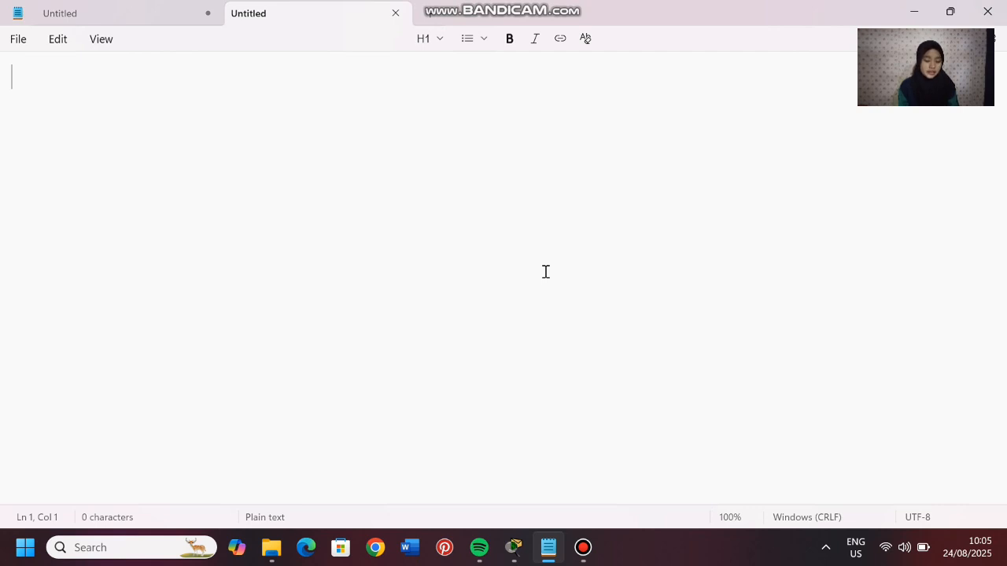
- Write the heading "BGP" and, after a blank line, the line "EIGRP OSPF (IGP)"
{"action": "type", "text": "BGP"}
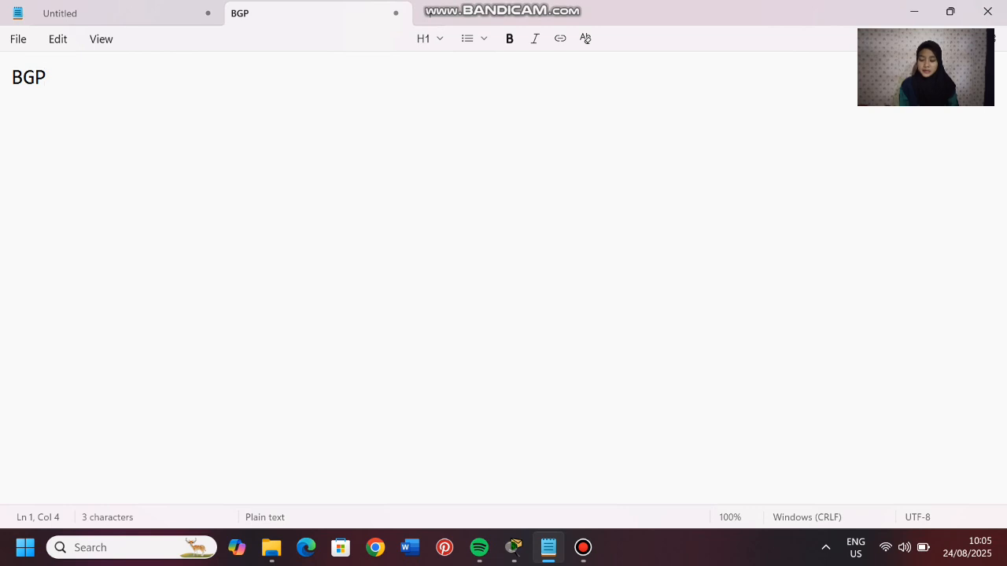
{"action": "key", "text": "Return"}
{"action": "key", "text": "Return"}
{"action": "type", "text": "EIGRP"}
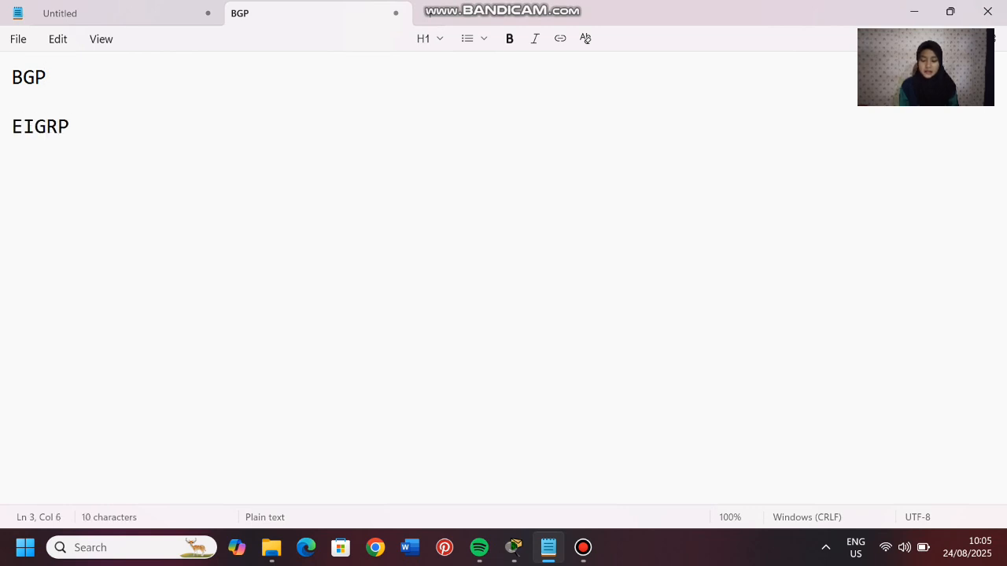
{"action": "type", "text": " OSPF"}
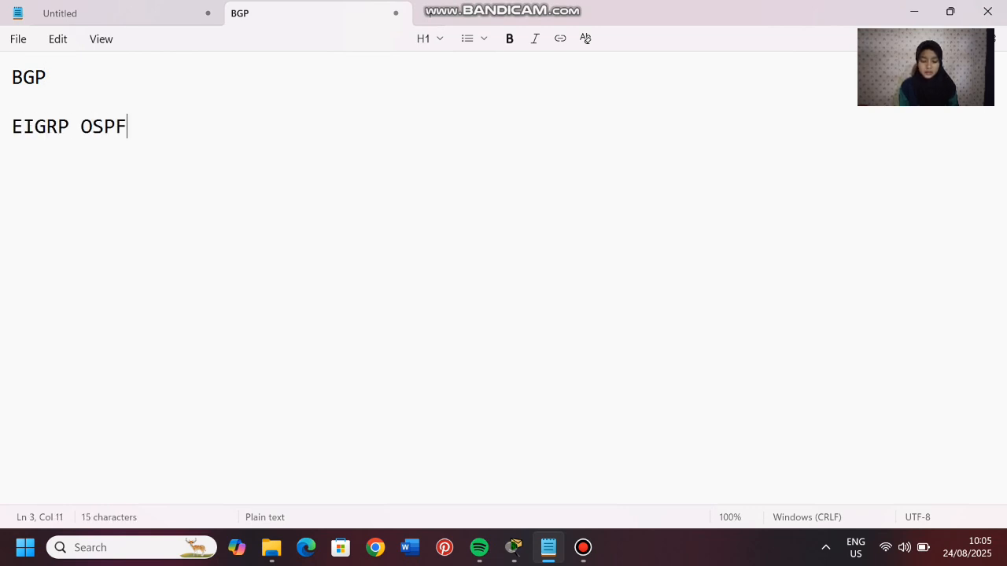
{"action": "type", "text": " (IGP)"}
{"action": "key", "text": "Left"}
{"action": "key", "text": "Left"}
{"action": "key", "text": "Left"}
{"action": "key", "text": "Left"}
{"action": "key", "text": "Left"}
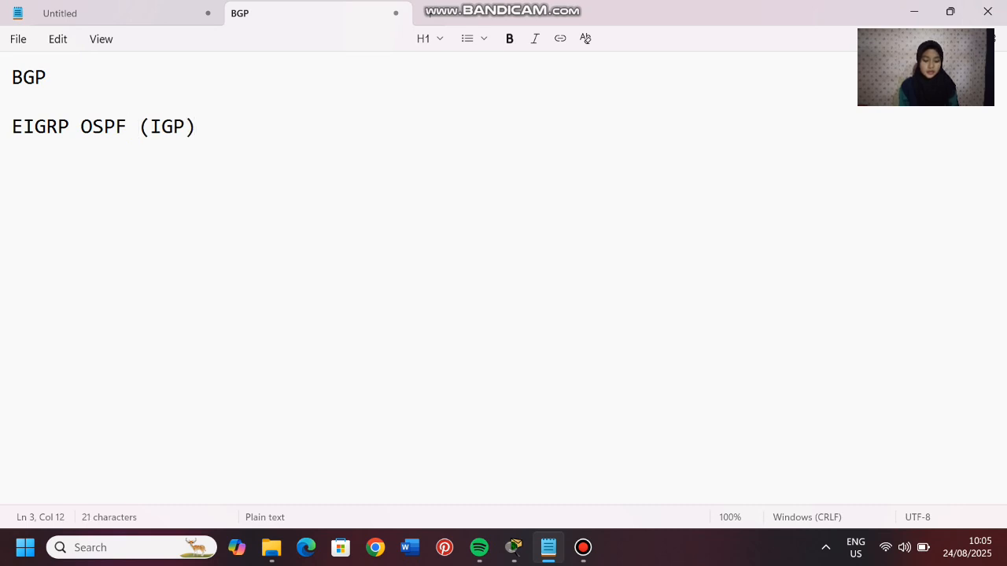
- Add the line "BGP (EGP)" below the IGP line, separated by a blank line
{"action": "key", "text": "End"}
{"action": "key", "text": "Return"}
{"action": "key", "text": "Return"}
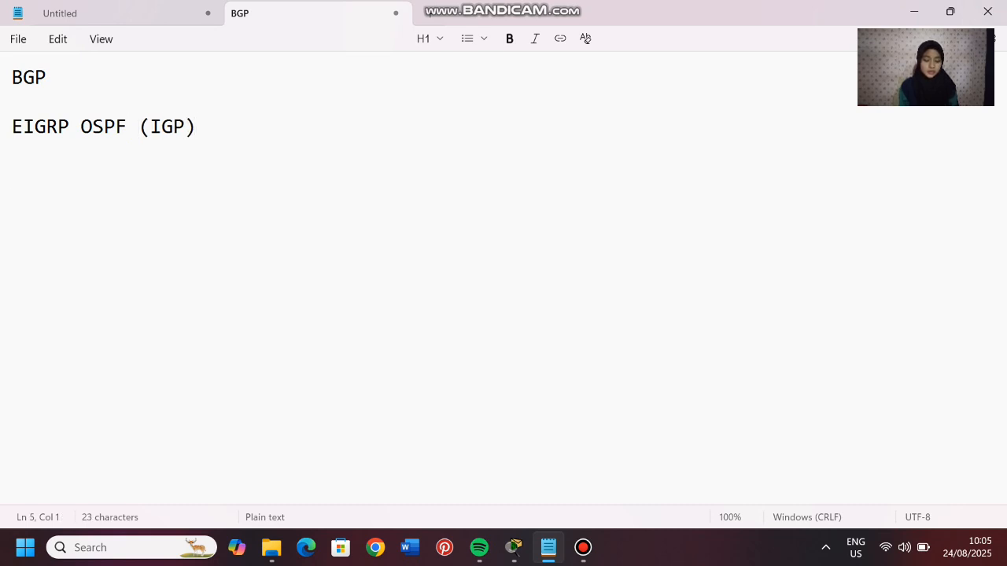
{"action": "type", "text": "BGP"}
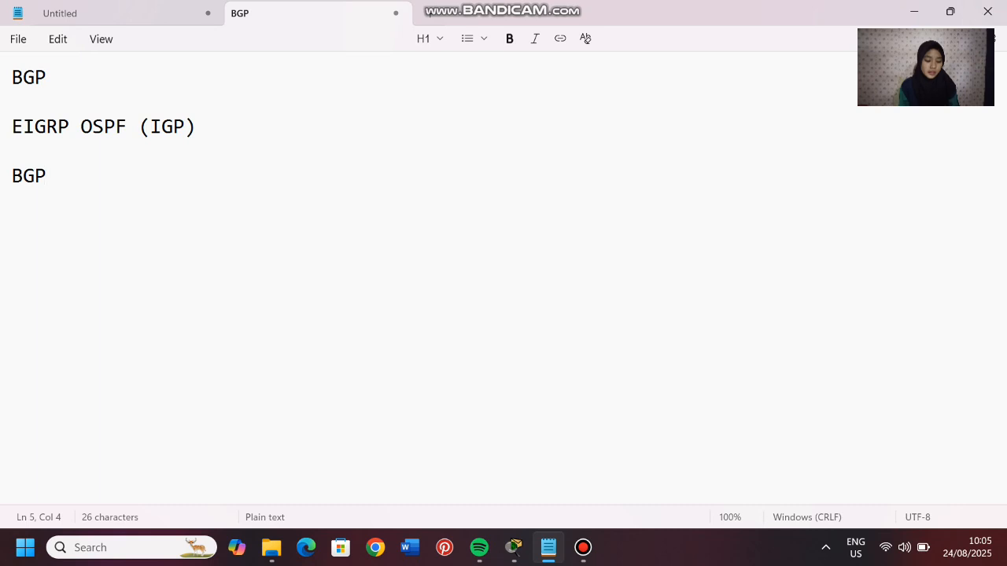
{"action": "type", "text": " (E"}
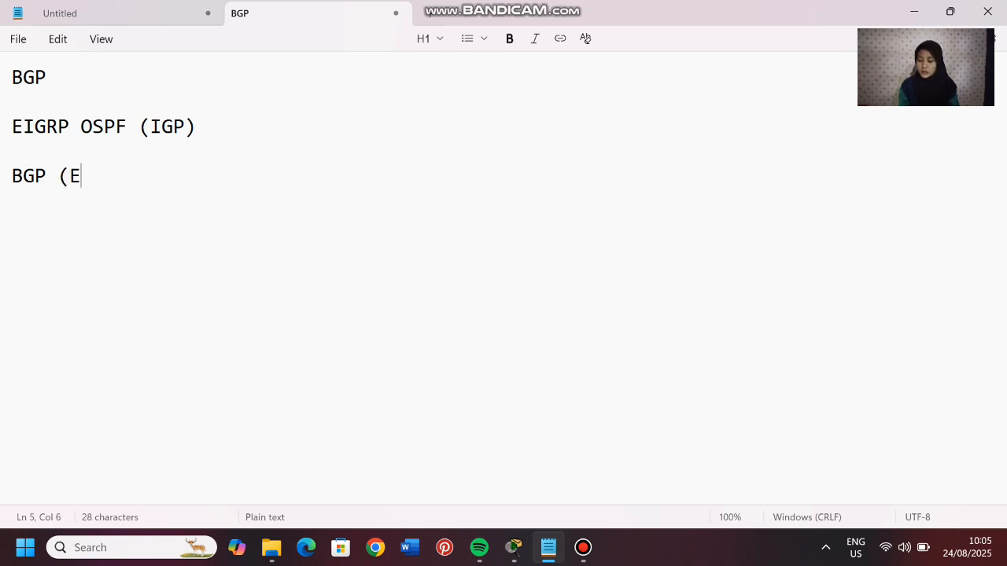
{"action": "type", "text": "GP0"}
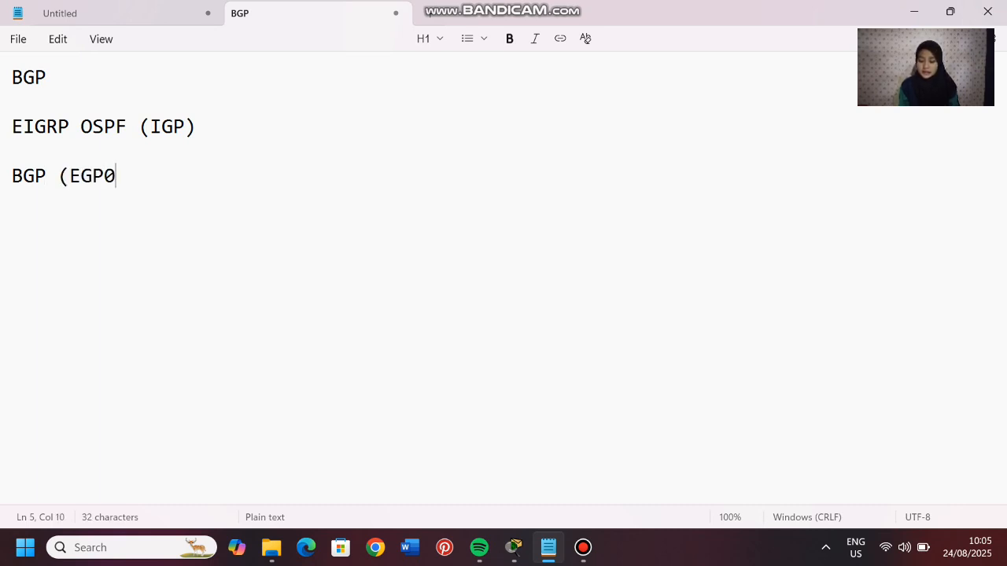
{"action": "key", "text": "BackSpace"}
{"action": "type", "text": ")"}
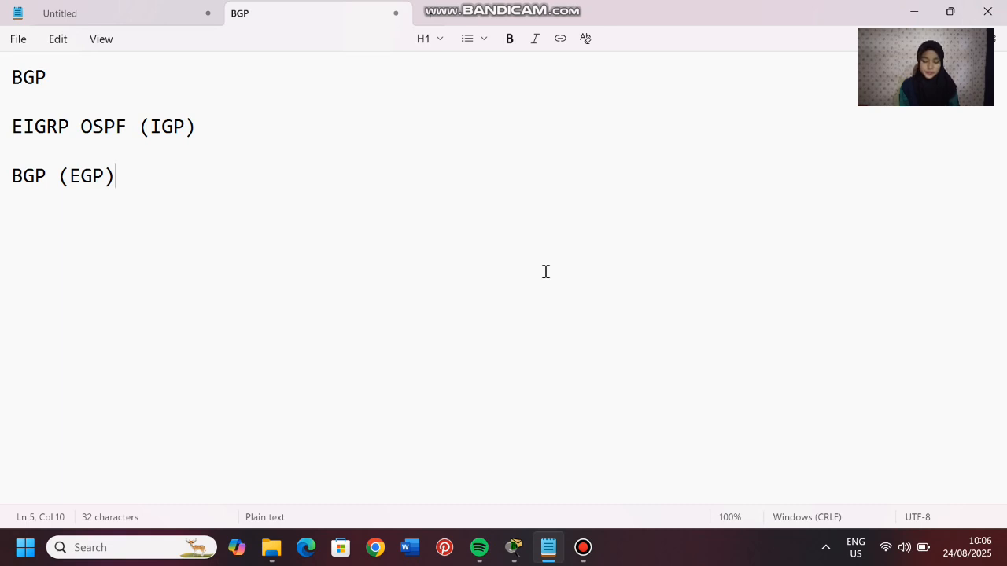
- Append "-> AS" to the EIGRP OSPF (IGP) line and "-> Inter AS" to the BGP (EGP) line
{"action": "left_click_drag", "start_coordinate": [151, 127], "coordinate": [197, 129]}
{"action": "left_click_drag", "start_coordinate": [70, 176], "coordinate": [94, 176]}
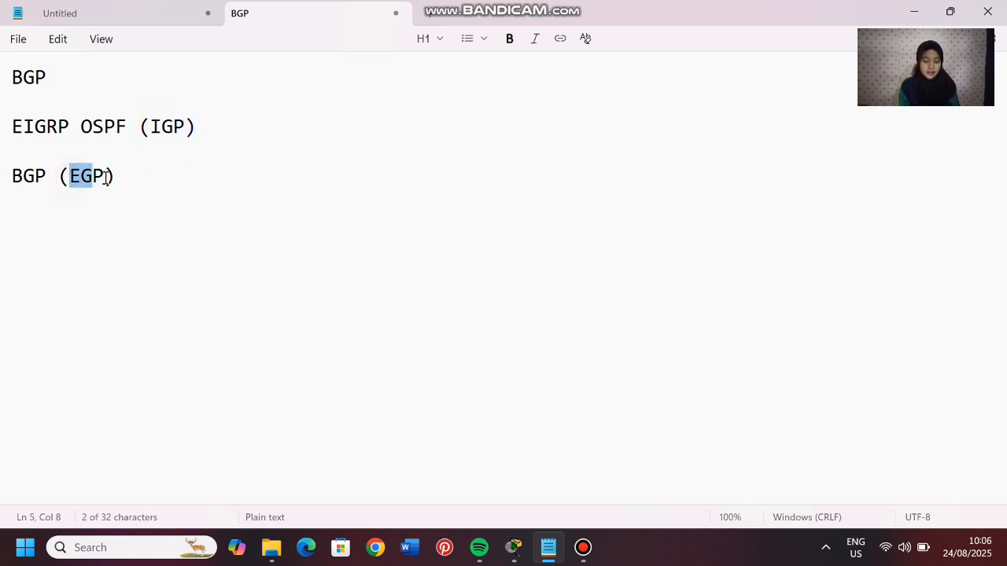
{"action": "left_click", "coordinate": [119, 177]}
{"action": "left_click", "coordinate": [246, 120]}
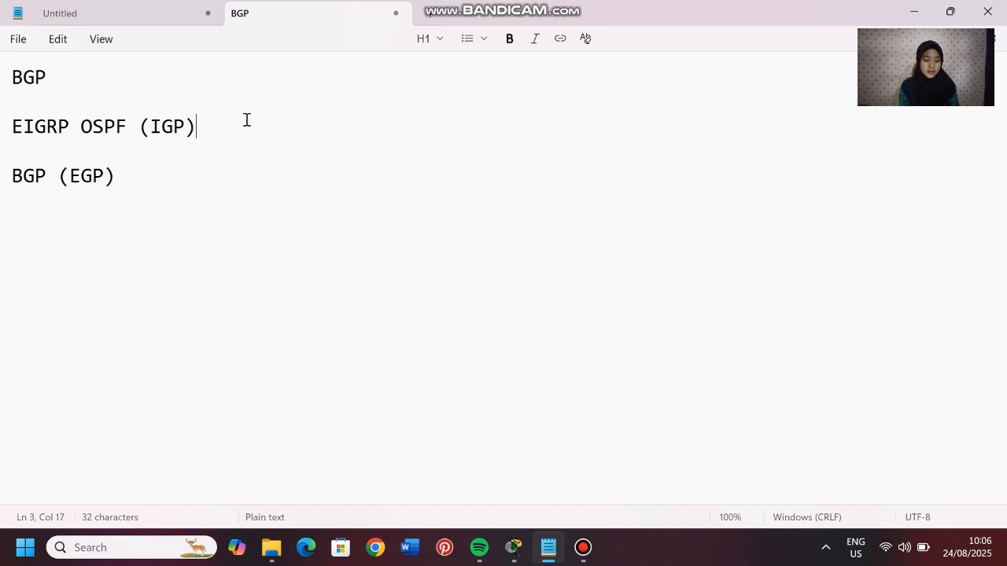
{"action": "type", "text": "-> AS"}
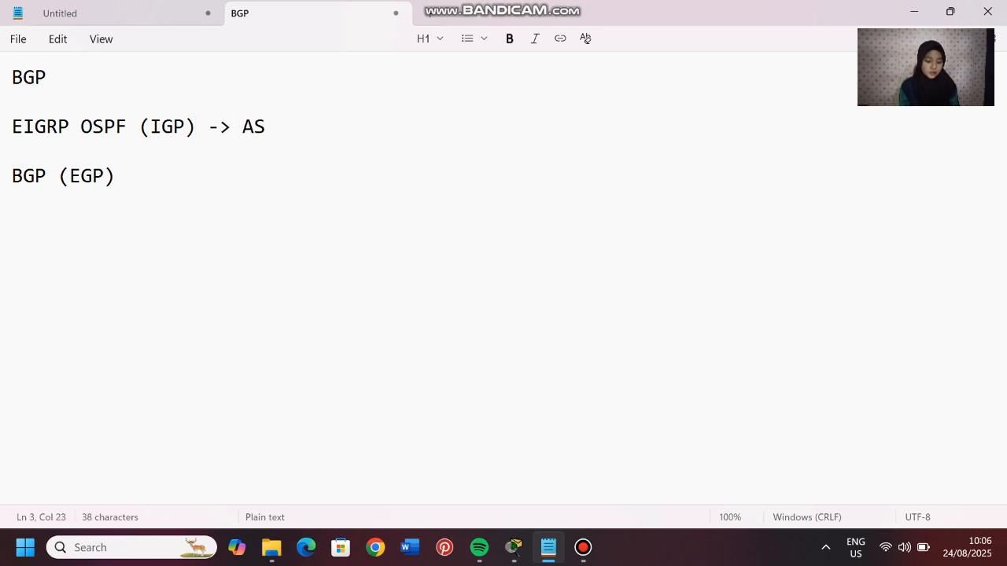
{"action": "key", "text": "Down"}
{"action": "key", "text": "Down"}
{"action": "type", "text": "->"}
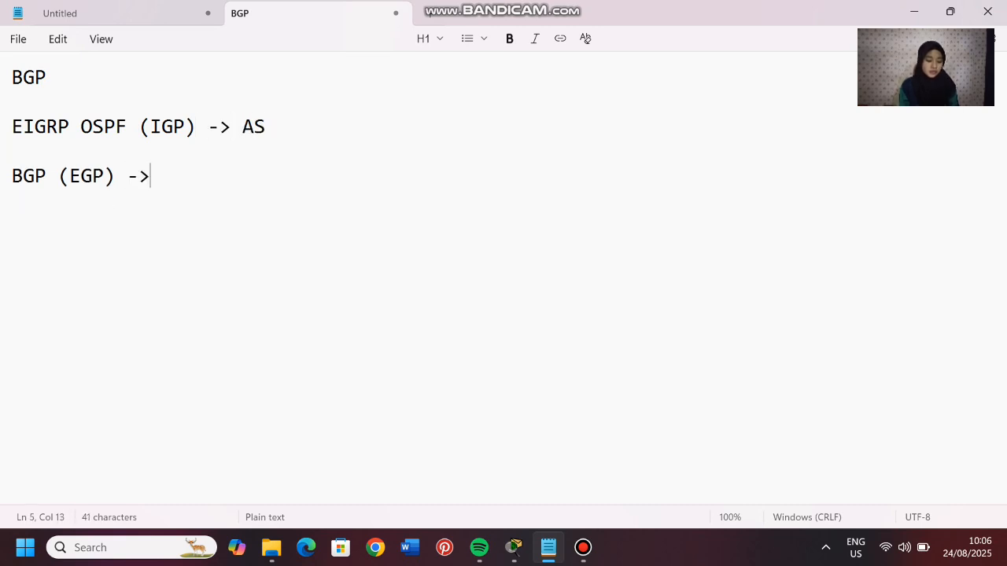
{"action": "type", "text": " Inter AS"}
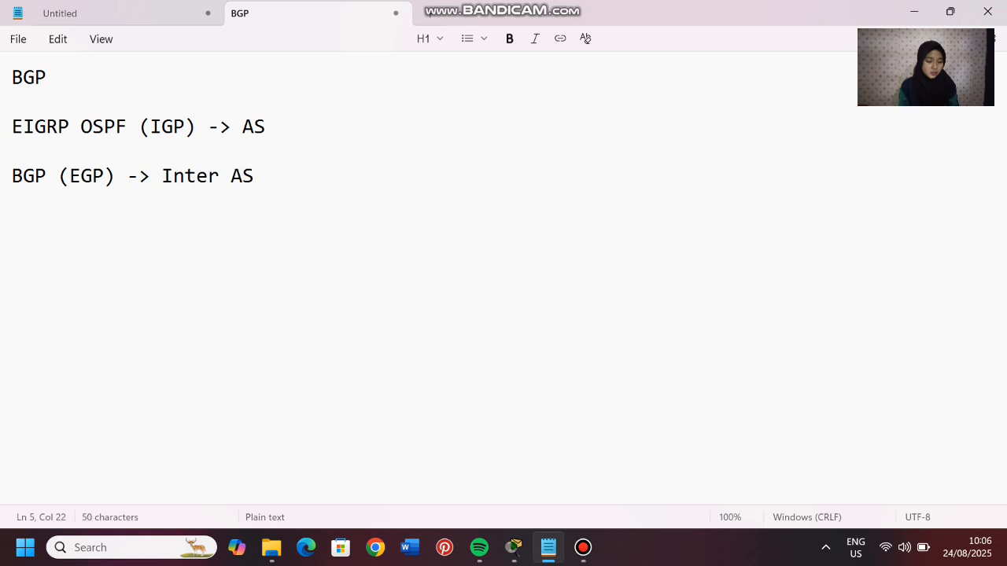
{"action": "double_click", "coordinate": [246, 127]}
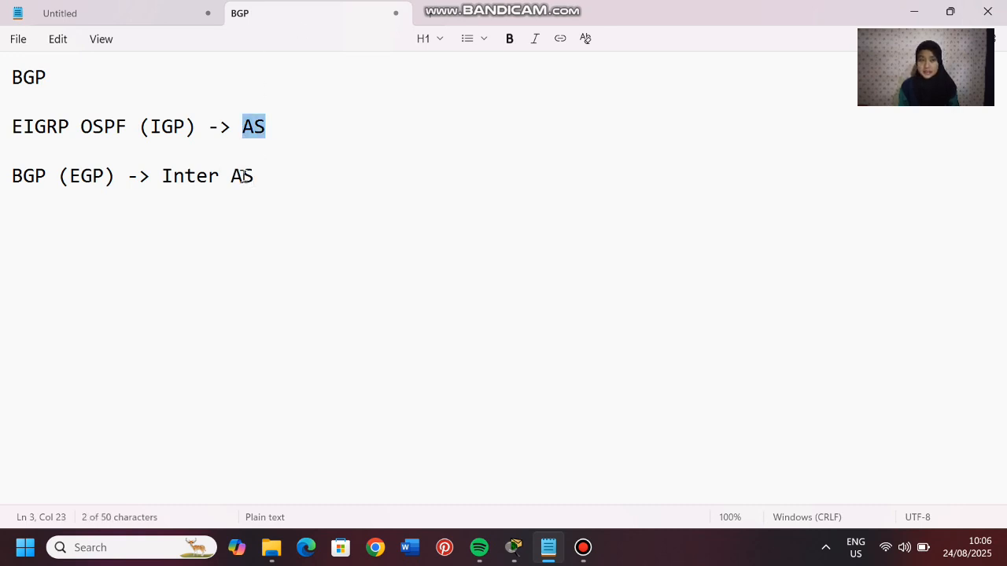
- Write "Google.com" below the BGP (EGP) line, leaving two blank lines between them
{"action": "left_click", "coordinate": [105, 269]}
{"action": "key", "text": "End"}
{"action": "key", "text": "Return"}
{"action": "key", "text": "Return"}
{"action": "key", "text": "Return"}
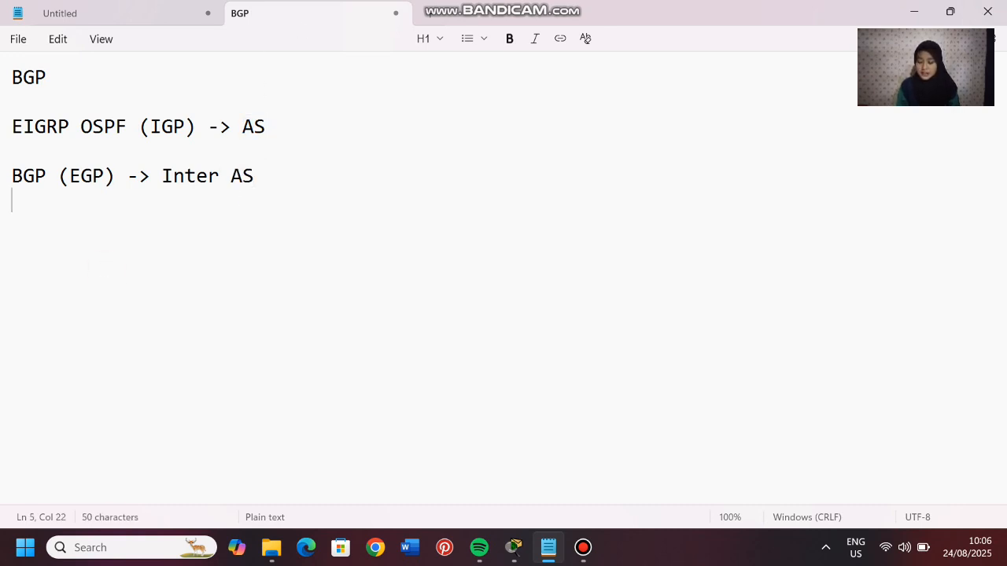
{"action": "type", "text": "G"}
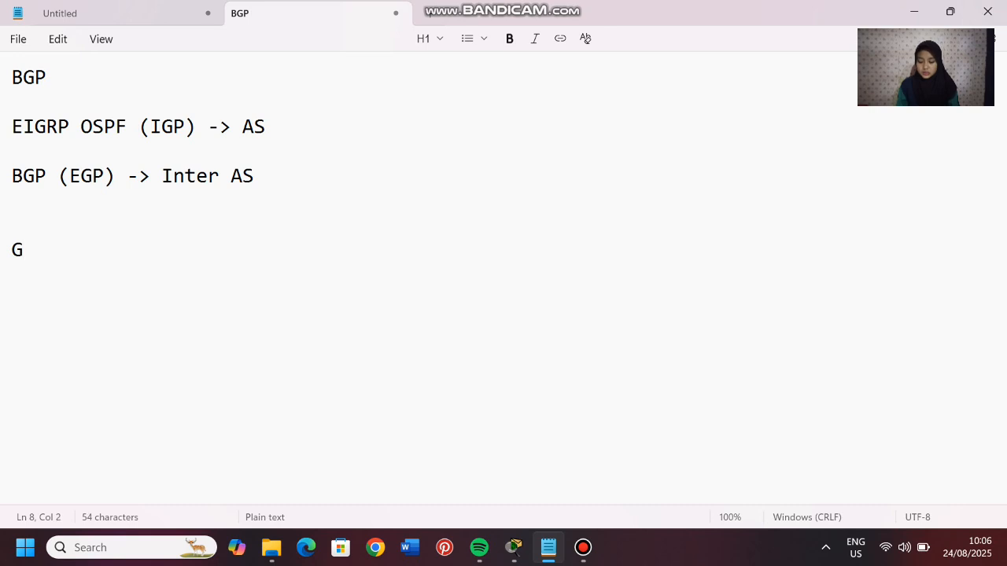
{"action": "type", "text": "ooglw\\"}
{"action": "key", "text": "BackSpace"}
{"action": "key", "text": "BackSpace"}
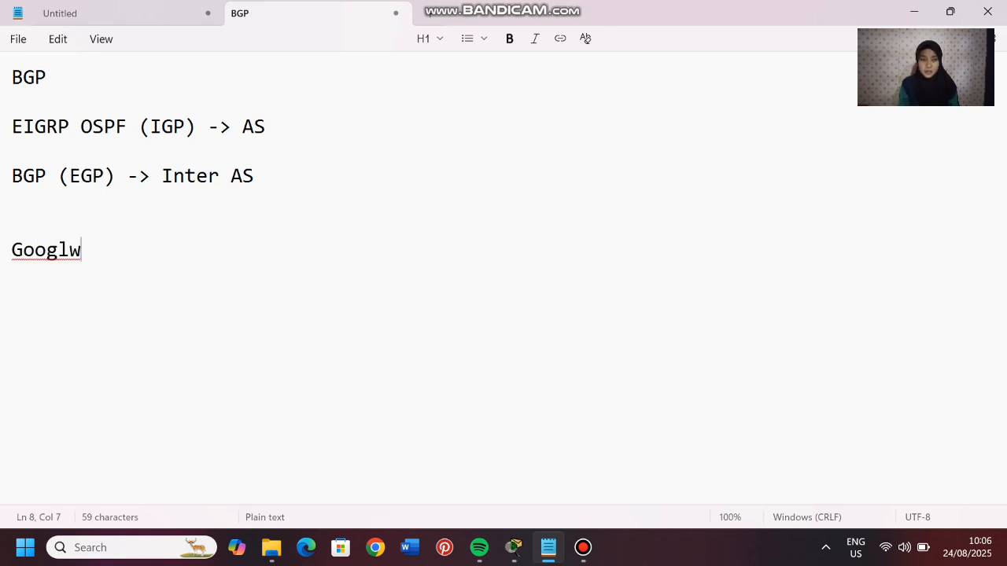
{"action": "type", "text": "e"}
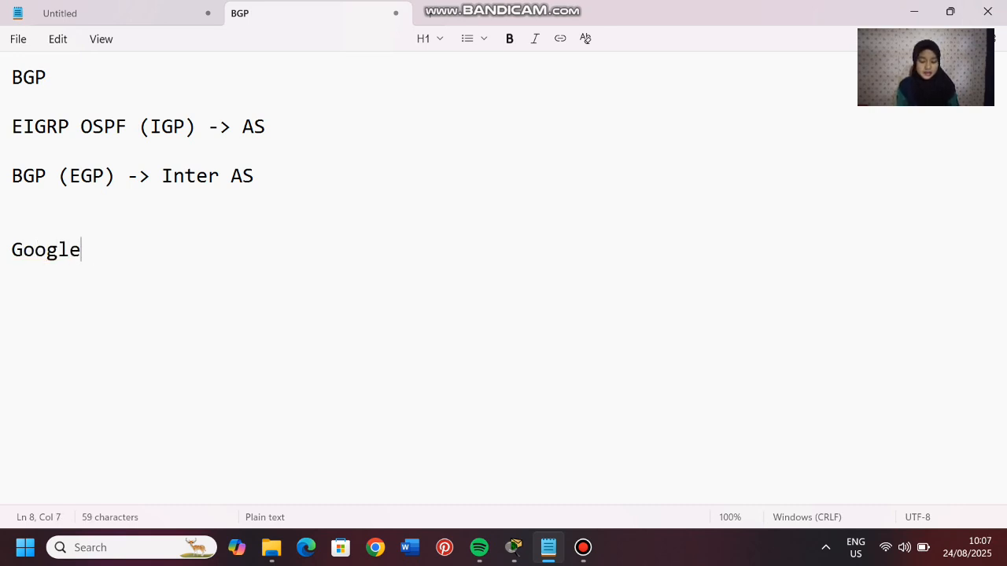
{"action": "type", "text": ".com"}
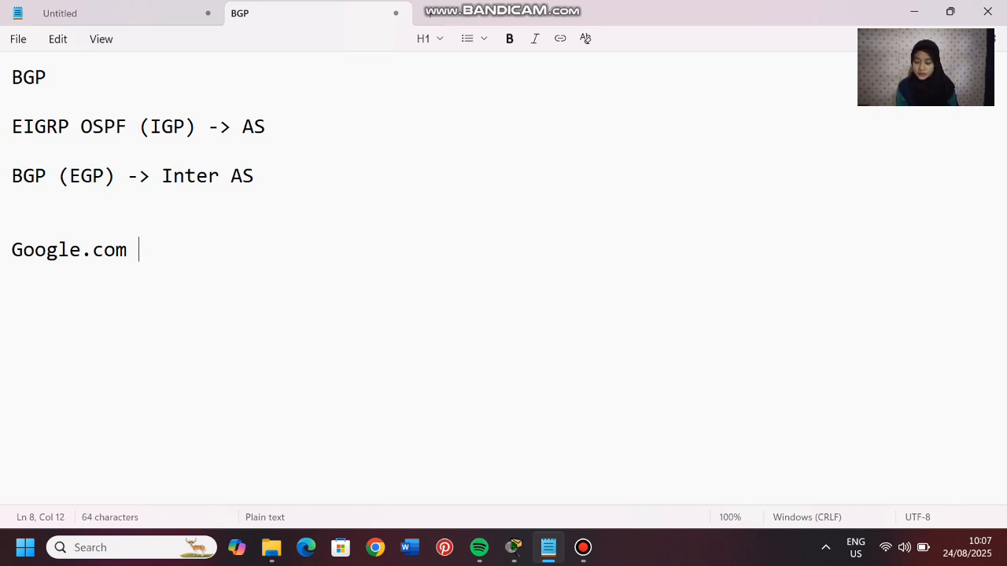
- Add the placeholder row ". . . , , ," under Google.com and label Google.com with "(100)"
{"action": "key", "text": "Return"}
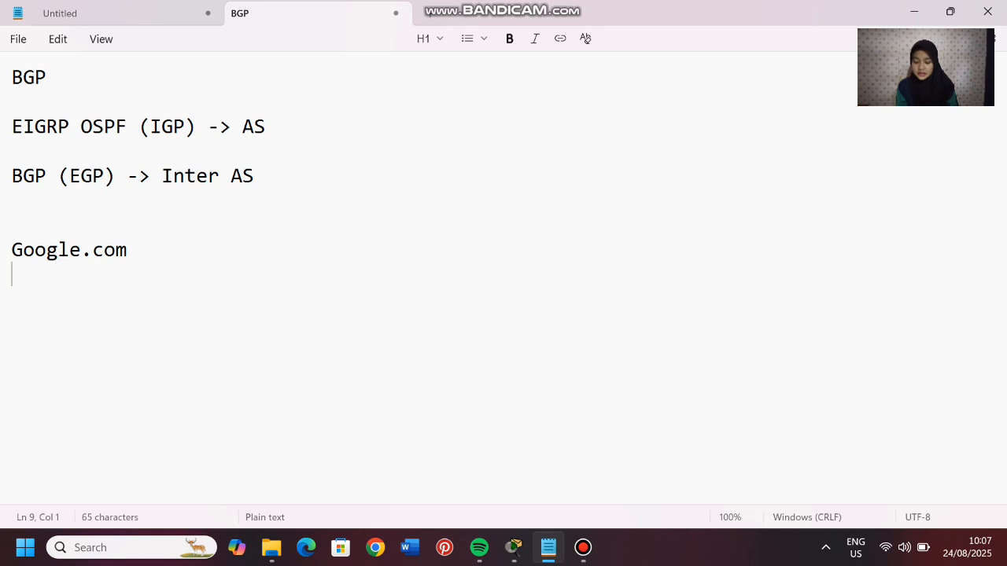
{"action": "type", "text": ". . . , , ,"}
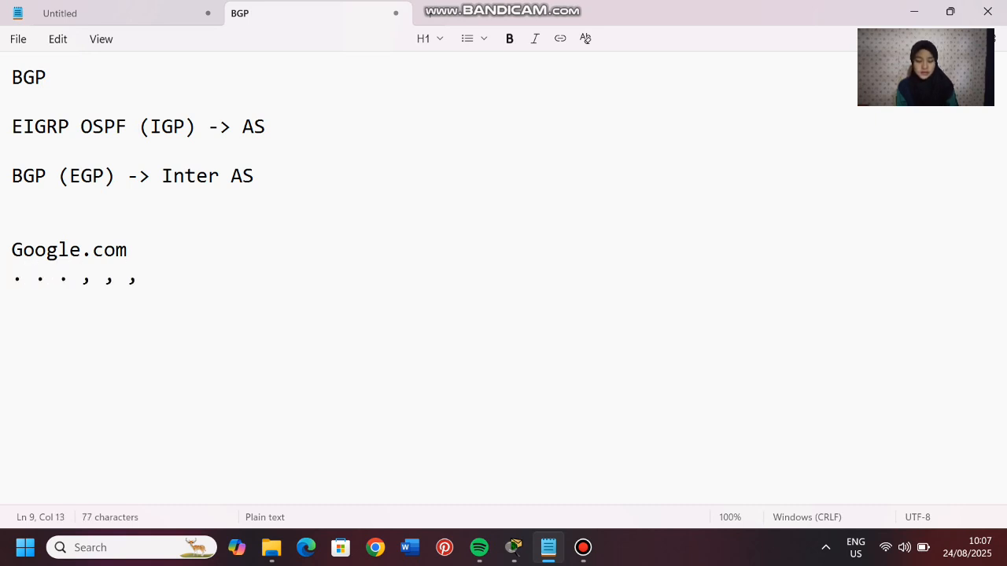
{"action": "left_click", "coordinate": [140, 249]}
{"action": "type", "text": "(100("}
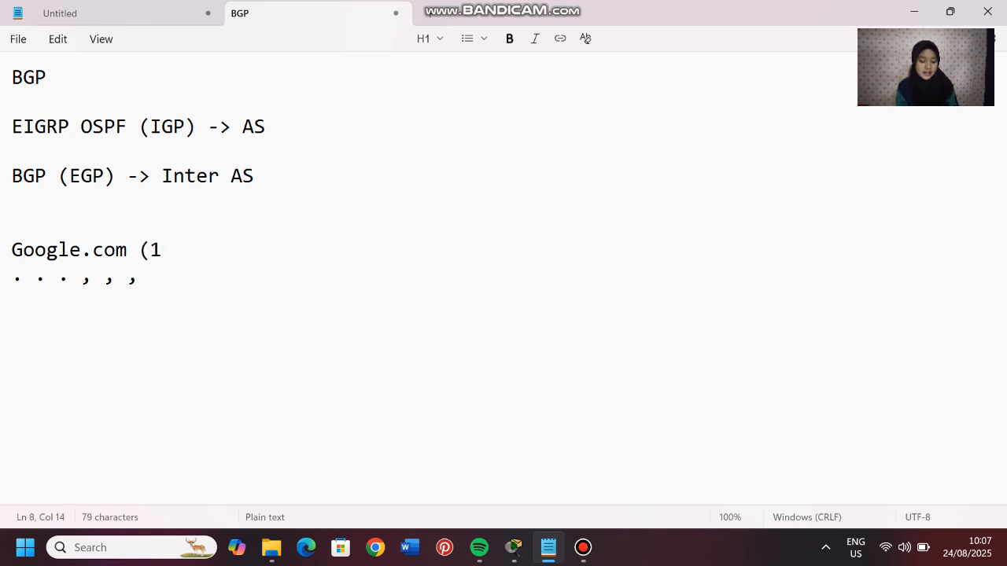
{"action": "key", "text": "BackSpace"}
{"action": "type", "text": ")"}
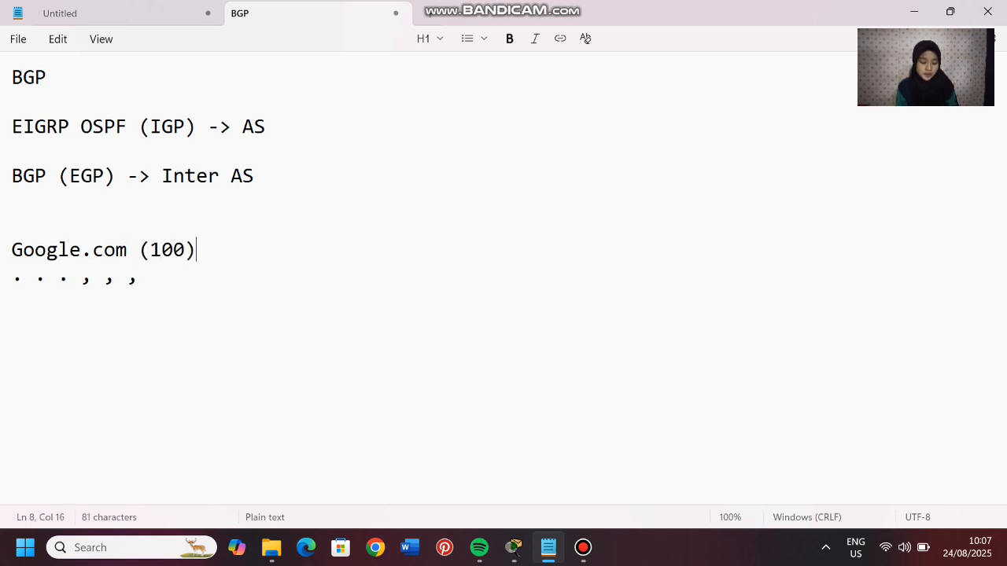
- Add "Facebook.com" on the same line as Google.com (100), spaced apart as a second column
{"action": "key", "text": "Tab"}
{"action": "type", "text": "Facbe"}
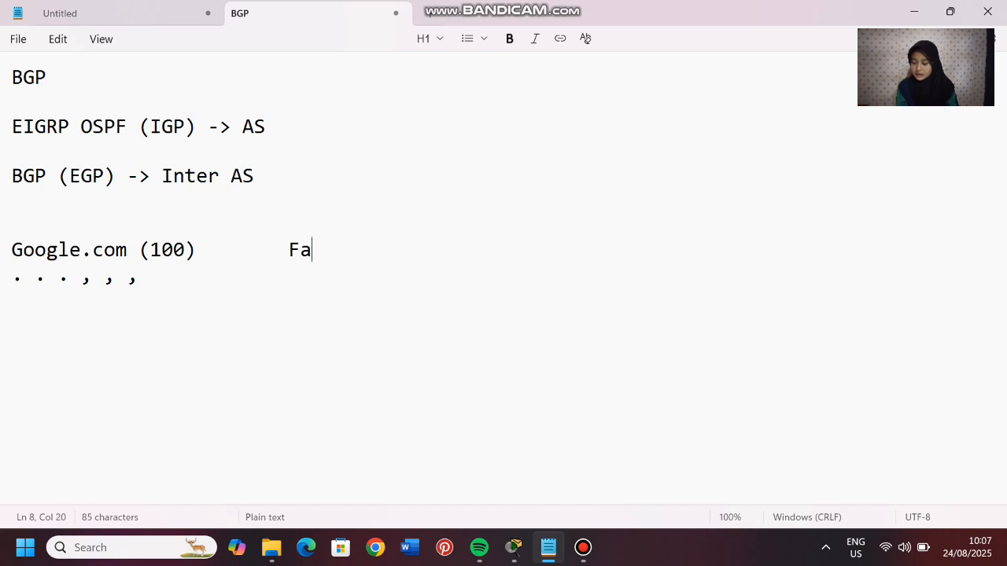
{"action": "key", "text": "BackSpace"}
{"action": "key", "text": "BackSpace"}
{"action": "type", "text": "ebook.com"}
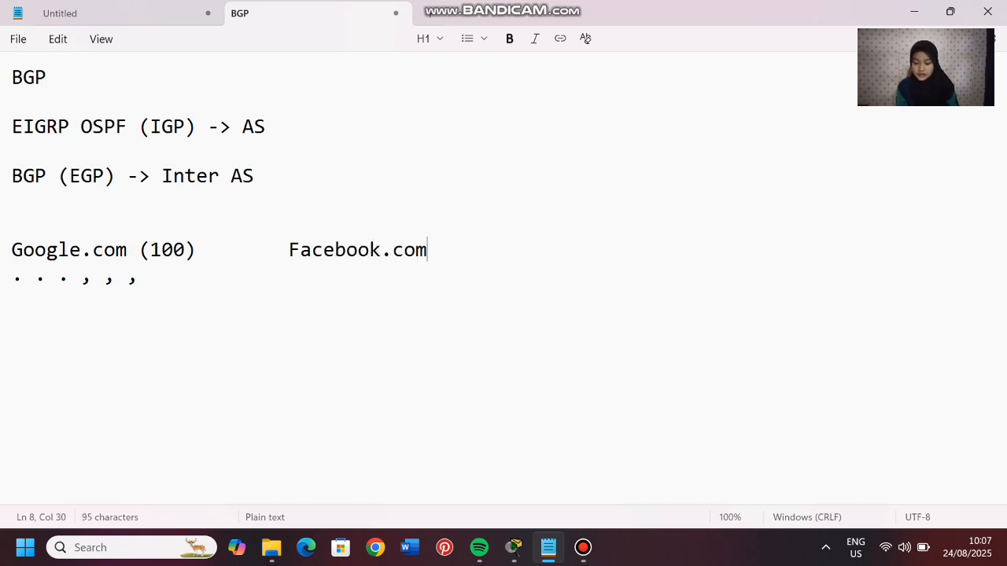
- Add the placeholder row ". . . . , , , ," under Facebook.com and label Facebook.com with "(200)"
{"action": "key", "text": "Down"}
{"action": "key", "text": "Tab"}
{"action": "key", "text": "Tab"}
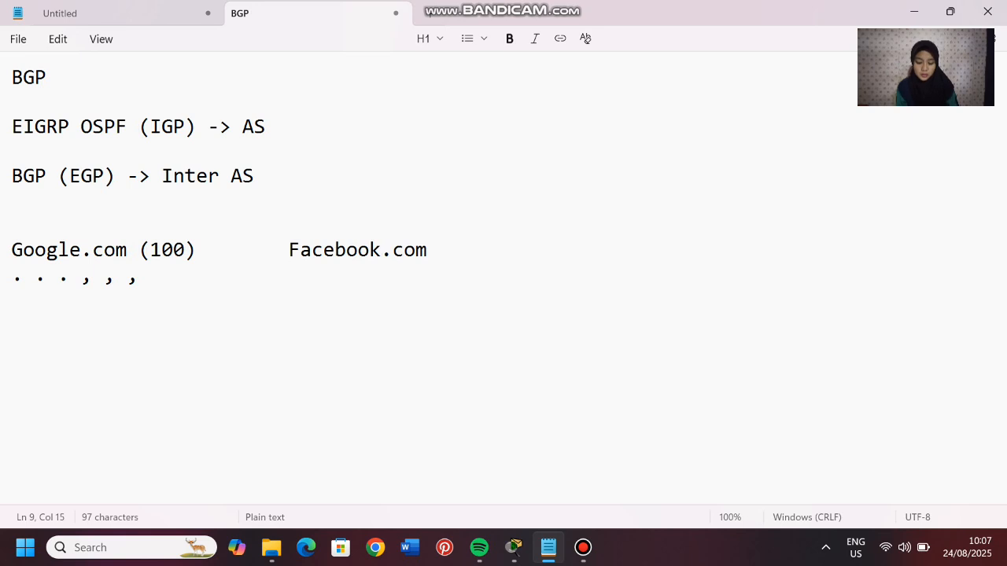
{"action": "type", "text": ". . . . , , , "}
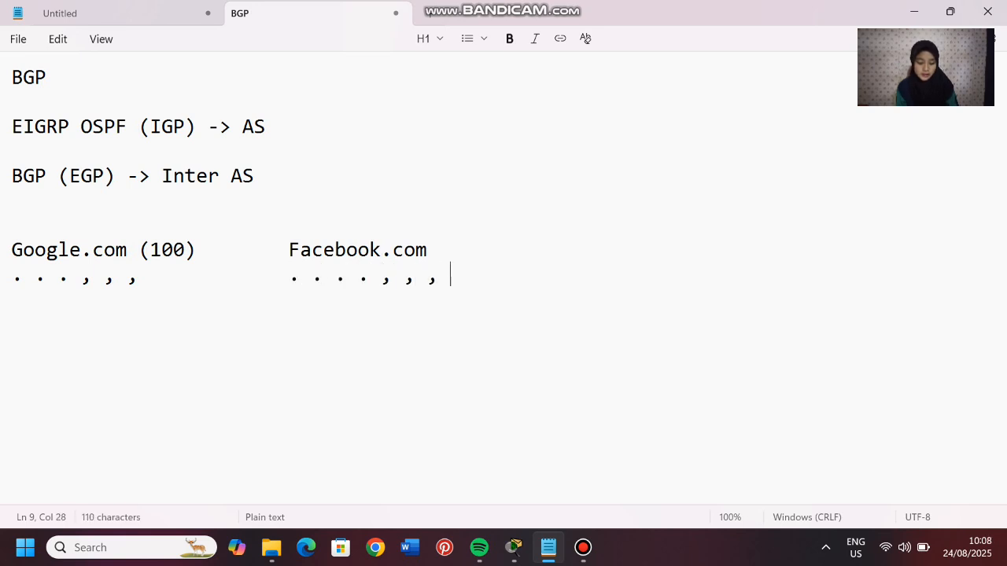
{"action": "type", "text": ", "}
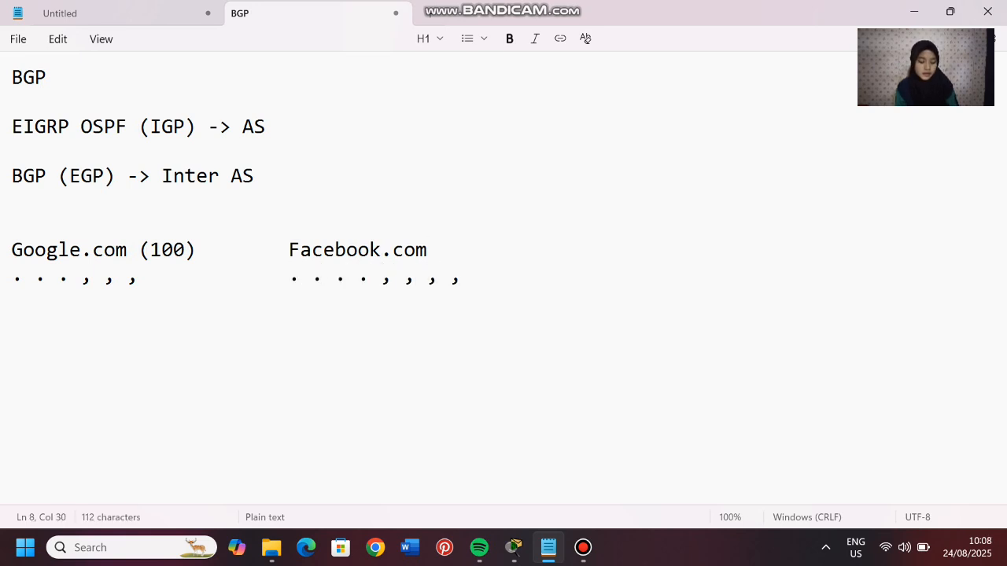
{"action": "type", "text": " (200)"}
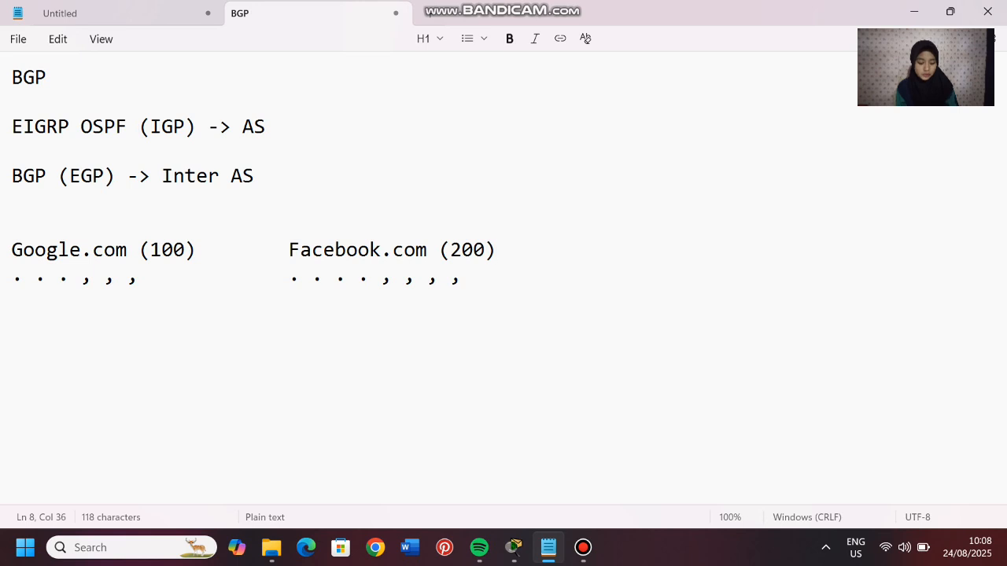
- Write "Twitter (300)" below the placeholder rows, indented between the Google.com and Facebook.com columns and separated by blank lines
{"action": "key", "text": "Left"}
{"action": "key", "text": "Left"}
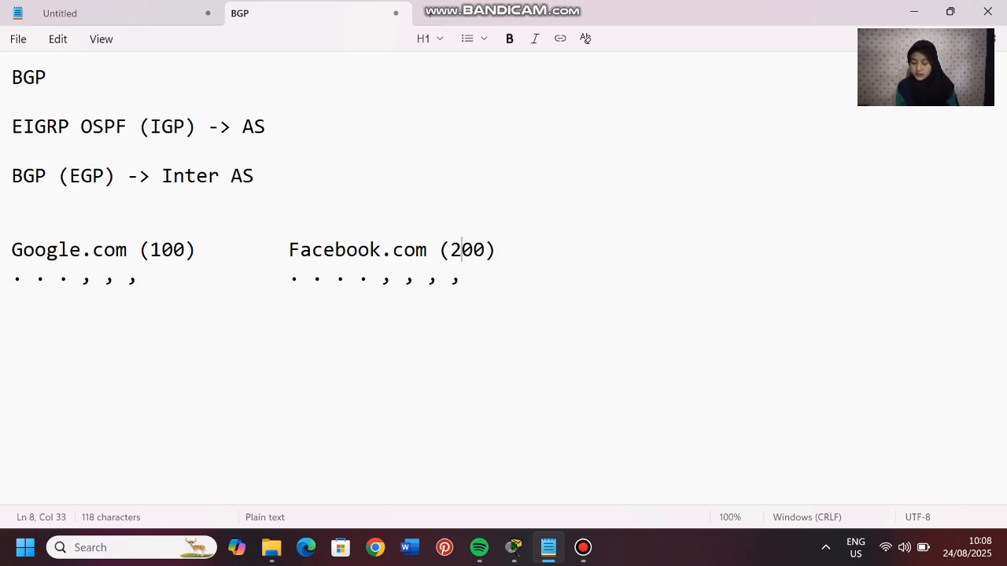
{"action": "key", "text": "Right"}
{"action": "key", "text": "Right"}
{"action": "key", "text": "Right"}
{"action": "key", "text": "Return"}
{"action": "key", "text": "Return"}
{"action": "key", "text": "Return"}
{"action": "key", "text": "Tab"}
{"action": "key", "text": "Tab"}
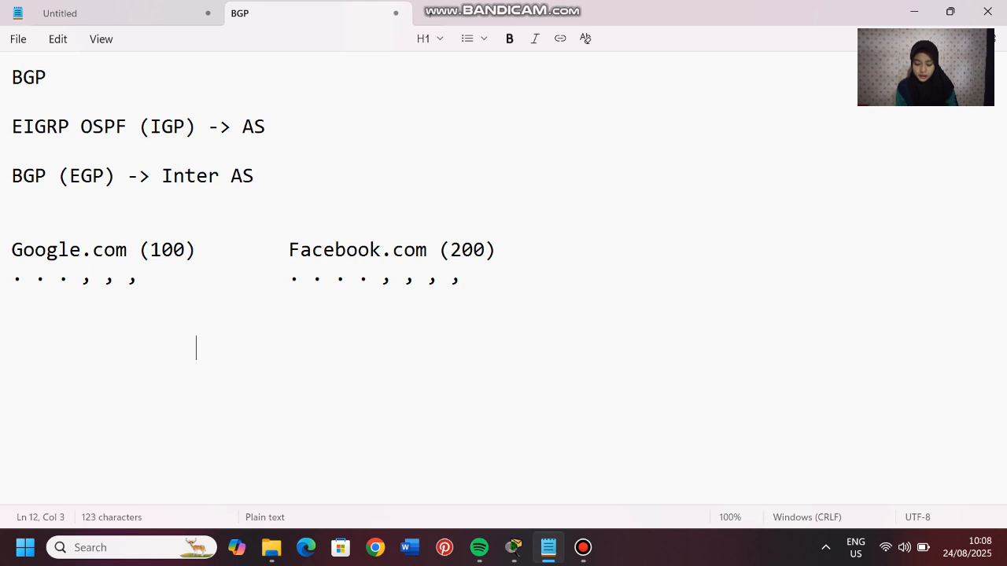
{"action": "type", "text": "Twitter"}
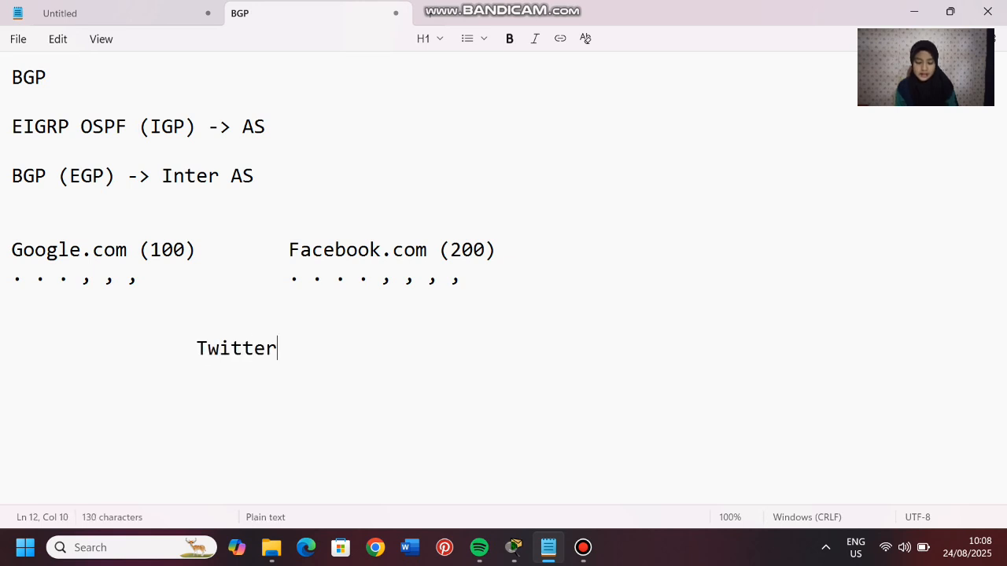
{"action": "type", "text": " (300)"}
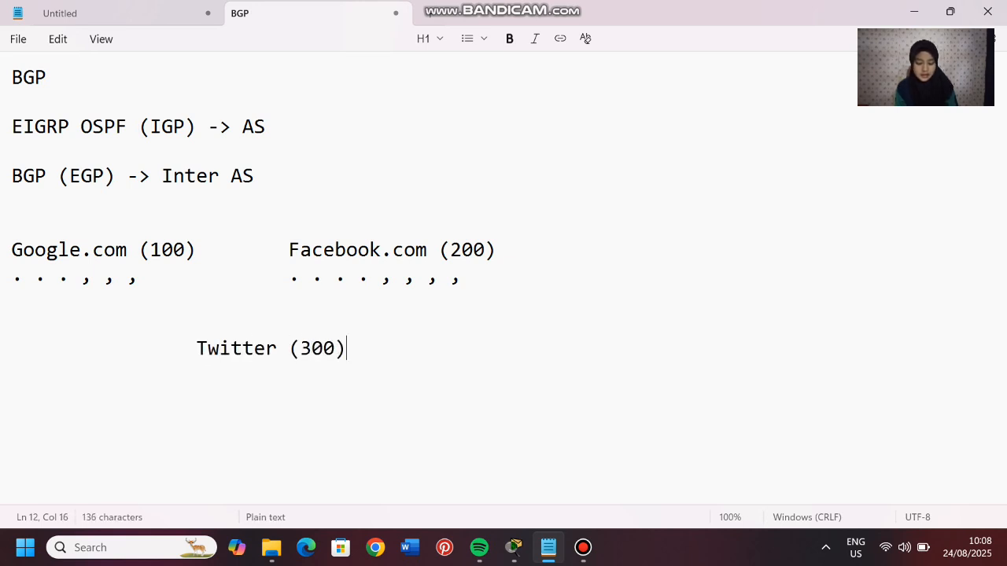
- Add the placeholder row ". . . . , , , ," directly beneath Twitter (300), aligned with it
{"action": "key", "text": "Return"}
{"action": "key", "text": "Tab"}
{"action": "type", "text": ". . . . , , , ,"}
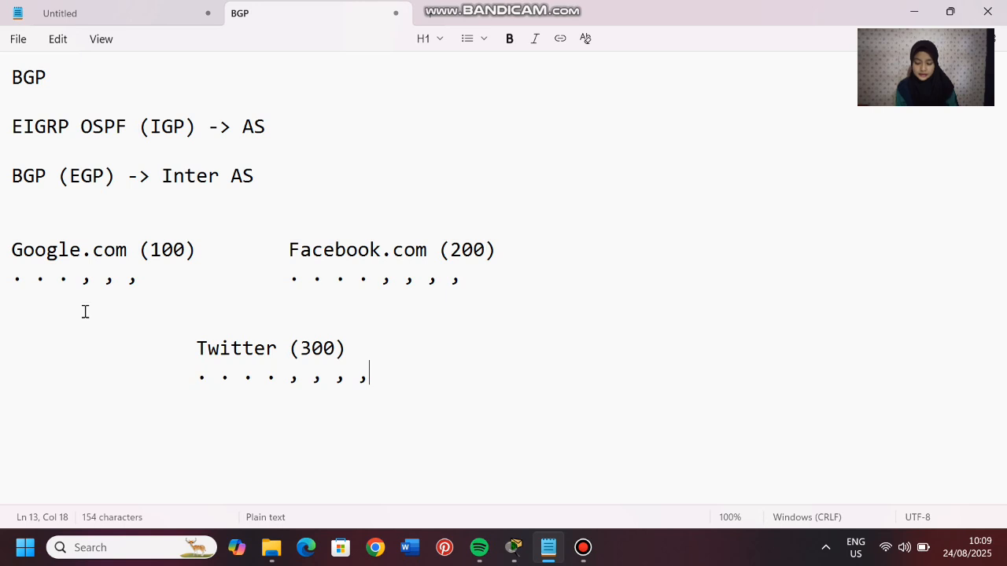
- Highlight BGP and the Google.com, Facebook.com and Twitter (300) entries in turn to review them as separate autonomous systems
{"action": "left_click_drag", "start_coordinate": [12, 174], "coordinate": [45, 180]}
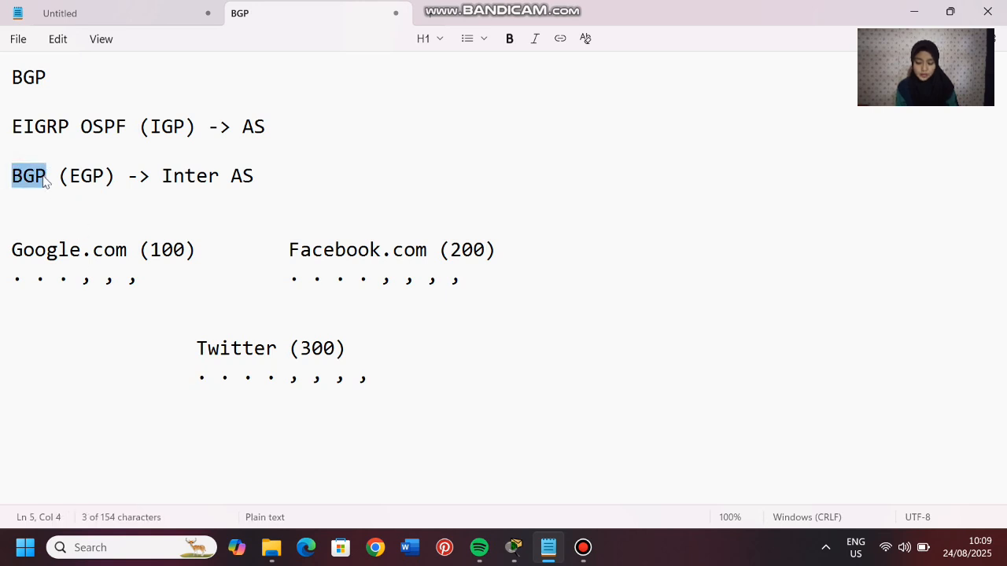
{"action": "left_click", "coordinate": [79, 339]}
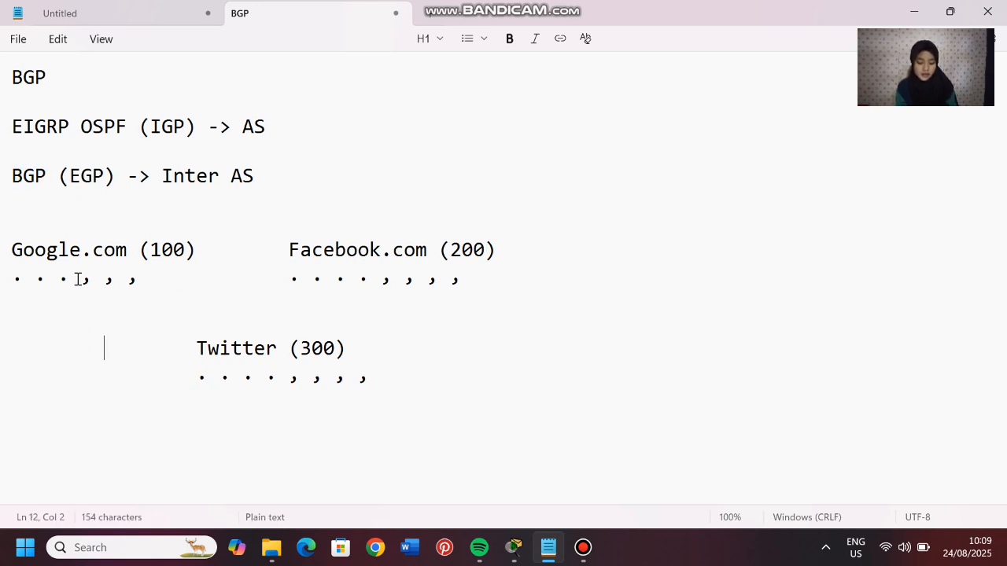
{"action": "left_click_drag", "start_coordinate": [23, 250], "coordinate": [127, 250]}
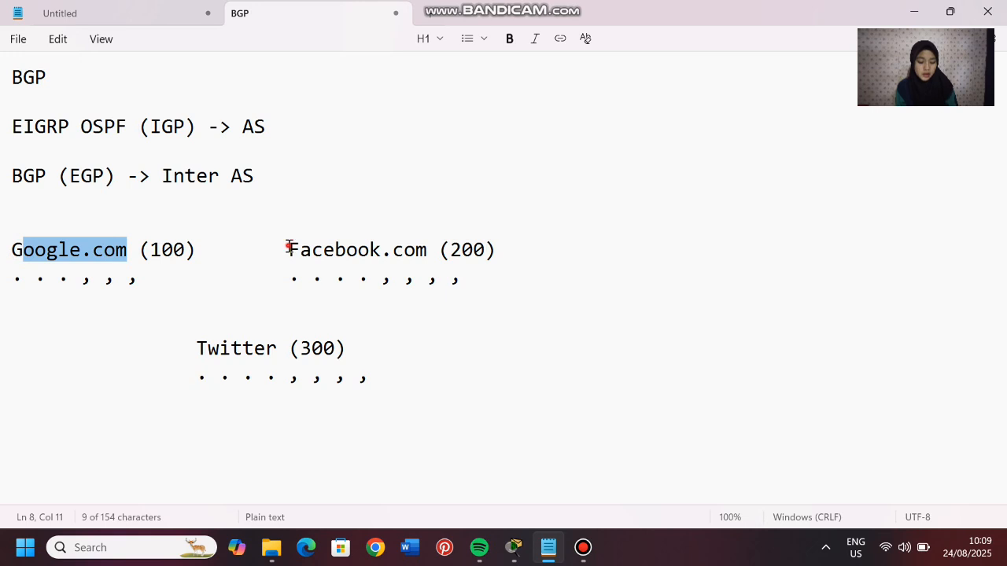
{"action": "left_click_drag", "start_coordinate": [289, 249], "coordinate": [426, 249]}
{"action": "left_click_drag", "start_coordinate": [196, 348], "coordinate": [346, 349]}
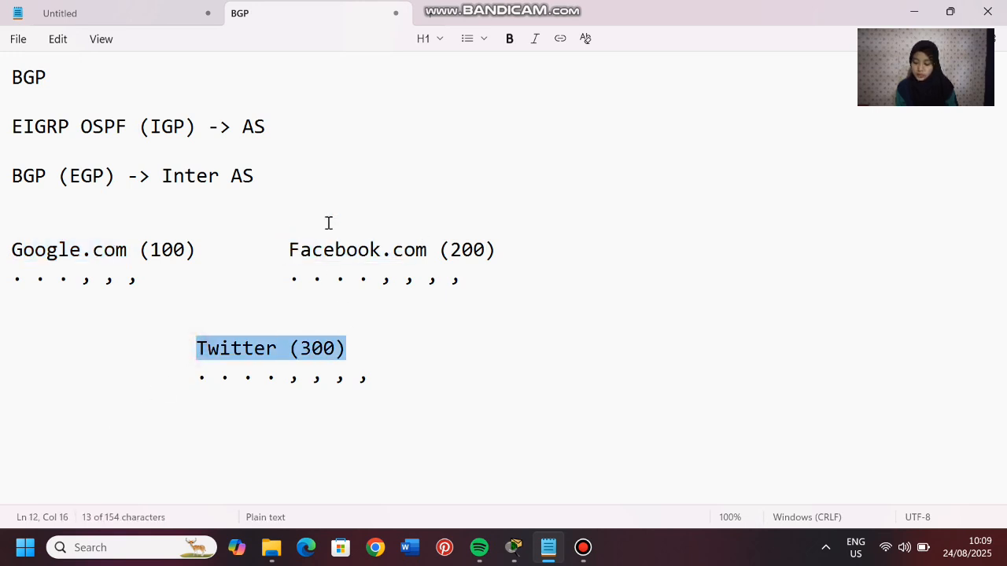
{"action": "left_click_drag", "start_coordinate": [284, 249], "coordinate": [392, 250]}
{"action": "left_click", "coordinate": [267, 285]}
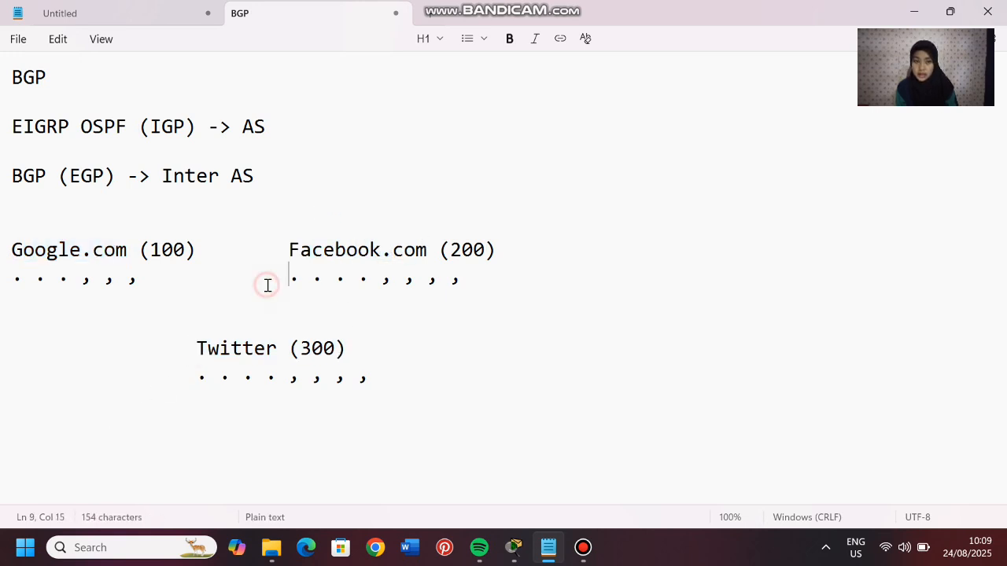
{"action": "left_click", "coordinate": [215, 457]}
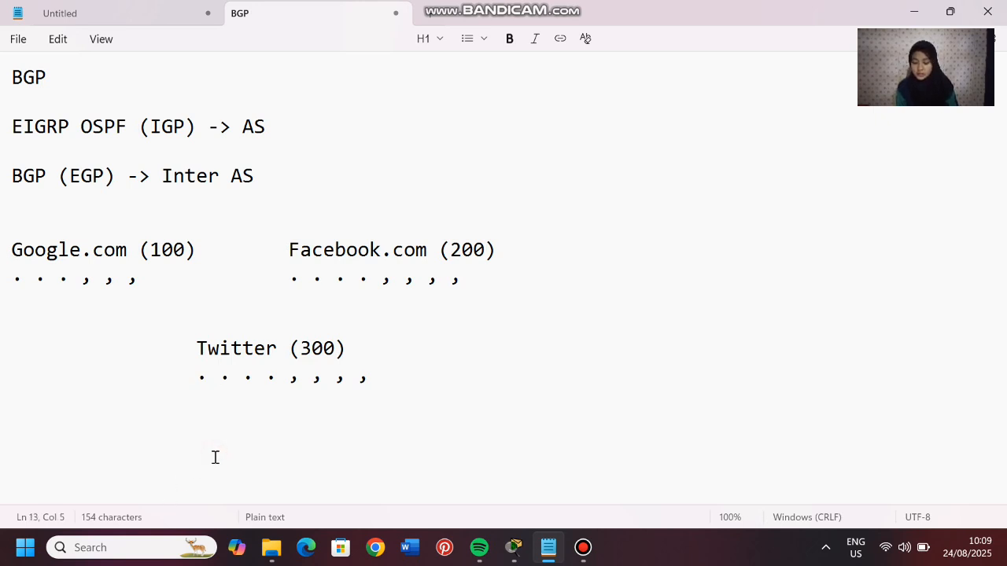
- Highlight EIGRP OSPF and the dots and commas under Google.com (100) to review routing inside one autonomous system
{"action": "left_click_drag", "start_coordinate": [24, 126], "coordinate": [122, 131]}
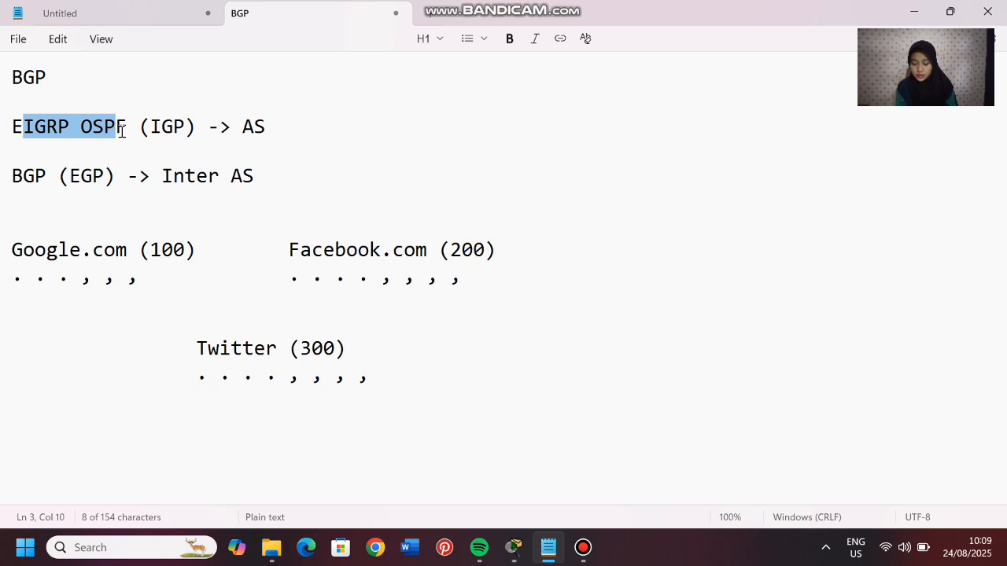
{"action": "left_click", "coordinate": [110, 290]}
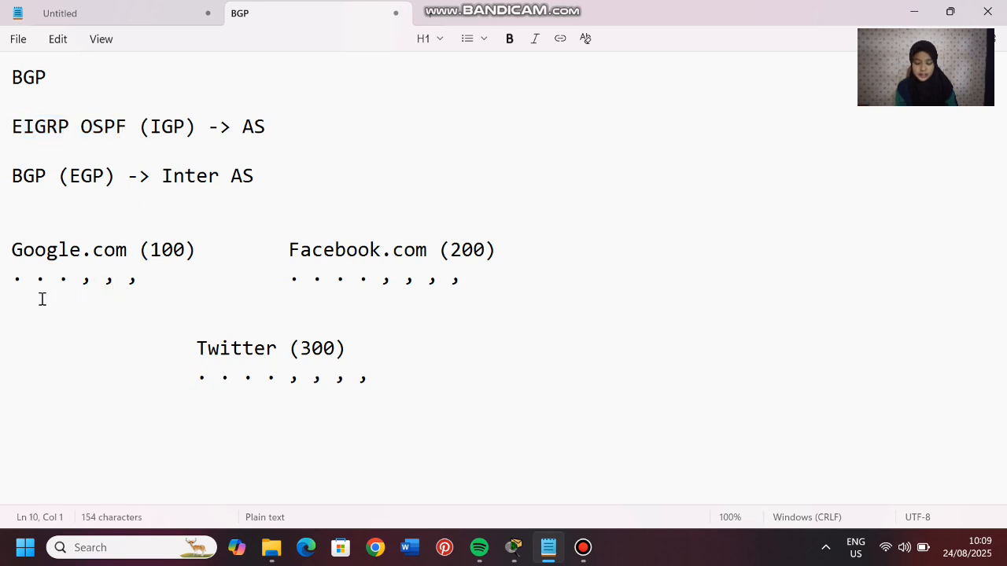
{"action": "left_click_drag", "start_coordinate": [12, 278], "coordinate": [46, 283]}
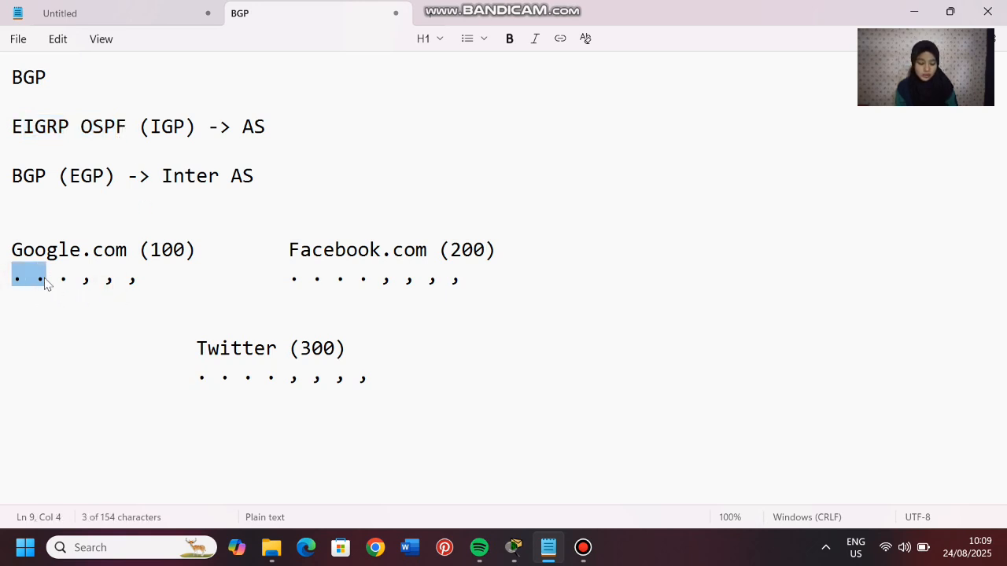
{"action": "left_click", "coordinate": [81, 316]}
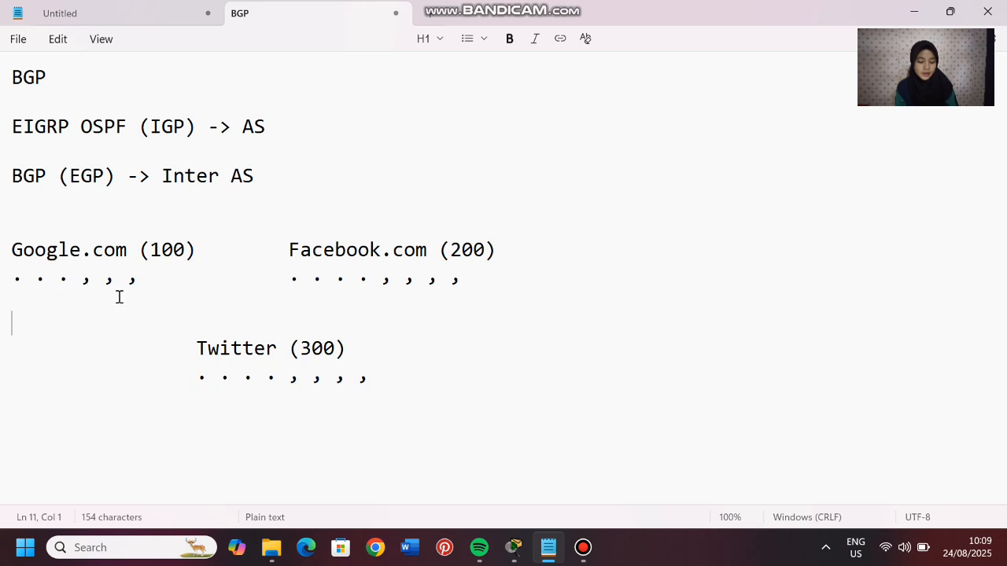
{"action": "left_click_drag", "start_coordinate": [81, 275], "coordinate": [120, 277]}
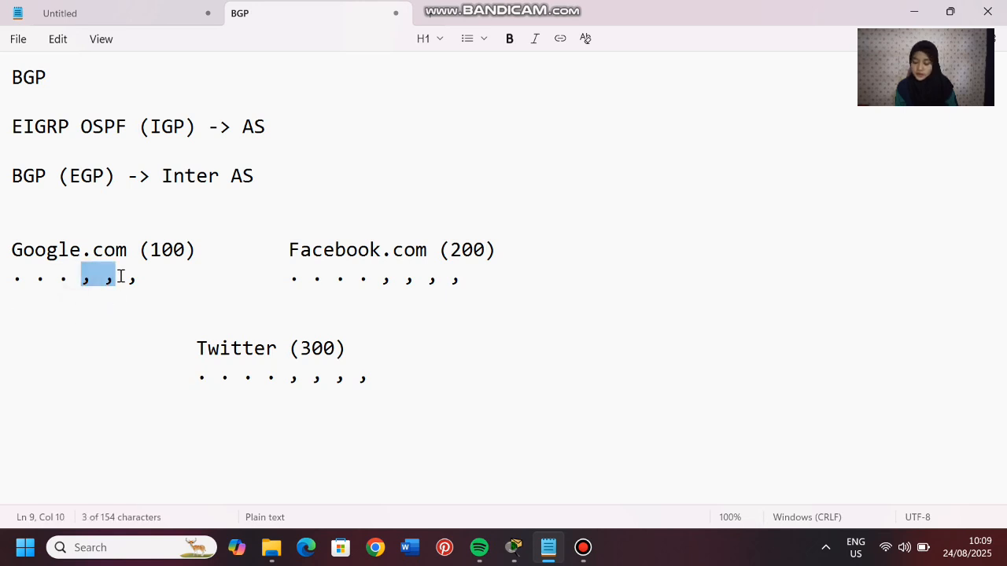
{"action": "left_click", "coordinate": [147, 368]}
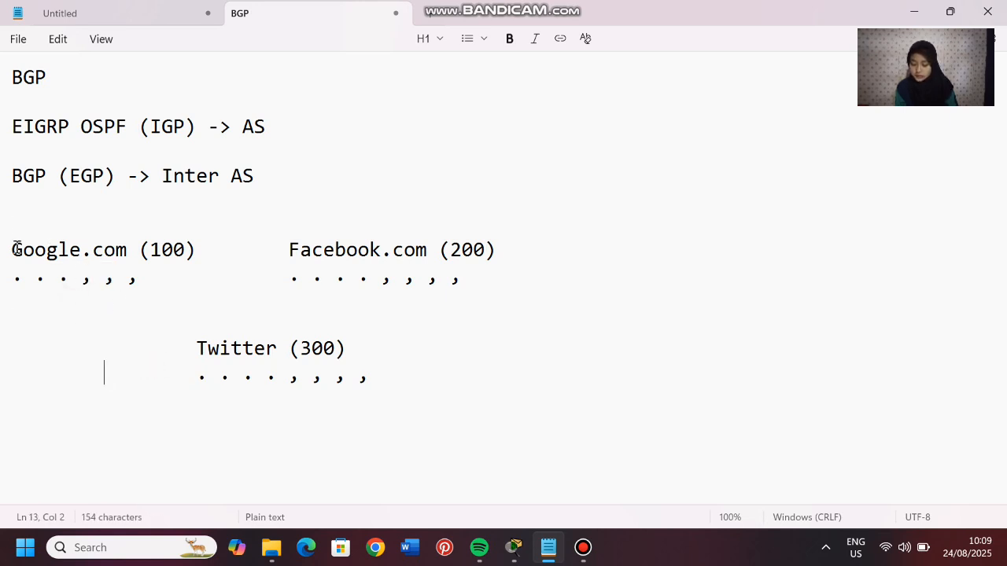
- Highlight the whole three-company diagram and the Facebook.com (200) part to review how the autonomous systems relate
{"action": "left_click_drag", "start_coordinate": [11, 249], "coordinate": [388, 367]}
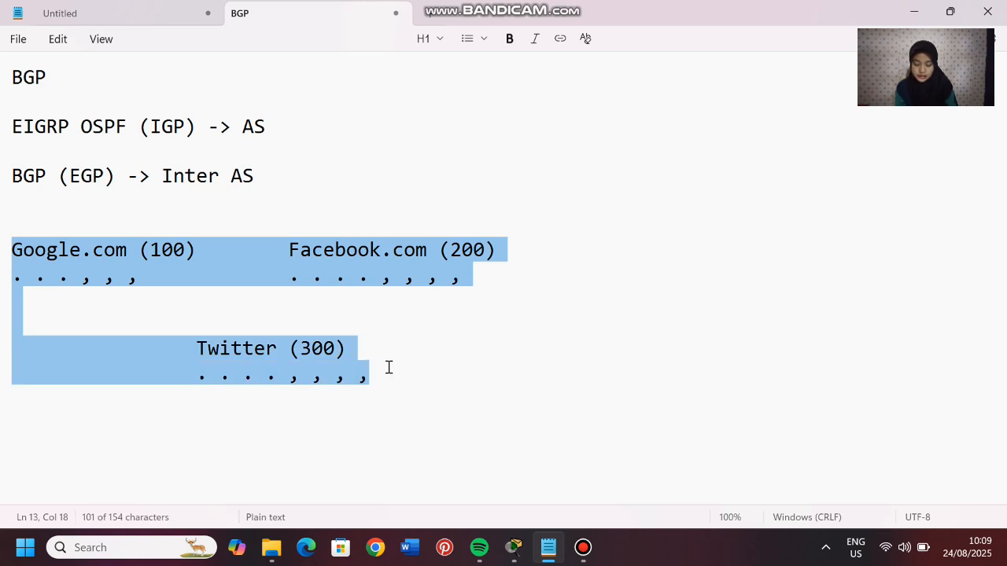
{"action": "left_click", "coordinate": [389, 367]}
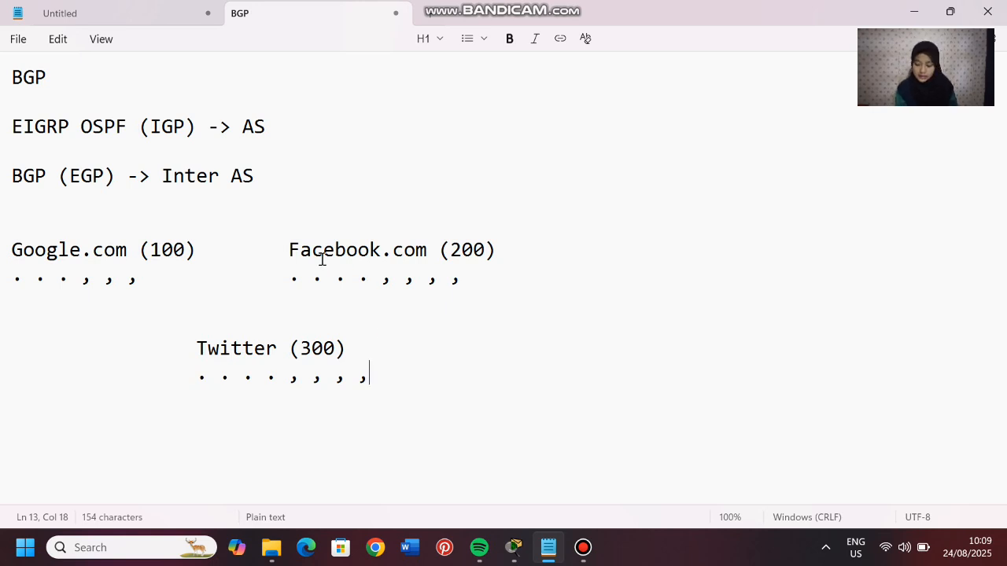
{"action": "left_click_drag", "start_coordinate": [315, 253], "coordinate": [393, 272]}
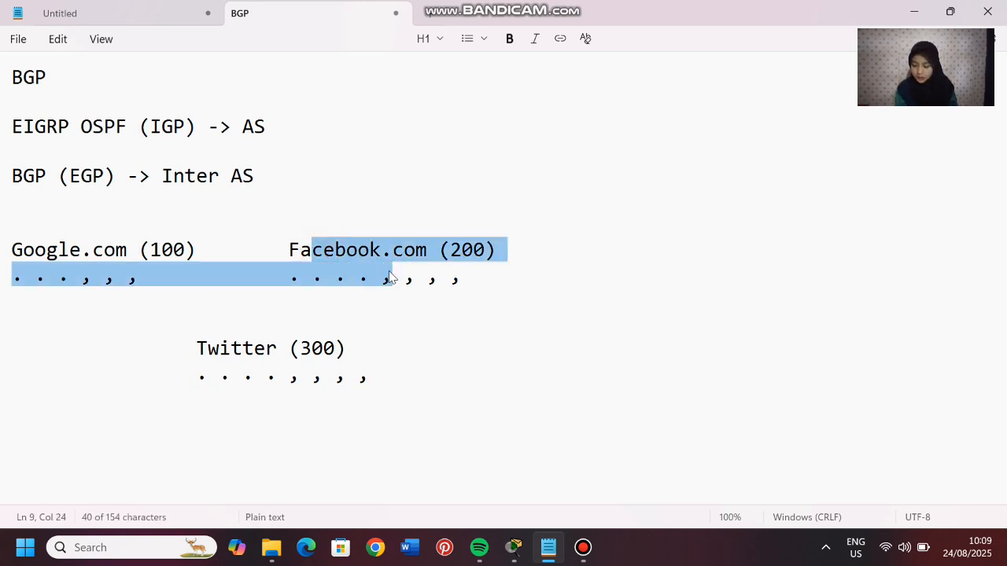
{"action": "left_click", "coordinate": [399, 320]}
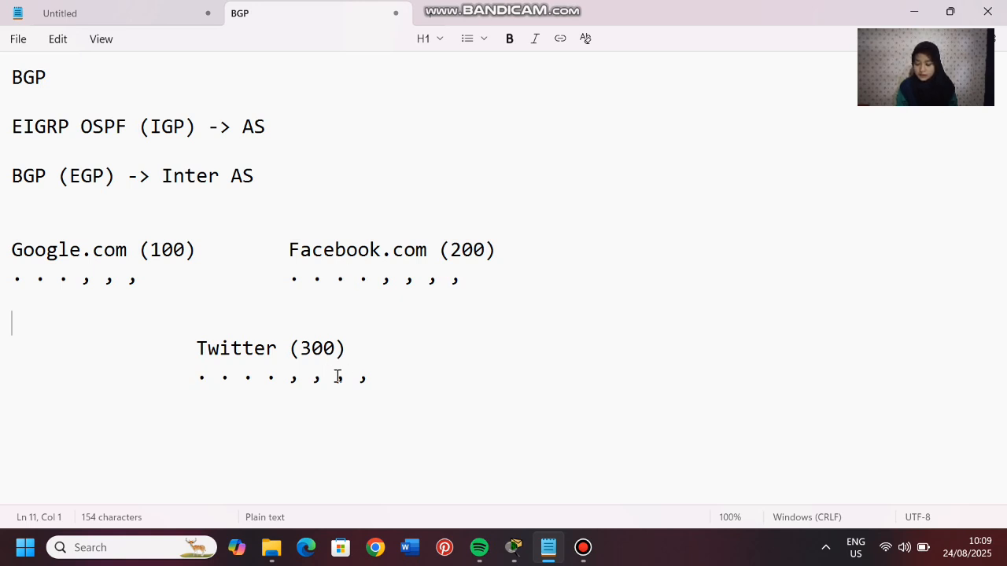
{"action": "left_click", "coordinate": [276, 420]}
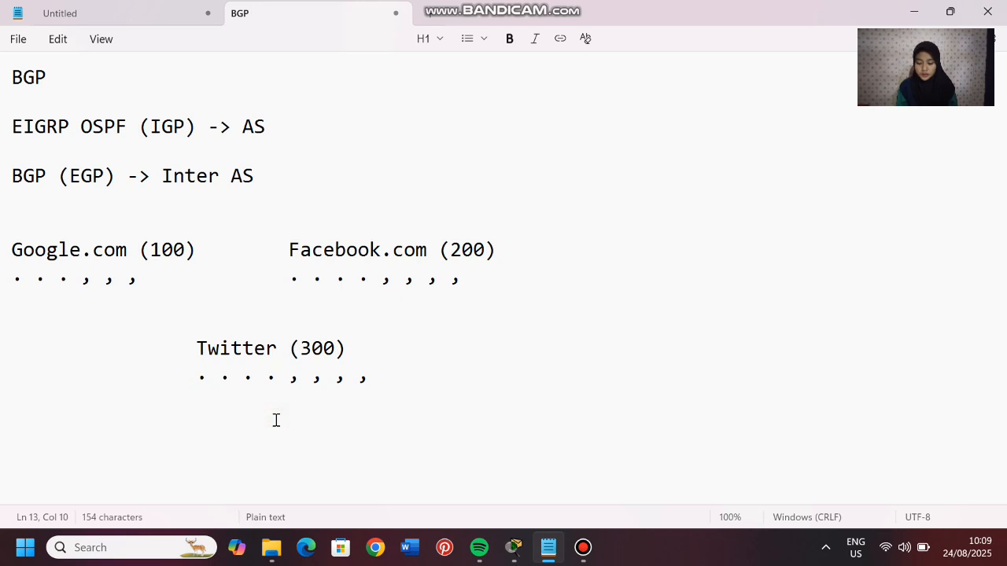
{"action": "left_click", "coordinate": [377, 386]}
- Switch to Microsoft Edge and open the website bgp.he.net
{"action": "left_click", "coordinate": [308, 547]}
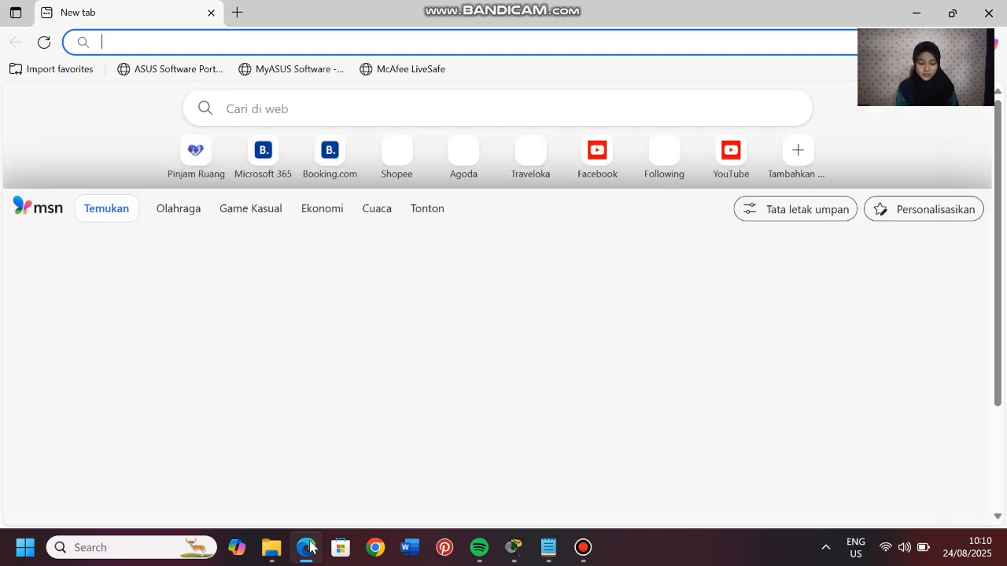
{"action": "left_click", "coordinate": [216, 42]}
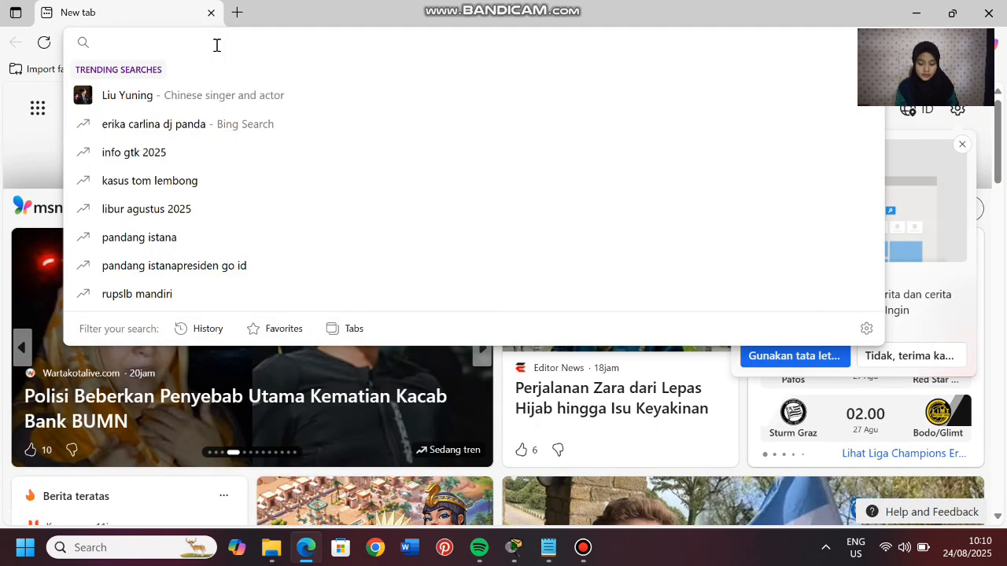
{"action": "type", "text": "bgp.he"}
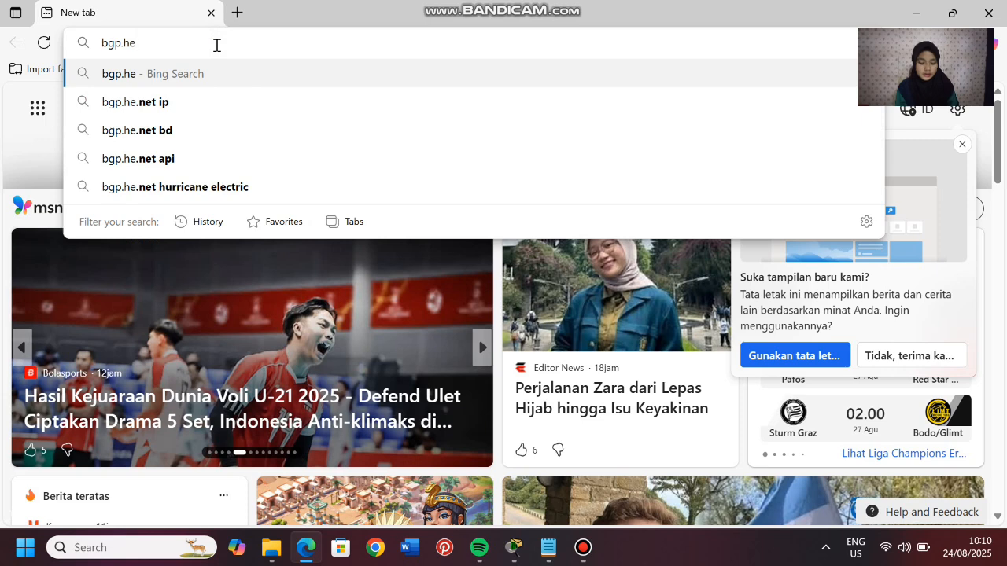
{"action": "type", "text": ".net"}
{"action": "key", "text": "Return"}
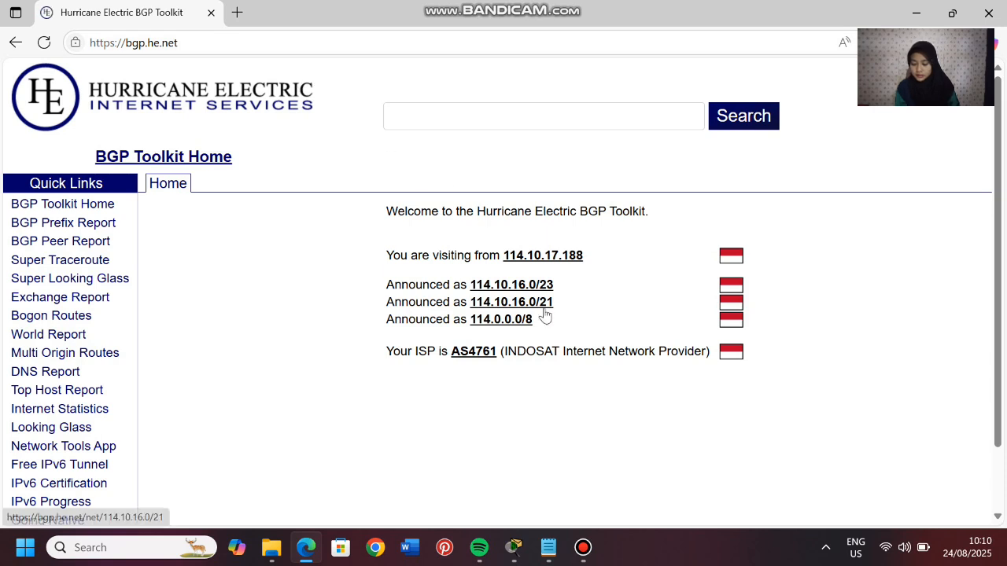
- Highlight the ISP name, open its AS4761 page, and review the AS information with its peer and prefix charts
{"action": "left_click_drag", "start_coordinate": [507, 351], "coordinate": [711, 354]}
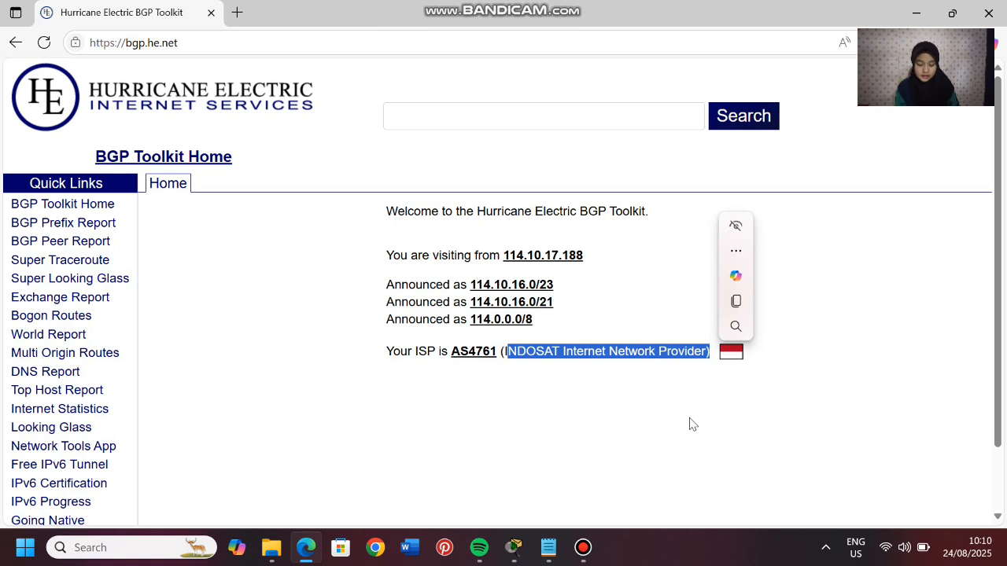
{"action": "left_click", "coordinate": [563, 395]}
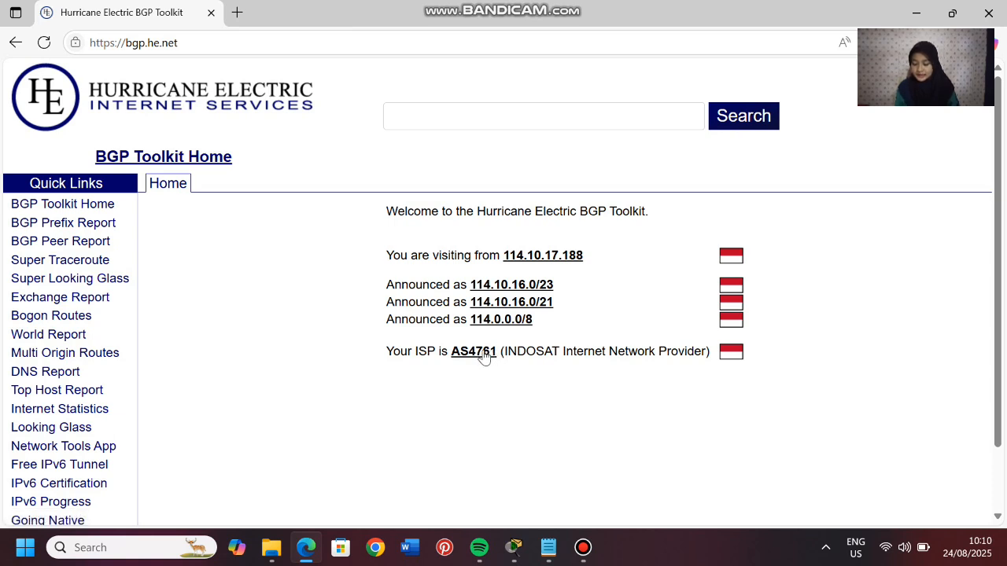
{"action": "left_click", "coordinate": [475, 351]}
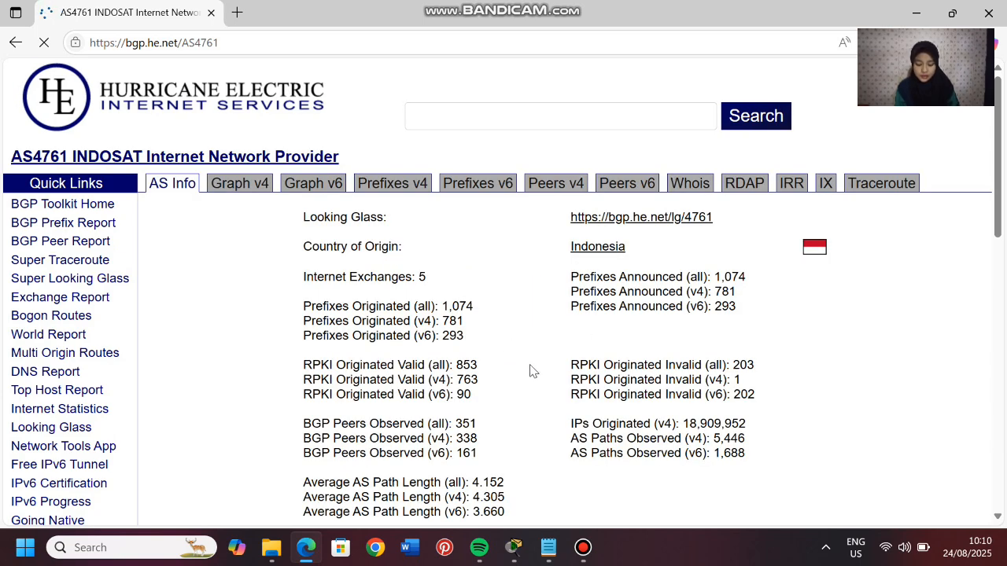
{"action": "scroll", "coordinate": [526, 374], "scroll_direction": "down", "scroll_amount": 3}
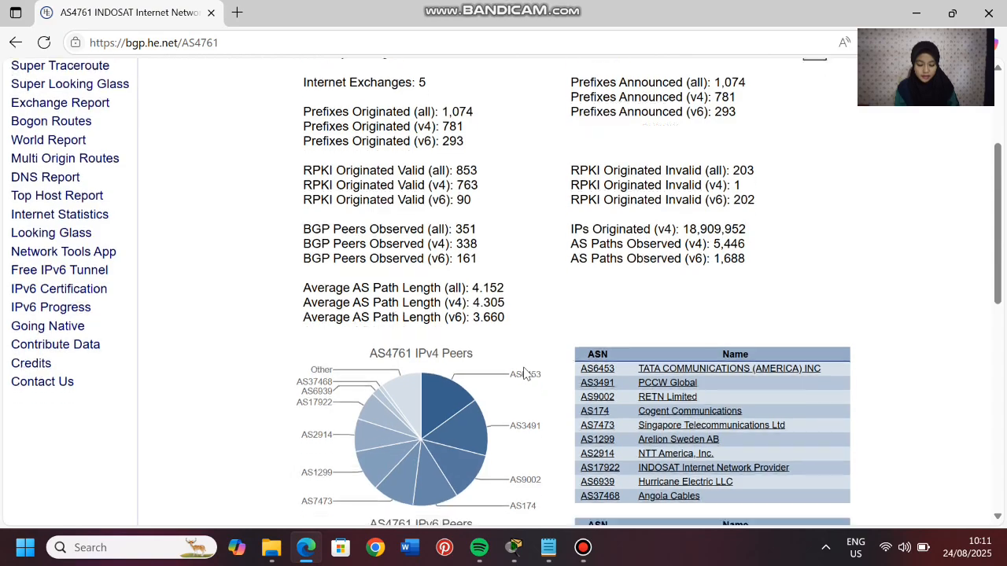
{"action": "scroll", "coordinate": [527, 373], "scroll_direction": "up", "scroll_amount": 2}
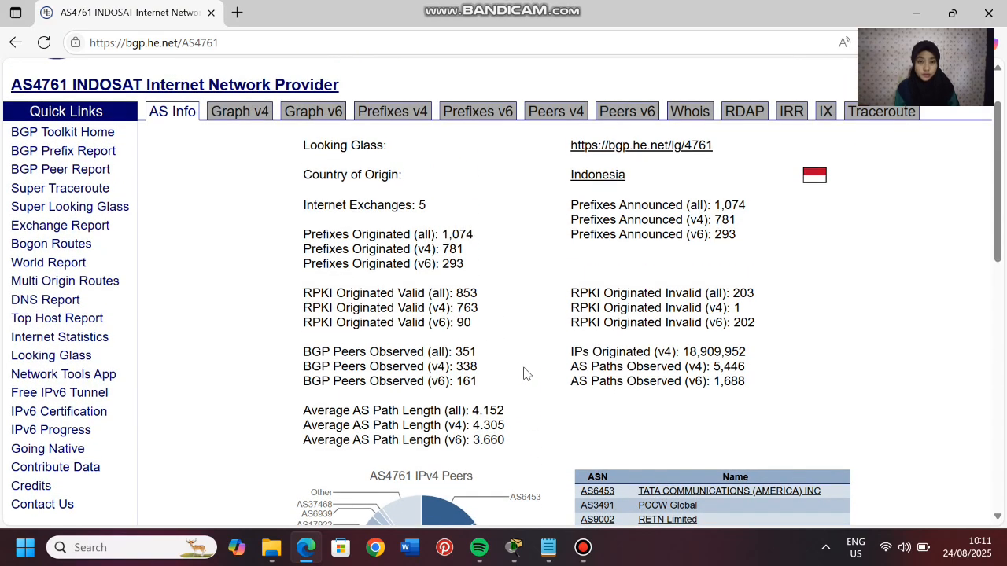
{"action": "scroll", "coordinate": [526, 370], "scroll_direction": "down", "scroll_amount": 3}
{"action": "scroll", "coordinate": [525, 368], "scroll_direction": "down", "scroll_amount": 6}
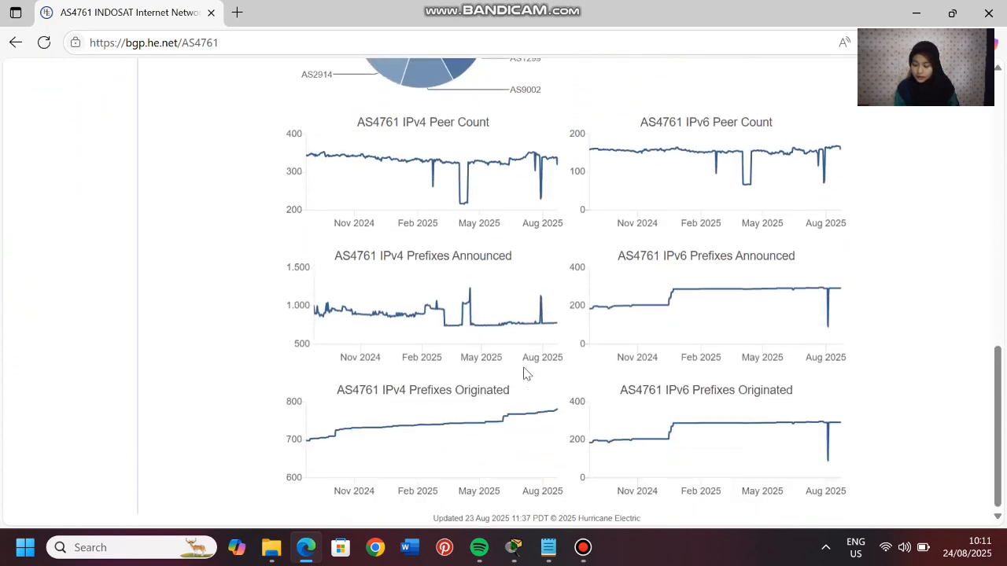
{"action": "scroll", "coordinate": [525, 371], "scroll_direction": "up", "scroll_amount": 1}
{"action": "scroll", "coordinate": [526, 373], "scroll_direction": "up", "scroll_amount": 10}
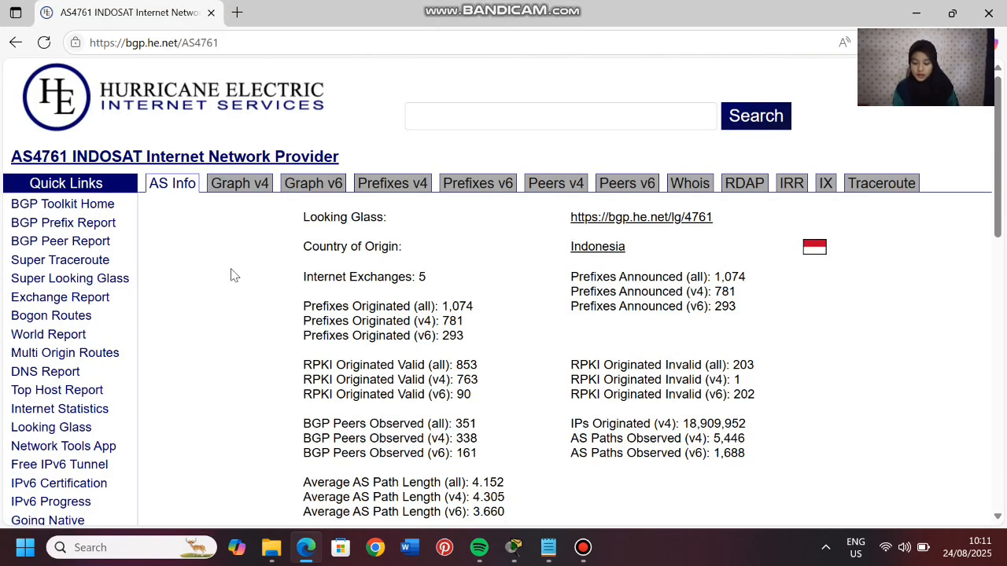
- Show the IPv4 route propagation graph of AS4761 and examine its connections to other autonomous systems
{"action": "left_click", "coordinate": [258, 183]}
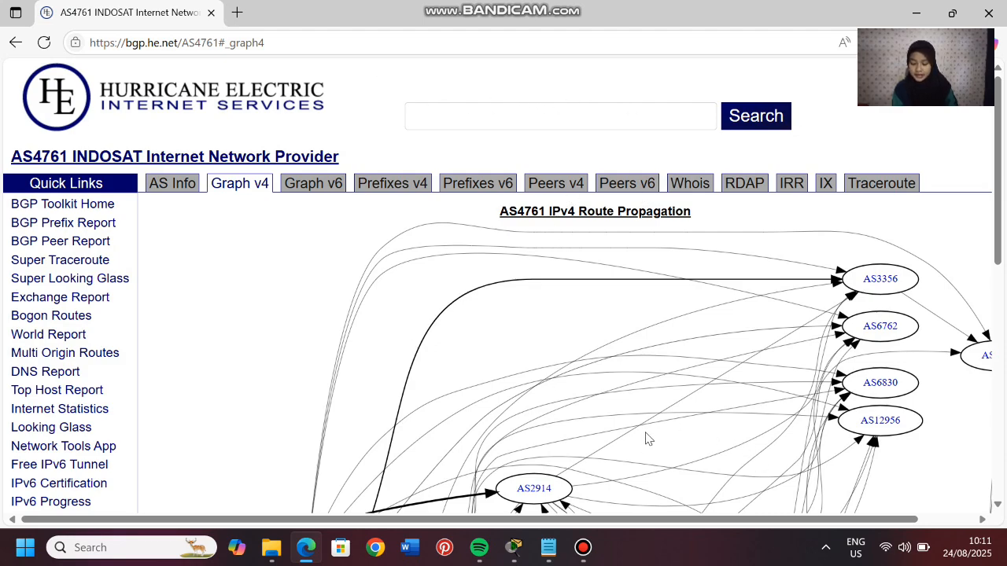
{"action": "scroll", "coordinate": [647, 438], "scroll_direction": "down", "scroll_amount": 5}
{"action": "scroll", "coordinate": [647, 438], "scroll_direction": "down", "scroll_amount": 3}
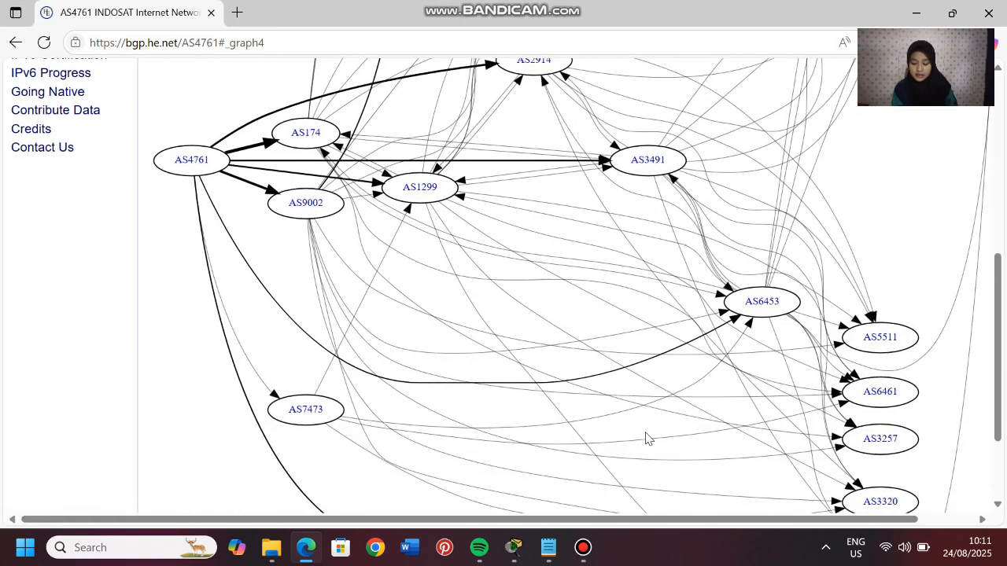
{"action": "scroll", "coordinate": [646, 439], "scroll_direction": "up", "scroll_amount": 4}
{"action": "scroll", "coordinate": [647, 438], "scroll_direction": "down", "scroll_amount": 1}
{"action": "scroll", "coordinate": [646, 438], "scroll_direction": "up", "scroll_amount": 5}
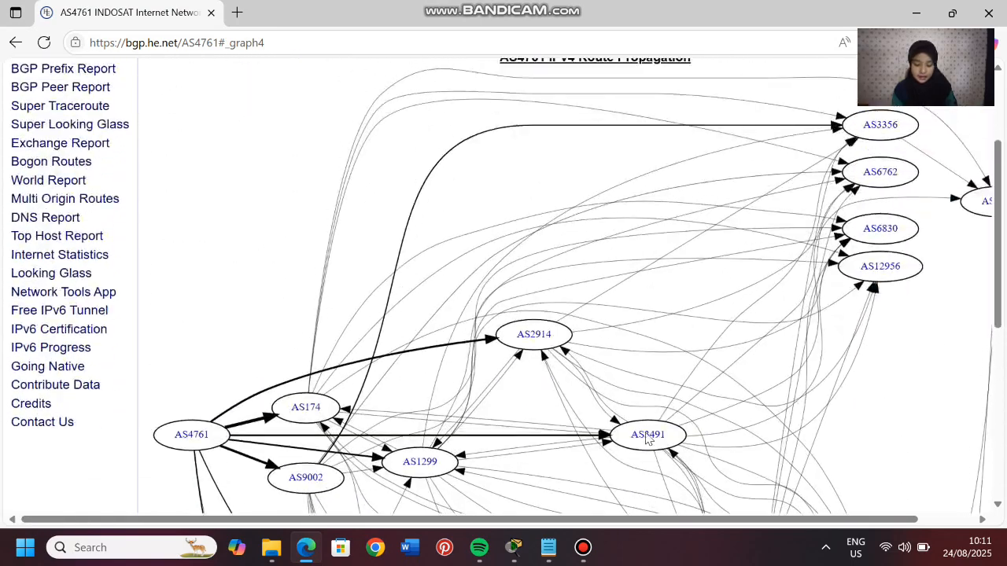
{"action": "scroll", "coordinate": [647, 438], "scroll_direction": "down", "scroll_amount": 2}
{"action": "scroll", "coordinate": [647, 438], "scroll_direction": "down", "scroll_amount": 2}
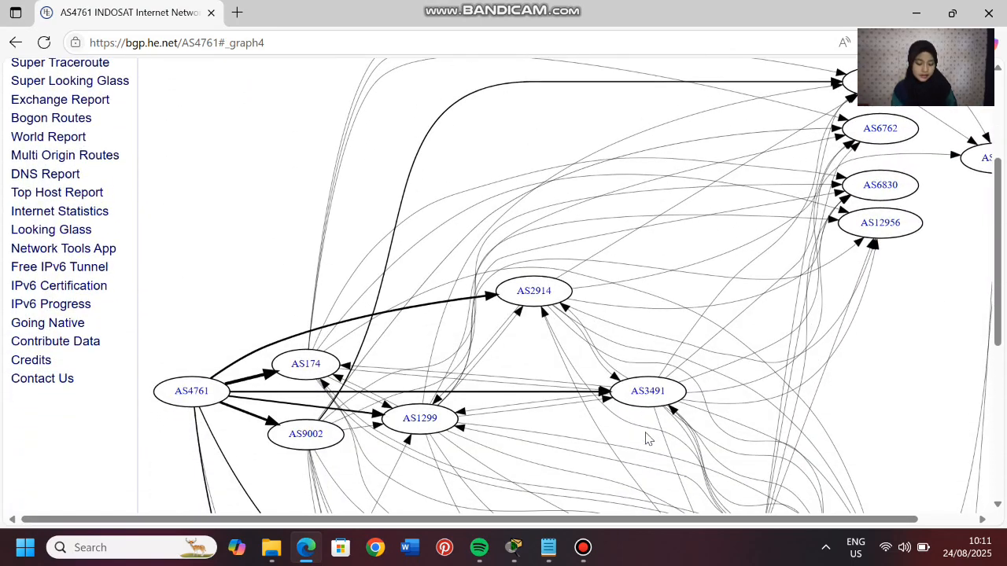
{"action": "scroll", "coordinate": [647, 438], "scroll_direction": "up", "scroll_amount": 1}
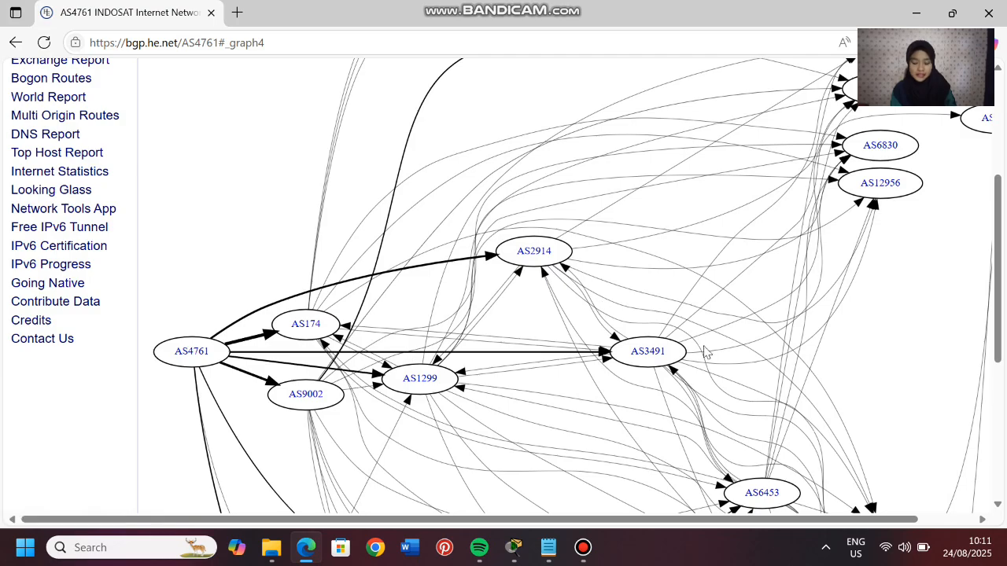
{"action": "scroll", "coordinate": [705, 354], "scroll_direction": "up", "scroll_amount": 2}
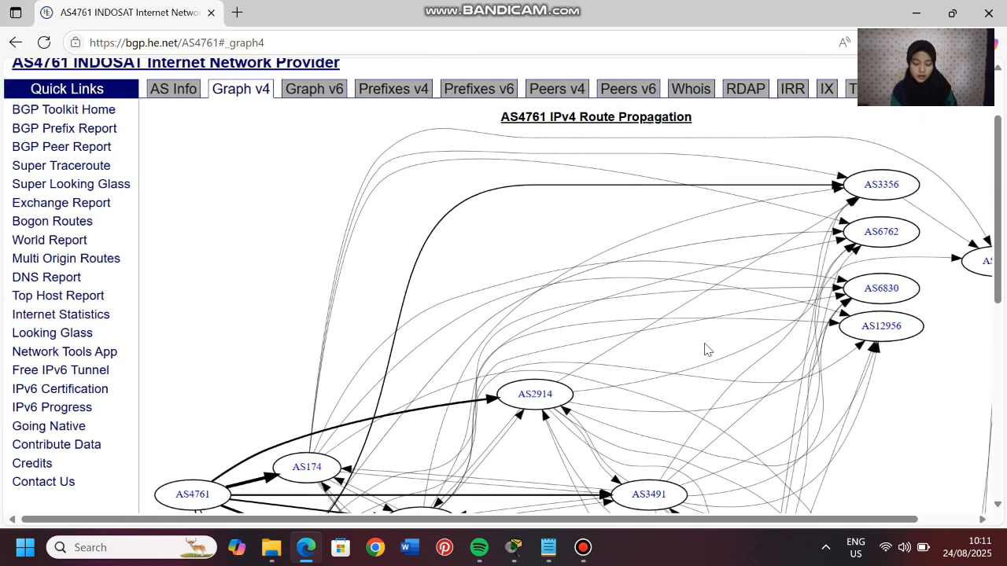
{"action": "scroll", "coordinate": [716, 384], "scroll_direction": "down", "scroll_amount": 6}
{"action": "scroll", "coordinate": [718, 386], "scroll_direction": "up", "scroll_amount": 2}
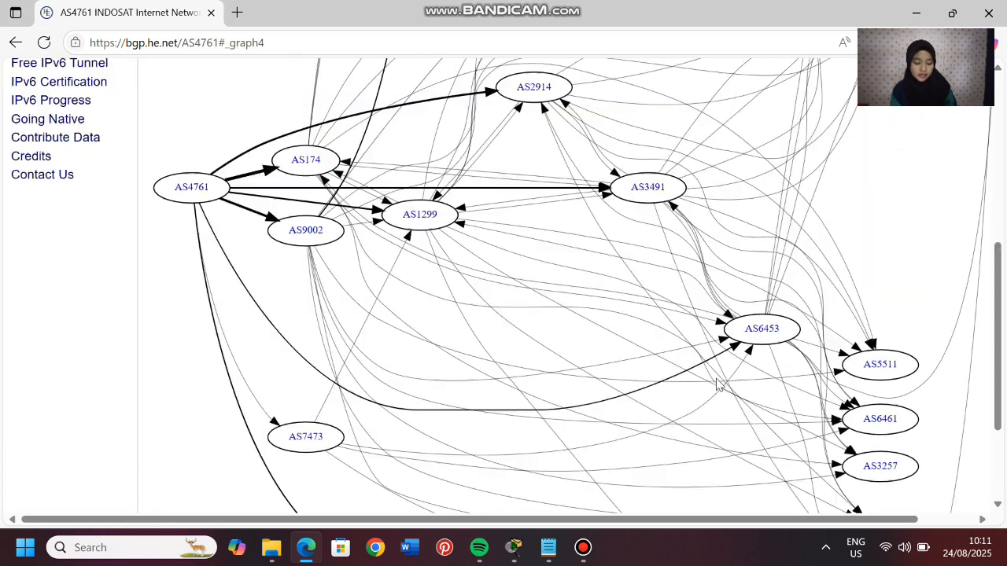
- Trace the propagation paths from AS4761 through its upstream networks to the outermost autonomous systems in the graph
{"action": "scroll", "coordinate": [715, 384], "scroll_direction": "up", "scroll_amount": 2}
{"action": "scroll", "coordinate": [716, 383], "scroll_direction": "down", "scroll_amount": 1}
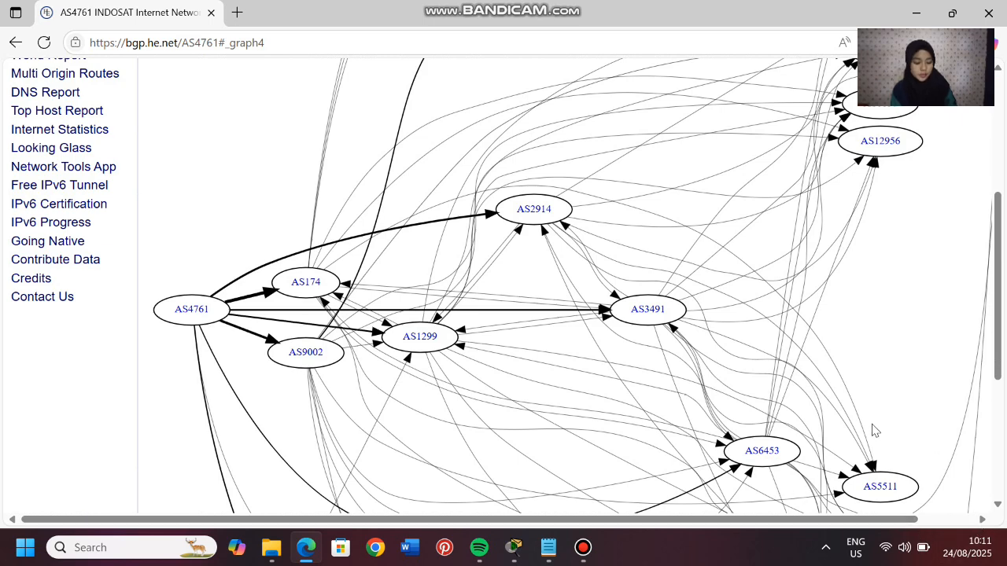
{"action": "scroll", "coordinate": [585, 386], "scroll_direction": "up", "scroll_amount": 3}
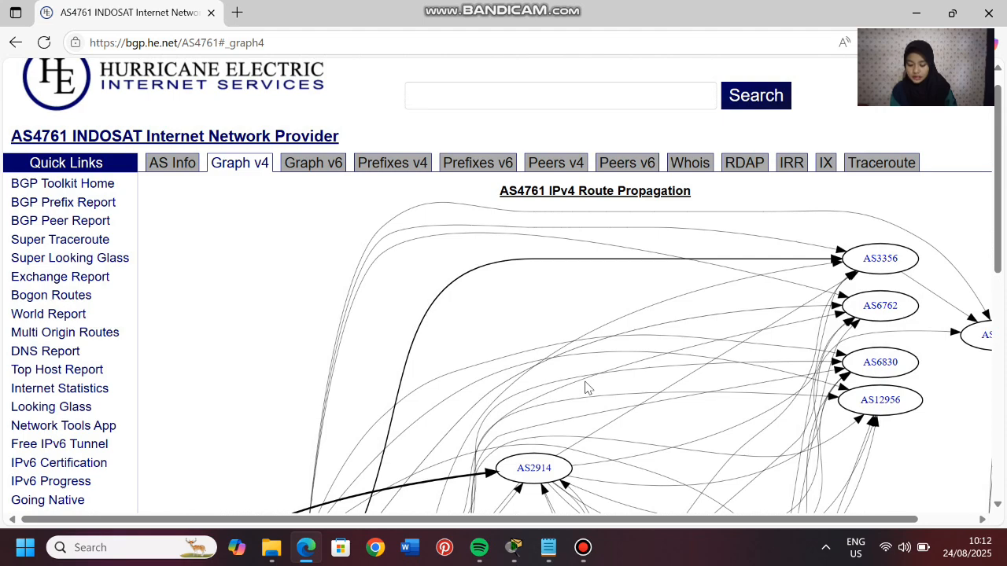
{"action": "scroll", "coordinate": [585, 386], "scroll_direction": "down", "scroll_amount": 3}
{"action": "scroll", "coordinate": [585, 386], "scroll_direction": "right", "scroll_amount": 2}
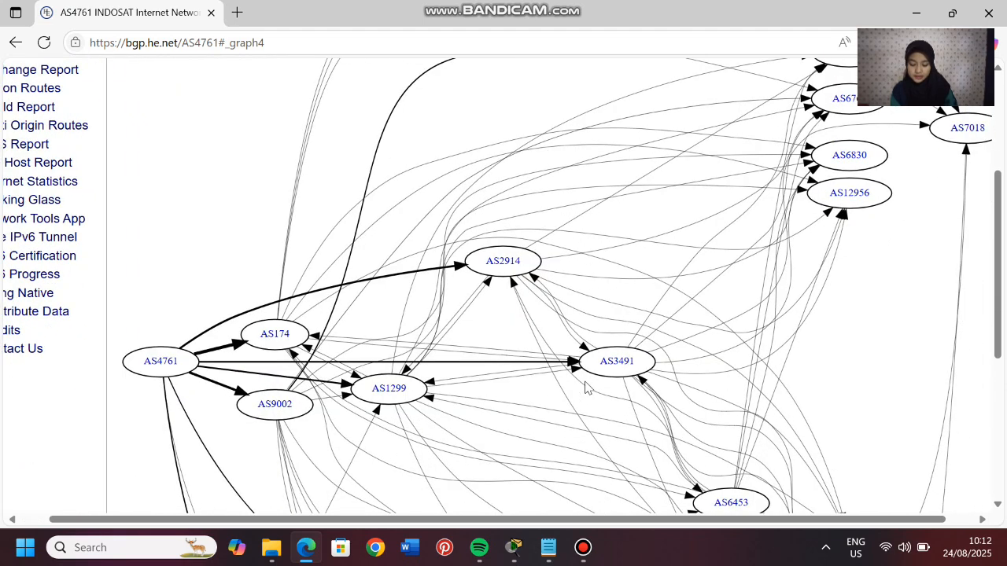
{"action": "scroll", "coordinate": [585, 386], "scroll_direction": "down", "scroll_amount": 2}
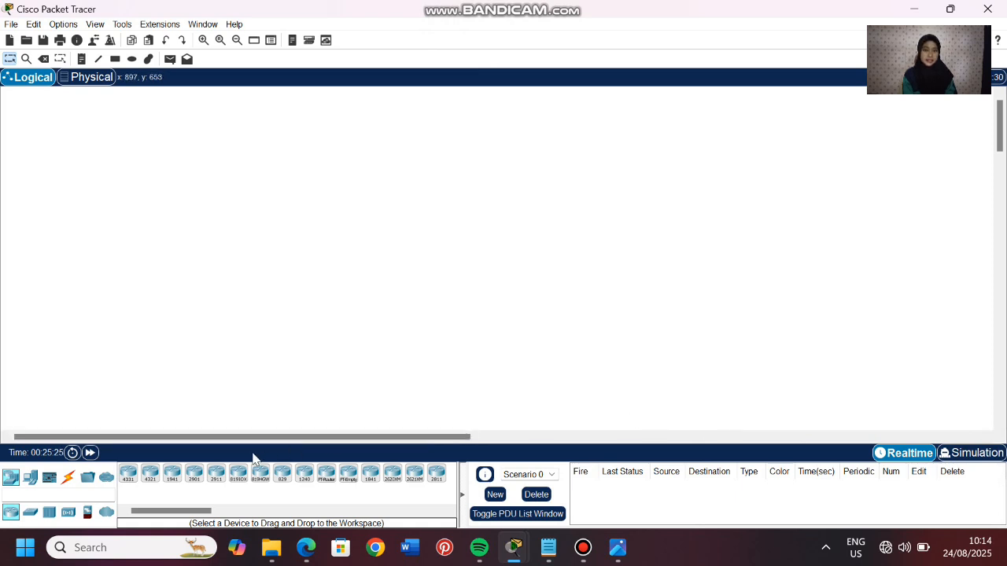
- Switch to Cisco Packet Tracer and place two 2911 routers side by side in the logical workspace
{"action": "left_click", "coordinate": [216, 473]}
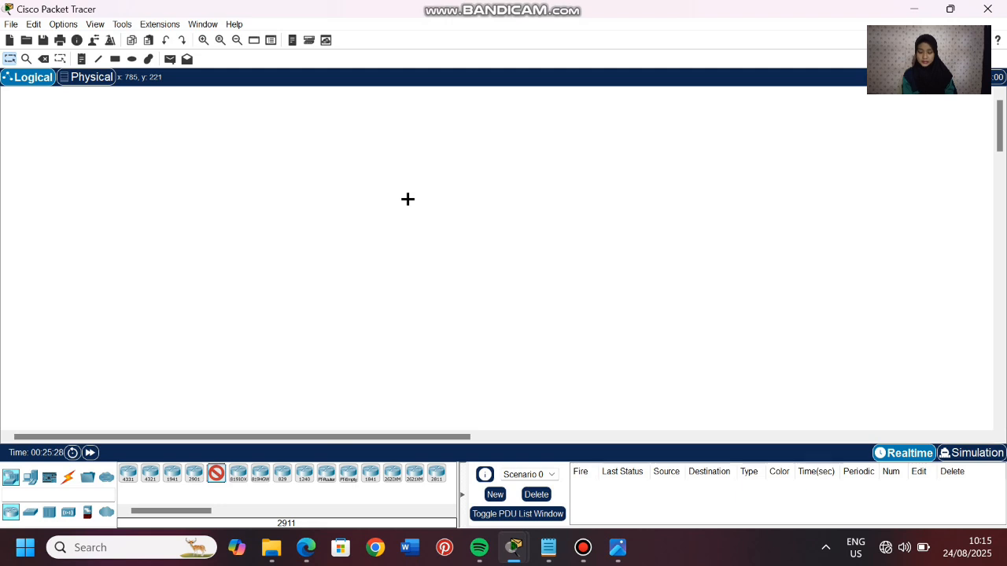
{"action": "left_click", "coordinate": [382, 196]}
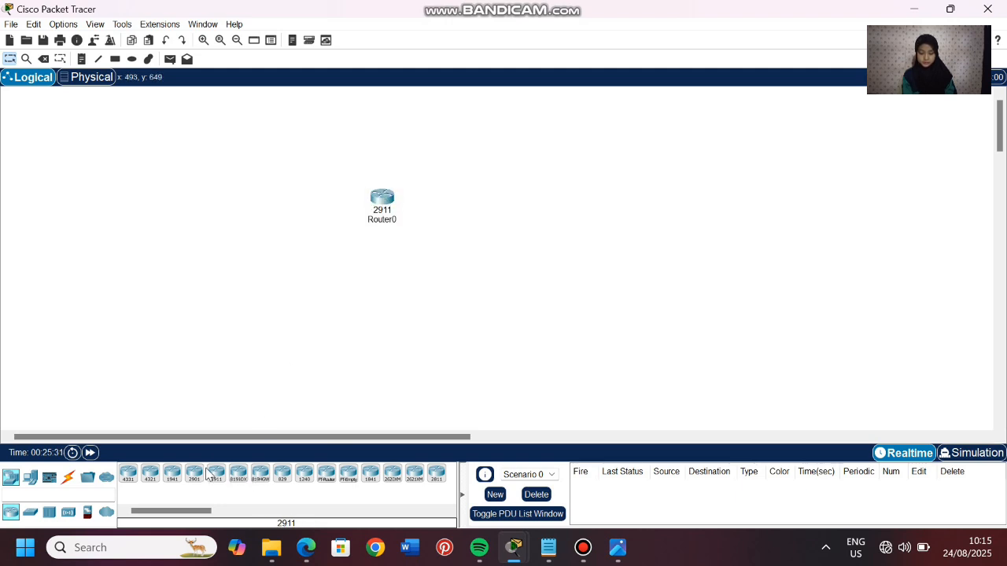
{"action": "left_click", "coordinate": [598, 200]}
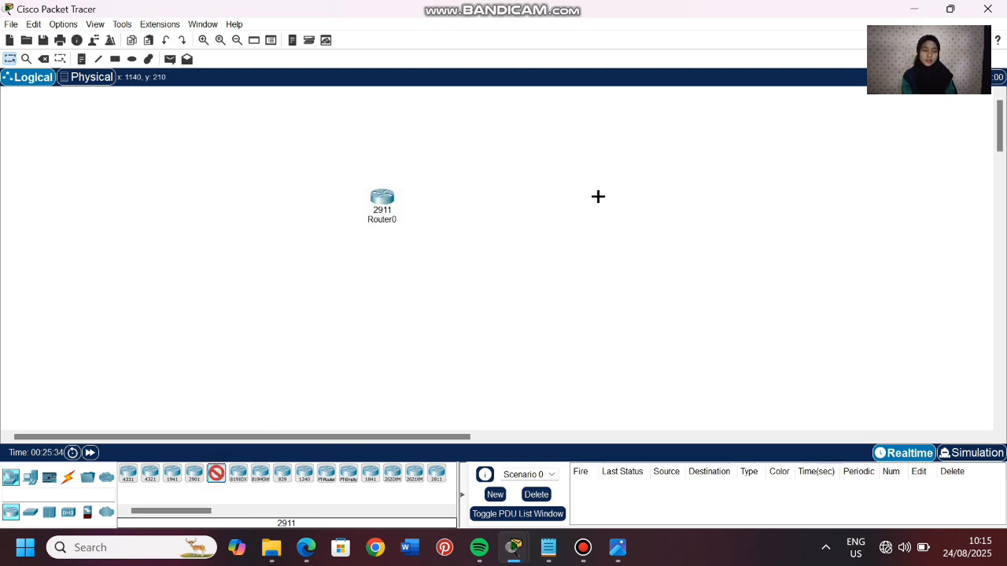
- Place two PC end devices in the workspace, one below each router
{"action": "left_click", "coordinate": [30, 477]}
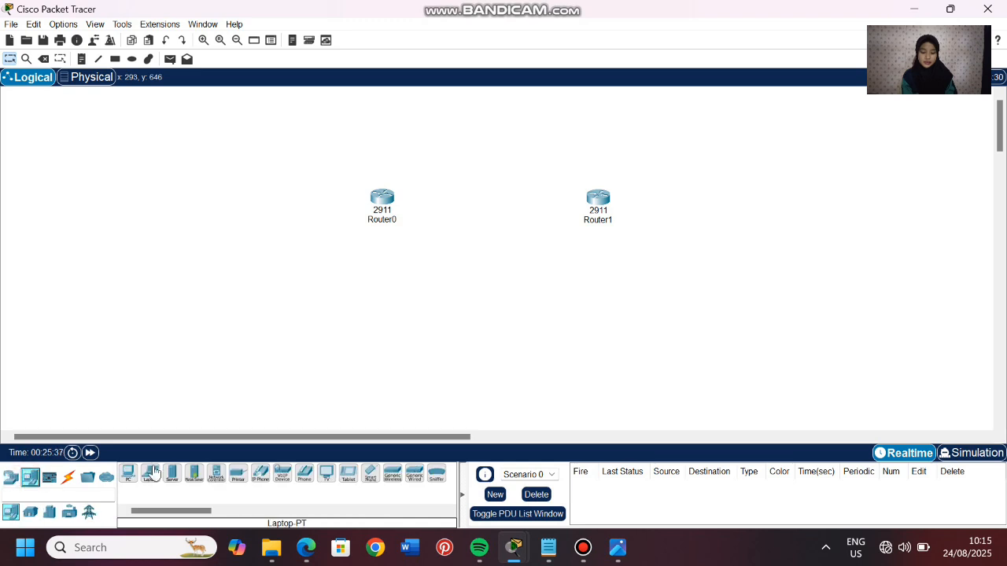
{"action": "left_click", "coordinate": [128, 472]}
{"action": "left_click", "coordinate": [381, 360]}
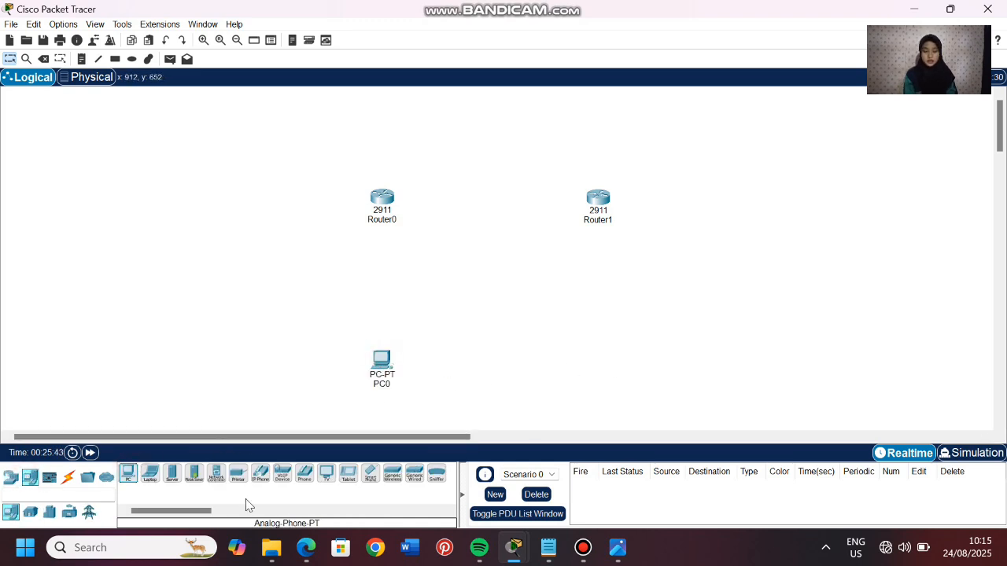
{"action": "left_click", "coordinate": [128, 475]}
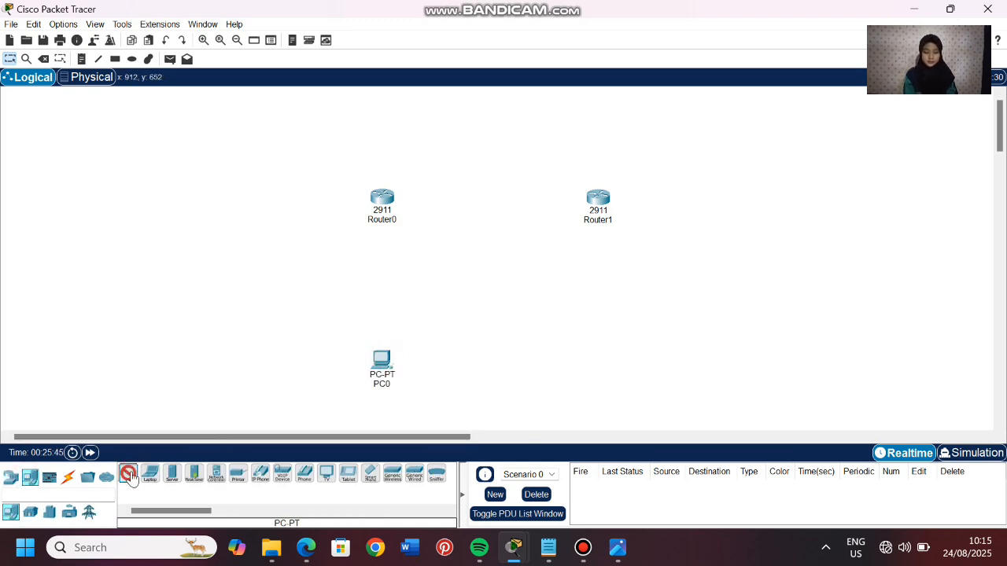
{"action": "left_click", "coordinate": [602, 351]}
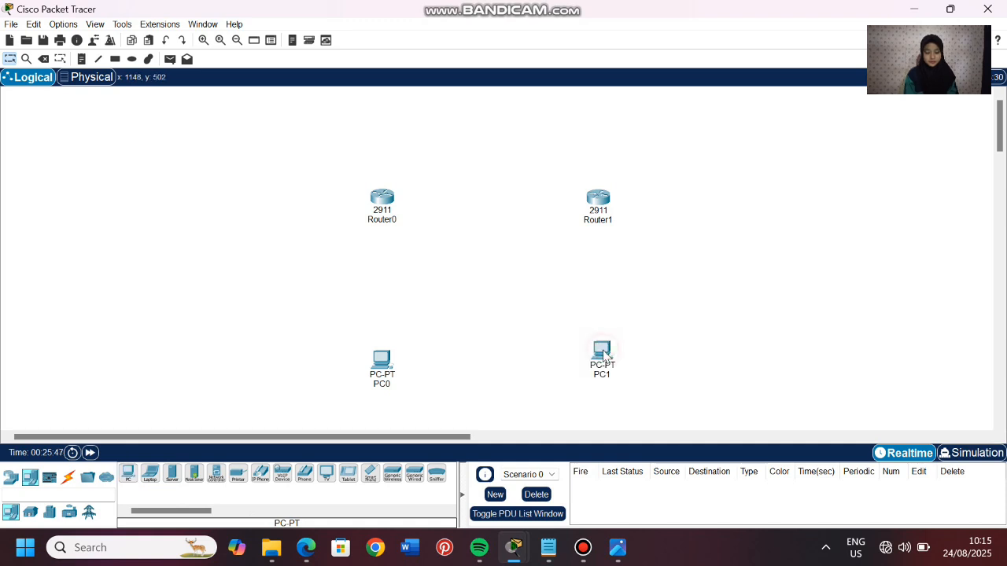
- Cable Router0 to Router1, Router0 to PC0 and Router1 to PC1 with the automatic connection type
{"action": "left_click", "coordinate": [65, 480]}
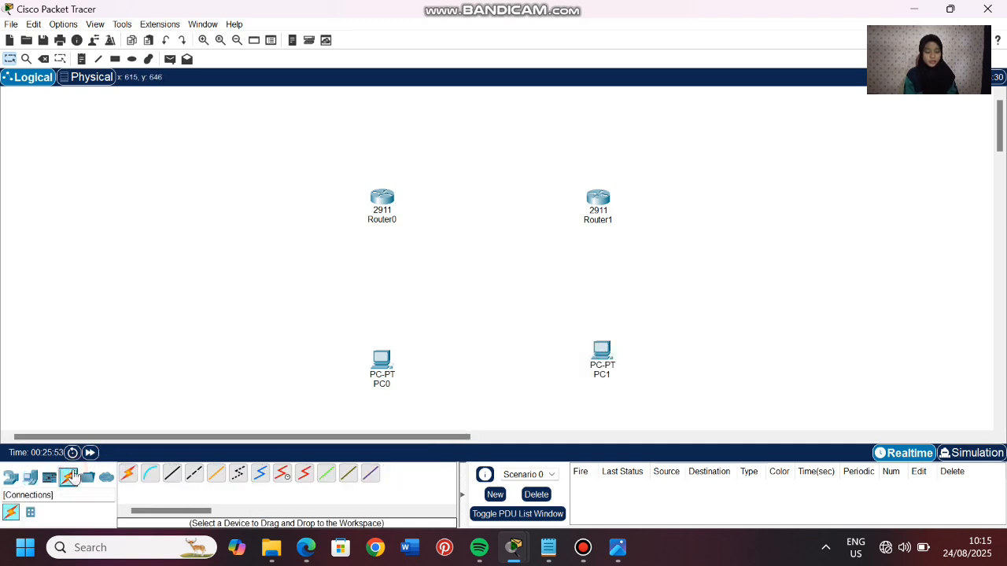
{"action": "left_click", "coordinate": [129, 474]}
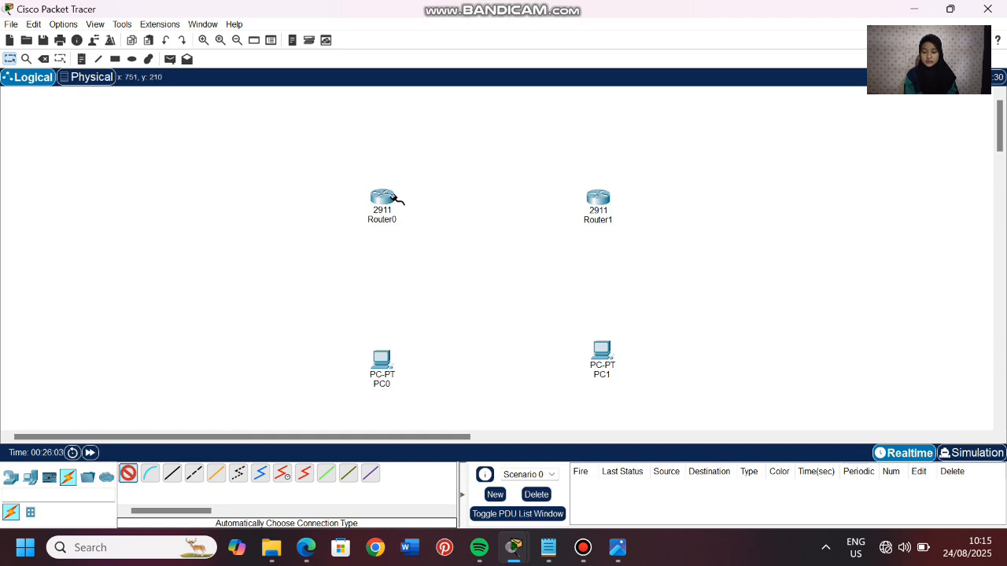
{"action": "left_click", "coordinate": [391, 197]}
{"action": "left_click", "coordinate": [592, 196]}
{"action": "left_click", "coordinate": [382, 199]}
{"action": "left_click", "coordinate": [381, 361]}
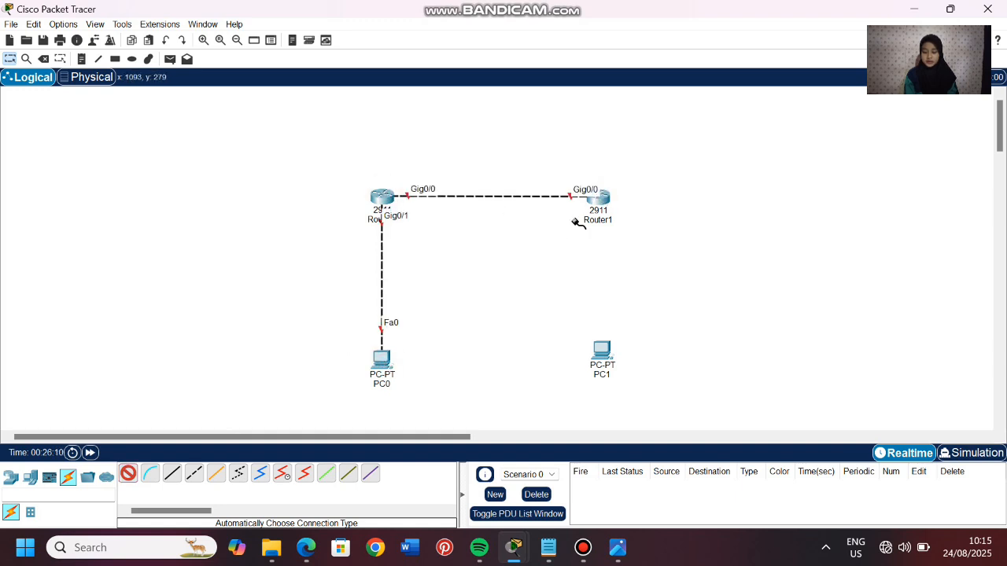
{"action": "left_click", "coordinate": [598, 199]}
{"action": "left_click", "coordinate": [602, 352]}
{"action": "left_click", "coordinate": [10, 59]}
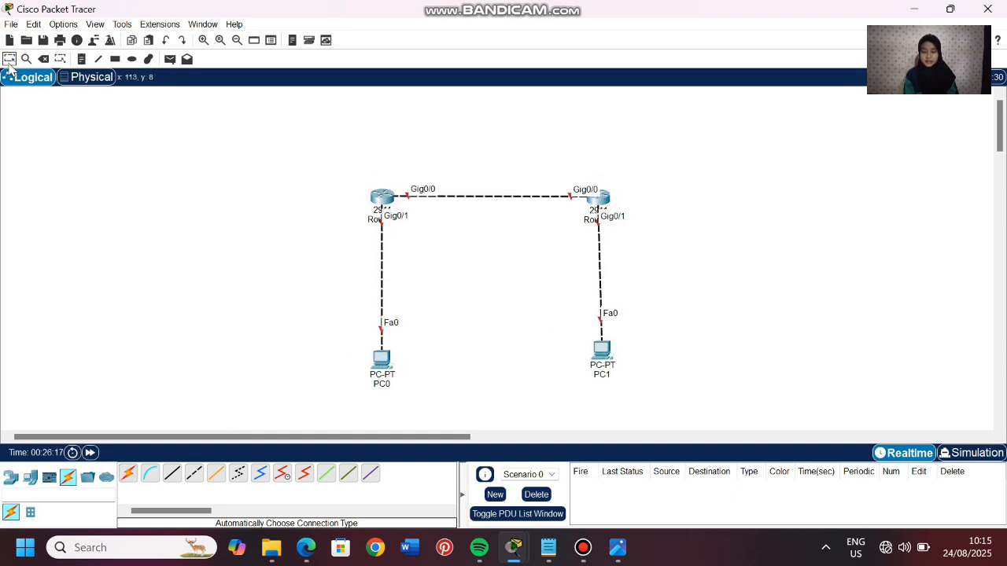
- Label the link between the routers with notes 10.10.10.1/30 at Router0 and 10.10.10.2/30 at Router1
{"action": "scroll", "coordinate": [407, 166], "scroll_direction": "down", "scroll_amount": 3}
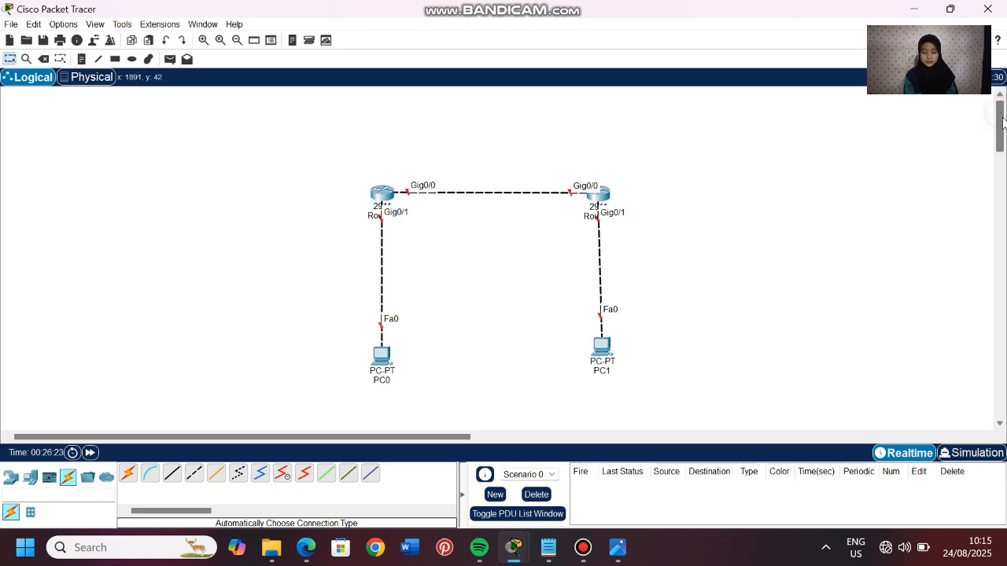
{"action": "scroll", "coordinate": [195, 186], "scroll_direction": "up", "scroll_amount": 3}
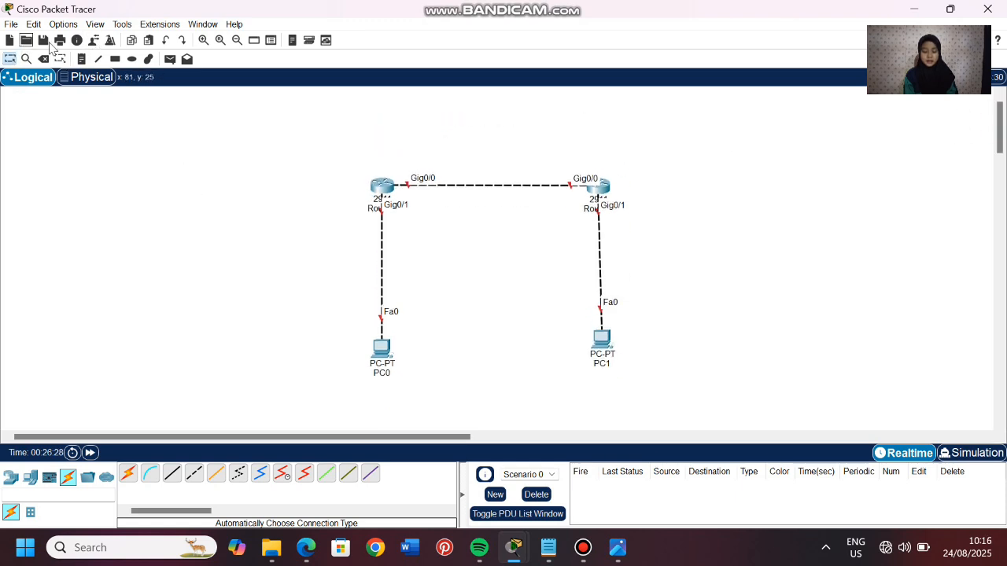
{"action": "left_click", "coordinate": [82, 63]}
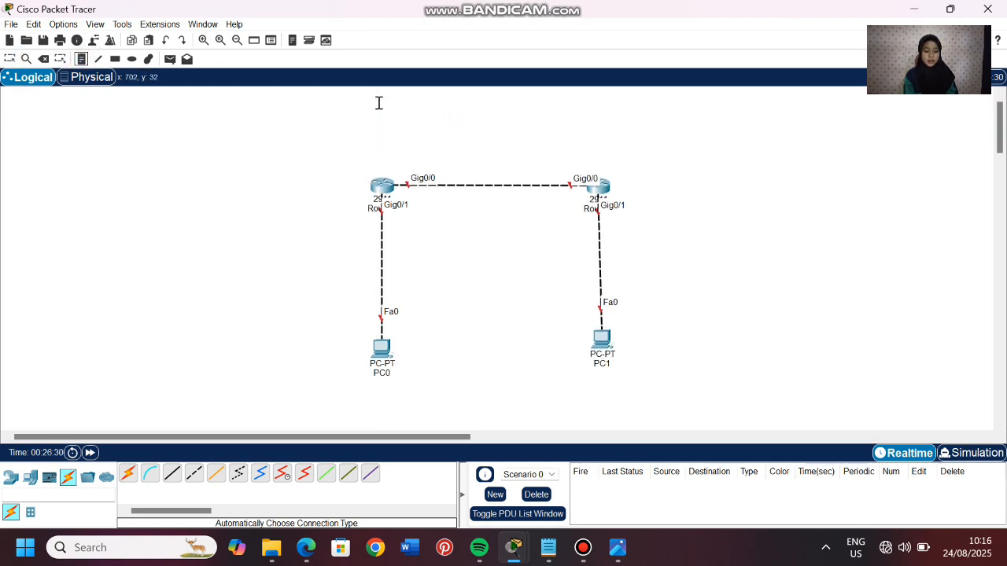
{"action": "left_click", "coordinate": [398, 168]}
{"action": "type", "text": "10.10.10.1"}
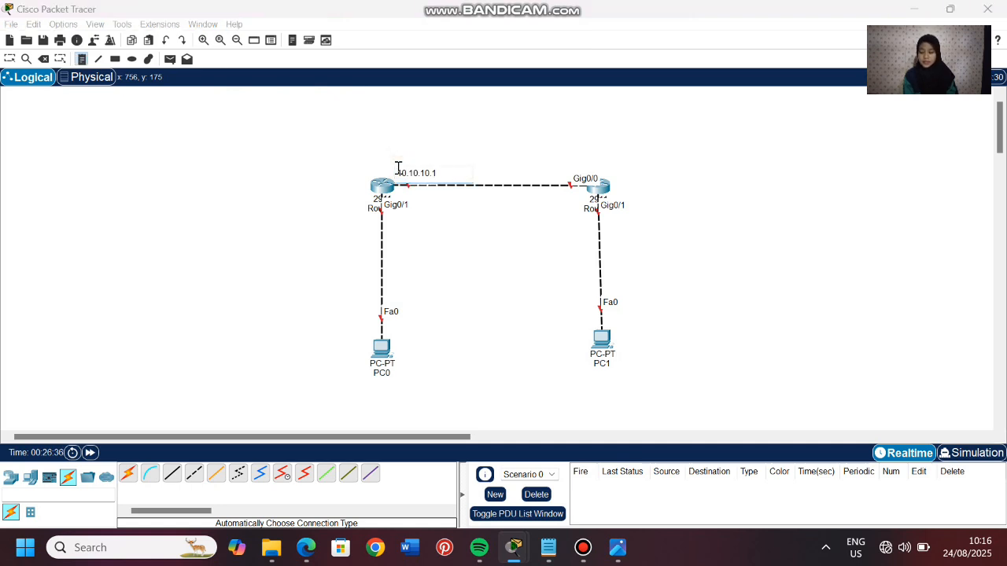
{"action": "type", "text": "/30"}
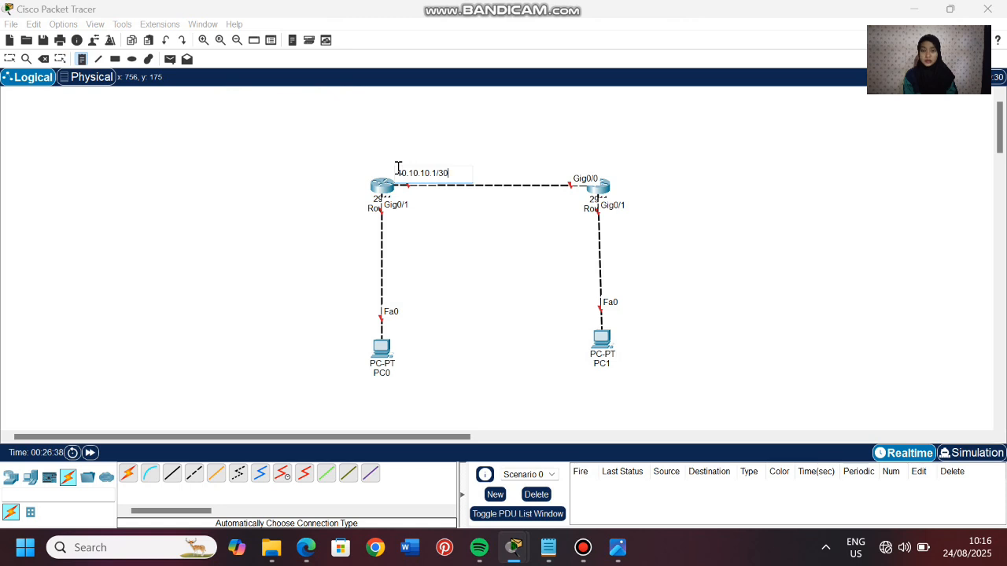
{"action": "left_click", "coordinate": [552, 166]}
{"action": "type", "text": "10.10.10.2/30"}
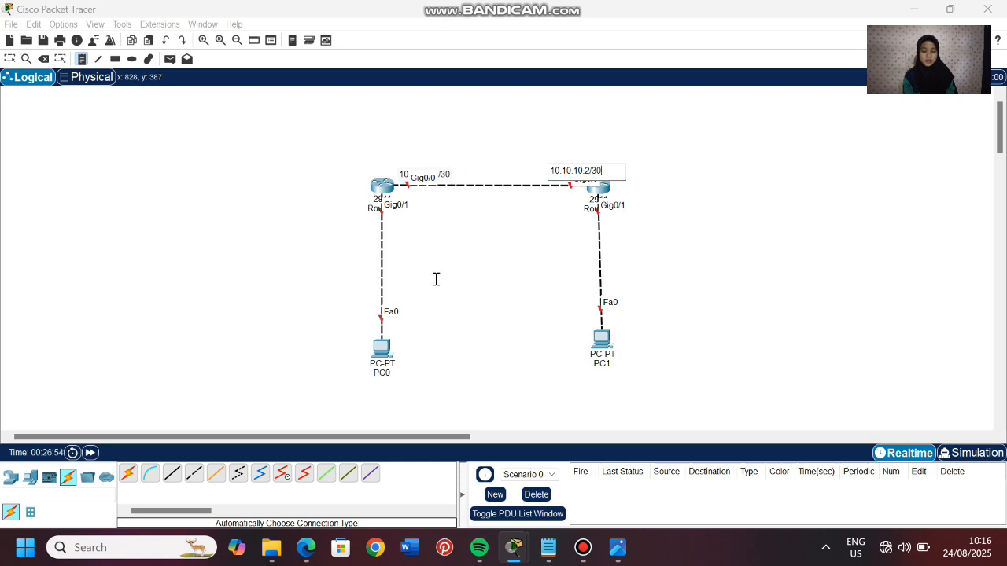
- Add the LAN address notes 192.168.1.1/24 below Router0 and 192.168.2.1/24 below Router1
{"action": "left_click", "coordinate": [400, 231]}
{"action": "type", "text": "192.168.1.1/24"}
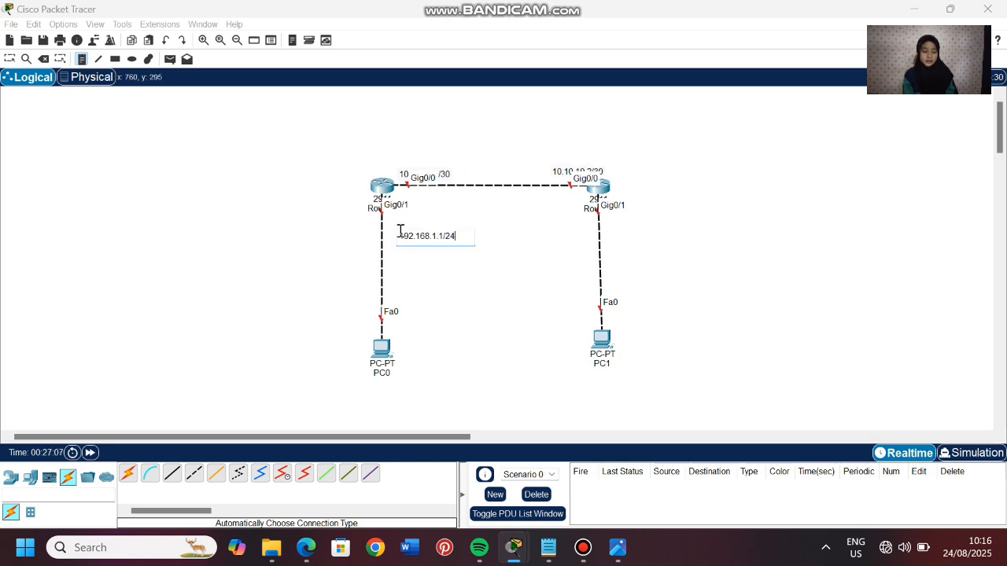
{"action": "left_click", "coordinate": [624, 225]}
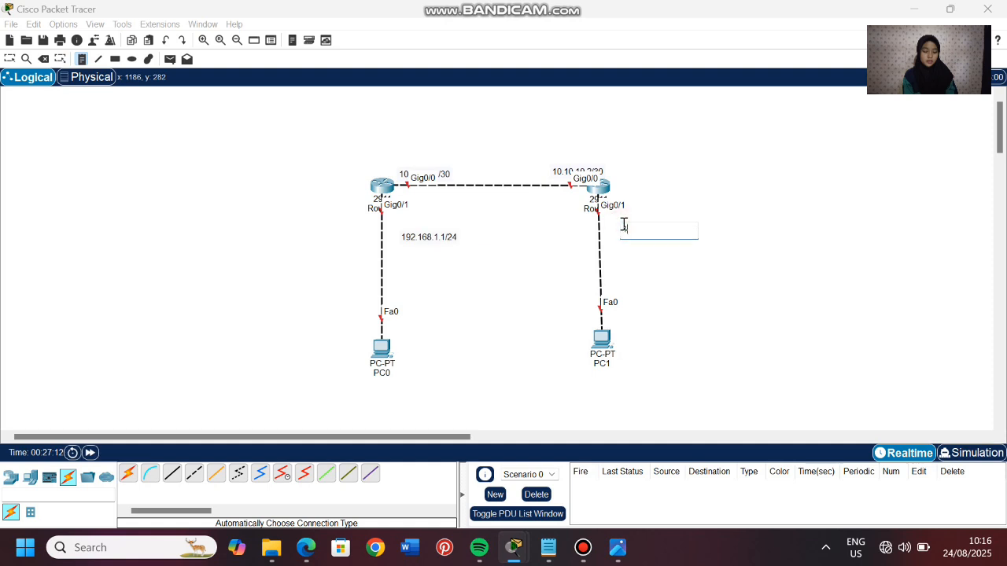
- Add the address notes 192.168.1.2/24 under PC0 and 192.168.2.2/14 under PC1
{"action": "left_click", "coordinate": [368, 394]}
{"action": "type", "text": "192.168.1.2/24"}
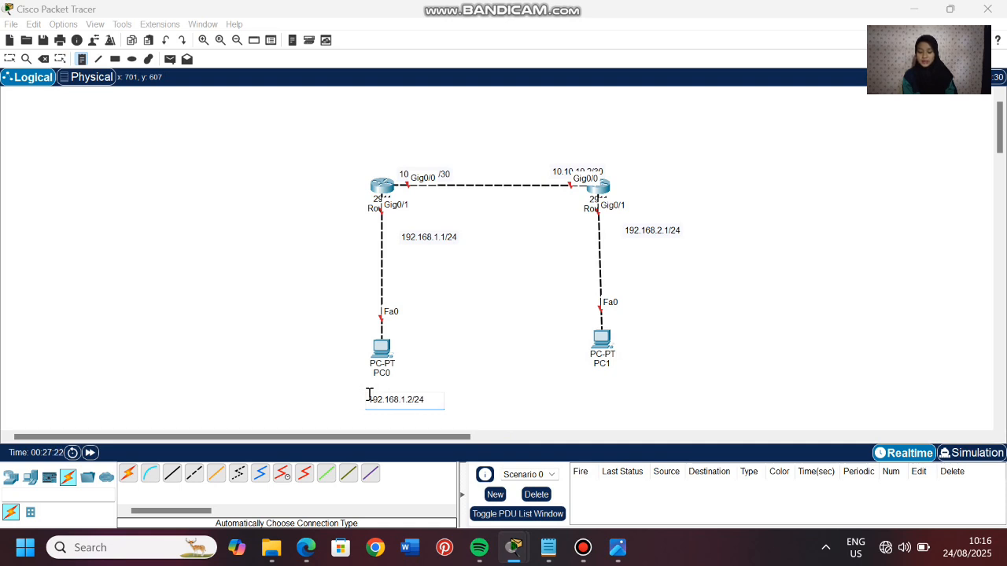
{"action": "left_click", "coordinate": [588, 389]}
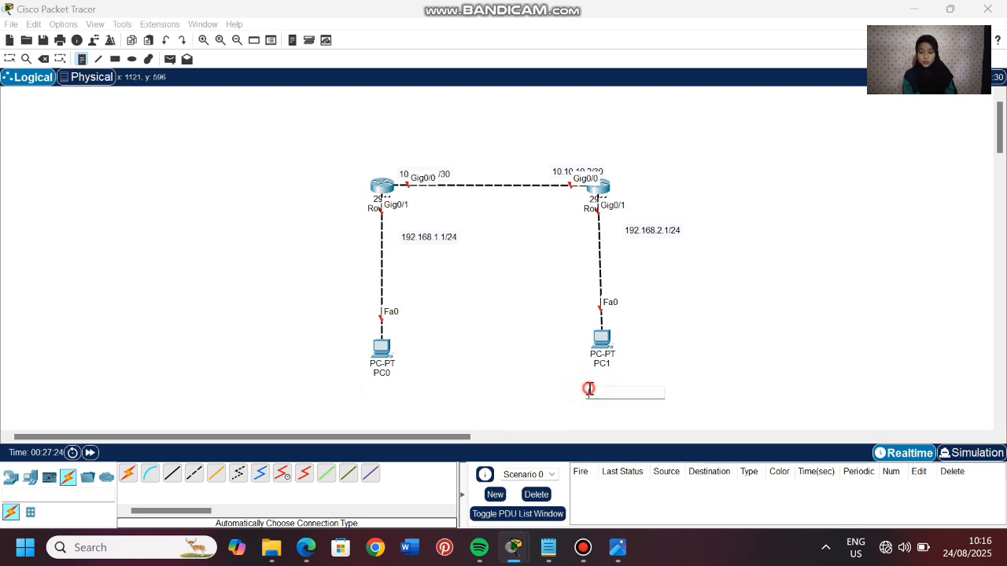
{"action": "type", "text": "10"}
{"action": "type", "text": "2.1"}
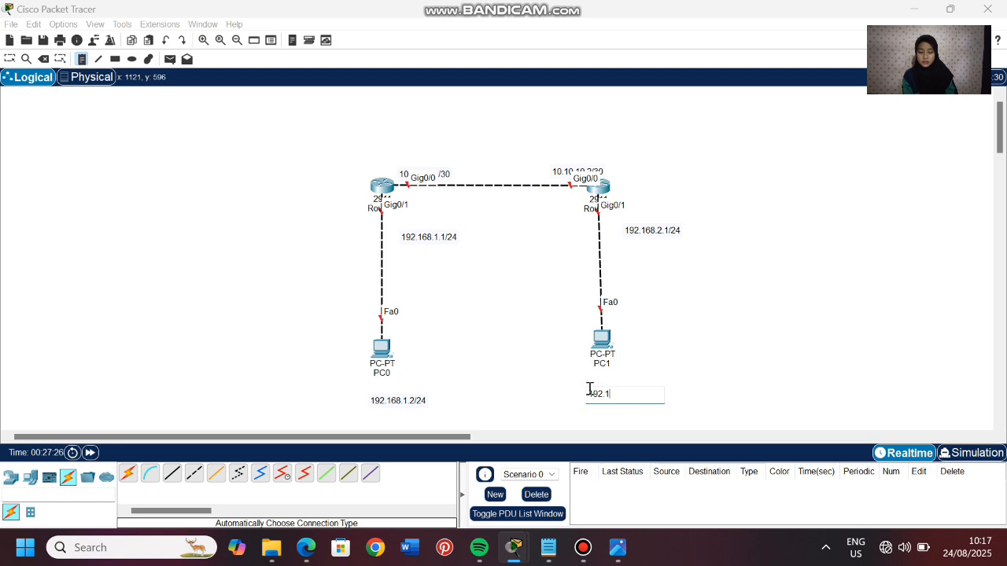
{"action": "type", "text": "68.2.1/"}
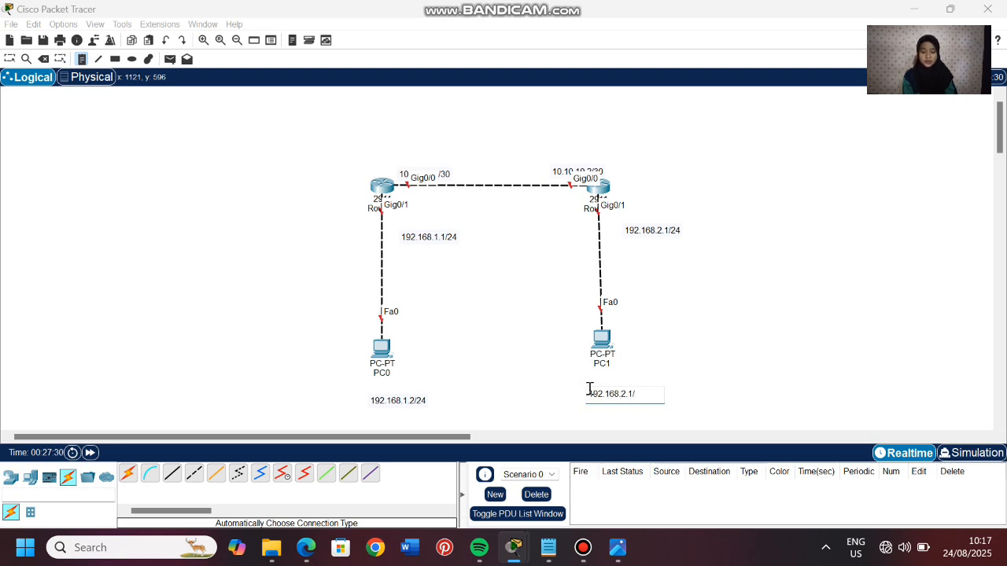
{"action": "type", "text": "2/14"}
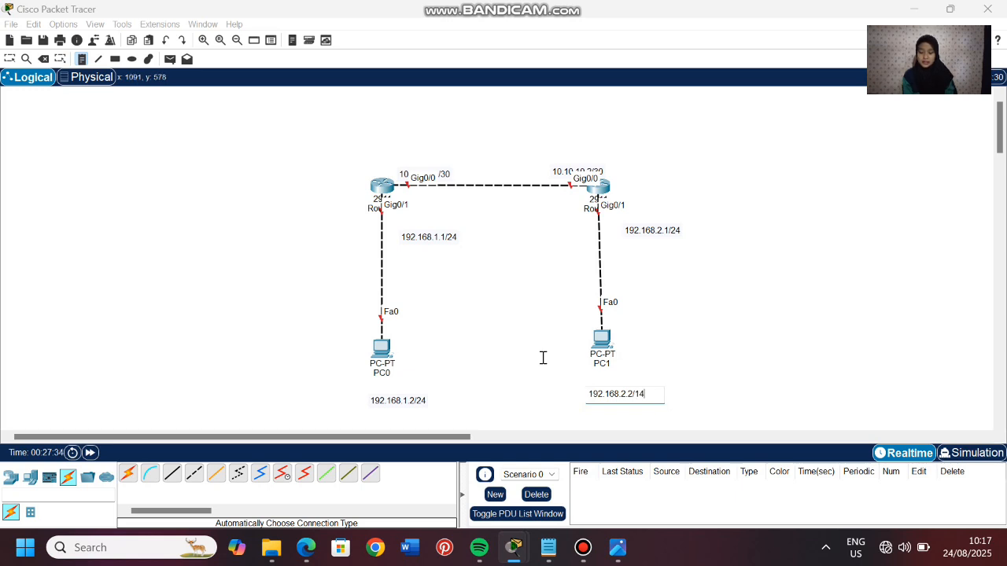
{"action": "key", "text": "Escape"}
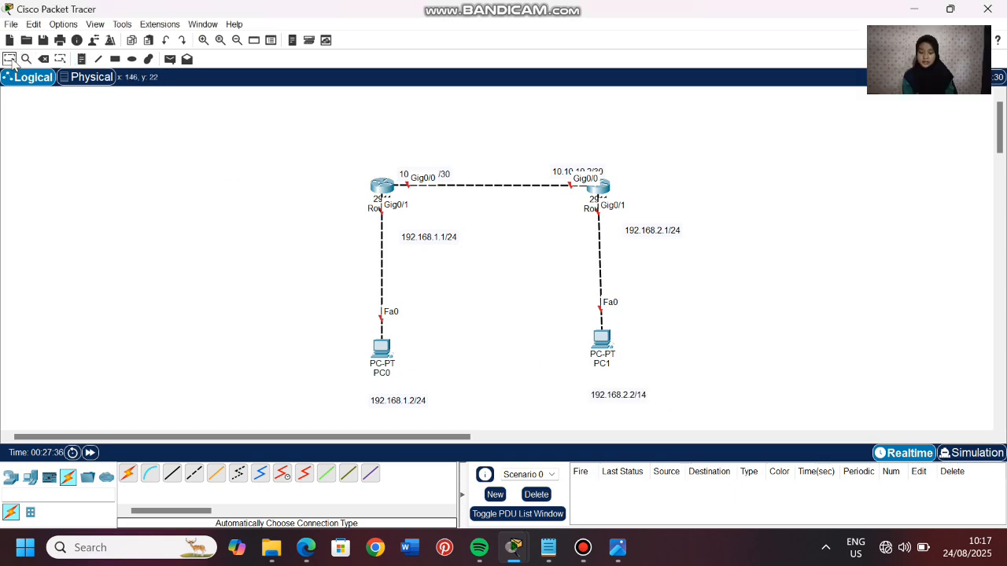
- Move the six address notes clear of the port labels and closer to their devices, and correct PC1's note to 192.168.2.2/24
{"action": "left_click_drag", "start_coordinate": [450, 179], "coordinate": [442, 167]}
{"action": "left_click_drag", "start_coordinate": [586, 169], "coordinate": [589, 158]}
{"action": "left_click_drag", "start_coordinate": [429, 237], "coordinate": [421, 223]}
{"action": "left_click_drag", "start_coordinate": [653, 233], "coordinate": [645, 225]}
{"action": "left_click_drag", "start_coordinate": [415, 401], "coordinate": [397, 391]}
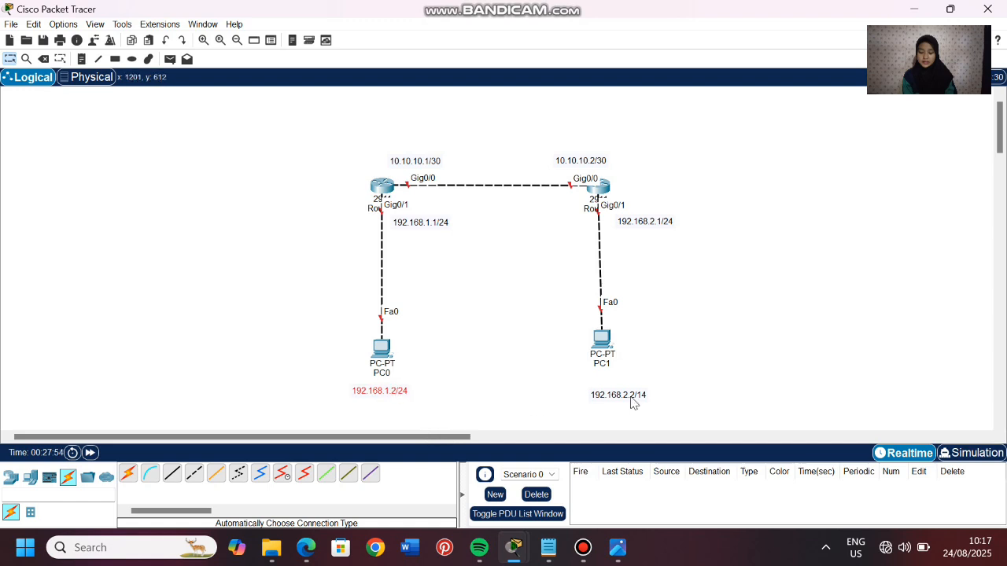
{"action": "left_click_drag", "start_coordinate": [642, 398], "coordinate": [629, 384]}
{"action": "double_click", "coordinate": [629, 384]}
{"action": "left_click", "coordinate": [11, 60]}
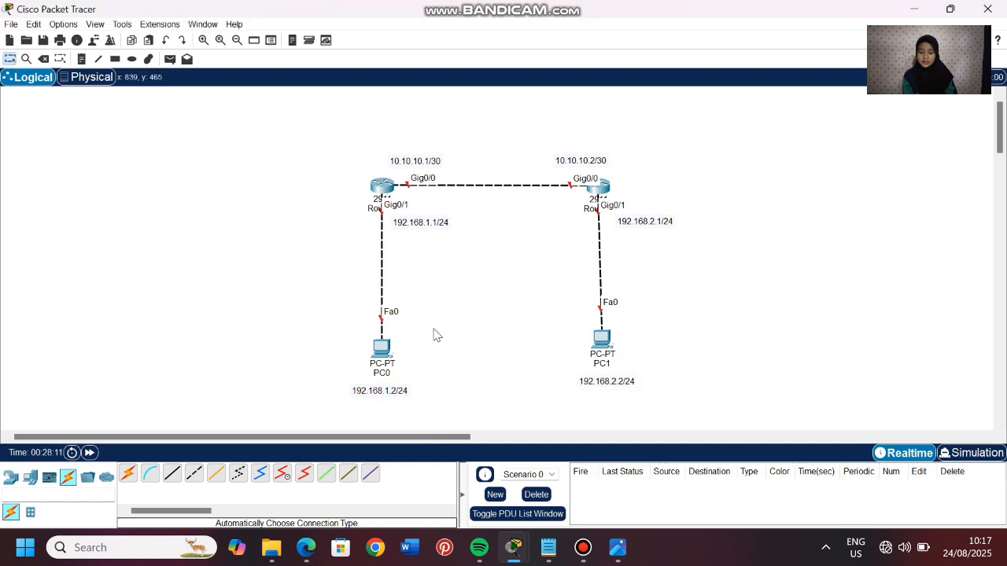
- Rename PC1 as PC2 and PC0 as PC1
{"action": "key", "text": "BackSpace"}
{"action": "type", "text": "2"}
{"action": "left_click", "coordinate": [383, 373]}
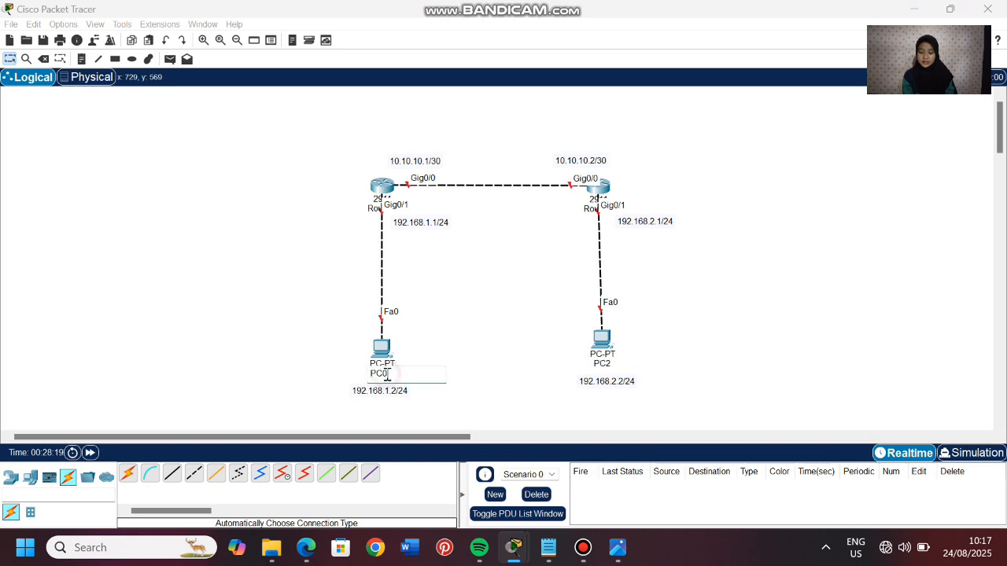
{"action": "key", "text": "BackSpace"}
{"action": "type", "text": "1"}
- Rename Router1 as Router2 and Router0 as Router1
{"action": "left_click", "coordinate": [371, 208]}
{"action": "left_click", "coordinate": [589, 207]}
{"action": "key", "text": "BackSpace"}
{"action": "type", "text": "2"}
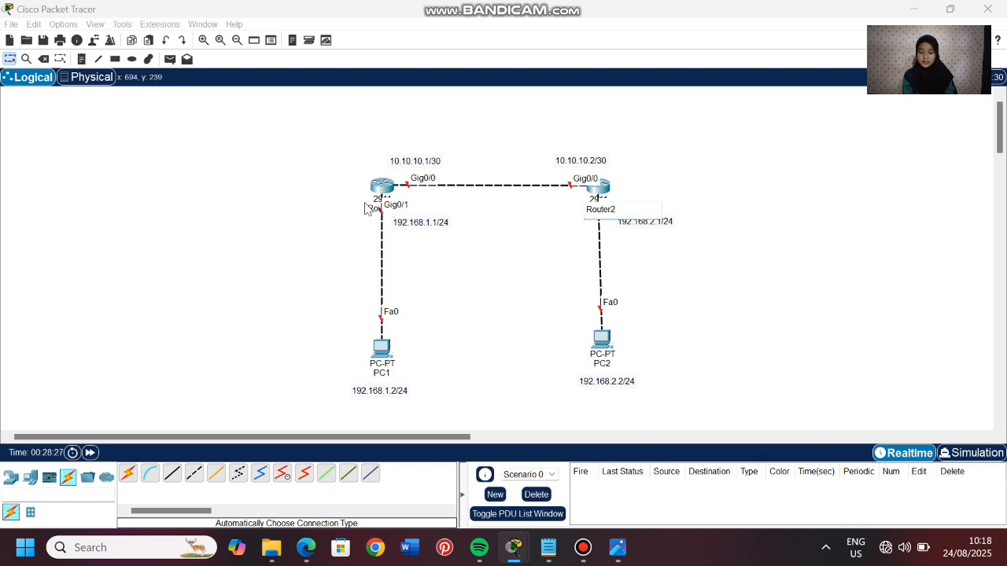
{"action": "left_click", "coordinate": [369, 207]}
{"action": "key", "text": "BackSpace"}
{"action": "type", "text": "1"}
{"action": "left_click", "coordinate": [520, 152]}
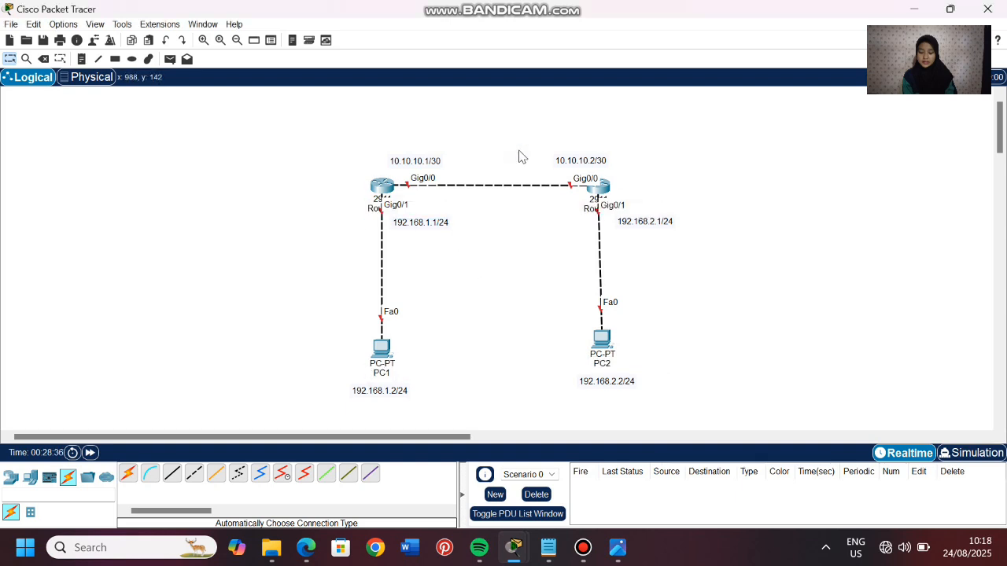
- Configure PC1 with static IPv4 address 192.168.1.2, subnet mask 255.255.255.0 and default gateway 192.168.1.1
{"action": "left_click", "coordinate": [382, 348]}
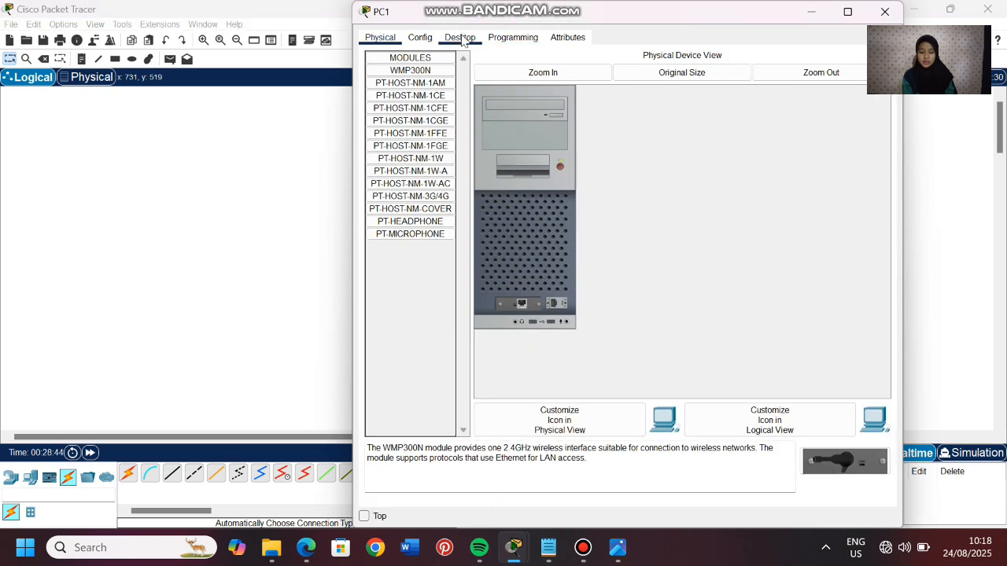
{"action": "left_click", "coordinate": [460, 37]}
{"action": "left_click", "coordinate": [412, 79]}
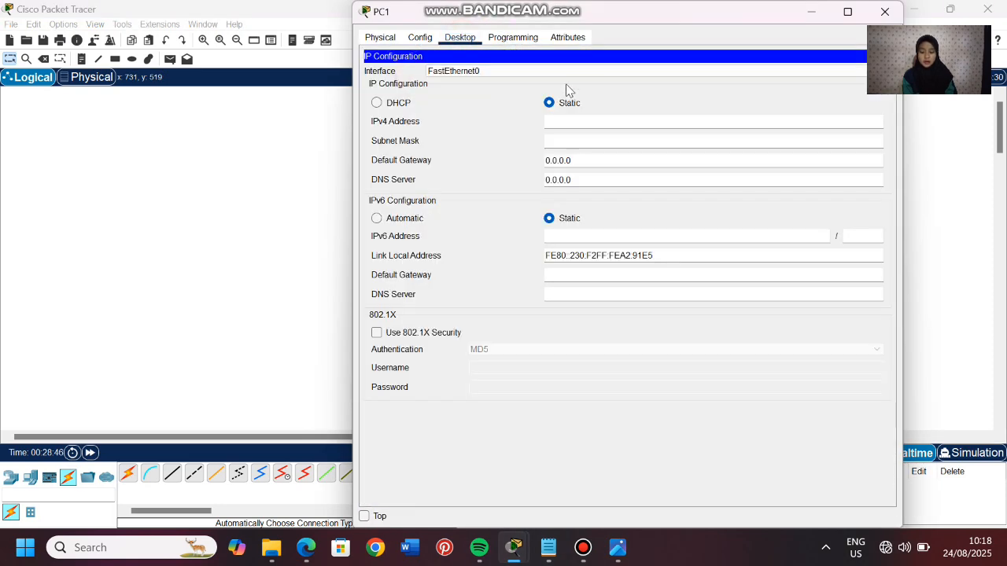
{"action": "left_click", "coordinate": [566, 121]}
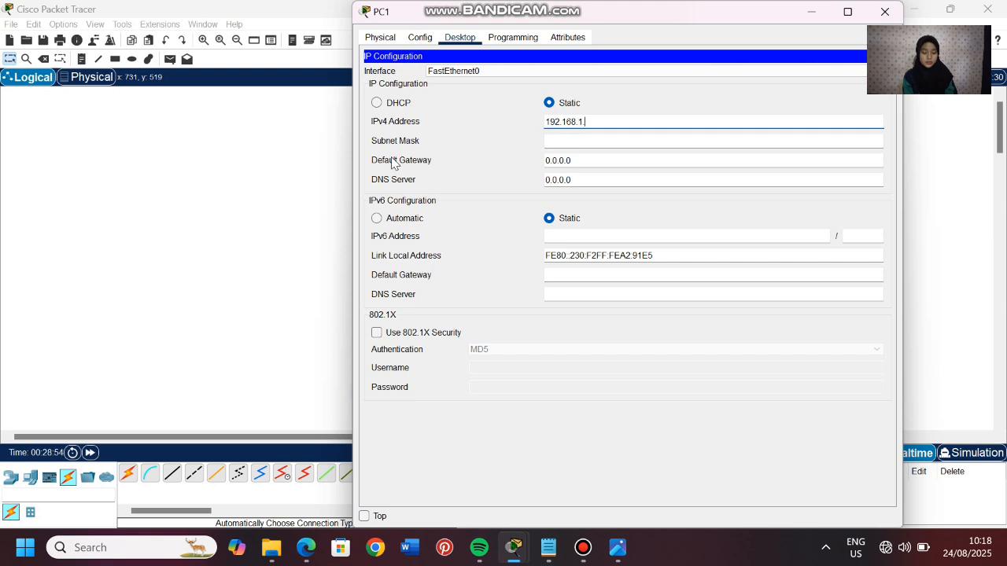
{"action": "left_click", "coordinate": [596, 140]}
{"action": "left_click_drag", "start_coordinate": [571, 159], "coordinate": [532, 163]}
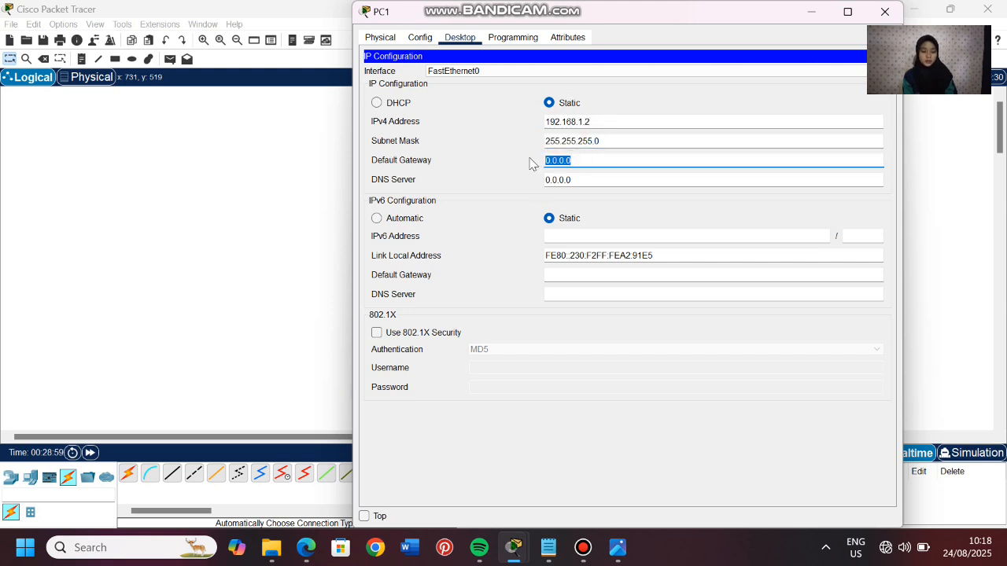
{"action": "key", "text": "BackSpace"}
{"action": "type", "text": "192.168.1.1"}
{"action": "left_click", "coordinate": [329, 211]}
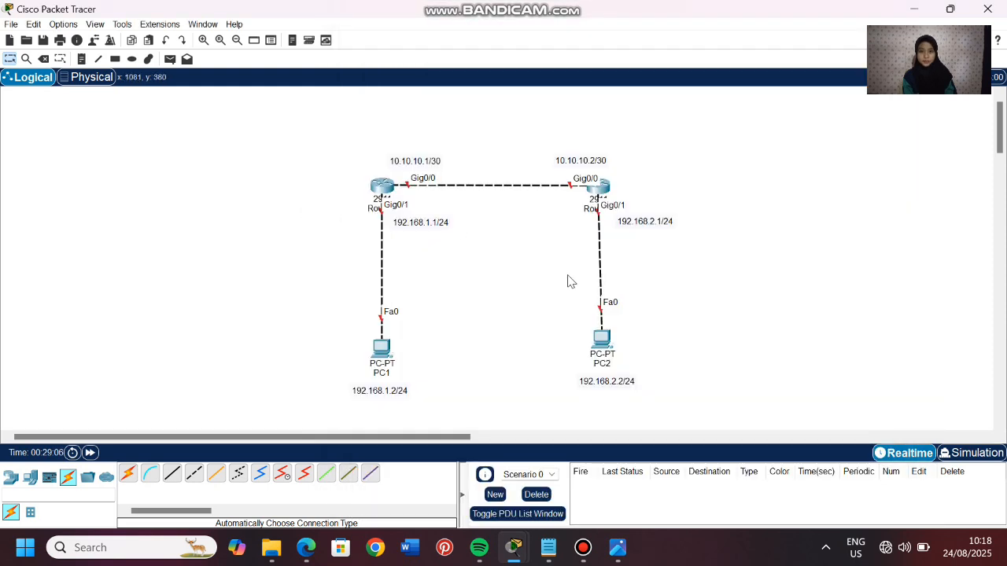
- Set PC2's static IPv4 address to 192.168.2.2 with subnet mask 255.255.255.0
{"action": "left_click", "coordinate": [603, 339]}
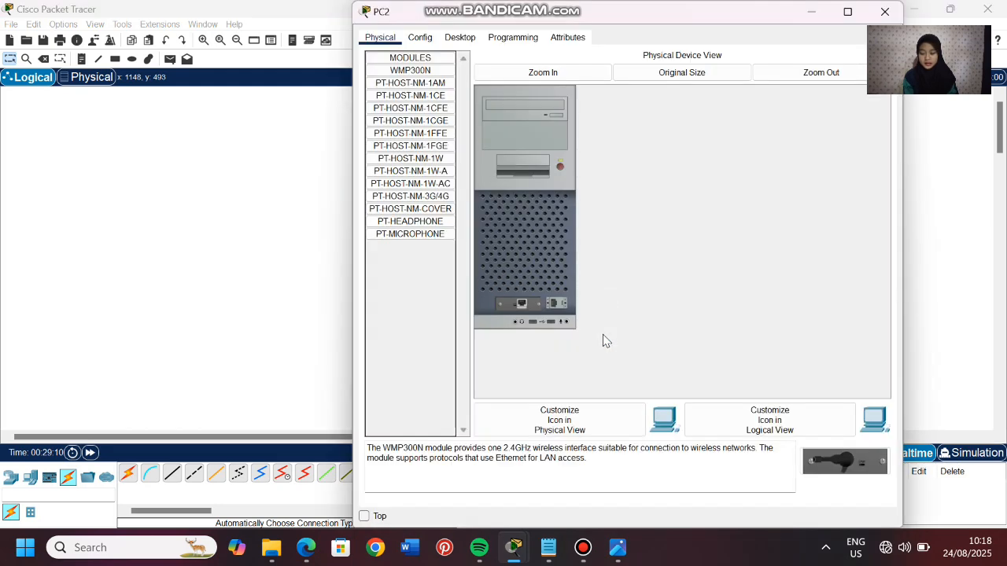
{"action": "left_click", "coordinate": [454, 40]}
{"action": "left_click", "coordinate": [415, 83]}
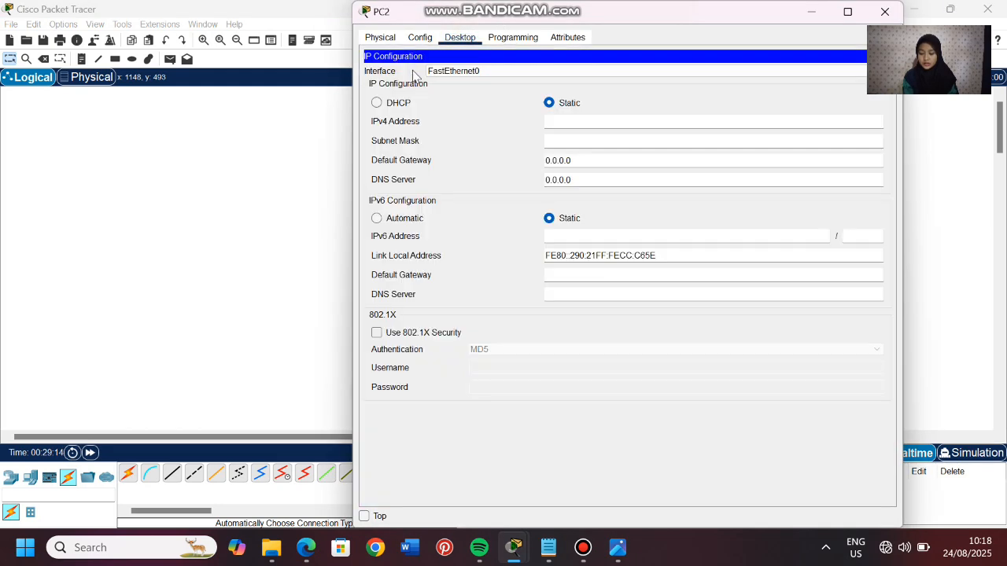
{"action": "left_click", "coordinate": [560, 121]}
{"action": "type", "text": "192"}
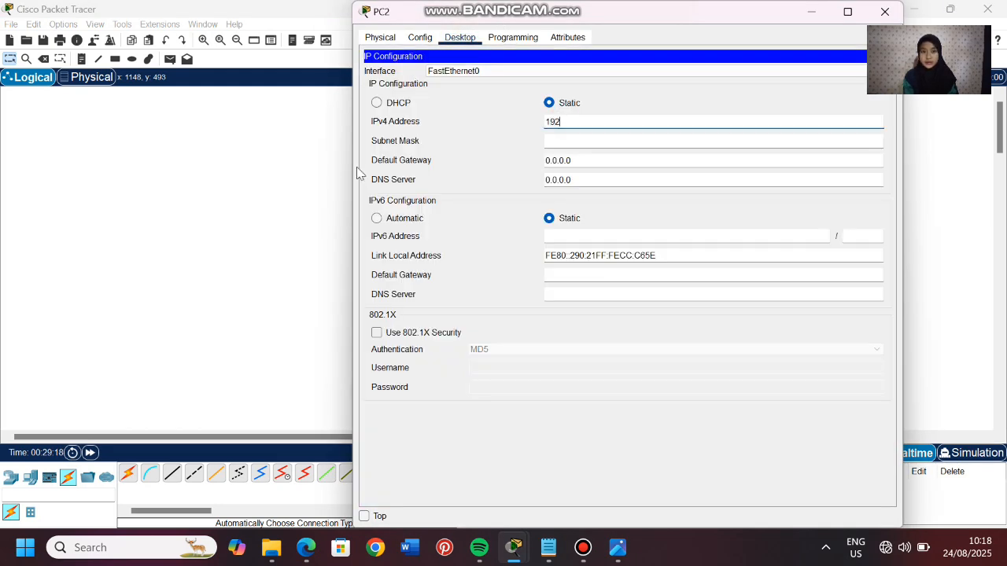
{"action": "type", "text": ".168.2.2"}
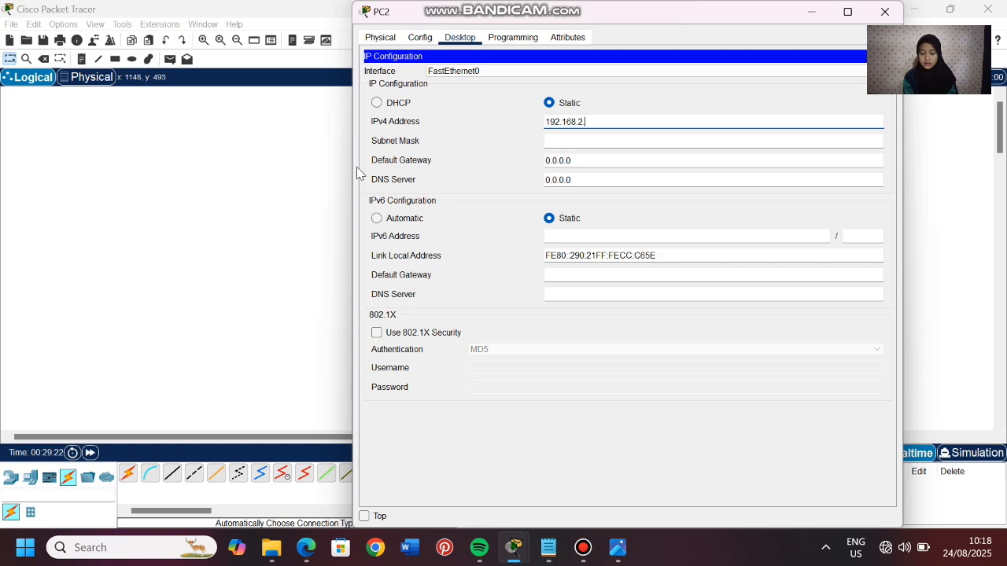
{"action": "left_click_drag", "start_coordinate": [567, 140], "coordinate": [576, 159]}
- Set PC2's default gateway to 192.168.2.1 and return to the topology
{"action": "left_click", "coordinate": [575, 160]}
{"action": "key", "text": "BackSpace"}
{"action": "key", "text": "BackSpace"}
{"action": "key", "text": "BackSpace"}
{"action": "key", "text": "BackSpace"}
{"action": "key", "text": "BackSpace"}
{"action": "key", "text": "BackSpace"}
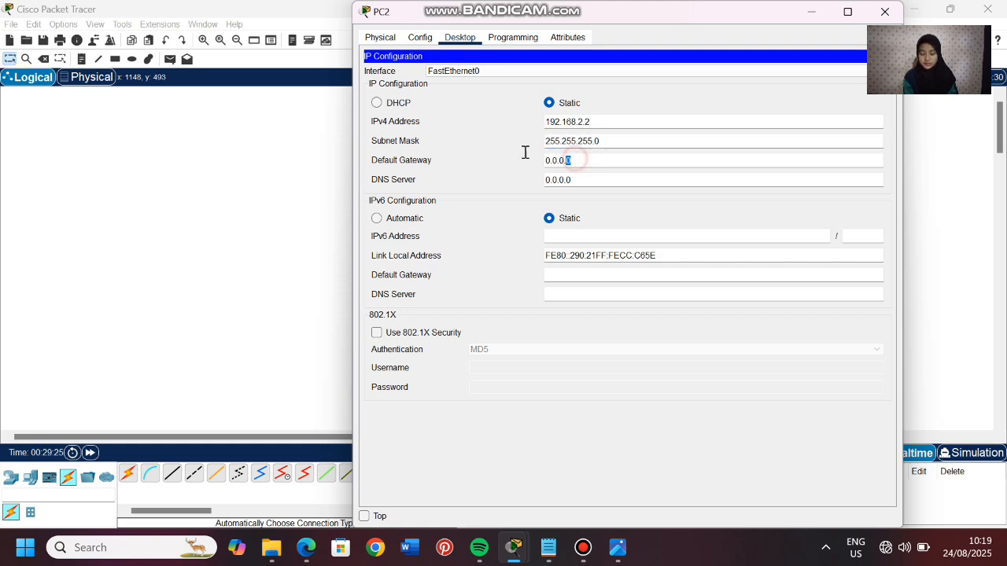
{"action": "key", "text": "BackSpace"}
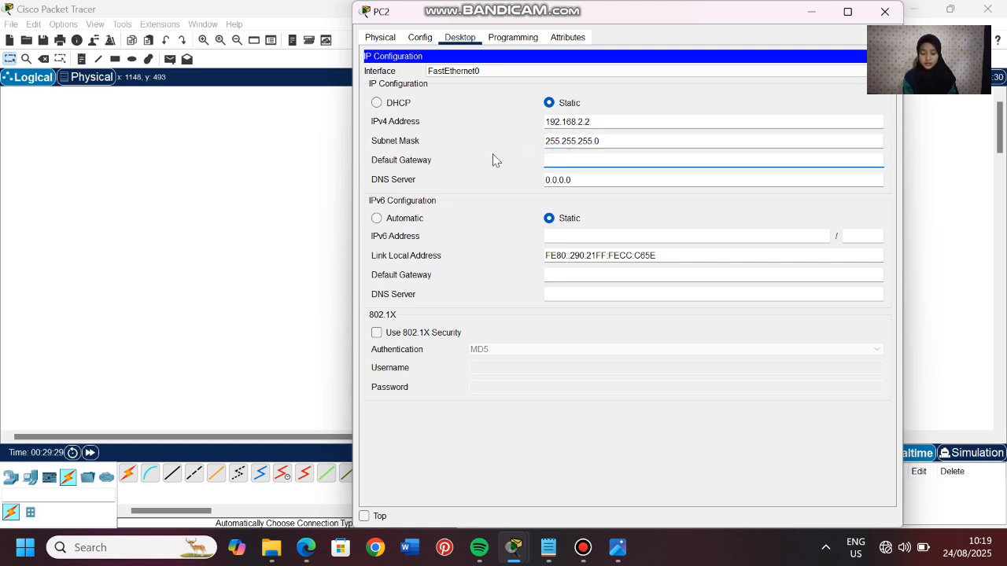
{"action": "type", "text": "192.168."}
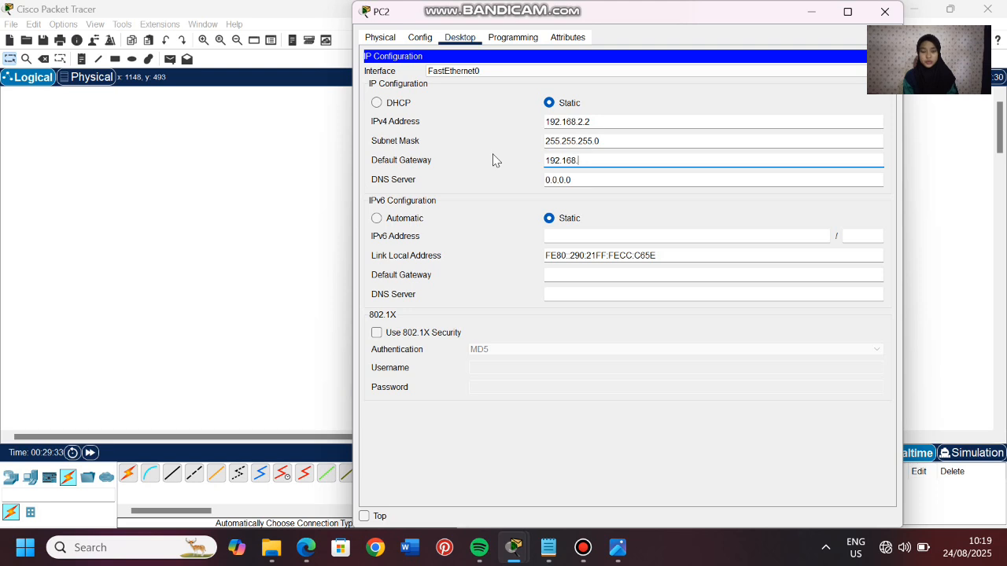
{"action": "type", "text": "2.1"}
{"action": "left_click", "coordinate": [311, 187]}
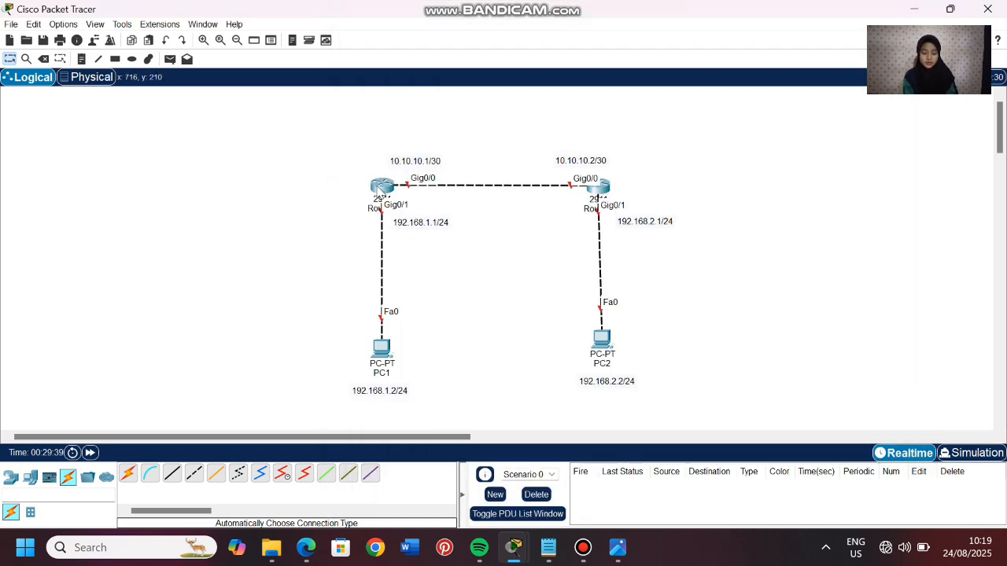
- Open Router1's command line, decline the initial configuration dialog, and enter global configuration mode with en and conf t
{"action": "left_click", "coordinate": [380, 192]}
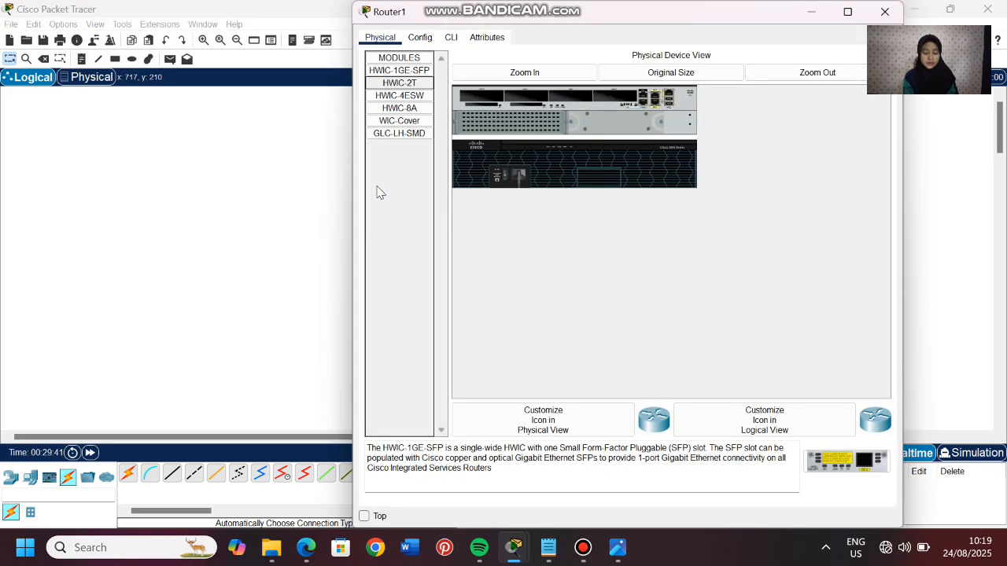
{"action": "left_click", "coordinate": [448, 38]}
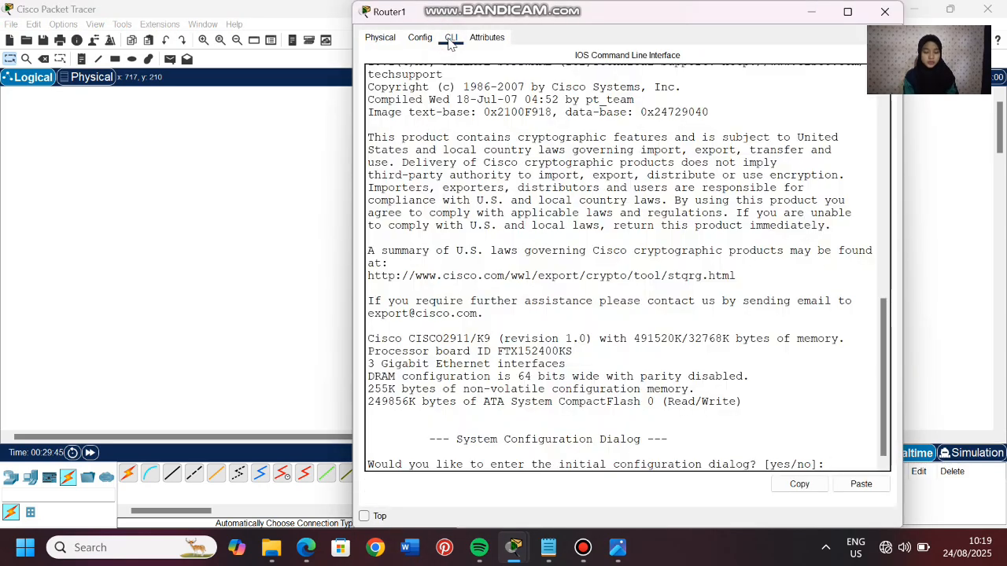
{"action": "left_click_drag", "start_coordinate": [572, 17], "coordinate": [502, 17]}
{"action": "left_click_drag", "start_coordinate": [205, 437], "coordinate": [312, 442]}
{"action": "left_click", "coordinate": [157, 189]}
{"action": "type", "text": "n"}
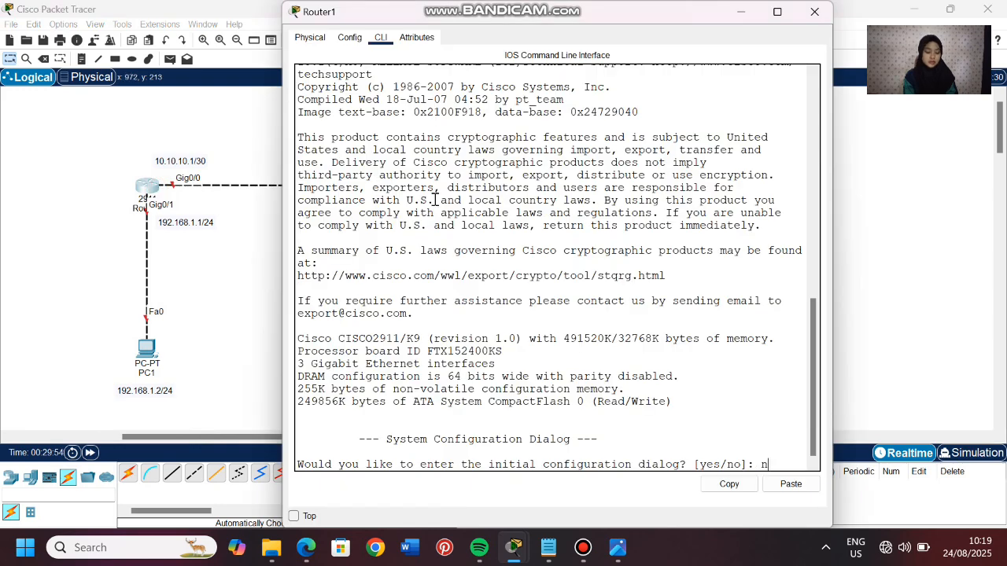
{"action": "type", "text": "o"}
{"action": "key", "text": "Return"}
{"action": "type", "text": "en"}
{"action": "key", "text": "Return"}
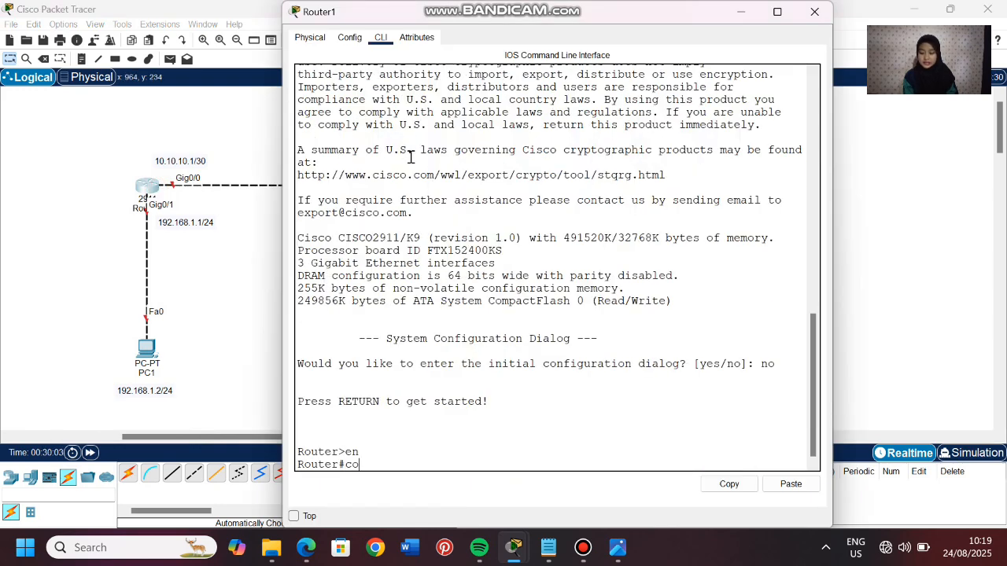
{"action": "type", "text": "conf t"}
{"action": "key", "text": "Return"}
- Enable Router1's interface range gig0/0-1 with no sh and return to the topology
{"action": "type", "text": "int ran"}
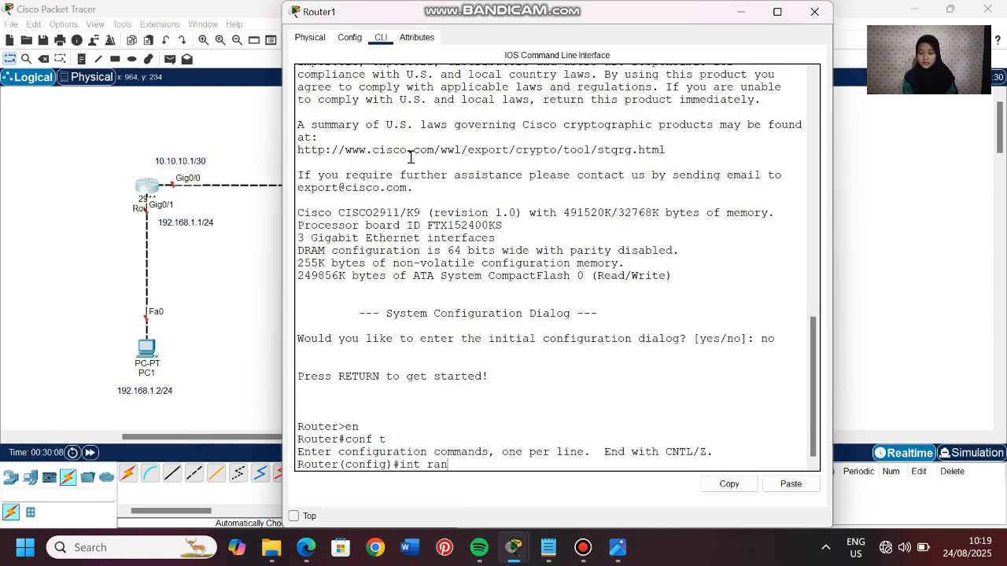
{"action": "type", "text": "ge gig0/"}
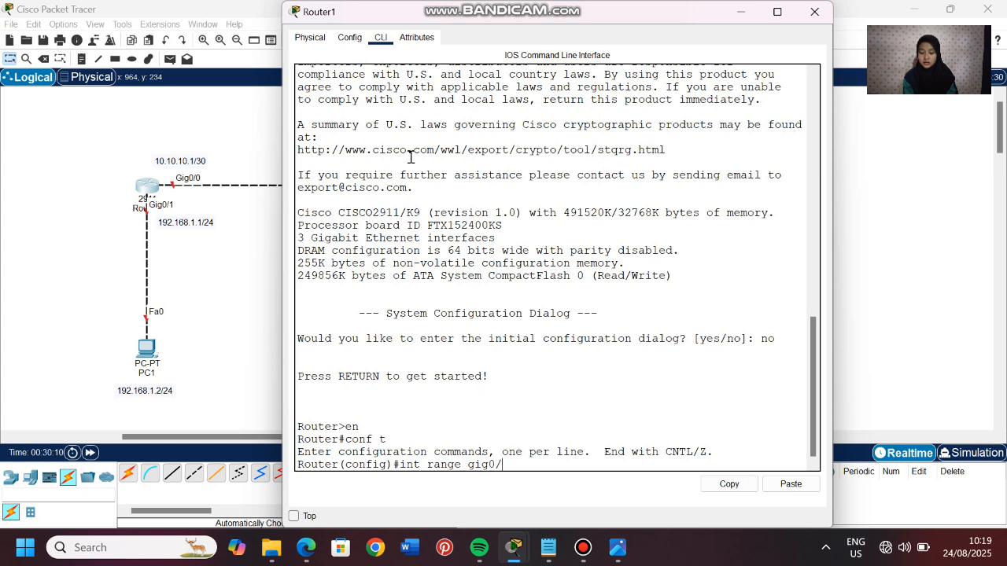
{"action": "type", "text": "0-1"}
{"action": "key", "text": "Return"}
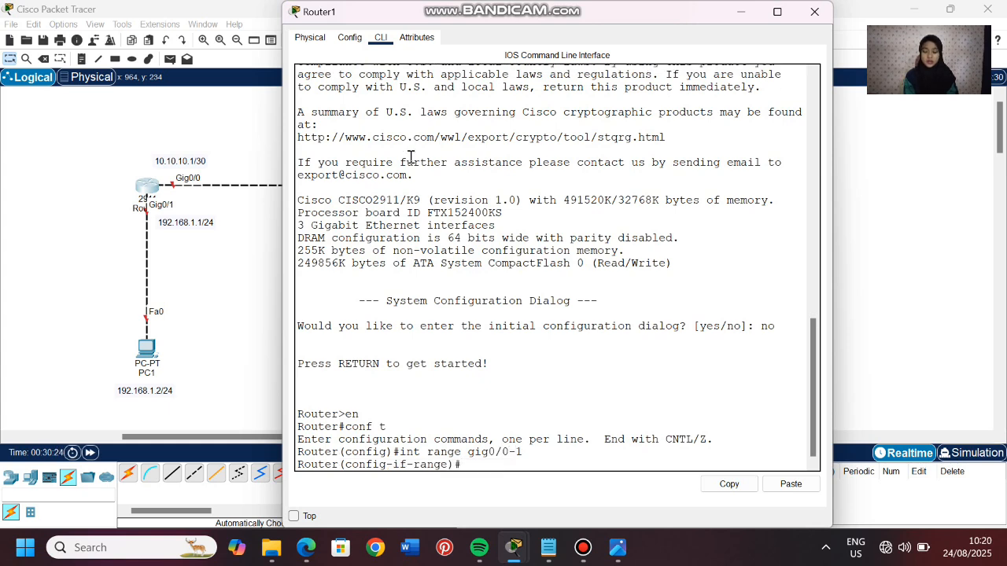
{"action": "type", "text": "no sh"}
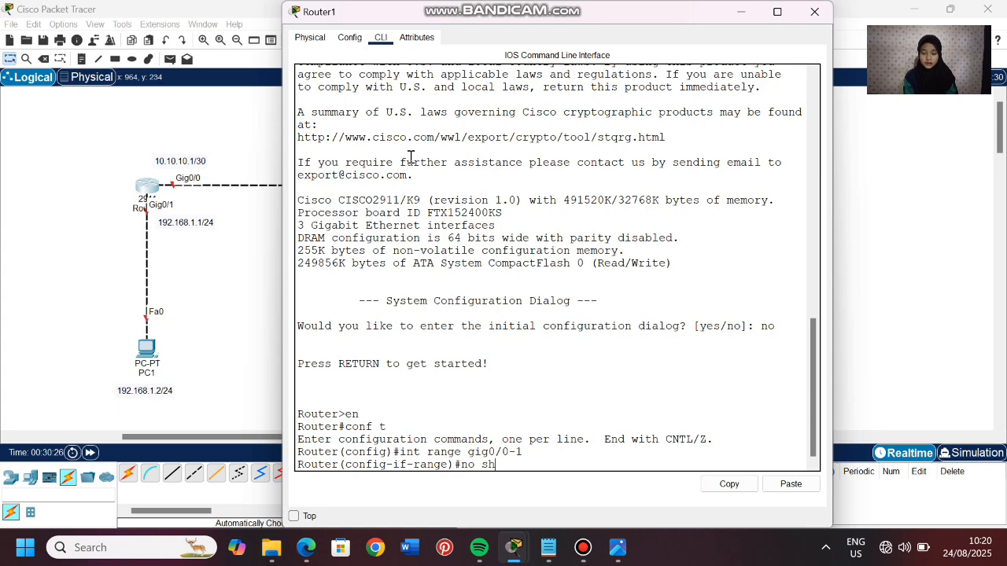
{"action": "key", "text": "Return"}
{"action": "key", "text": "Return"}
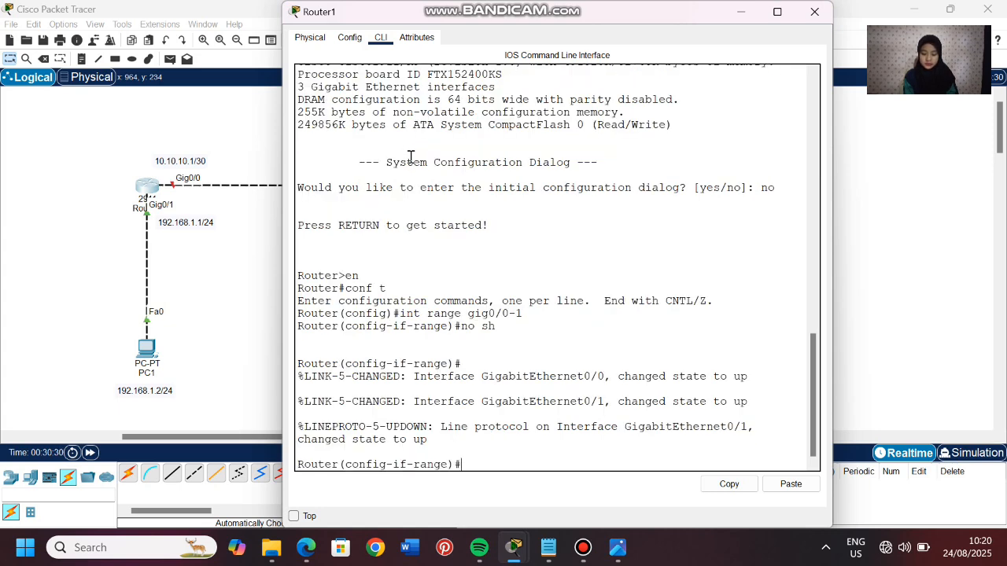
{"action": "left_click", "coordinate": [228, 292]}
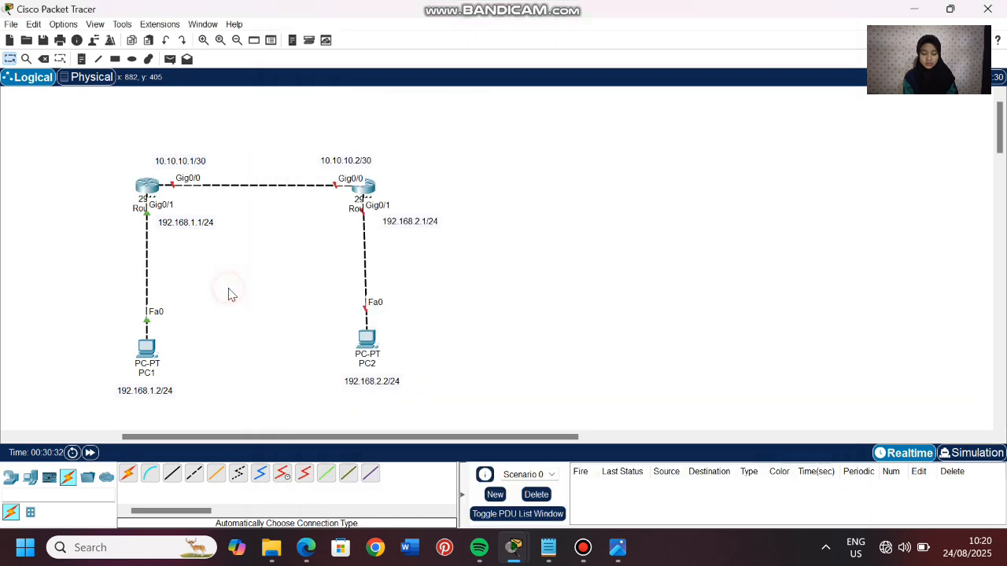
- Open Router2's command line, decline the initial configuration dialog, and enter global configuration mode with en and conf t
{"action": "left_click", "coordinate": [366, 189]}
{"action": "left_click", "coordinate": [455, 38]}
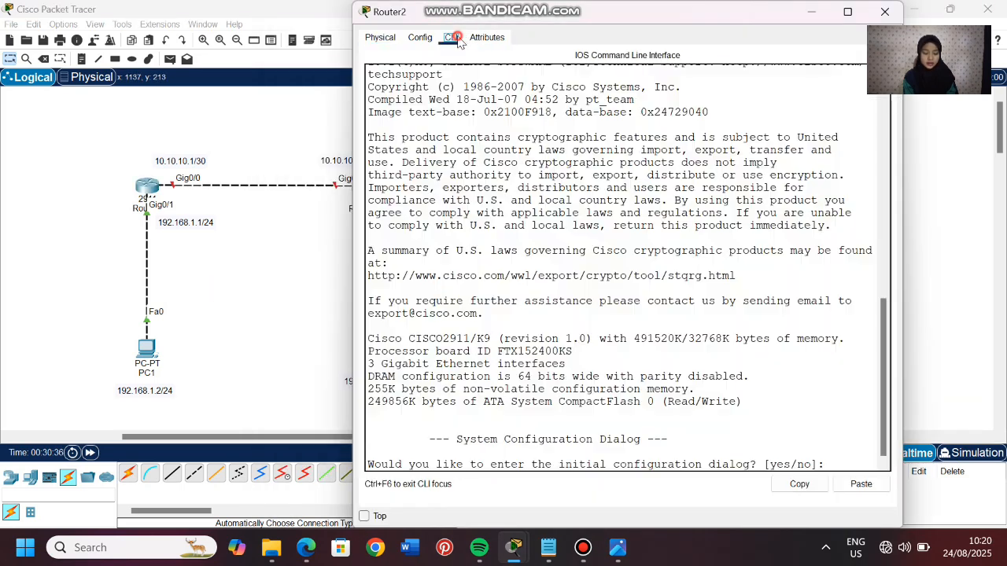
{"action": "type", "text": "no"}
{"action": "key", "text": "Return"}
{"action": "key", "text": "Return"}
{"action": "type", "text": "c"}
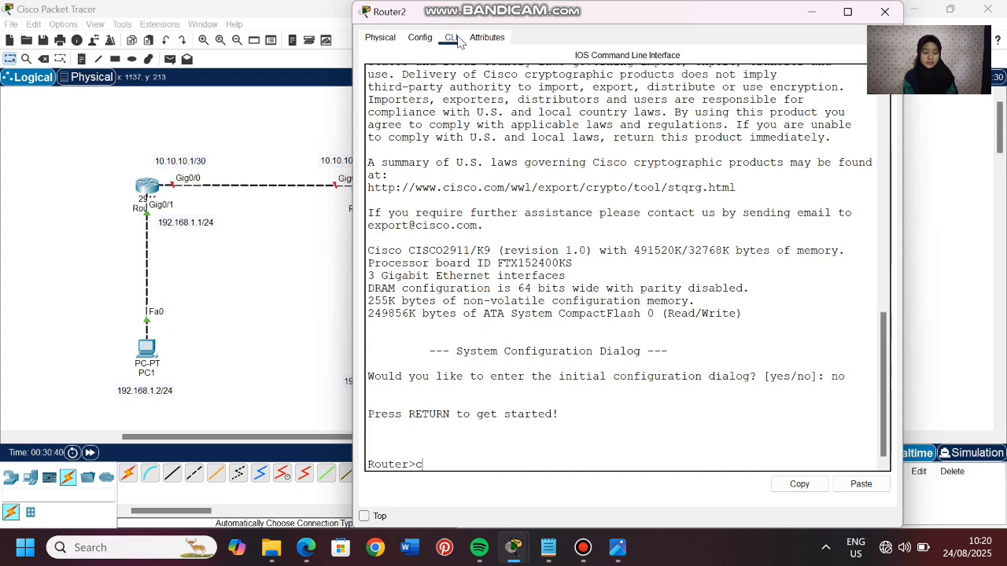
{"action": "type", "text": "onf"}
{"action": "key", "text": "BackSpace"}
{"action": "key", "text": "BackSpace"}
{"action": "key", "text": "BackSpace"}
{"action": "key", "text": "BackSpace"}
{"action": "type", "text": "en"}
{"action": "key", "text": "Return"}
{"action": "type", "text": "c"}
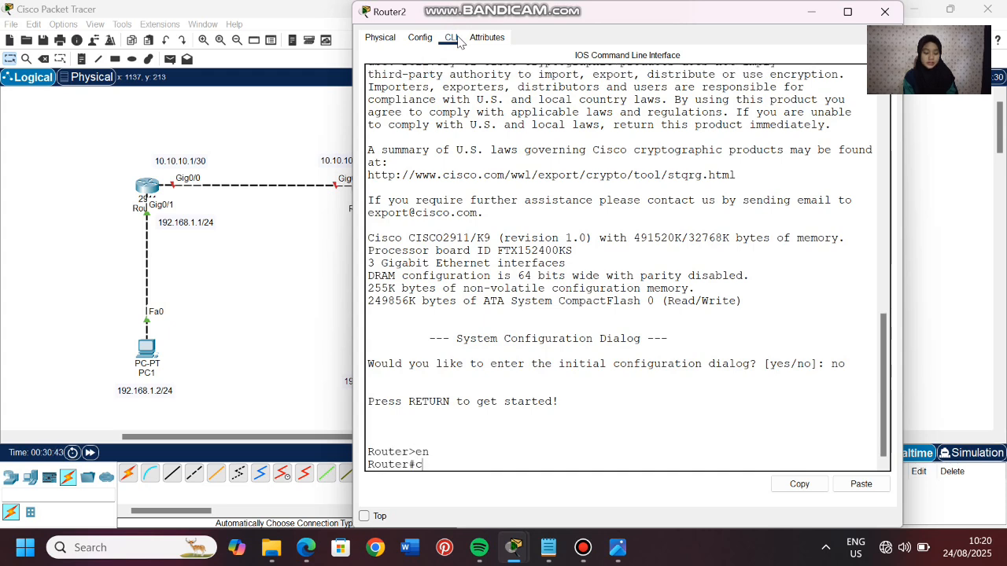
{"action": "type", "text": "onf t"}
{"action": "key", "text": "Return"}
- Enable Router2's interface range gig0/0-1 with no sh and return to the topology
{"action": "type", "text": "int"}
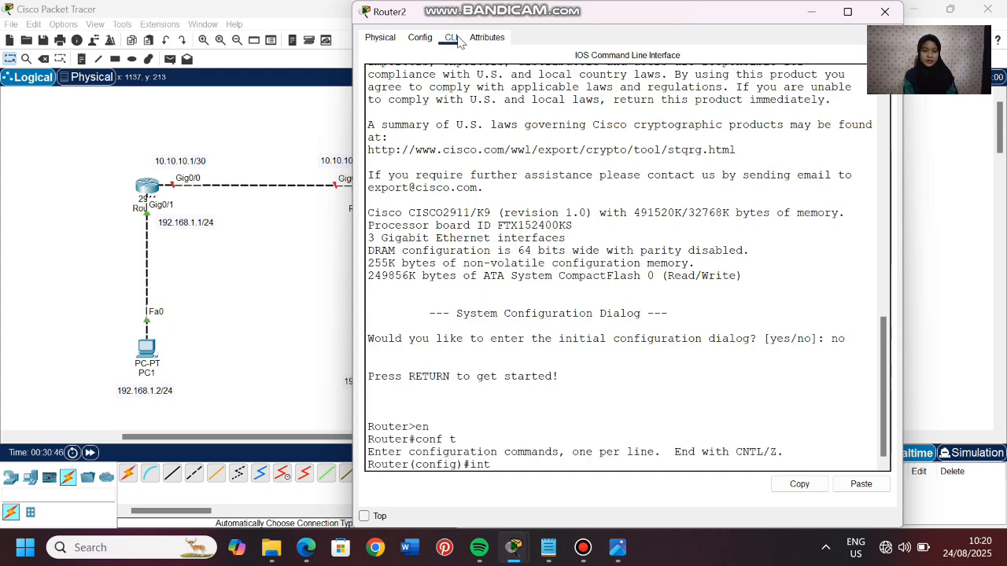
{"action": "type", "text": " range gig0/0"}
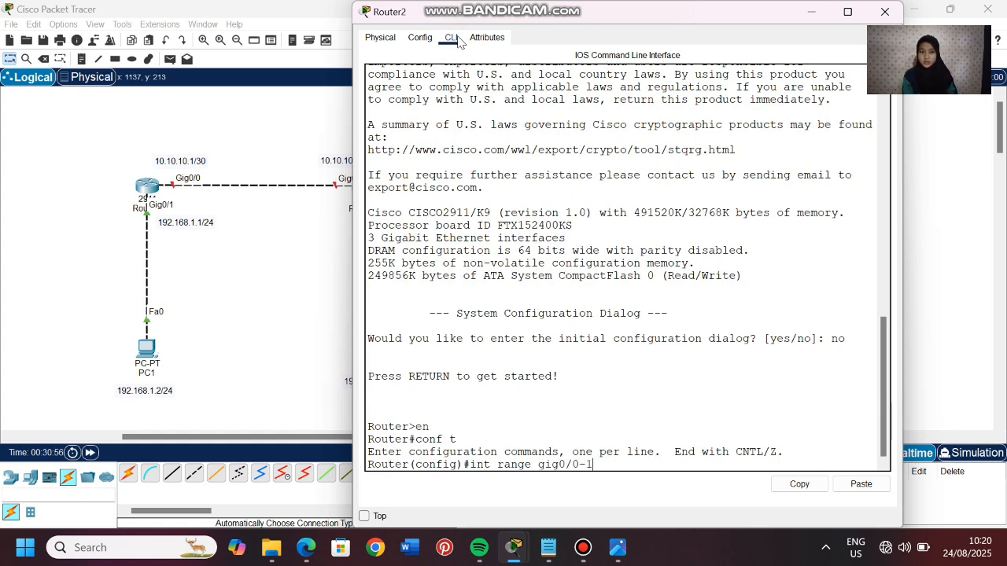
{"action": "type", "text": "-1"}
{"action": "key", "text": "Return"}
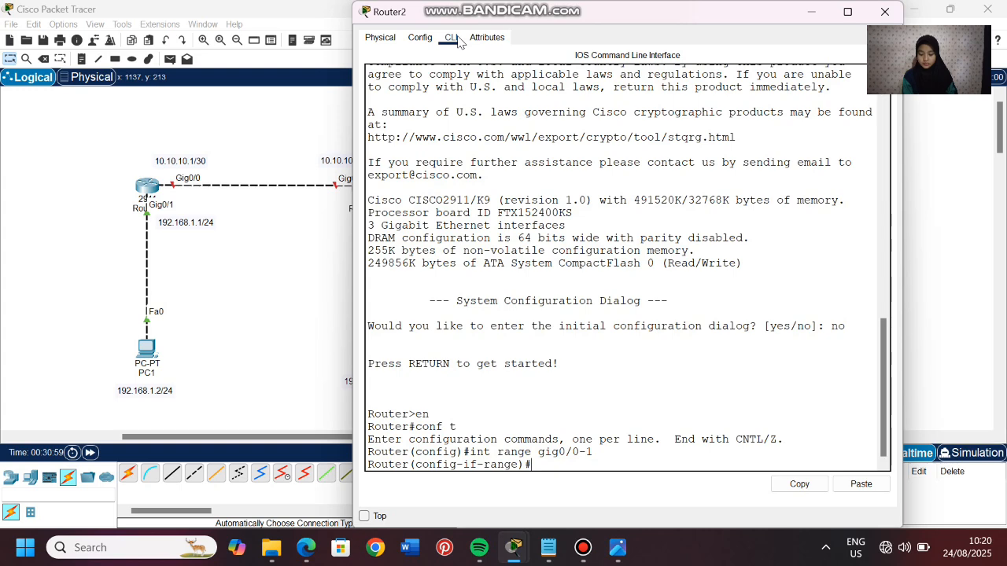
{"action": "type", "text": "no sh"}
{"action": "key", "text": "Return"}
{"action": "key", "text": "Return"}
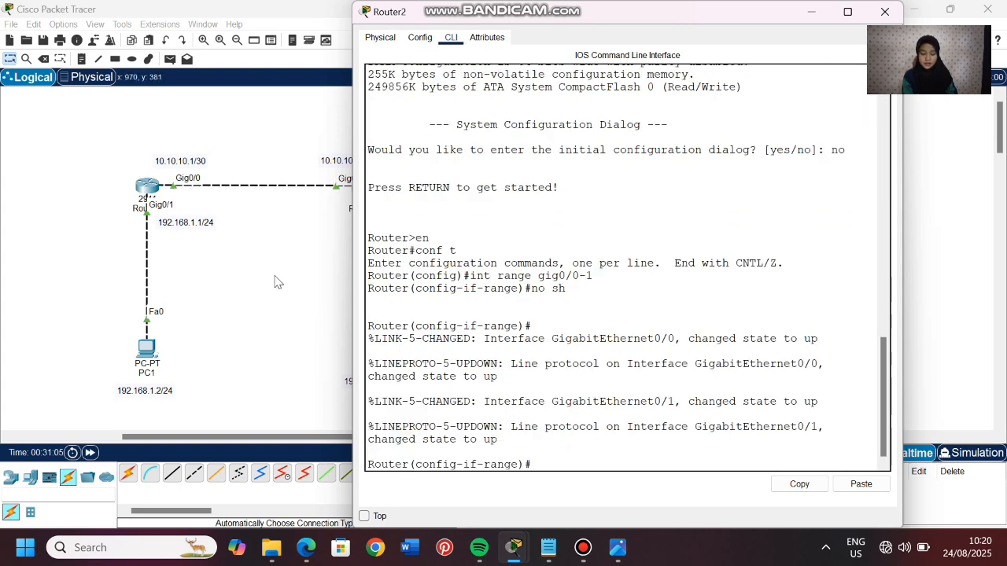
{"action": "left_click", "coordinate": [274, 281]}
- In Router1's command line, assign IP address 10.10.10.1 with mask 255.255.255.252 to interface gig0/0, and exit the interface configuration
{"action": "scroll", "coordinate": [301, 435], "scroll_direction": "left", "scroll_amount": 4}
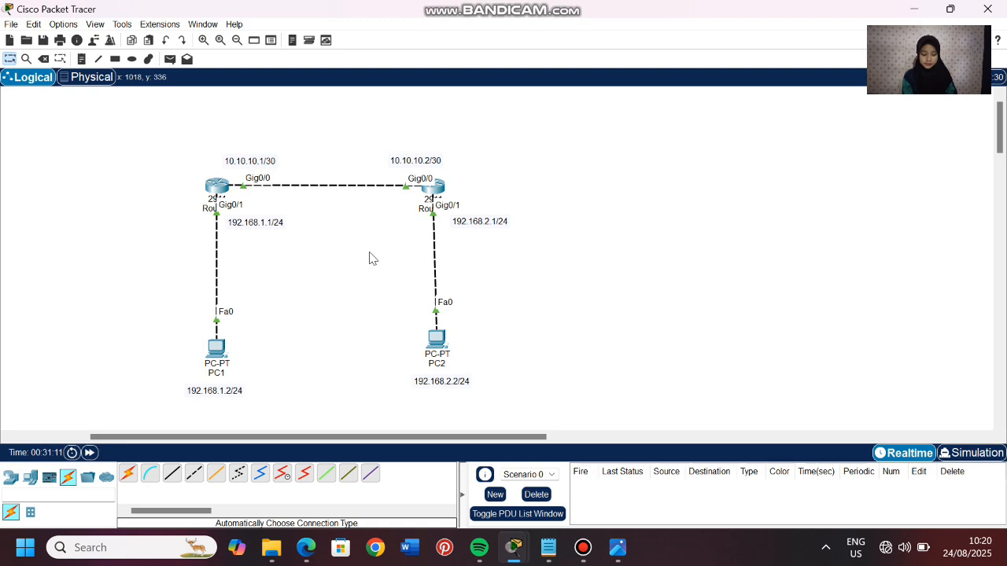
{"action": "left_click", "coordinate": [218, 192]}
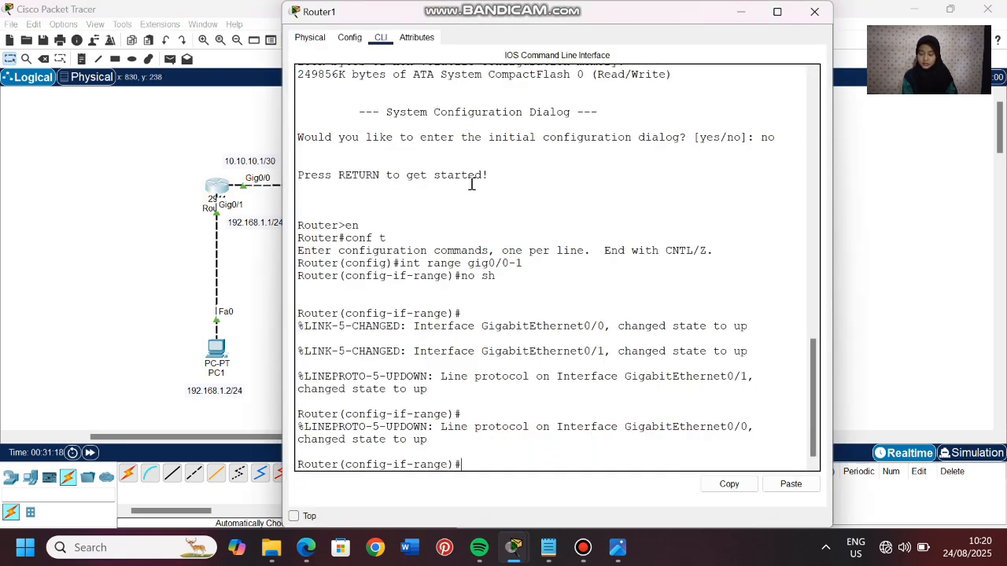
{"action": "type", "text": "ex"}
{"action": "key", "text": "Return"}
{"action": "type", "text": "int"}
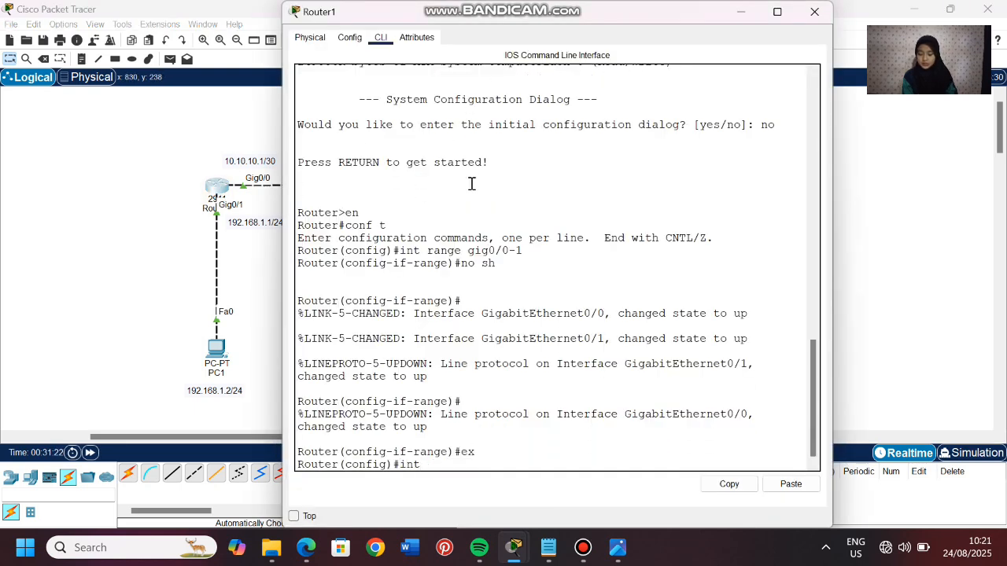
{"action": "type", "text": " gig0/0"}
{"action": "key", "text": "Return"}
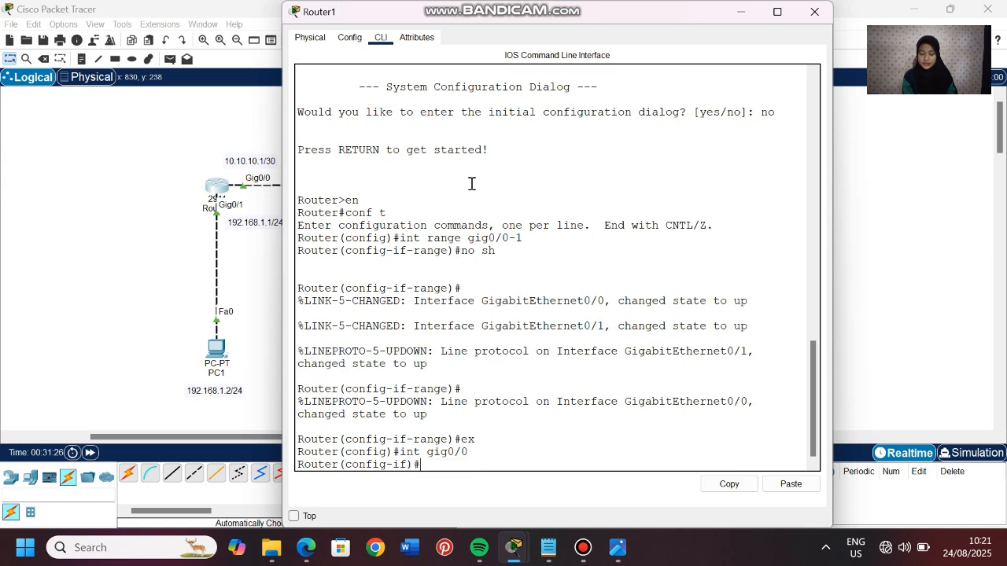
{"action": "type", "text": "ip add"}
{"action": "key", "text": "Tab"}
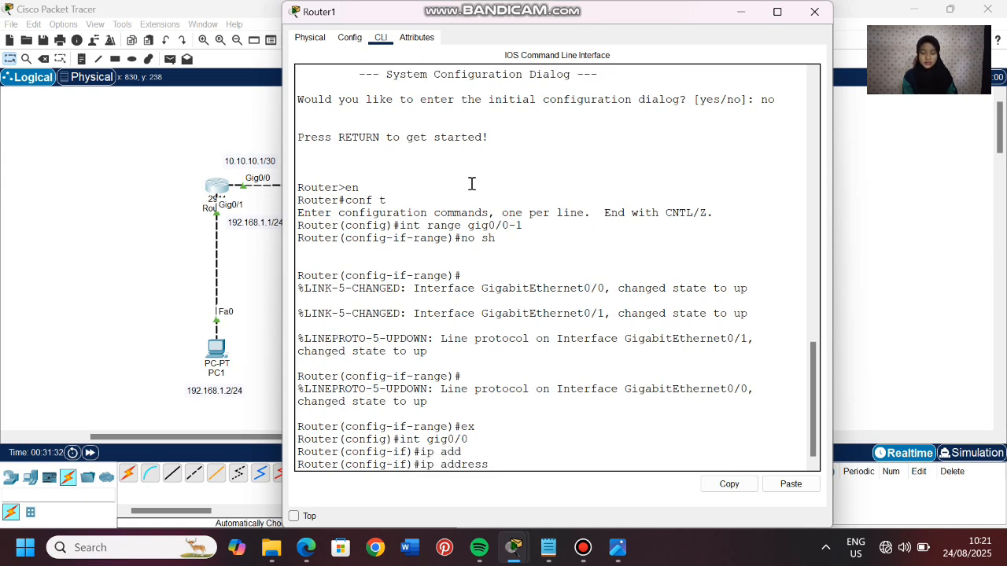
{"action": "type", "text": "10.10.10.1 255.255.255."}
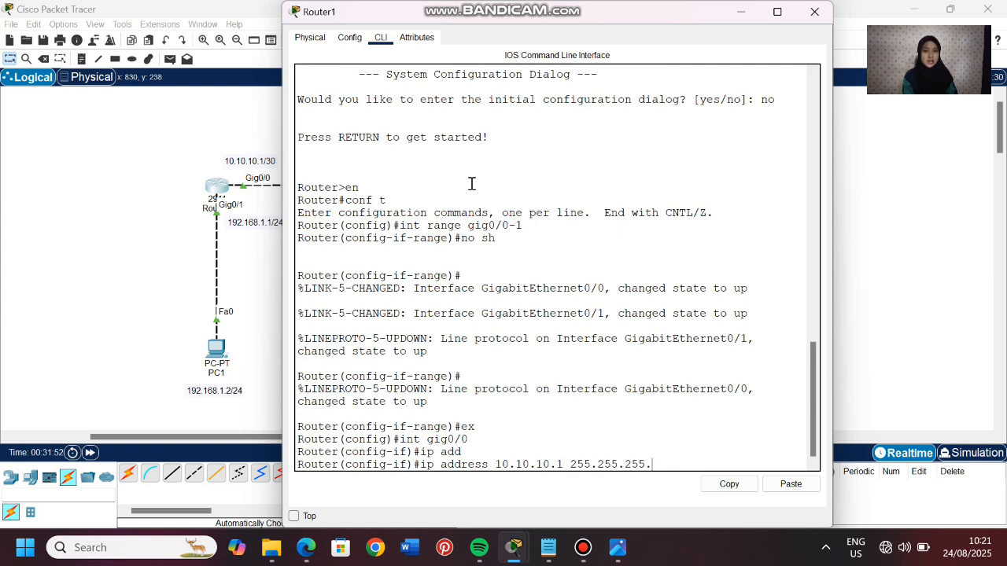
{"action": "type", "text": "252"}
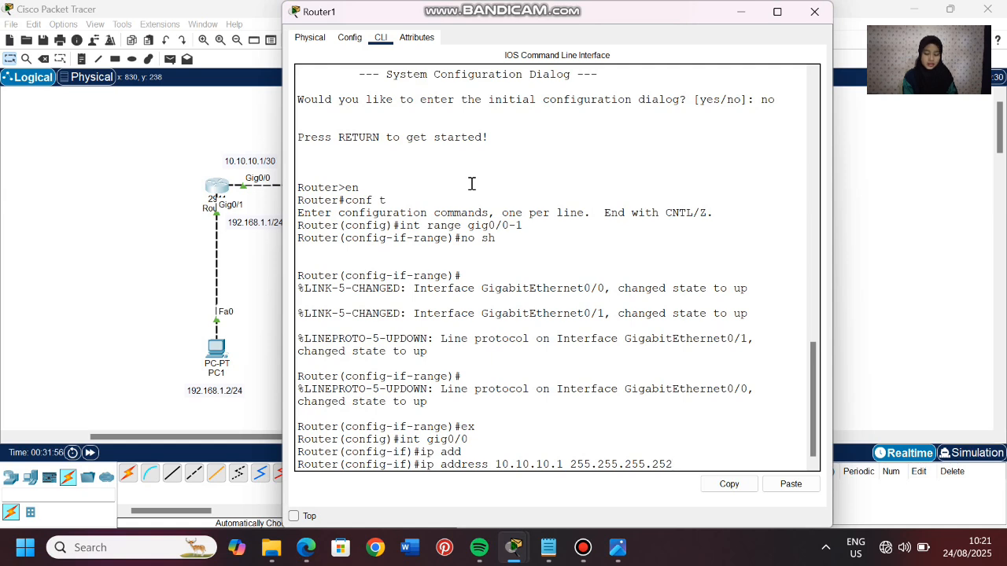
{"action": "key", "text": "Return"}
{"action": "type", "text": "ex"}
{"action": "key", "text": "Return"}
- Assign IP address 192.168.1.1 with mask 255.255.255.0 to Router1's interface gig0/1 and return to the topology
{"action": "type", "text": "int"}
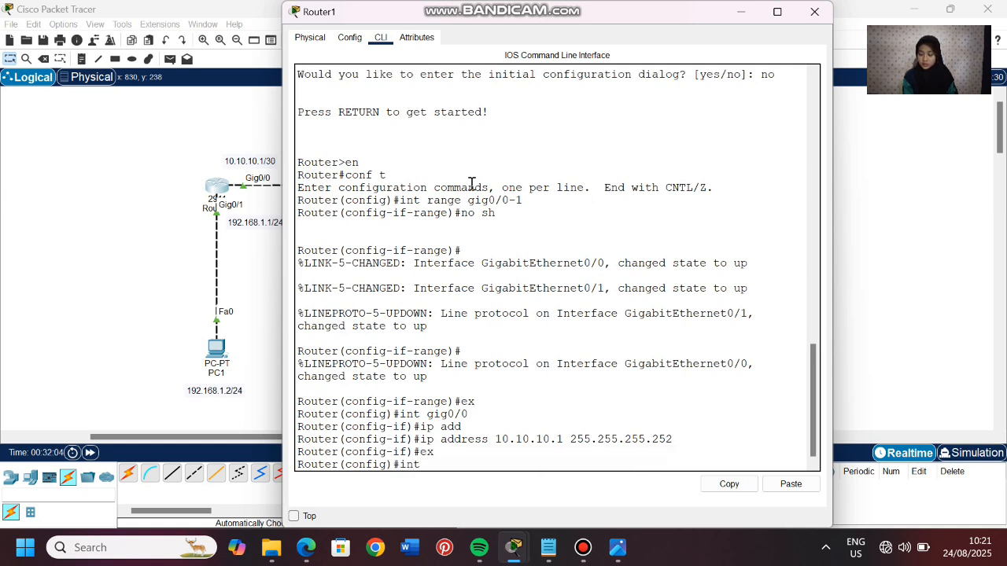
{"action": "type", "text": " gig0/1"}
{"action": "key", "text": "Return"}
{"action": "type", "text": "ip add"}
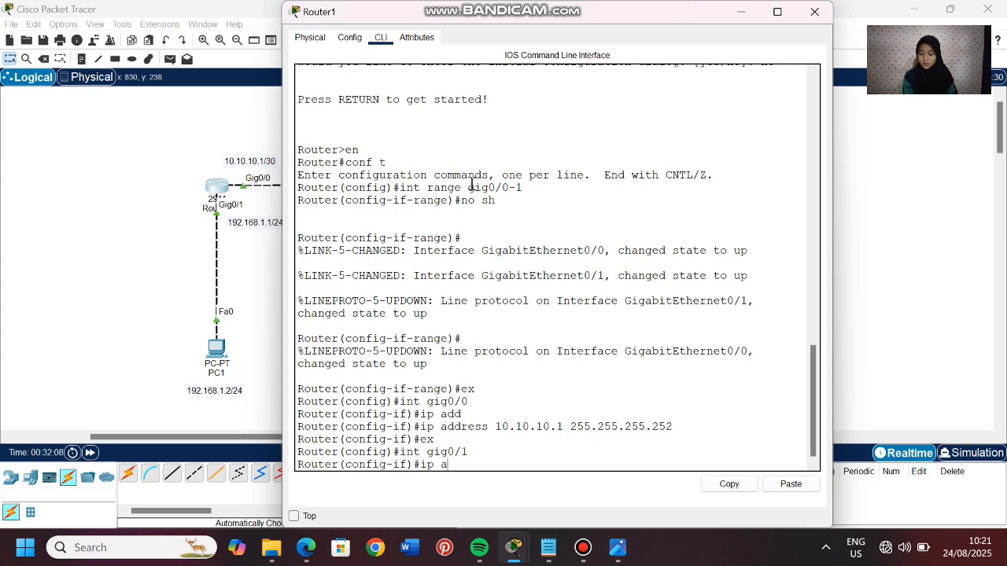
{"action": "key", "text": "Tab"}
{"action": "type", "text": "192.168."}
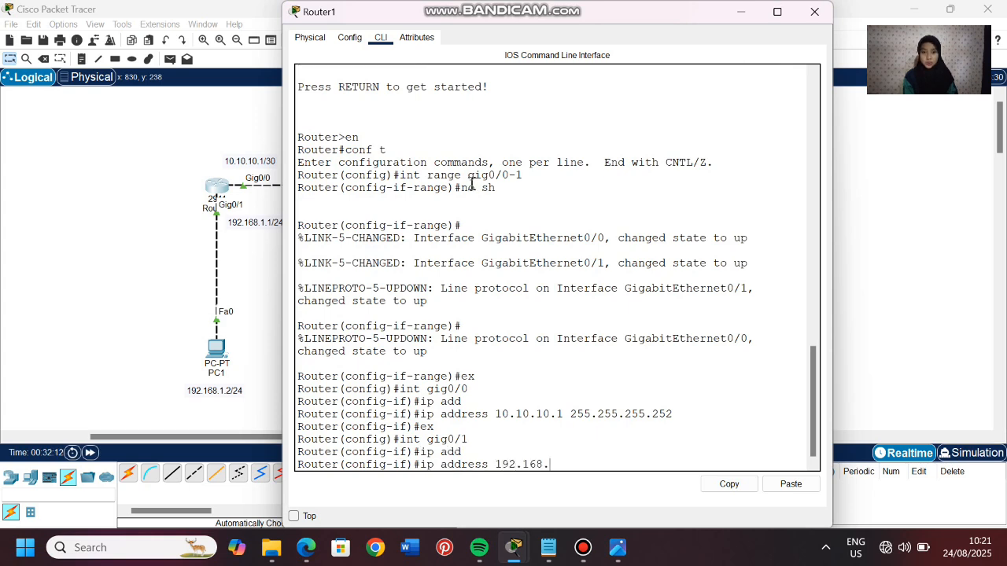
{"action": "type", "text": "1.1 255.255.255.0"}
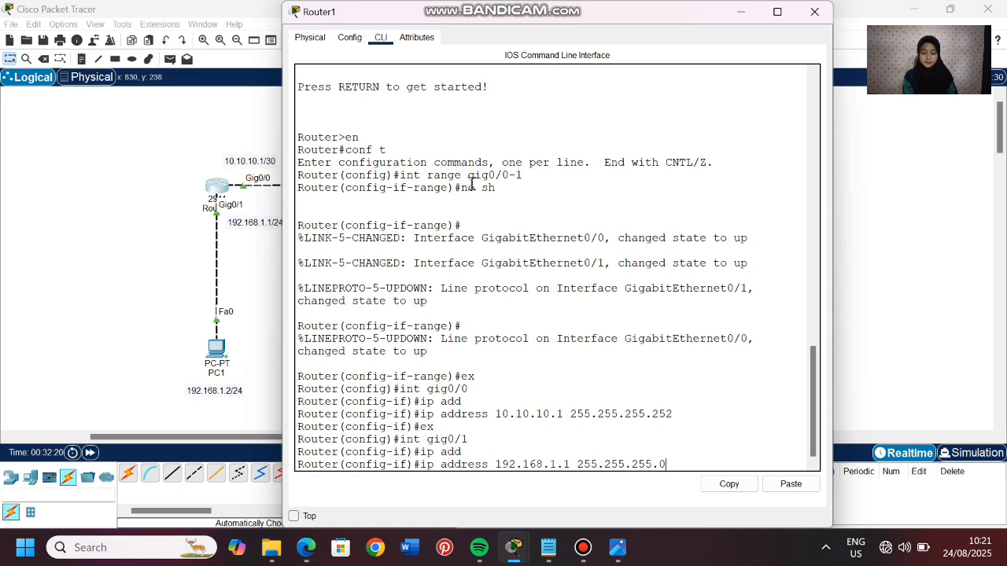
{"action": "key", "text": "Return"}
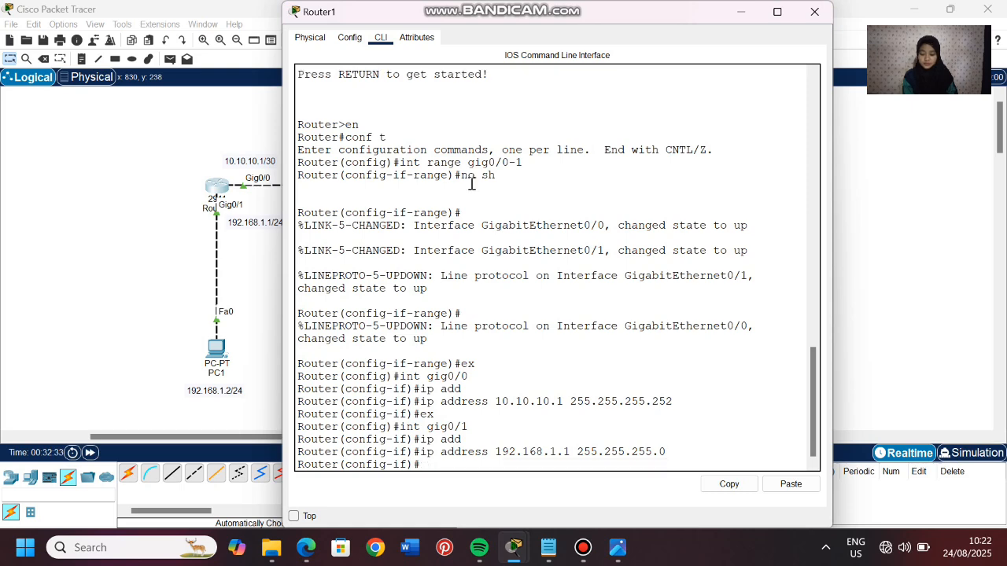
{"action": "left_click", "coordinate": [184, 162]}
- In Router2's command line, leave the interface range and assign IP address 10.10.10.2 with mask 255.255.255.252 to interface gig0/0
{"action": "left_click", "coordinate": [438, 187]}
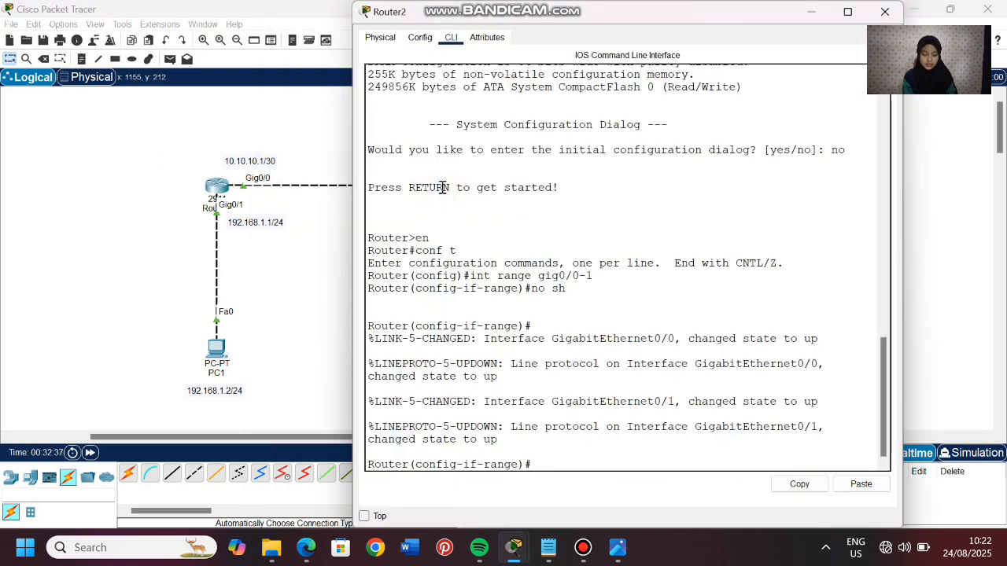
{"action": "left_click_drag", "start_coordinate": [227, 443], "coordinate": [296, 443]}
{"action": "left_click", "coordinate": [282, 186]}
{"action": "type", "text": "ex"}
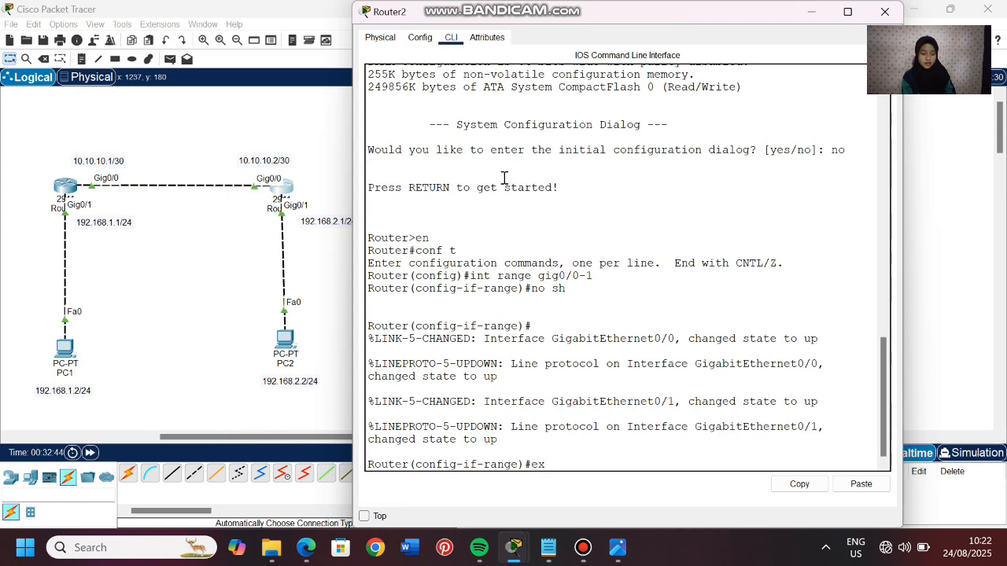
{"action": "key", "text": "Return"}
{"action": "type", "text": "int gig"}
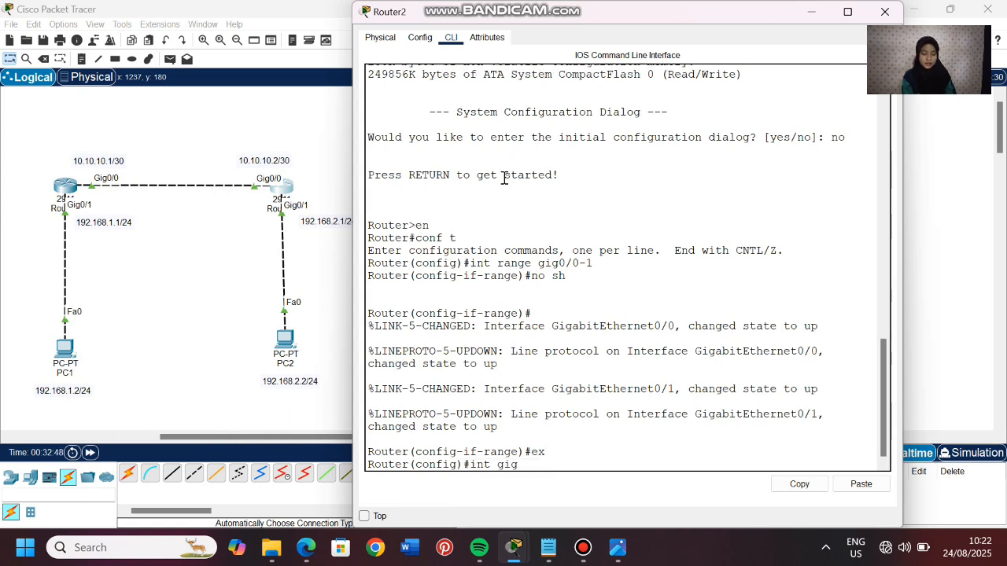
{"action": "type", "text": "0/0"}
{"action": "key", "text": "Return"}
{"action": "type", "text": "ip"}
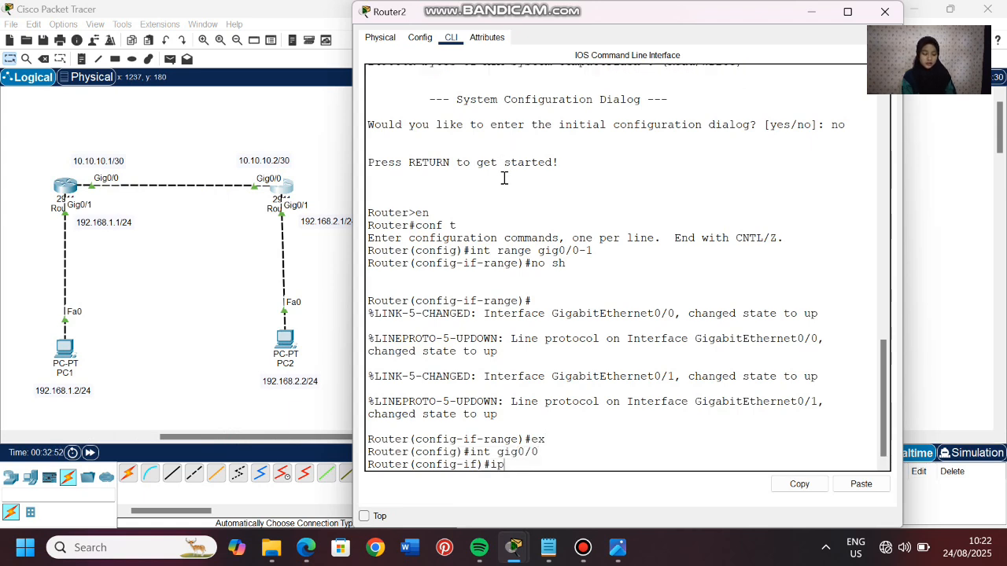
{"action": "type", "text": " add"}
{"action": "key", "text": "Tab"}
{"action": "type", "text": "1"}
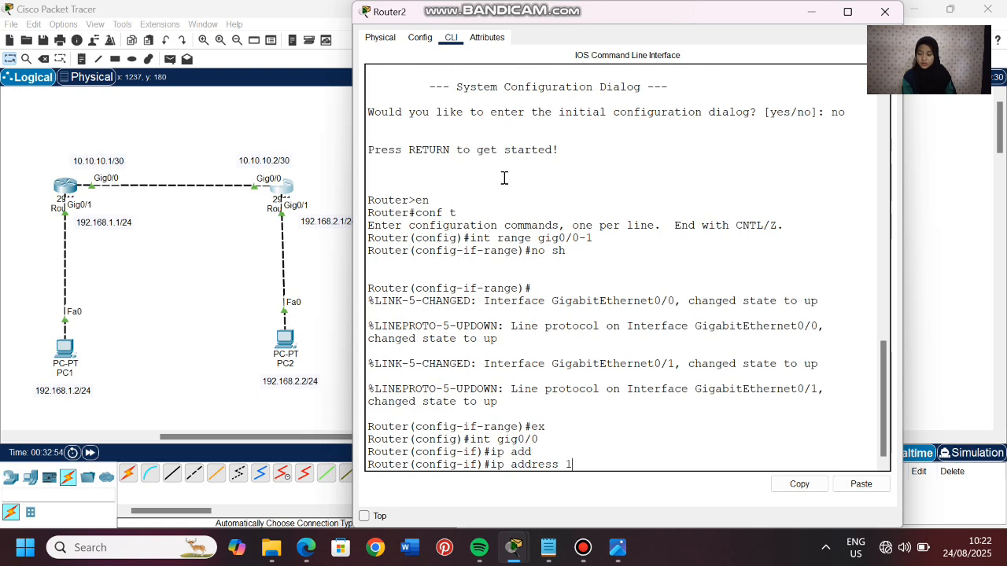
{"action": "type", "text": "0.10.10.2 255.255.25"}
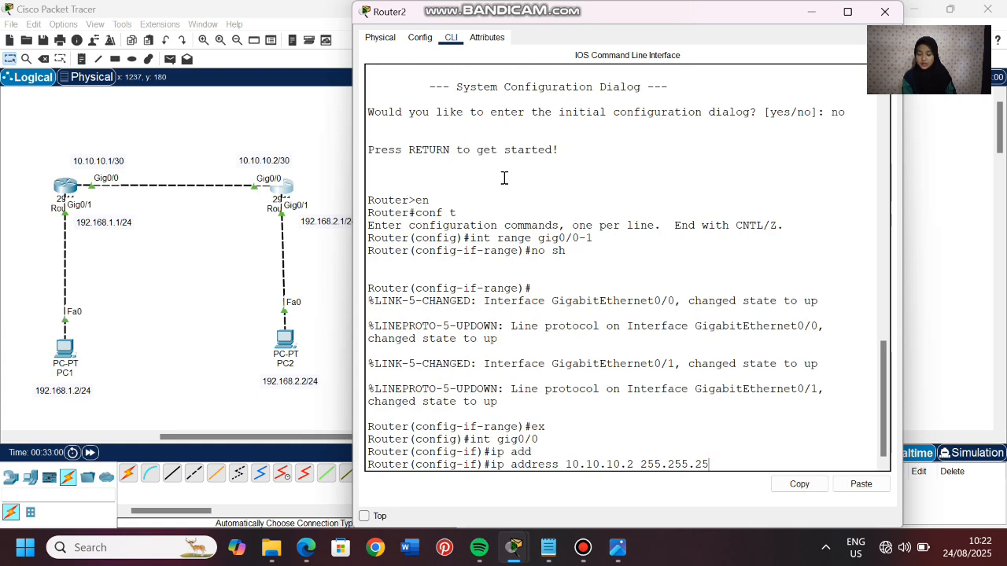
{"action": "type", "text": "5.25"}
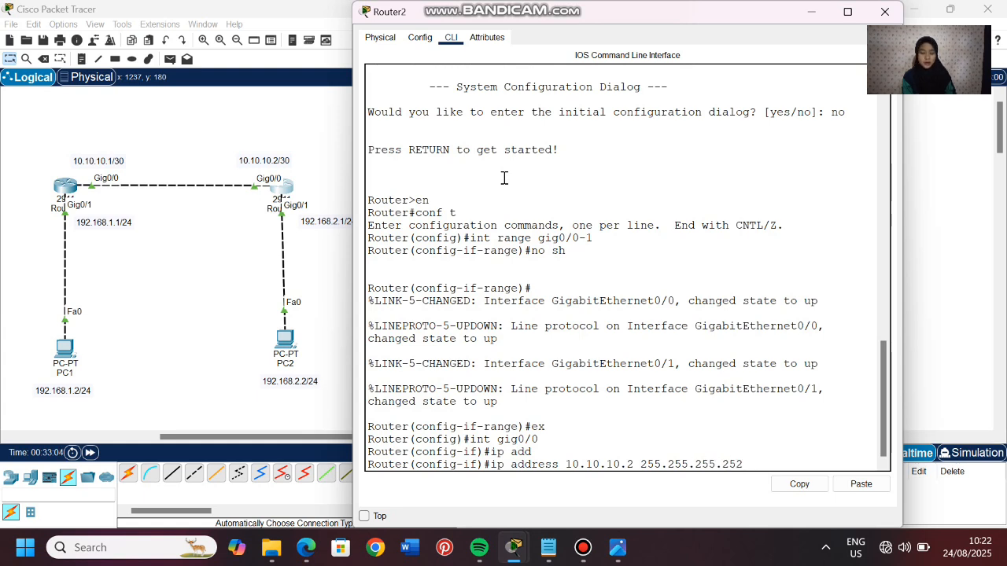
{"action": "type", "text": "2"}
{"action": "key", "text": "Return"}
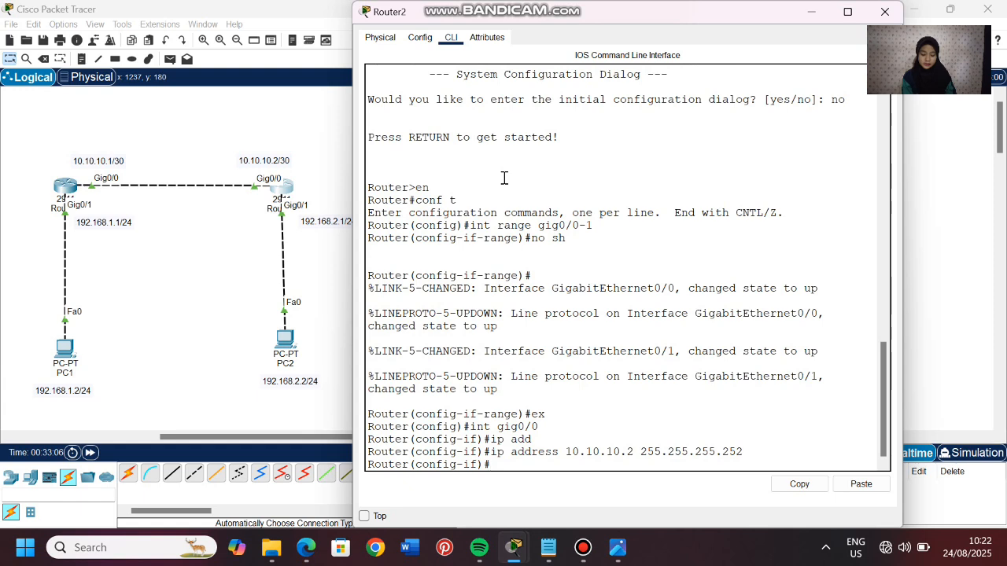
- Assign IP address 192.168.2.1 with mask 255.255.255.0 to Router2's interface gig0/1, exit the interface configuration, and return to the topology
{"action": "type", "text": "int gig0/1"}
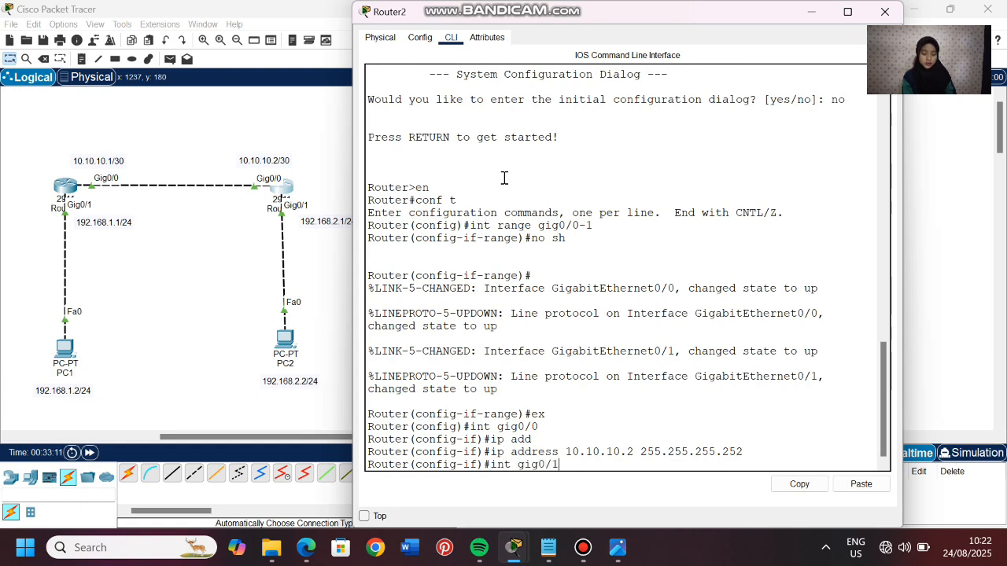
{"action": "key", "text": "Return"}
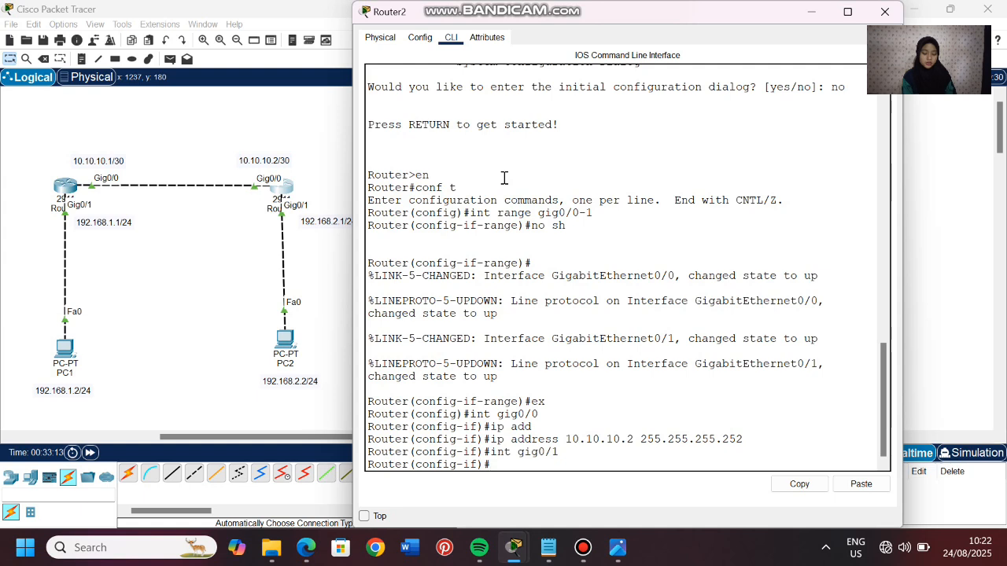
{"action": "type", "text": "ip add"}
{"action": "key", "text": "Tab"}
{"action": "type", "text": "192.16"}
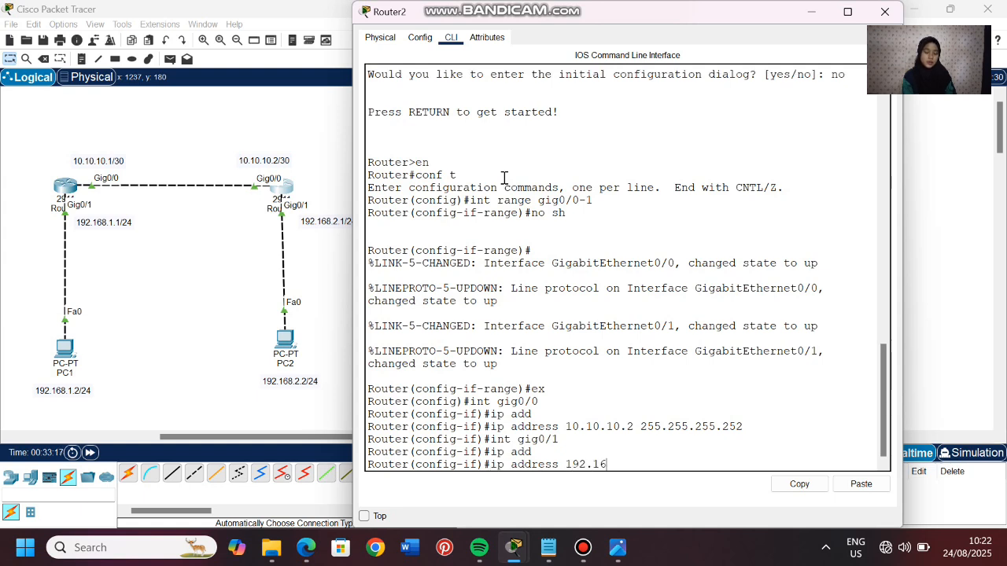
{"action": "type", "text": "8.2.1 25"}
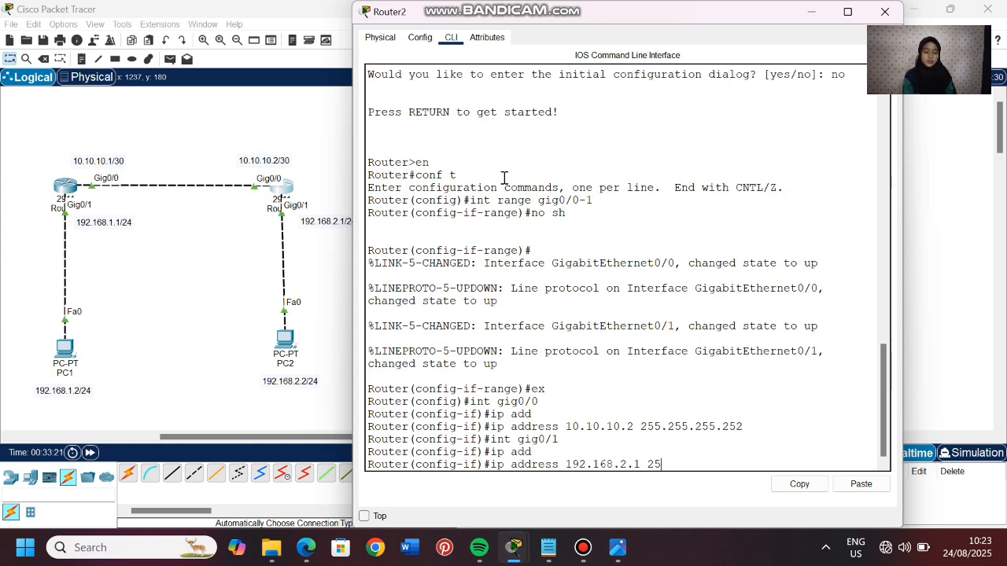
{"action": "type", "text": "5.255.255.0"}
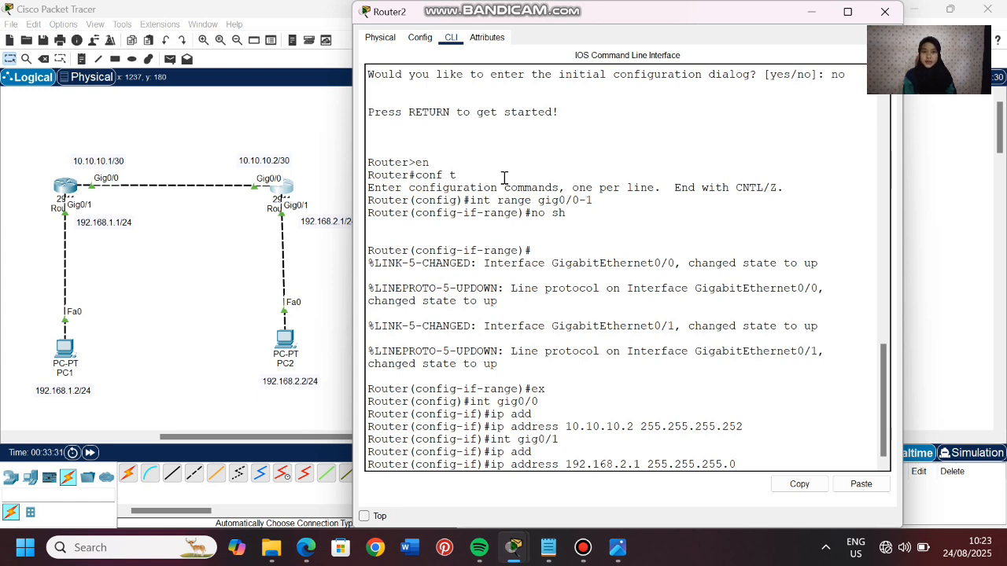
{"action": "key", "text": "Return"}
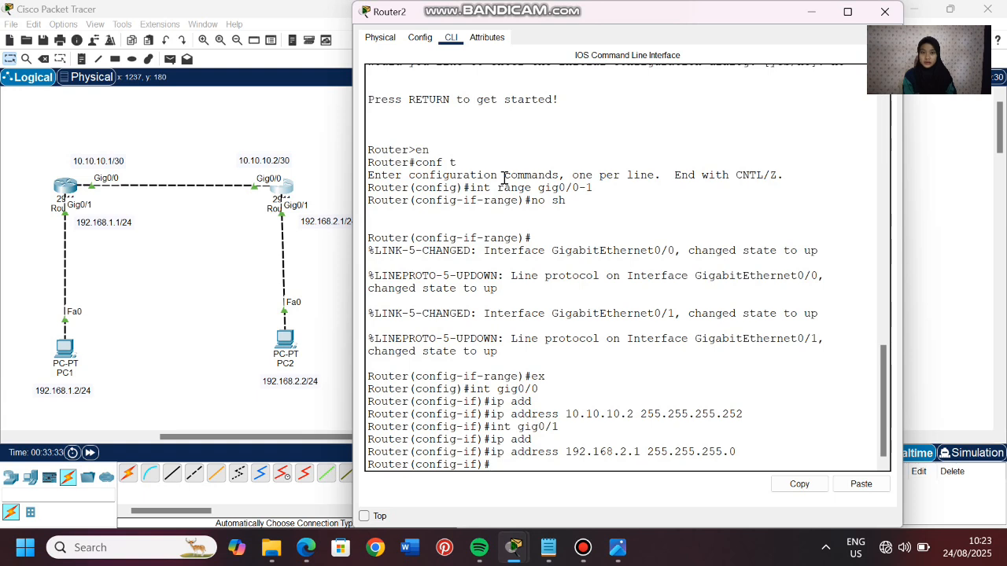
{"action": "type", "text": "ex"}
{"action": "key", "text": "Return"}
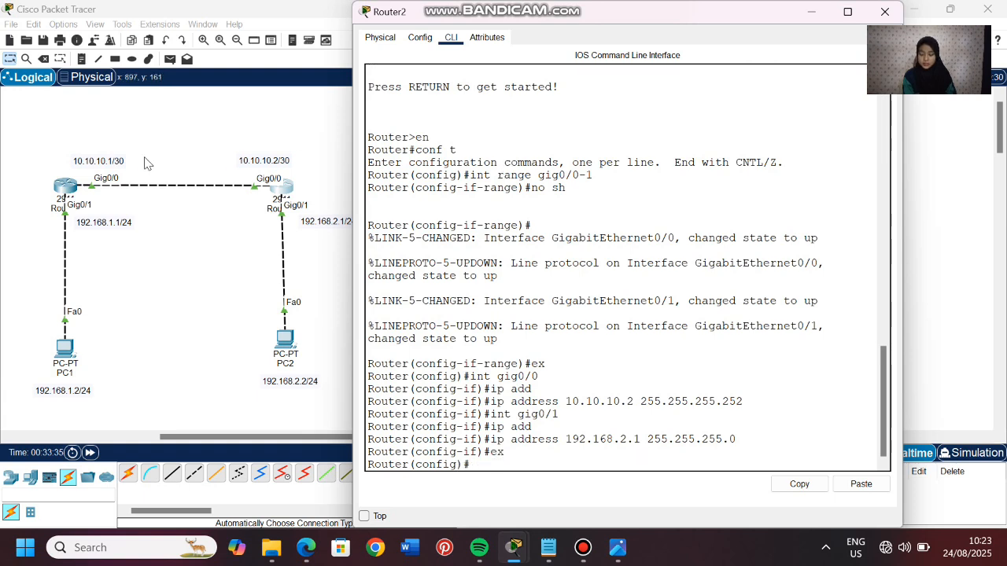
{"action": "left_click", "coordinate": [166, 275]}
{"action": "left_click_drag", "start_coordinate": [224, 437], "coordinate": [103, 437]}
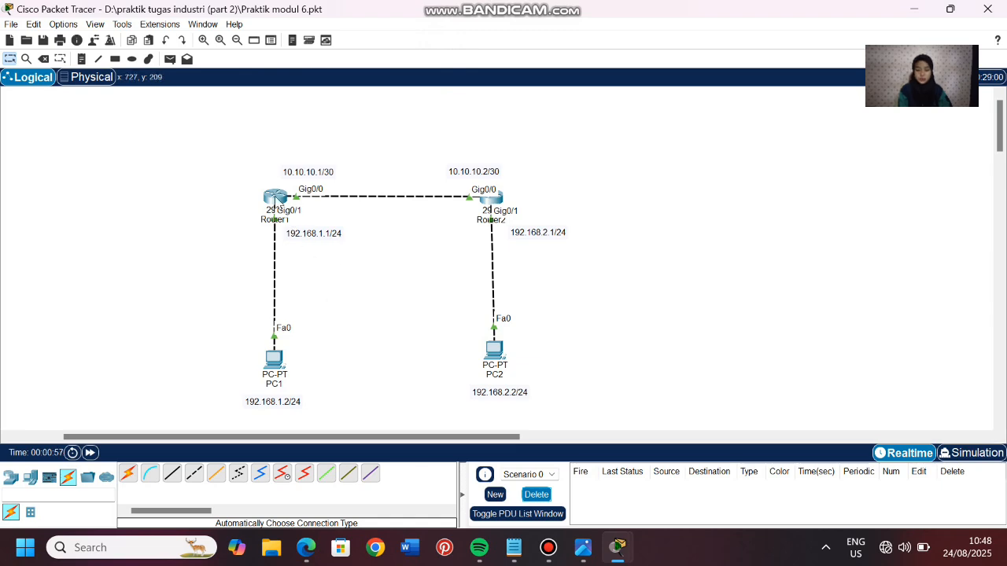
- Open Router1's command line and enter global configuration mode with en and conf t
{"action": "left_click", "coordinate": [276, 198]}
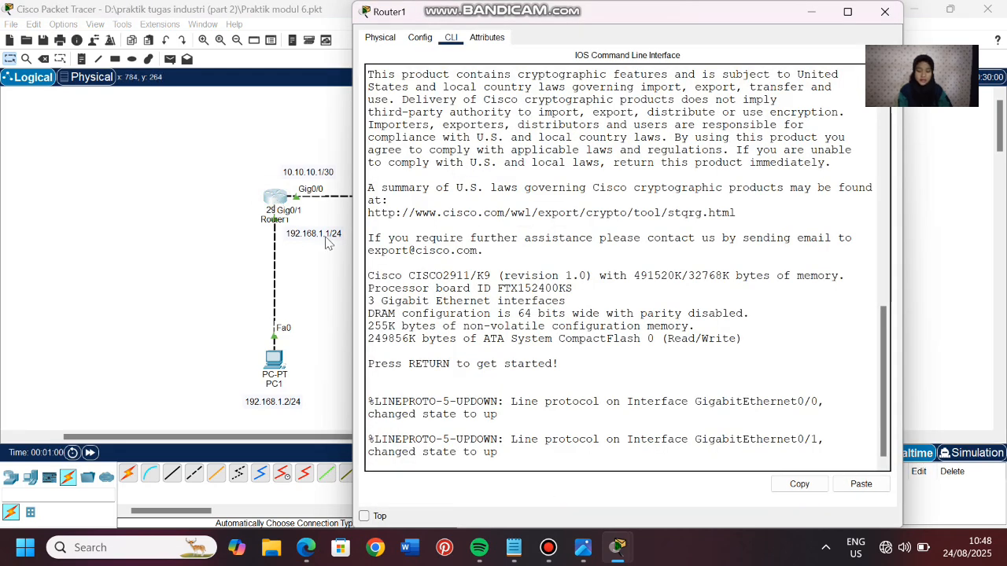
{"action": "key", "text": "Return"}
{"action": "type", "text": "en"}
{"action": "key", "text": "Return"}
{"action": "type", "text": "conf t"}
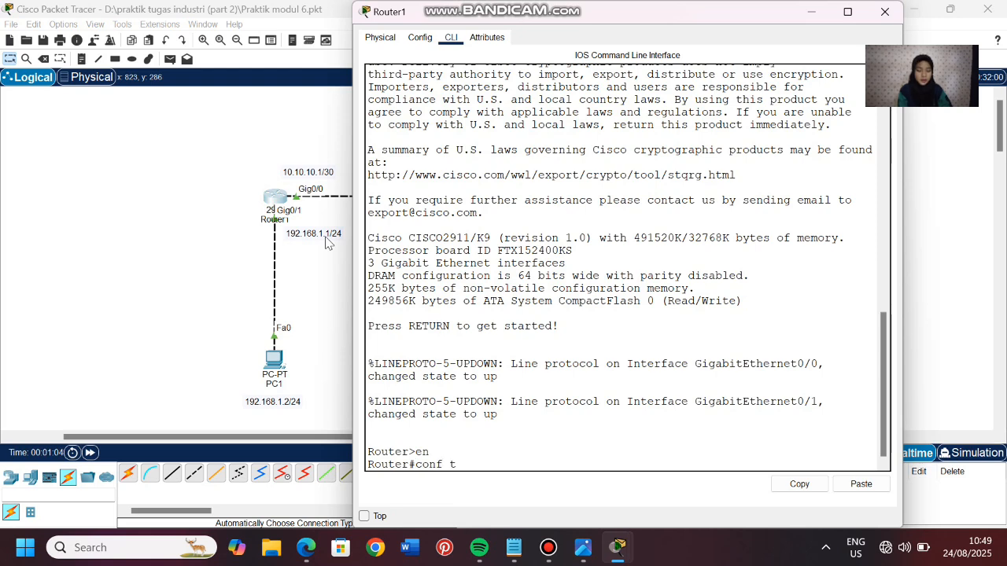
{"action": "key", "text": "Return"}
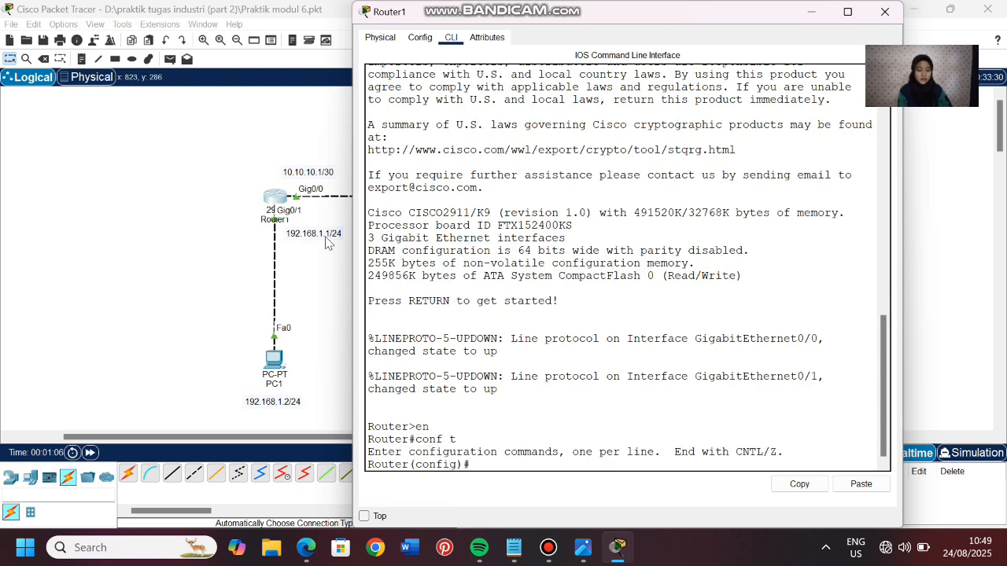
- Check the accepted autonomous system number range on Router1 and start BGP routing with router bgp 1
{"action": "type", "text": "router b"}
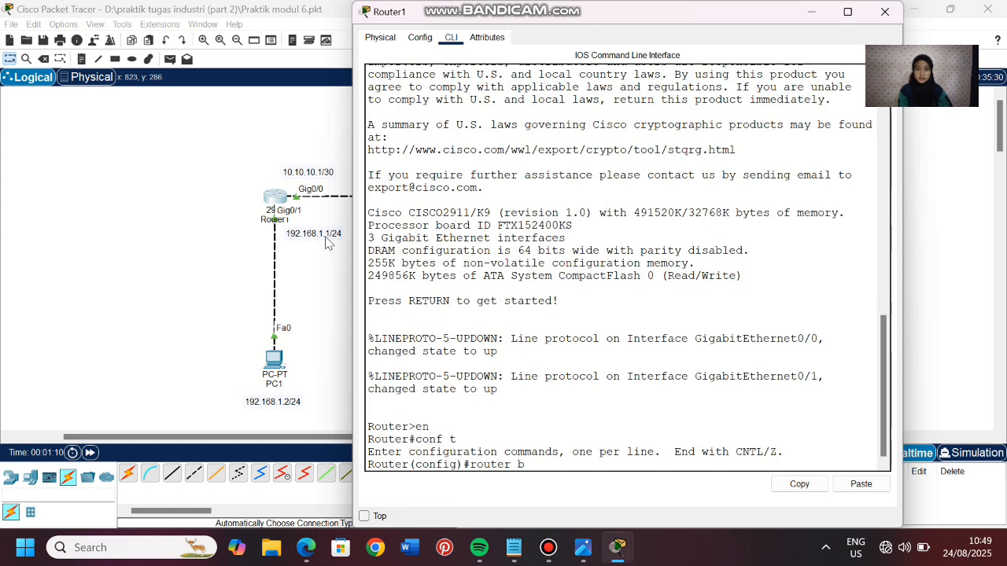
{"action": "type", "text": "gp ?"}
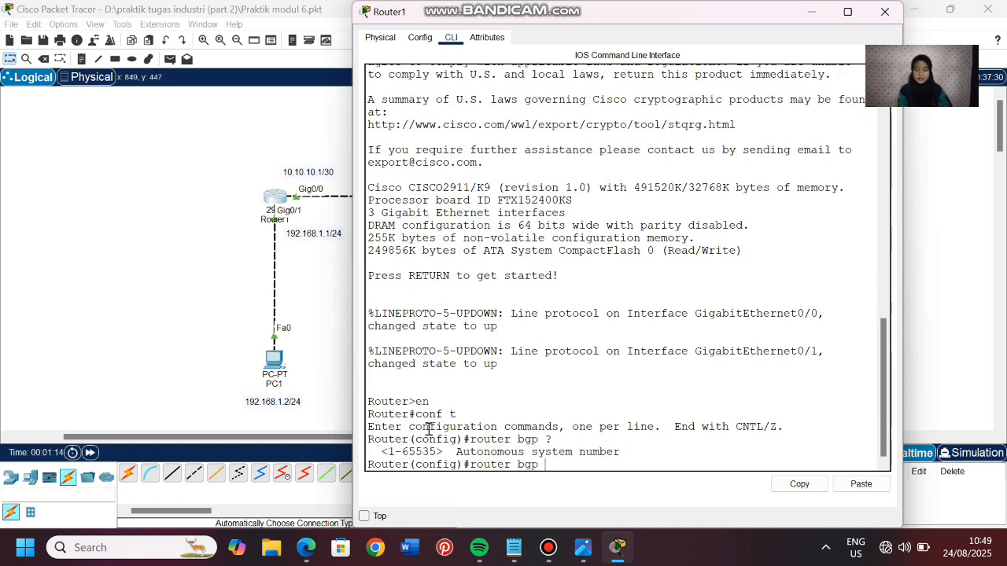
{"action": "left_click", "coordinate": [450, 453]}
{"action": "left_click_drag", "start_coordinate": [472, 456], "coordinate": [624, 450]}
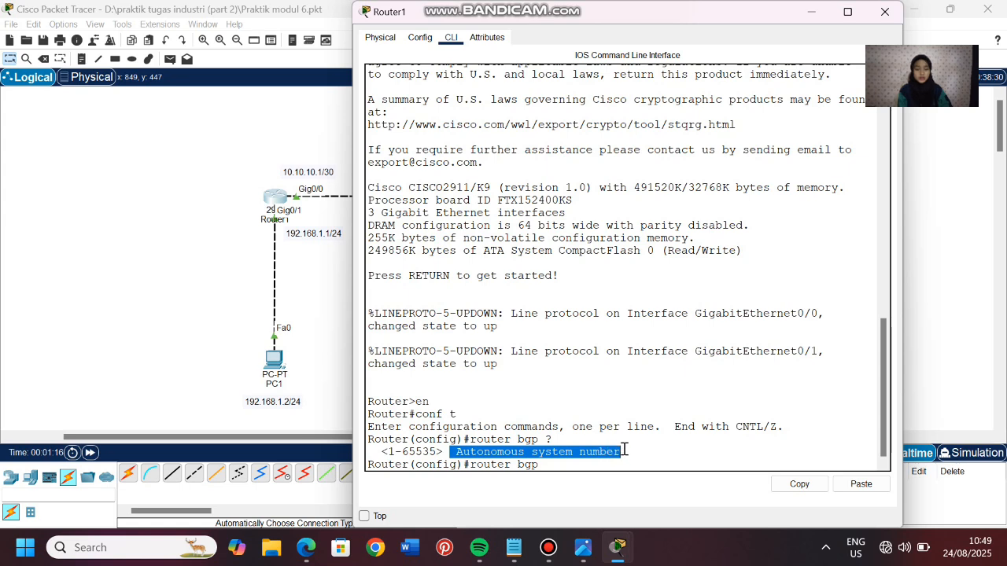
{"action": "left_click", "coordinate": [580, 462]}
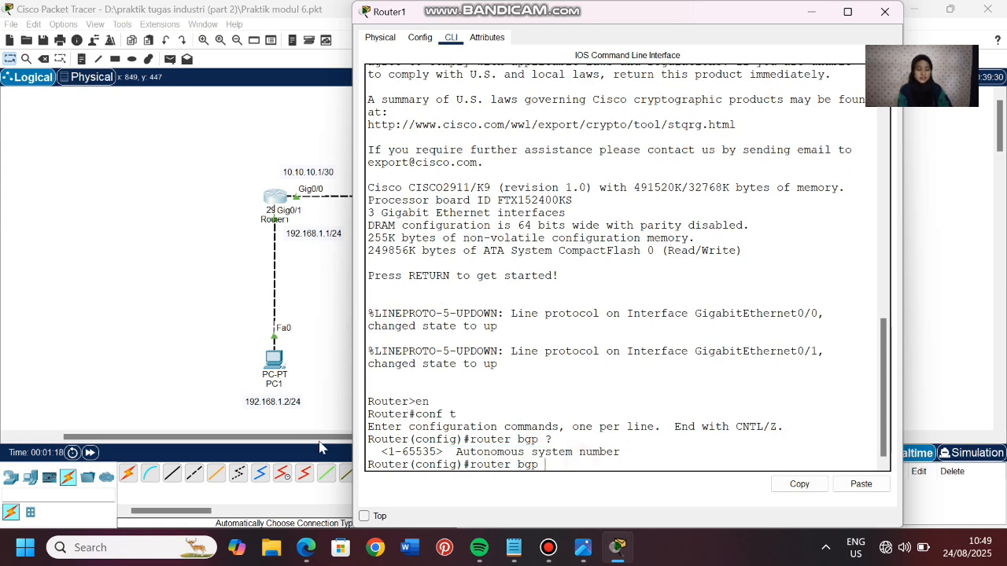
{"action": "left_click", "coordinate": [303, 438]}
{"action": "left_click_drag", "start_coordinate": [303, 437], "coordinate": [403, 438]}
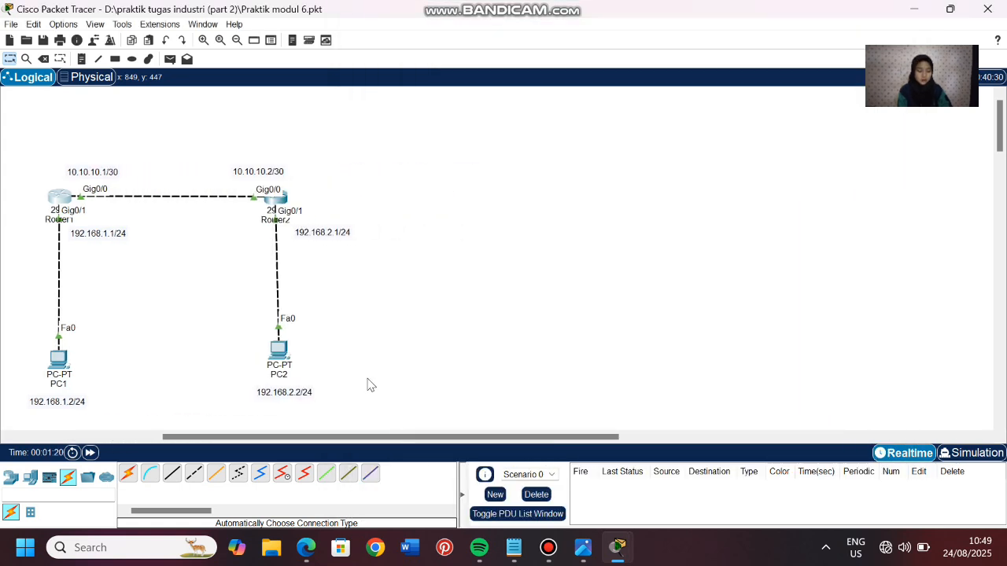
{"action": "left_click", "coordinate": [54, 193]}
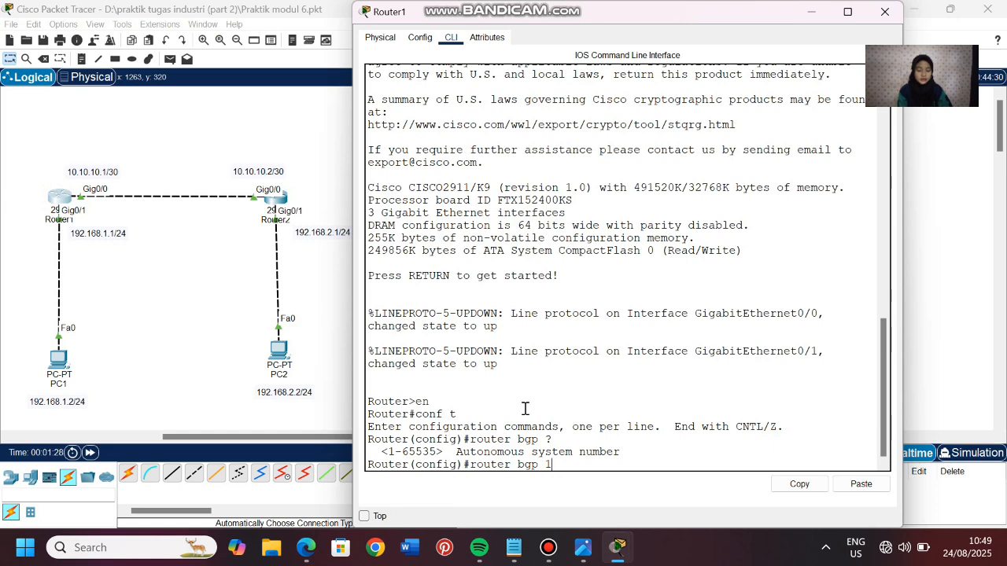
{"action": "key", "text": "Return"}
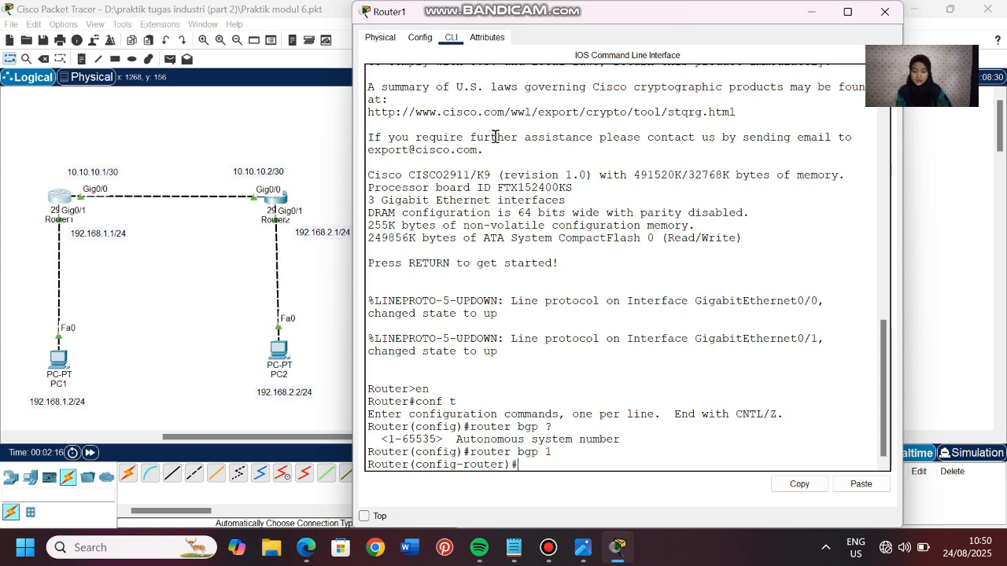
- Define BGP neighbor 10.10.10.2 with remote-as 2 on Router1, consulting the command help for the available options
{"action": "type", "text": "neighbor"}
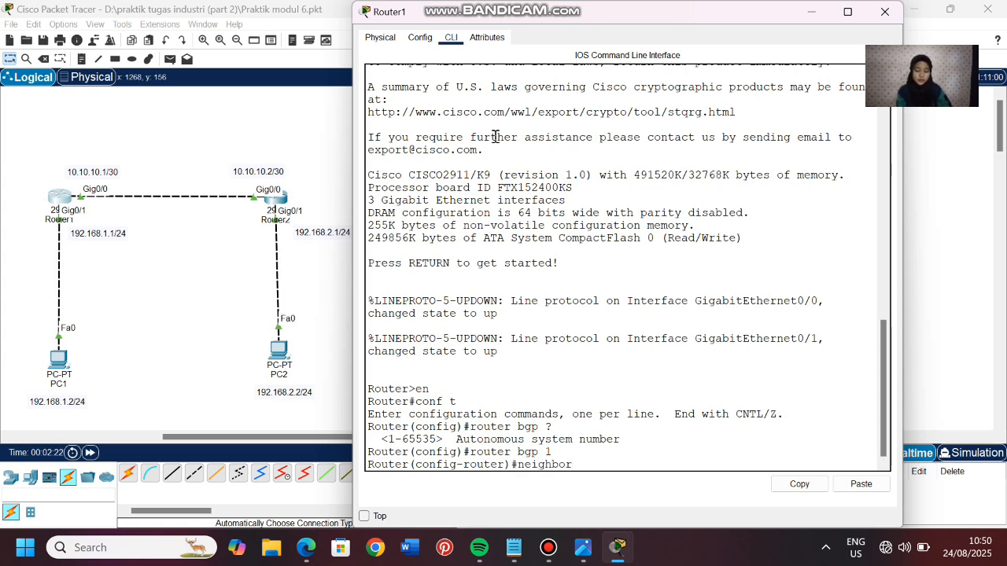
{"action": "type", "text": " 10.10.10.2"}
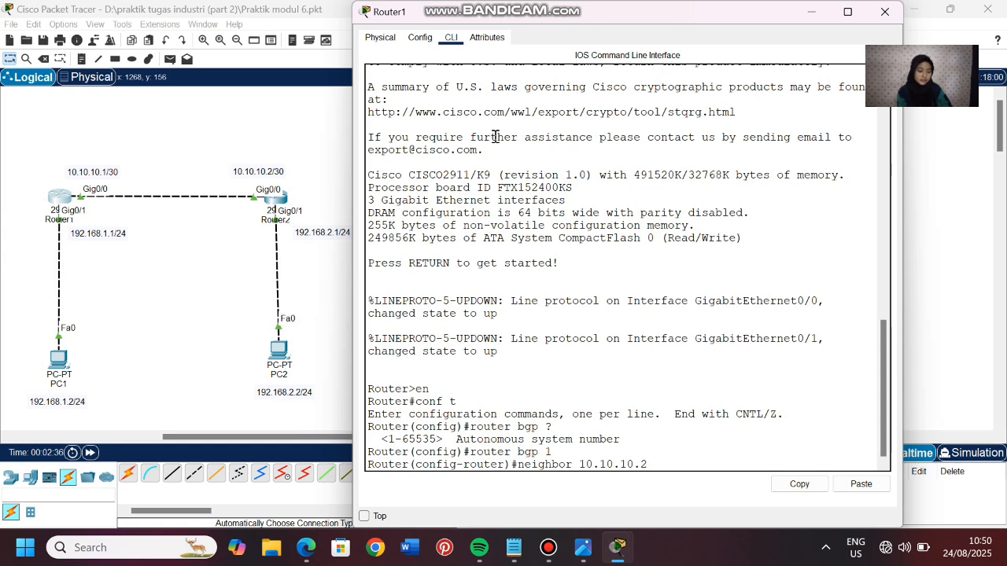
{"action": "type", "text": "?"}
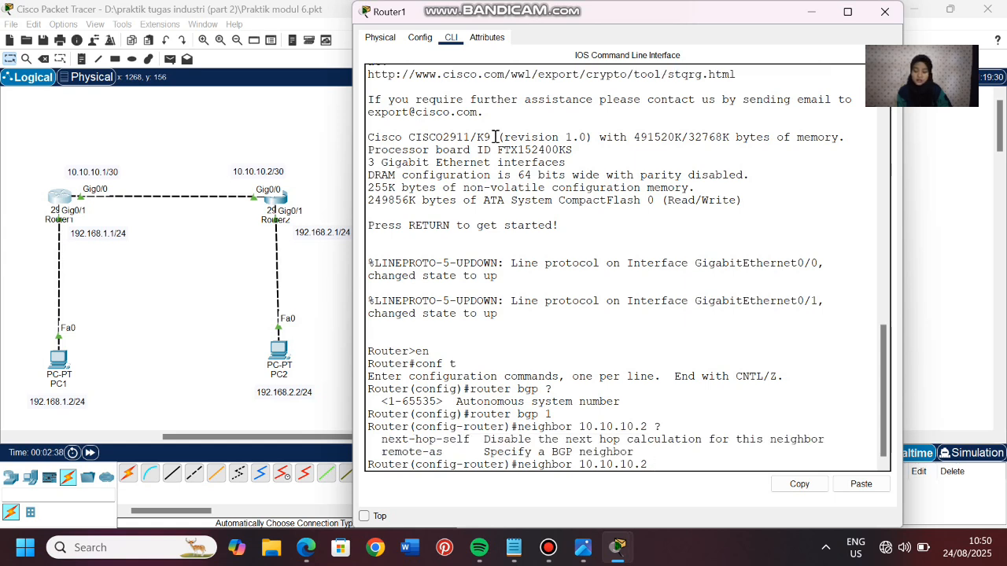
{"action": "type", "text": "re"}
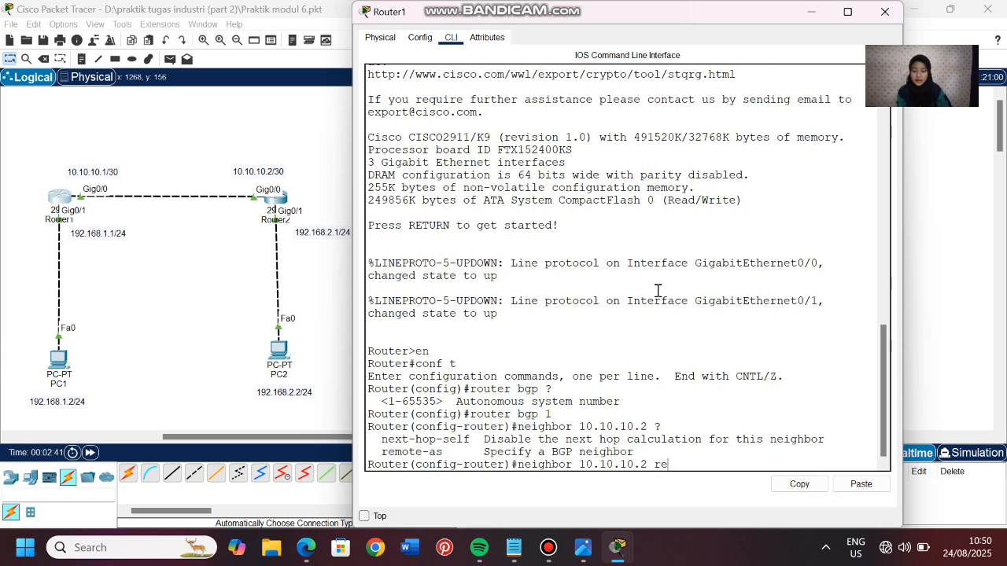
{"action": "type", "text": "mote-"}
{"action": "key", "text": "Tab"}
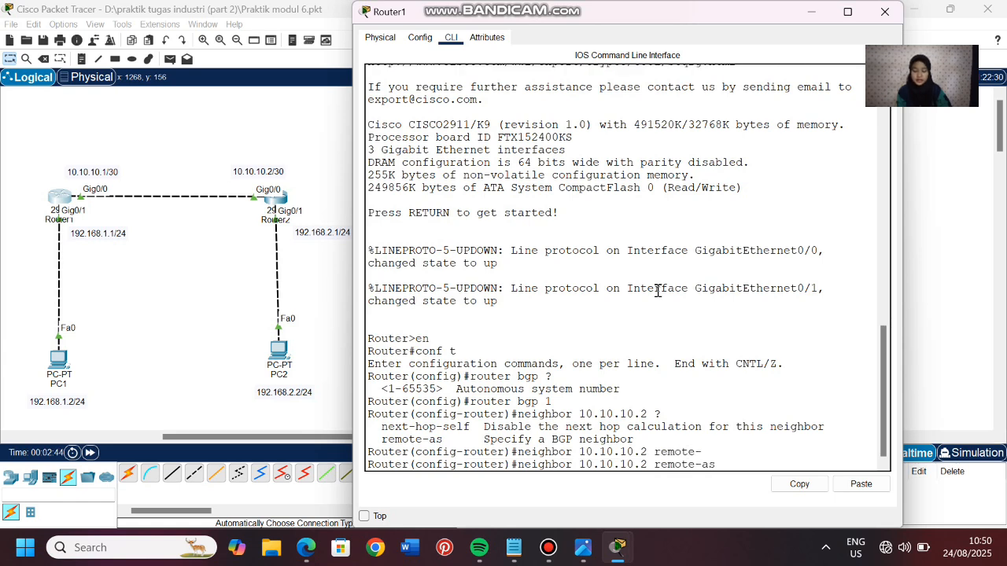
{"action": "type", "text": "?"}
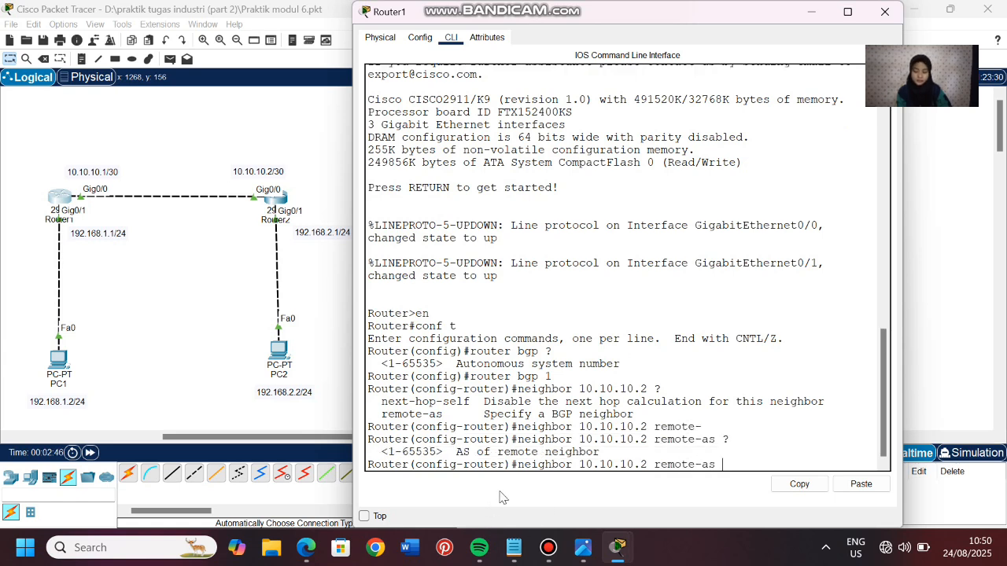
{"action": "left_click_drag", "start_coordinate": [456, 453], "coordinate": [612, 456]}
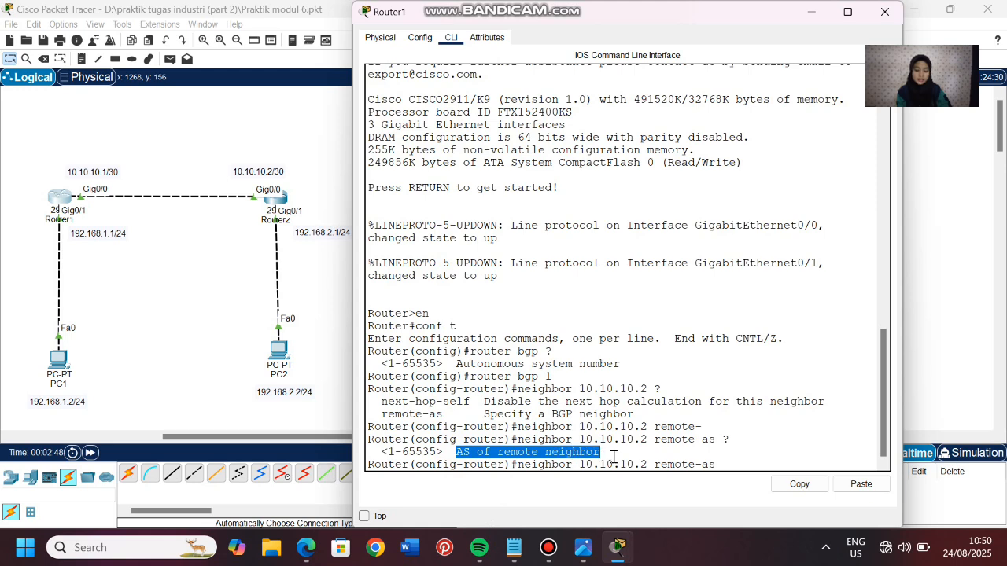
{"action": "left_click", "coordinate": [729, 465]}
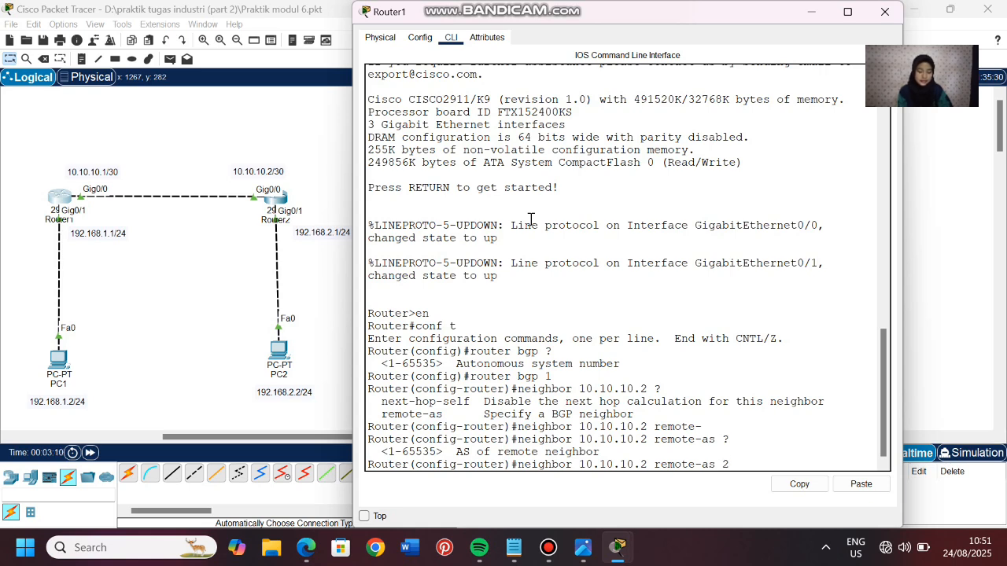
{"action": "type", "text": "2"}
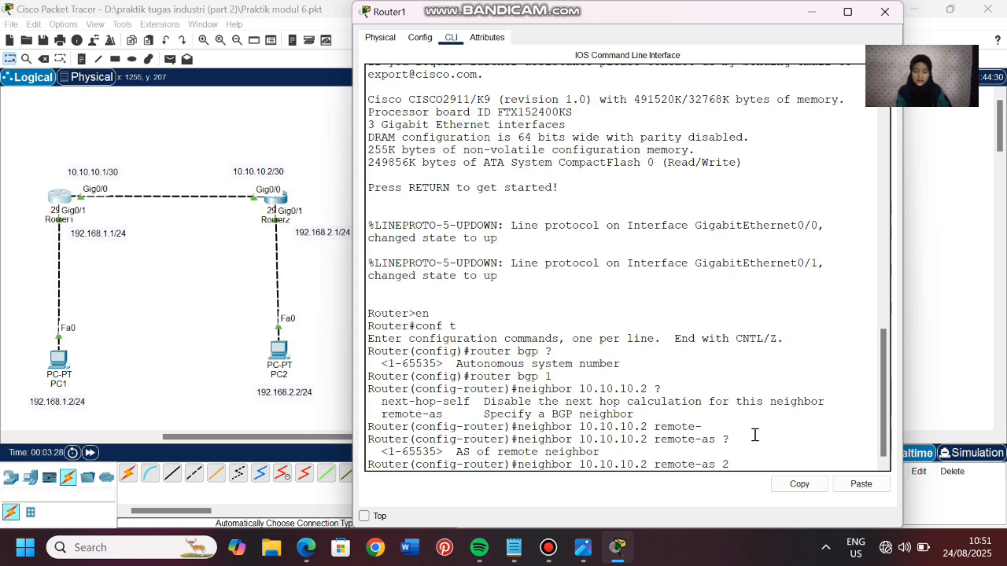
{"action": "key", "text": "Return"}
- Advertise network 10.10.10.0 with mask 255.255.255.252 in Router1's BGP configuration, checking the network command's help for the mask option
{"action": "type", "text": "n"}
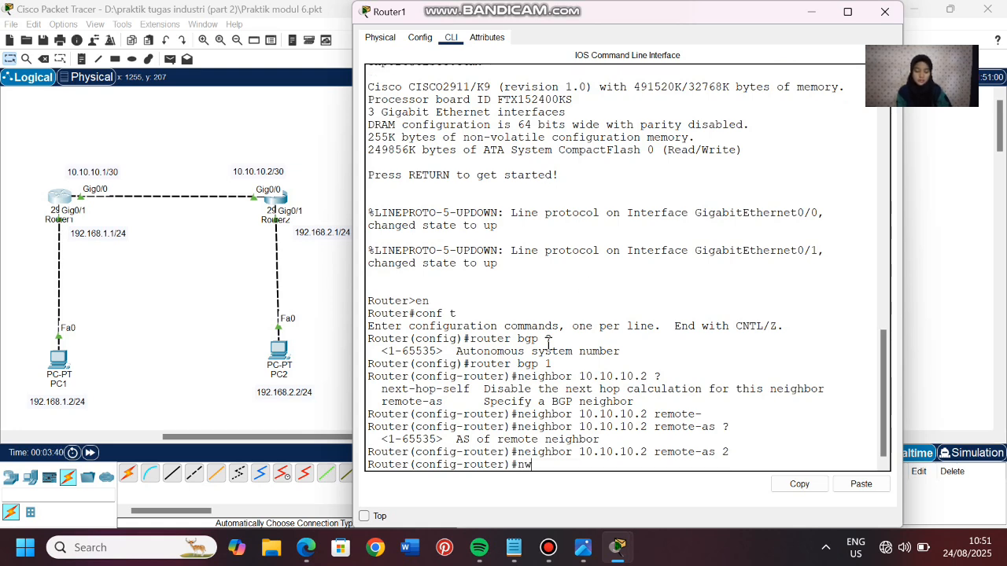
{"action": "type", "text": "et"}
{"action": "key", "text": "Tab"}
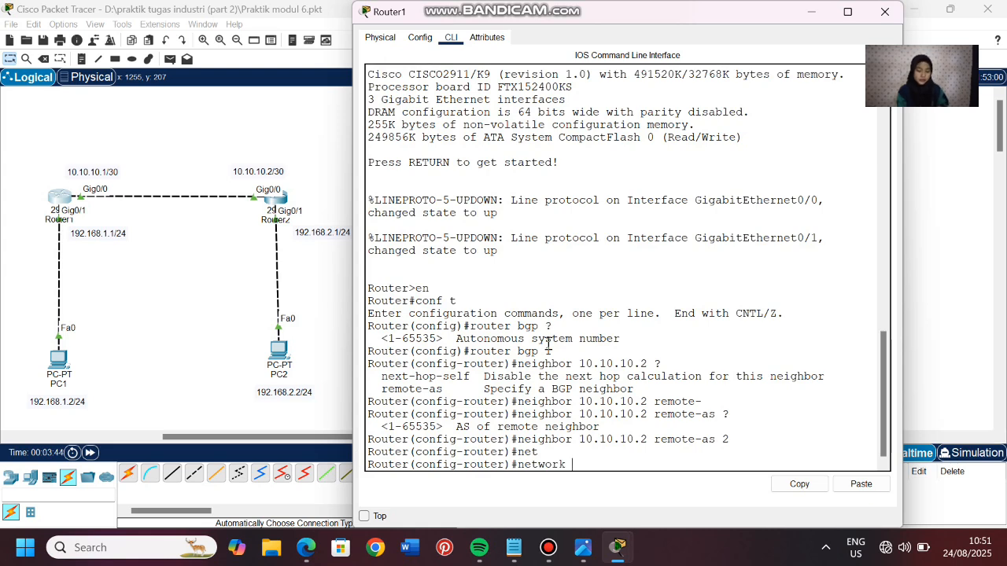
{"action": "type", "text": "10.10.10"}
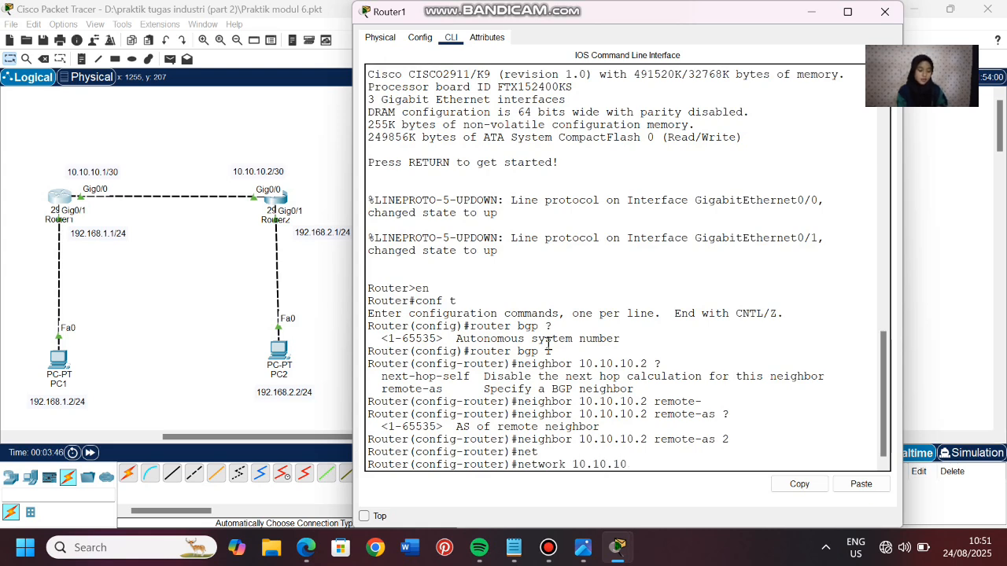
{"action": "type", "text": ".0 ?"}
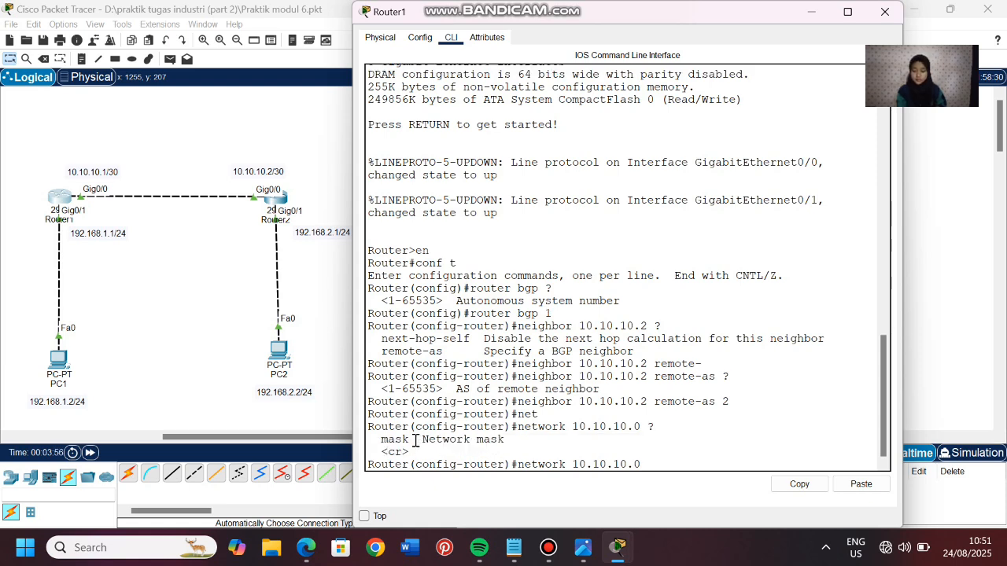
{"action": "left_click_drag", "start_coordinate": [415, 441], "coordinate": [509, 442]}
{"action": "left_click", "coordinate": [650, 465]}
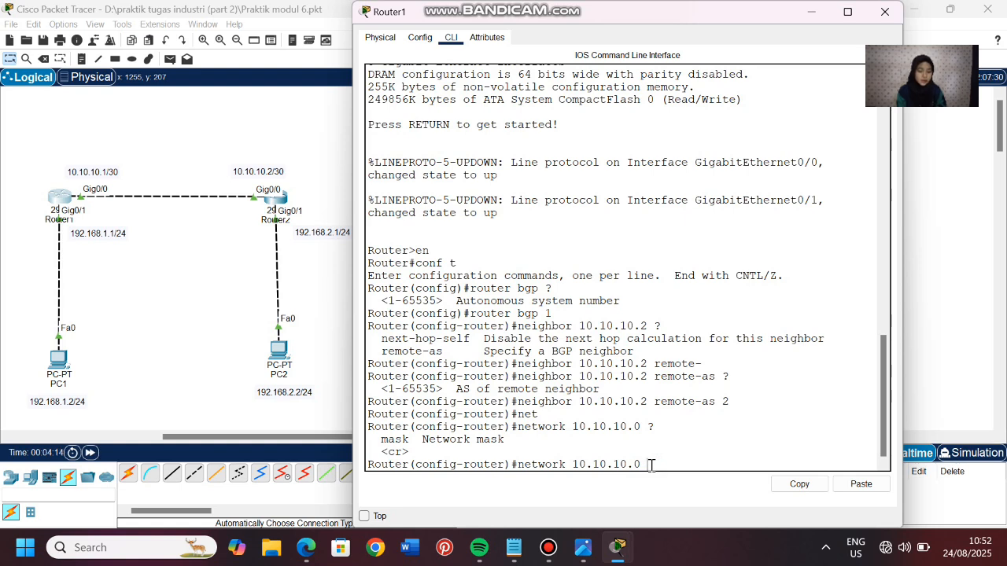
{"action": "type", "text": "mask 255.255.25"}
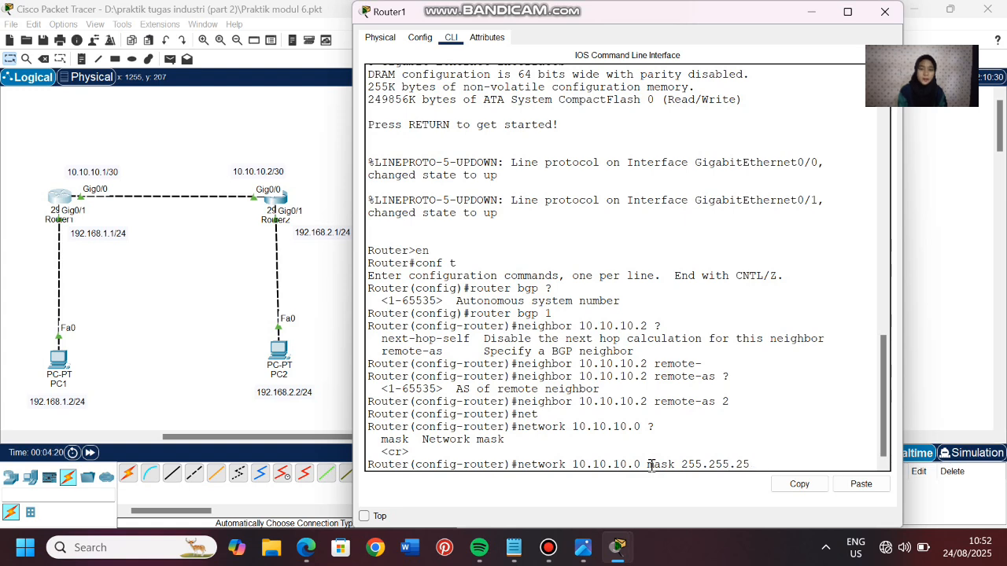
{"action": "type", "text": "5.252"}
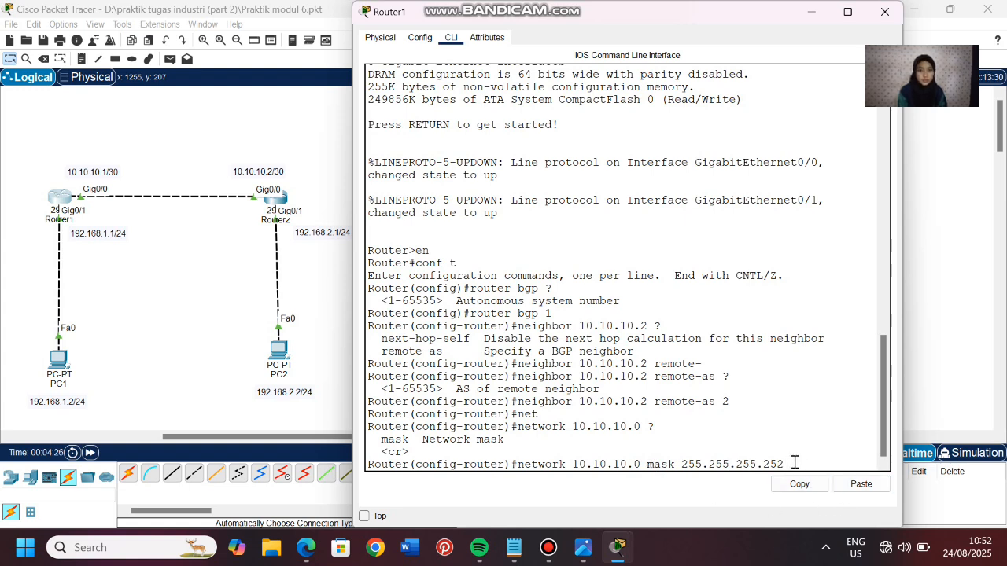
{"action": "key", "text": "Return"}
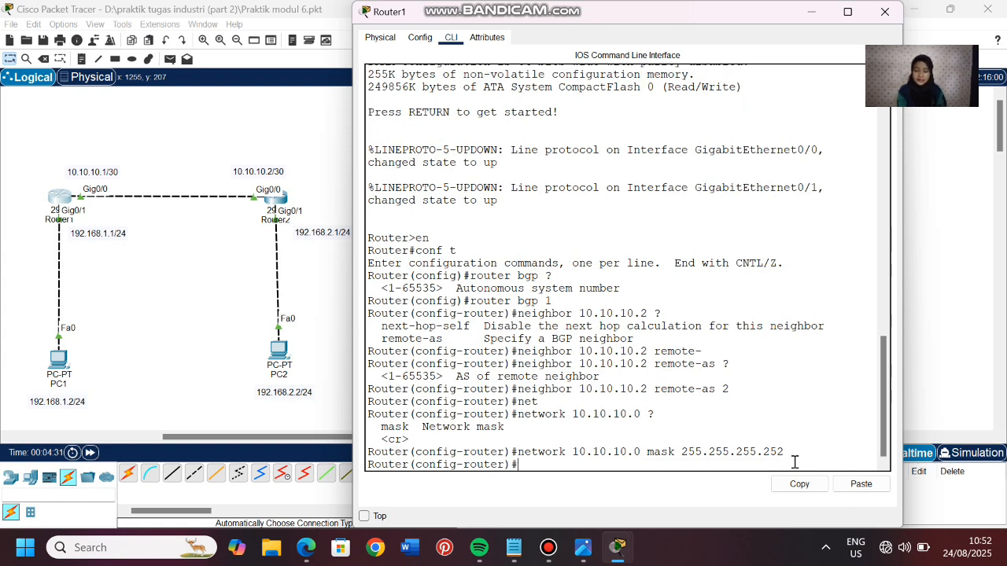
- Advertise network 192.168.1.0 with mask 255.255.255.0 in Router1's BGP configuration, exit router configuration, and return to the topology
{"action": "type", "text": "net"}
{"action": "key", "text": "Tab"}
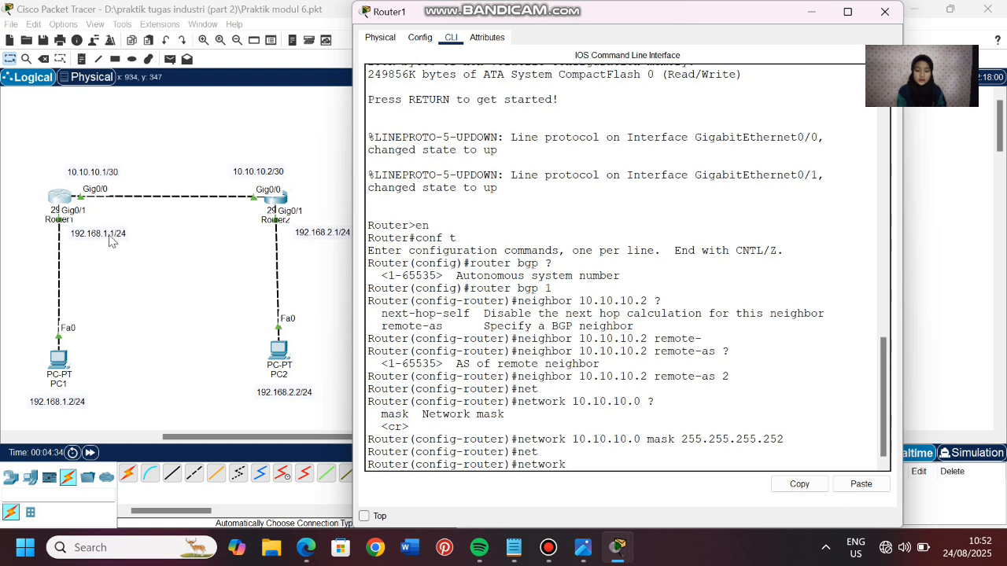
{"action": "type", "text": "192.168"}
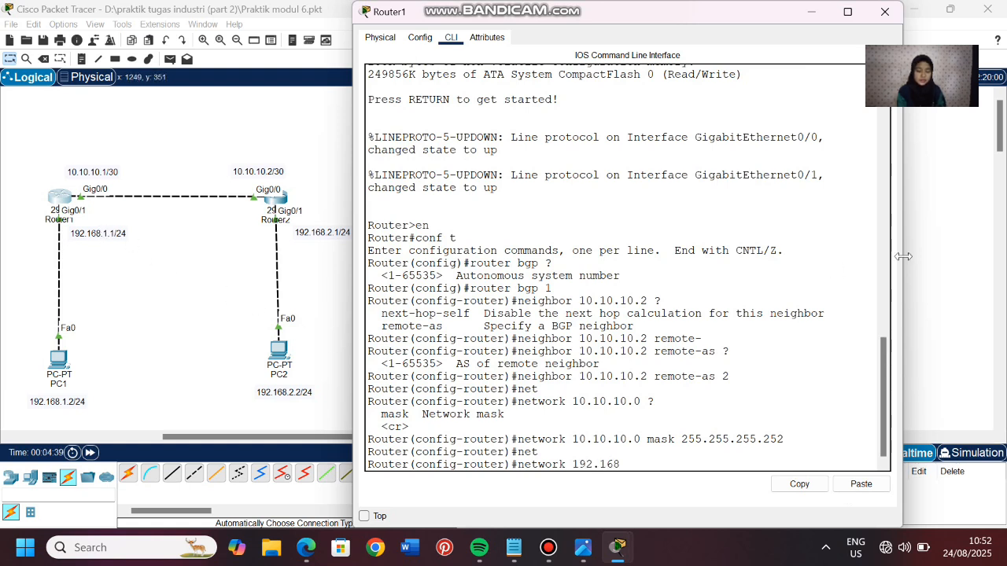
{"action": "type", "text": ".1.0 mask 255.255.2"}
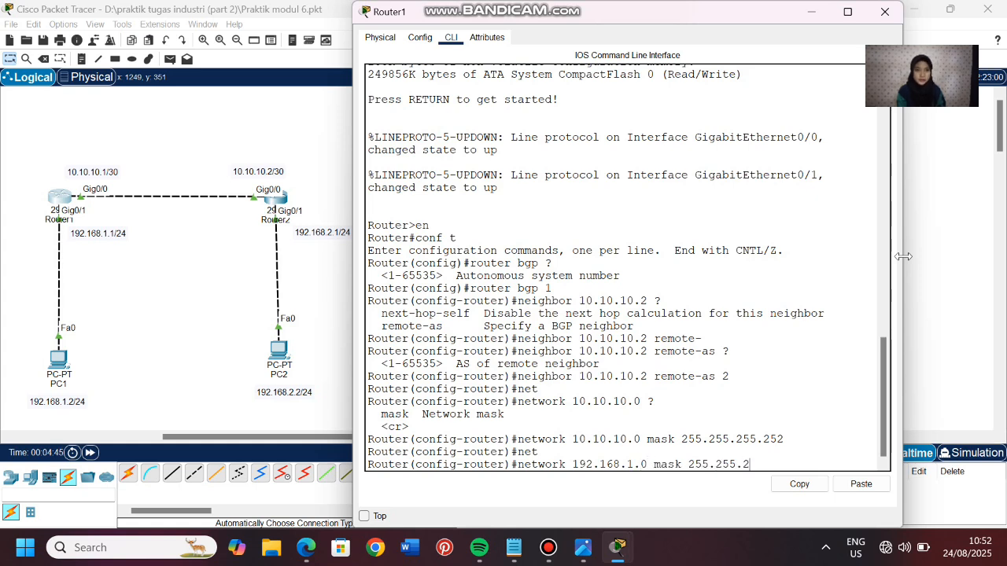
{"action": "type", "text": "55.0"}
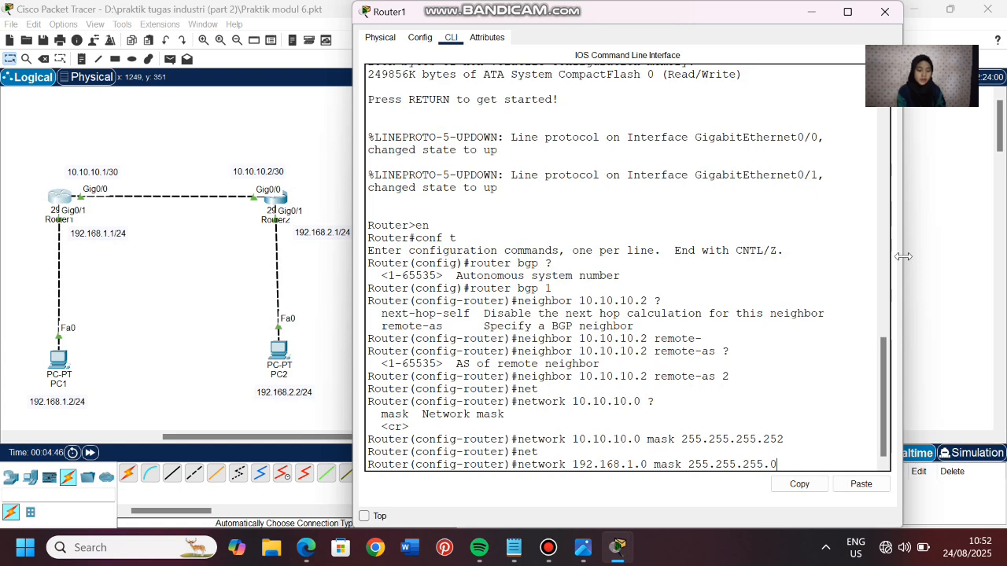
{"action": "key", "text": "Return"}
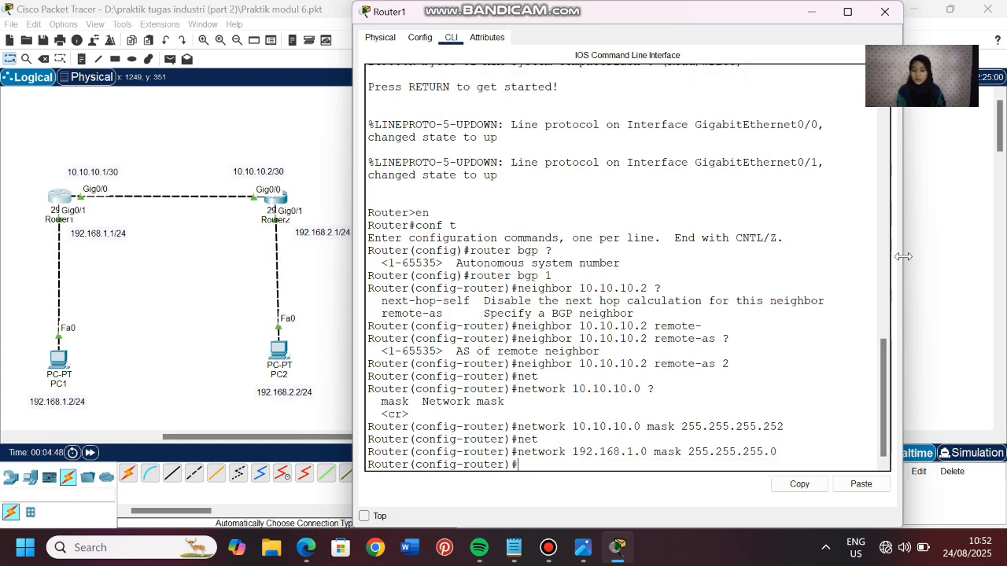
{"action": "type", "text": "ex"}
{"action": "key", "text": "Return"}
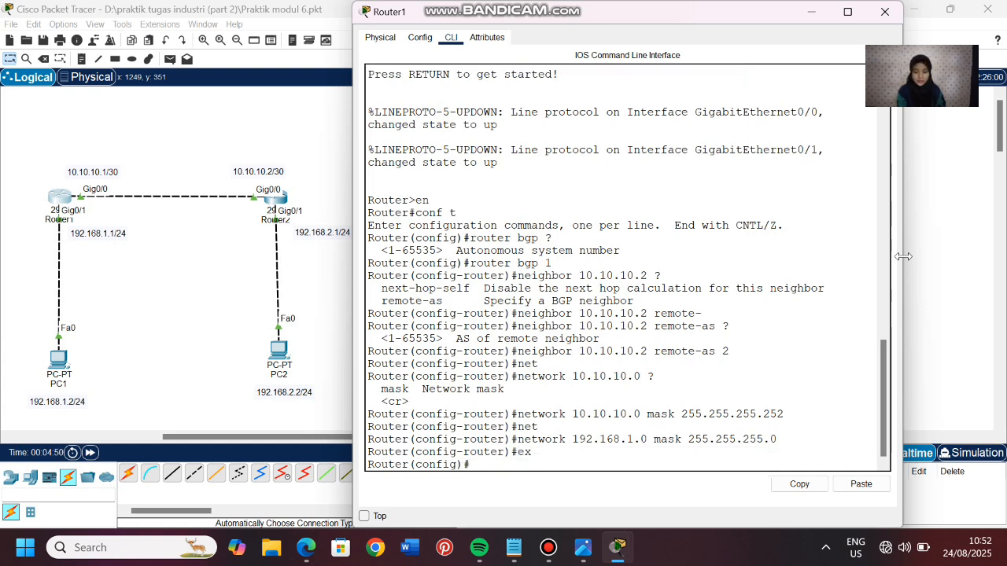
{"action": "left_click", "coordinate": [242, 412]}
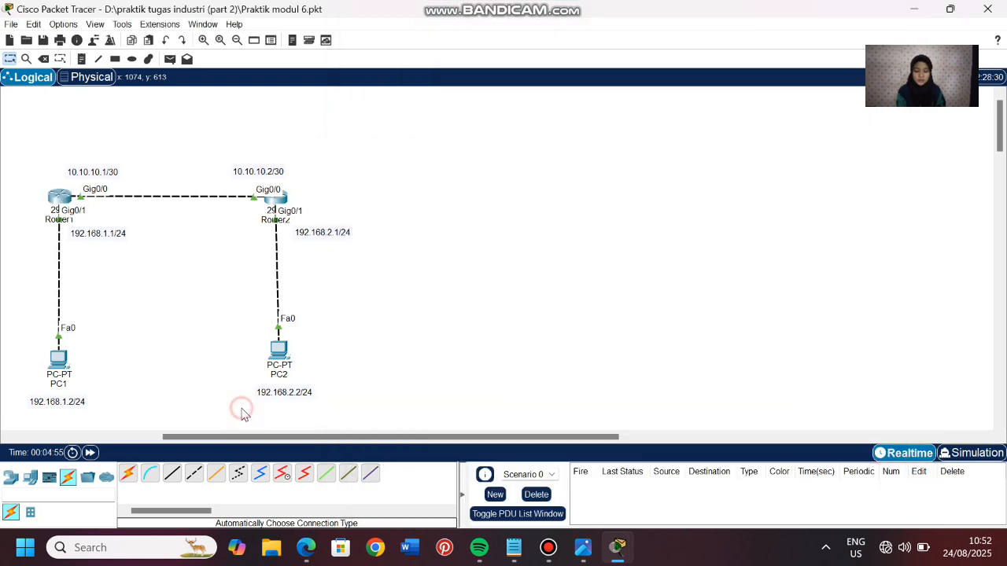
- Open Router2's command line, enter global configuration mode with en and conf t, and start BGP routing with router bgp 2
{"action": "left_click", "coordinate": [275, 197]}
{"action": "left_click", "coordinate": [453, 39]}
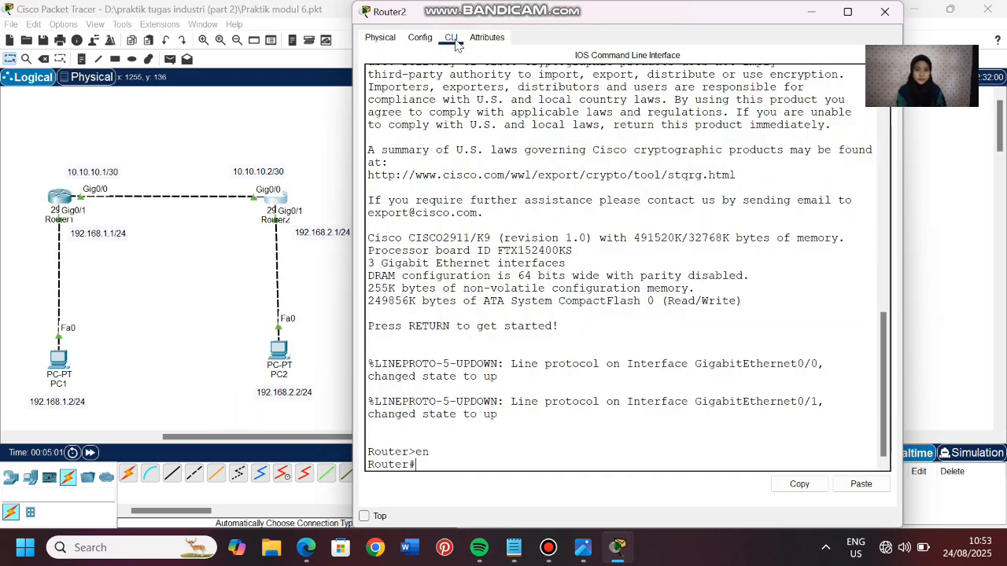
{"action": "type", "text": "conf t"}
{"action": "key", "text": "Return"}
{"action": "type", "text": "router"}
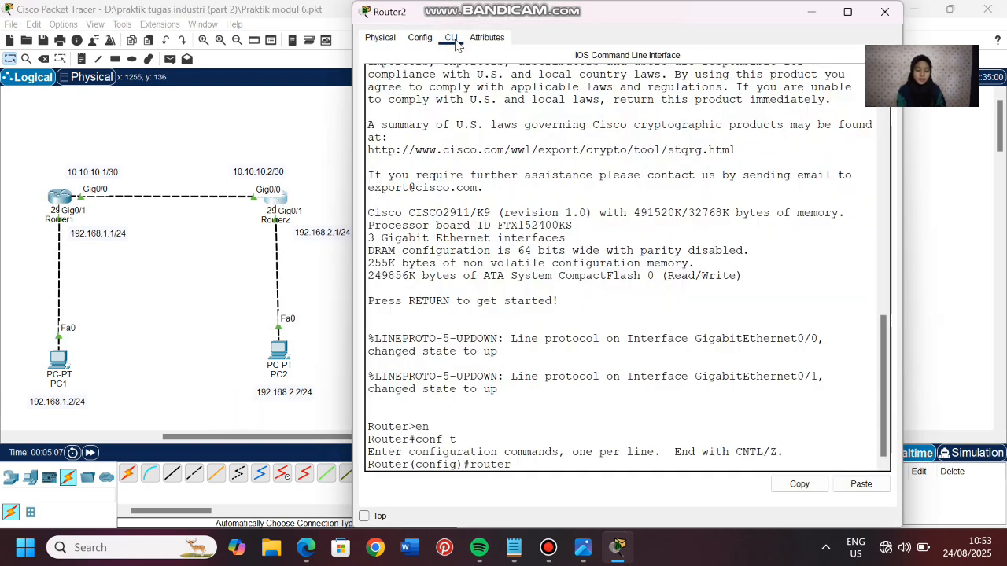
{"action": "type", "text": " bgp 2"}
{"action": "key", "text": "Return"}
- Define BGP neighbor 10.10.10.1 with remote-as 1 on Router2
{"action": "type", "text": "nei"}
{"action": "key", "text": "Tab"}
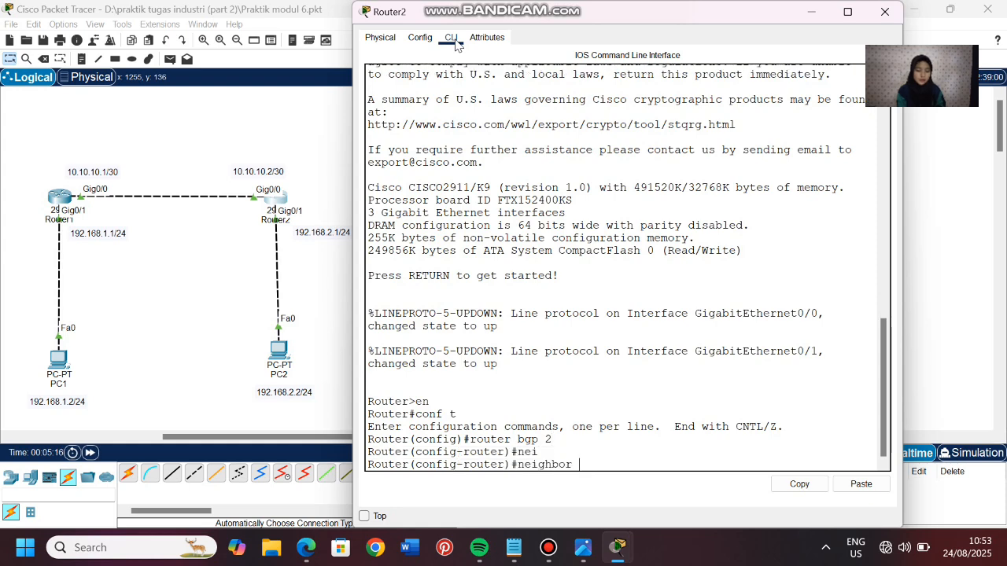
{"action": "type", "text": "10.10.10.1"}
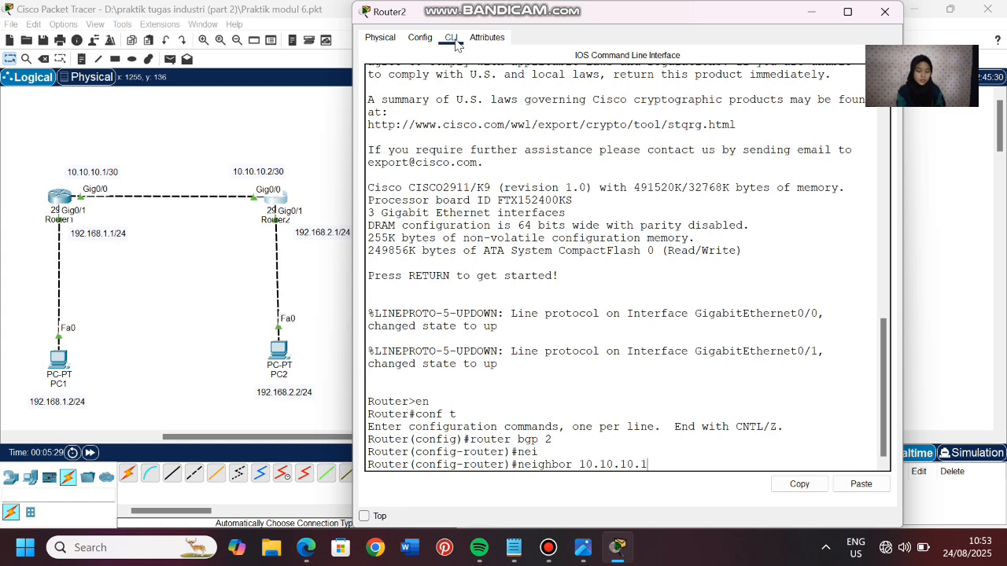
{"action": "type", "text": "rem"}
{"action": "key", "text": "Tab"}
{"action": "key", "text": "BackSpace"}
{"action": "key", "text": "BackSpace"}
{"action": "key", "text": "BackSpace"}
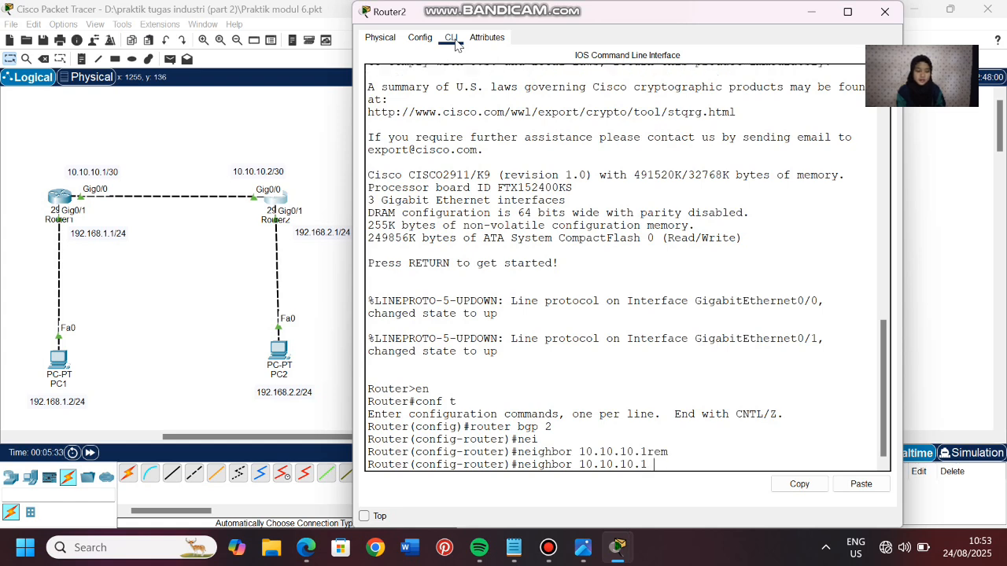
{"action": "type", "text": "rem"}
{"action": "key", "text": "Tab"}
{"action": "type", "text": "1"}
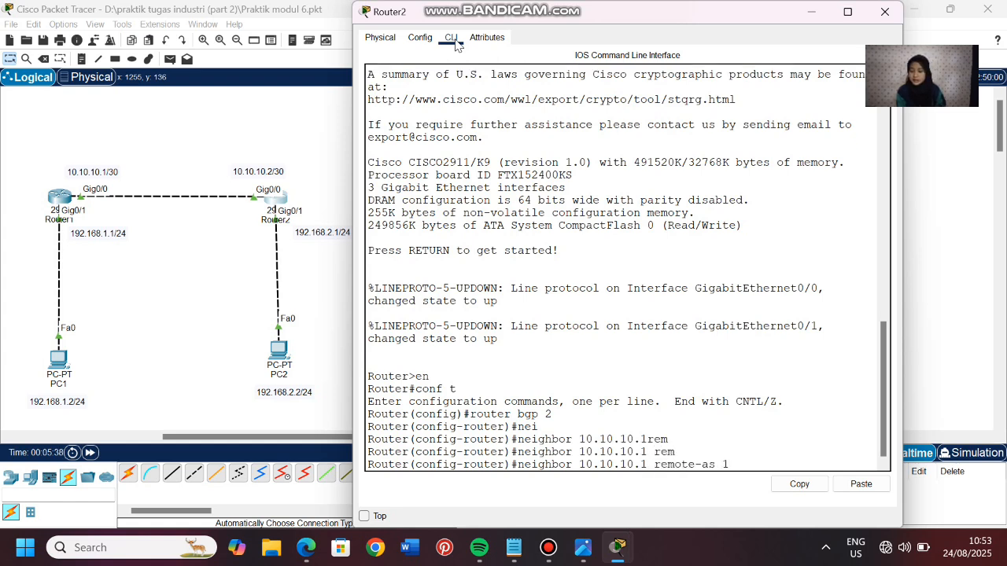
{"action": "key", "text": "Return"}
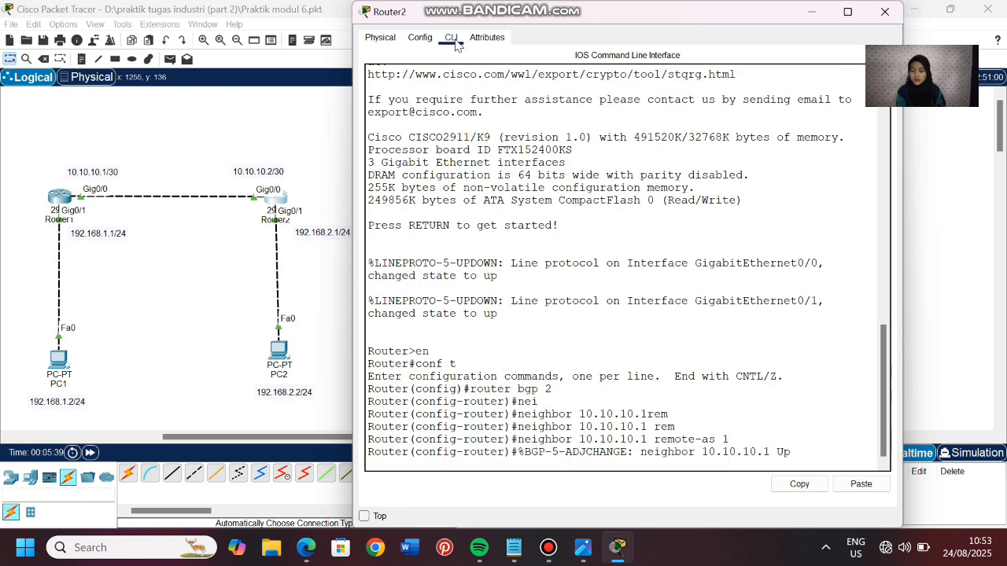
- Advertise network 10.10.10.0 with mask 255.255.255.252 in Router2's BGP configuration
{"action": "type", "text": "net"}
{"action": "key", "text": "Tab"}
{"action": "type", "text": "10.10."}
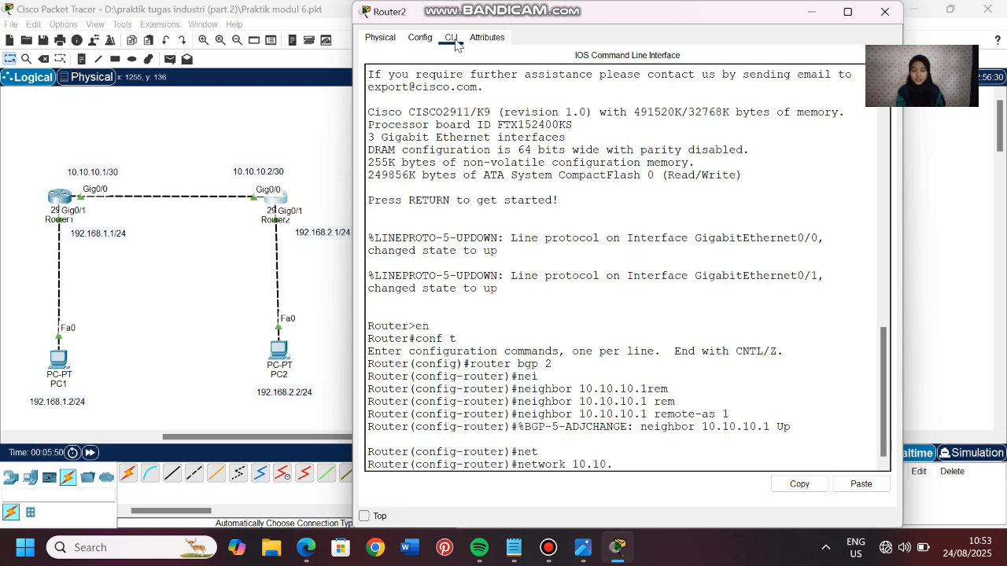
{"action": "type", "text": "10.0 mask 255.255.255.252"}
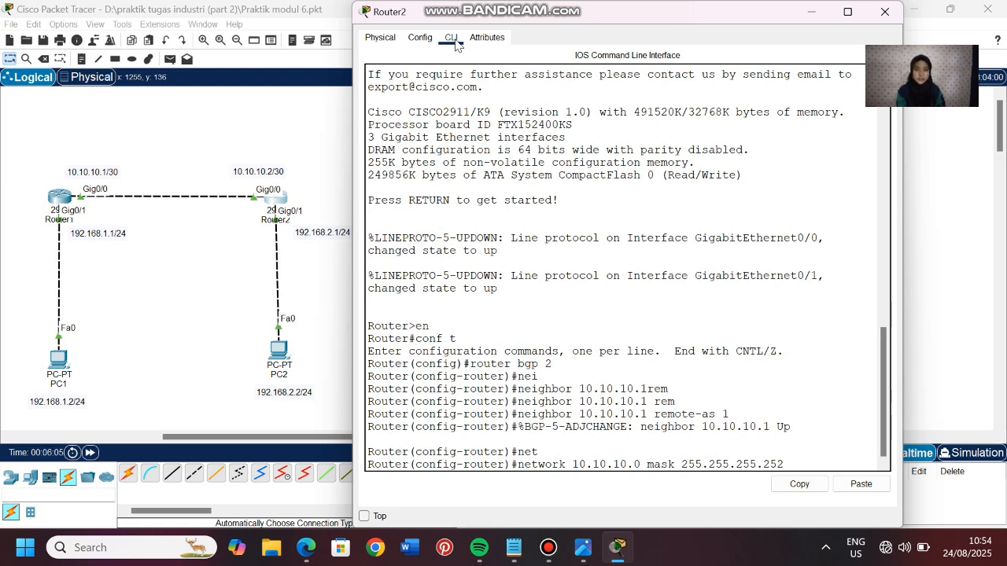
{"action": "key", "text": "Return"}
- Advertise network 192.168.2.0 with mask 255.255.255.0 in Router2's BGP configuration and exit router configuration mode
{"action": "type", "text": "net"}
{"action": "key", "text": "Tab"}
{"action": "type", "text": "1"}
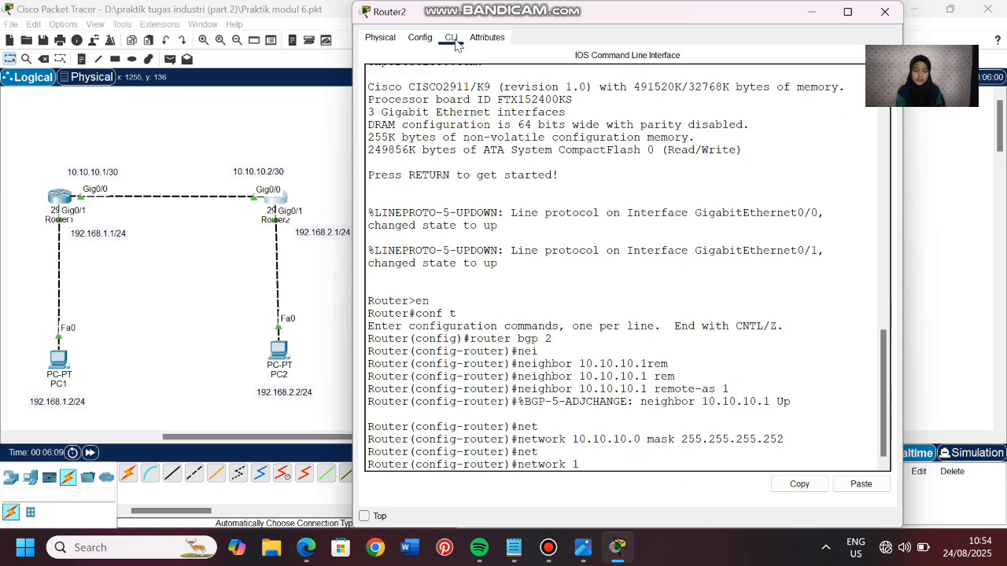
{"action": "type", "text": "92.168.2"}
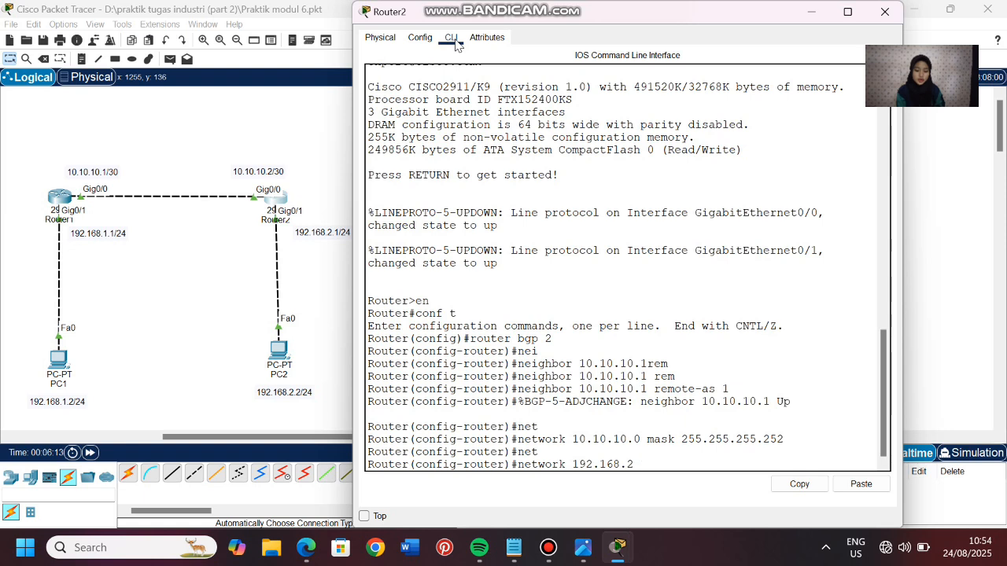
{"action": "type", "text": ".0 m"}
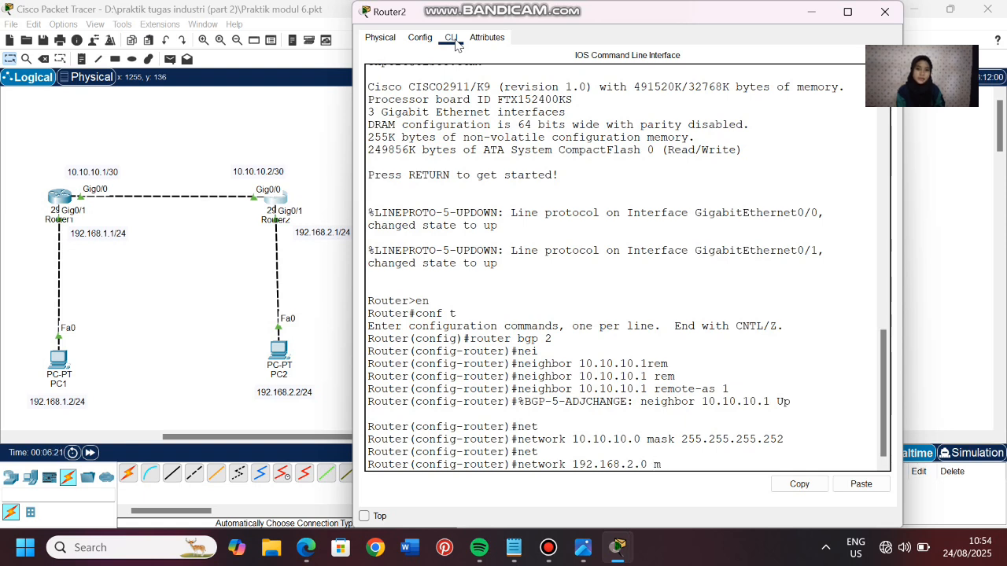
{"action": "type", "text": "ask "}
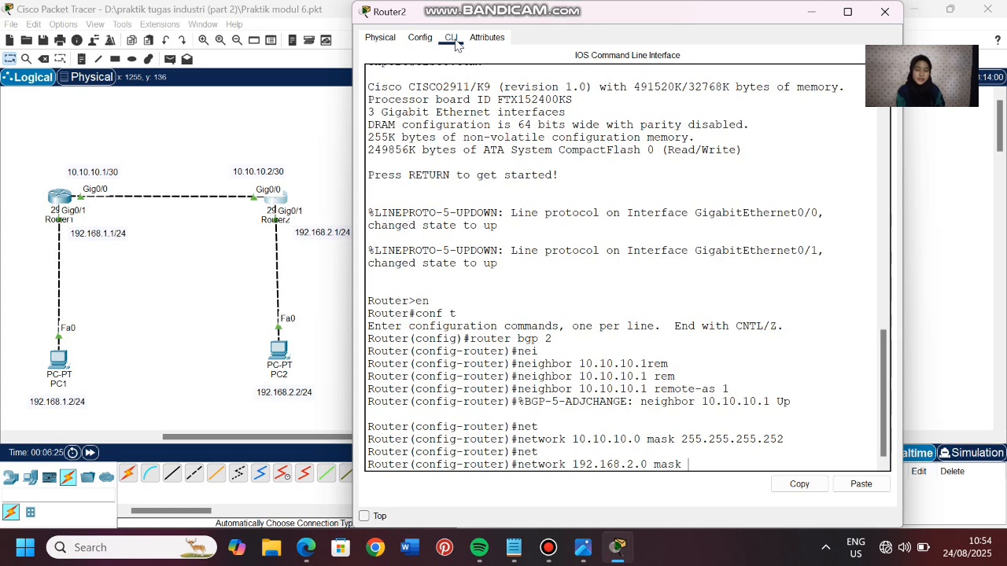
{"action": "type", "text": "255.255.255"}
{"action": "type", "text": ".0"}
{"action": "key", "text": "Return"}
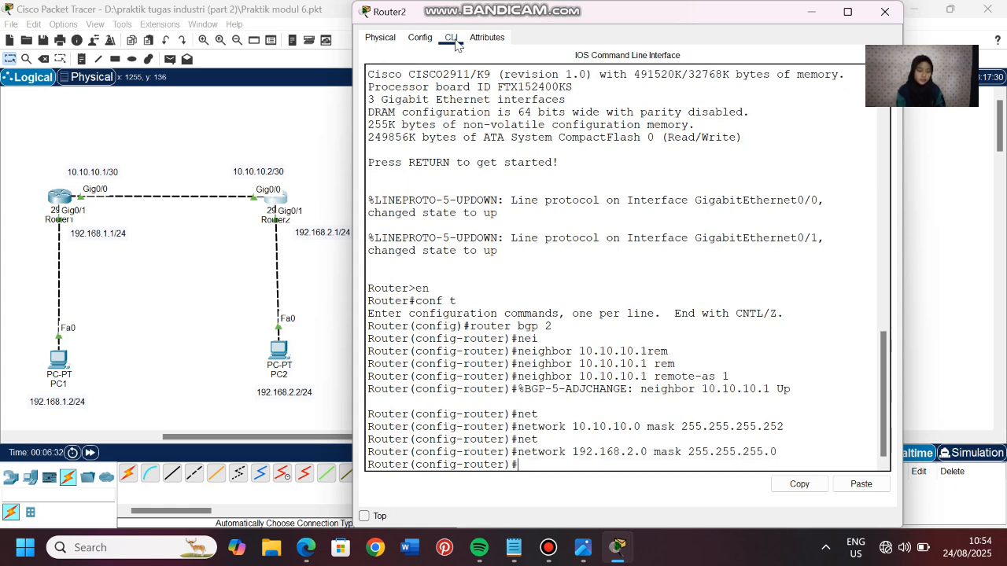
{"action": "type", "text": "ex"}
{"action": "key", "text": "Return"}
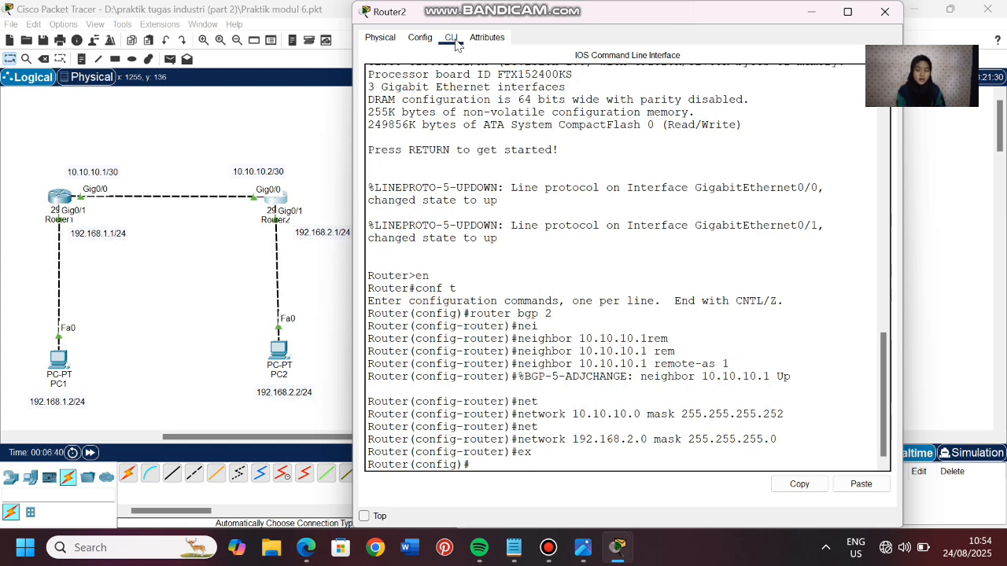
- Display Router2's BGP summary with do show ip bgp sum and examine the neighbor address and its State/PfxRcd value
{"action": "type", "text": "do show "}
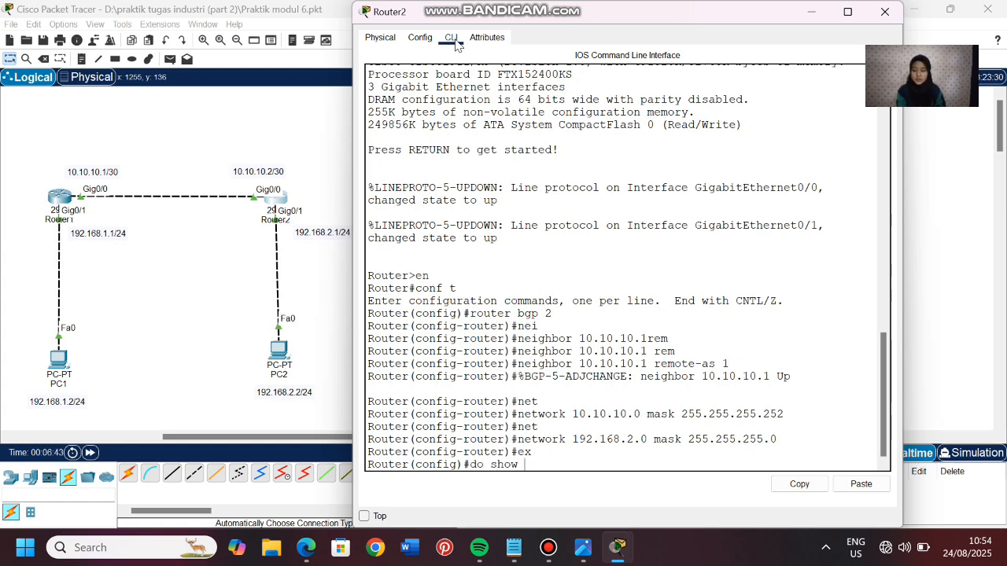
{"action": "type", "text": "ip bgp sum"}
{"action": "key", "text": "Return"}
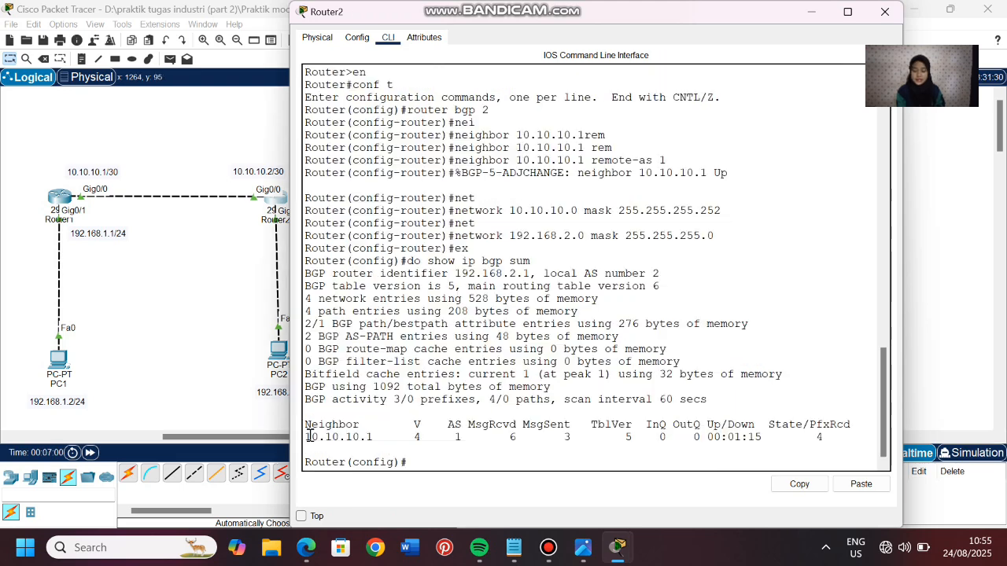
{"action": "left_click_drag", "start_coordinate": [312, 437], "coordinate": [378, 438]}
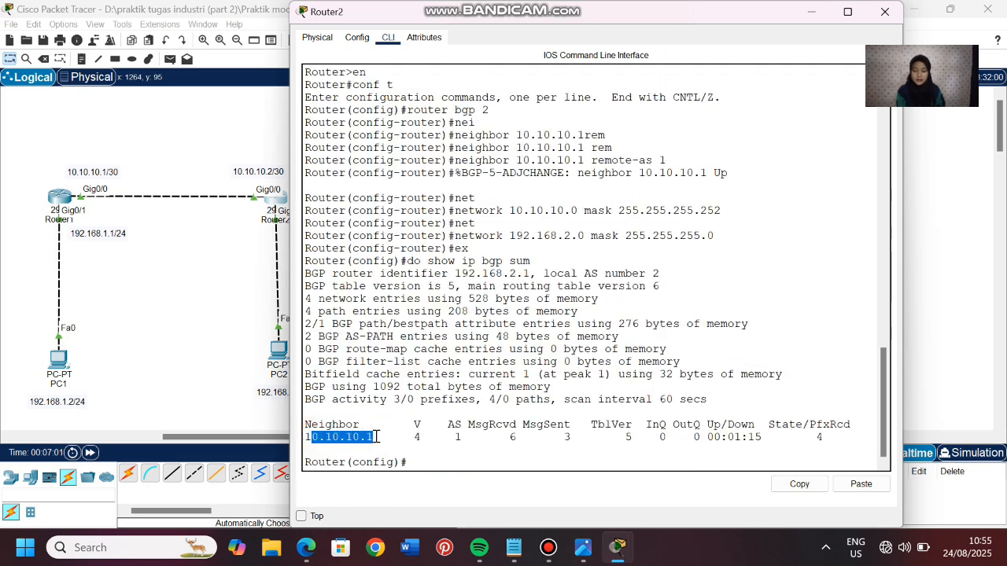
{"action": "left_click", "coordinate": [435, 462]}
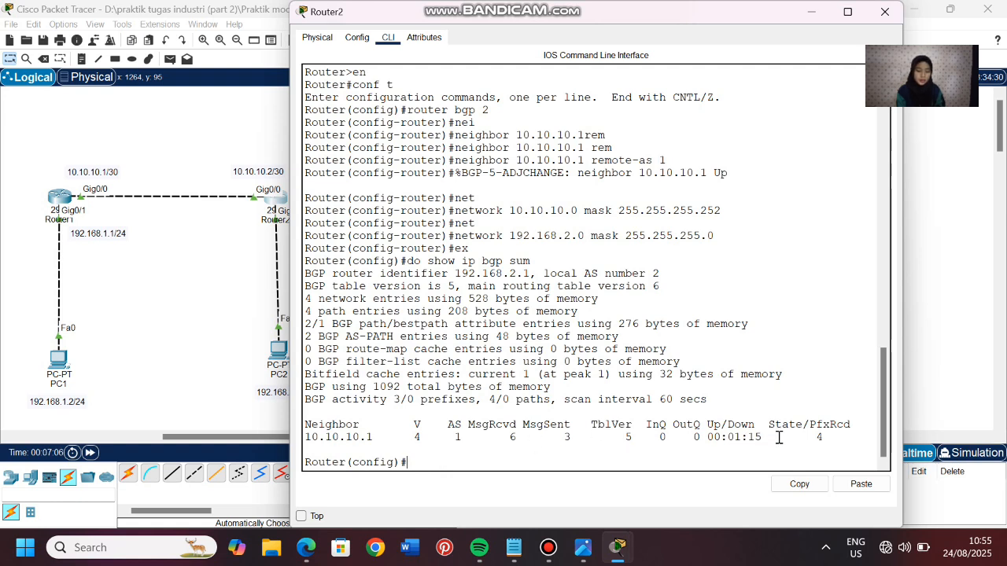
{"action": "mouse_move", "coordinate": [818, 430]}
{"action": "left_mouse_down"}
{"action": "mouse_move", "coordinate": [832, 439]}
{"action": "mouse_move", "coordinate": [805, 442]}
{"action": "left_mouse_up"}
{"action": "left_click", "coordinate": [829, 440]}
{"action": "left_click", "coordinate": [434, 461]}
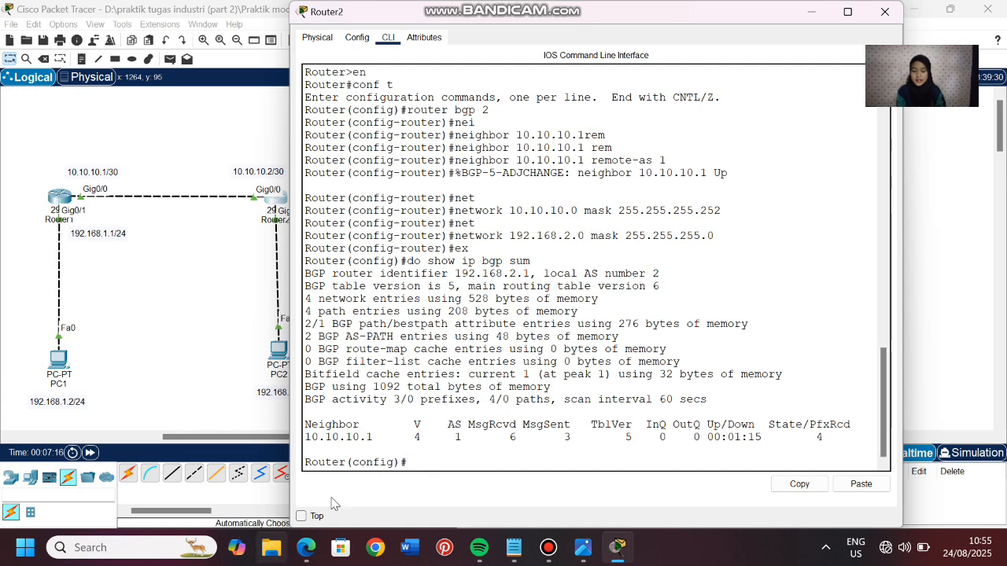
- Display Router2's routing table with do show ip route and examine the route marked B against the BGP code in the legend
{"action": "type", "text": "do sh"}
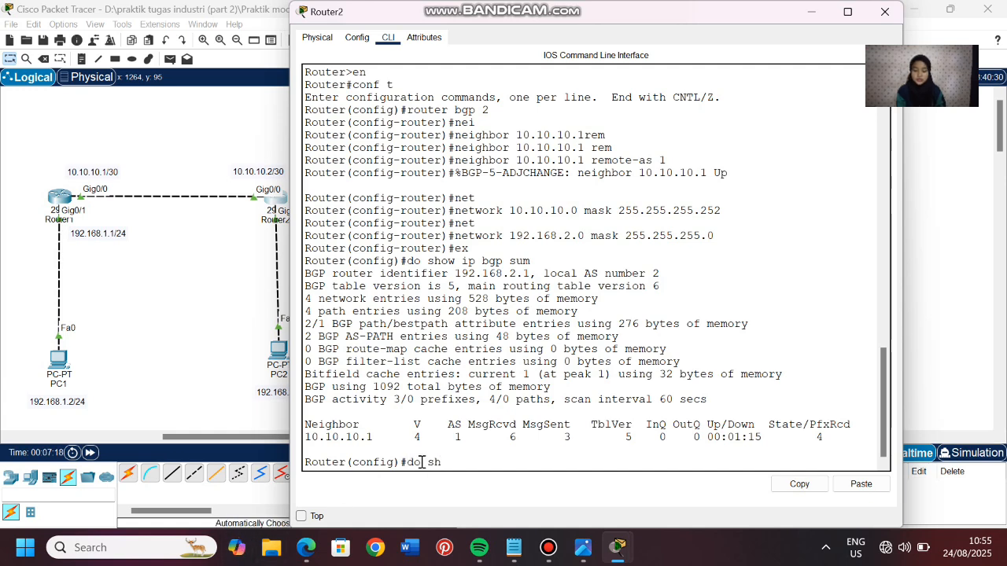
{"action": "type", "text": "ow ip route"}
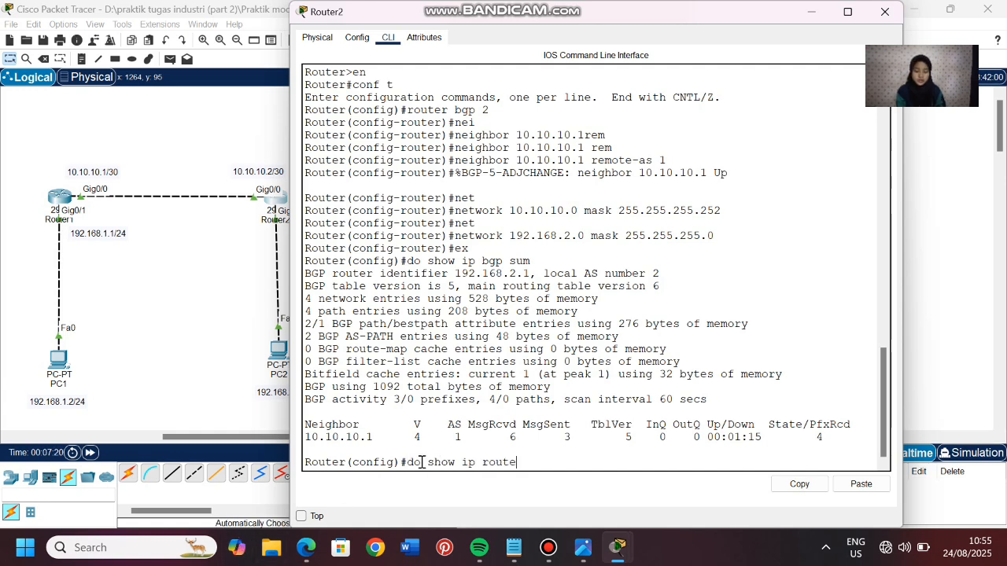
{"action": "key", "text": "Return"}
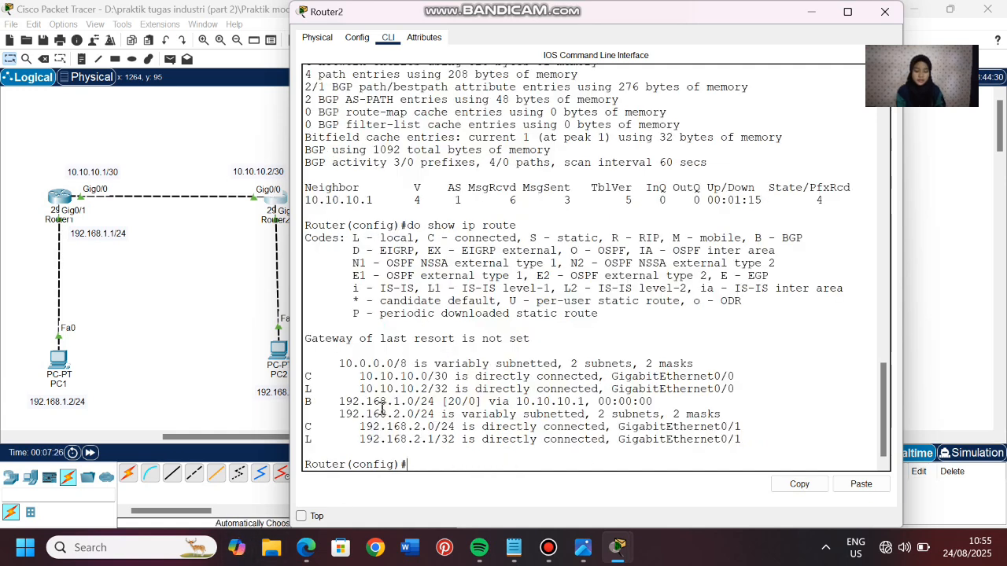
{"action": "left_click", "coordinate": [311, 397]}
{"action": "left_click_drag", "start_coordinate": [312, 399], "coordinate": [302, 403]}
{"action": "left_click_drag", "start_coordinate": [753, 239], "coordinate": [814, 240]}
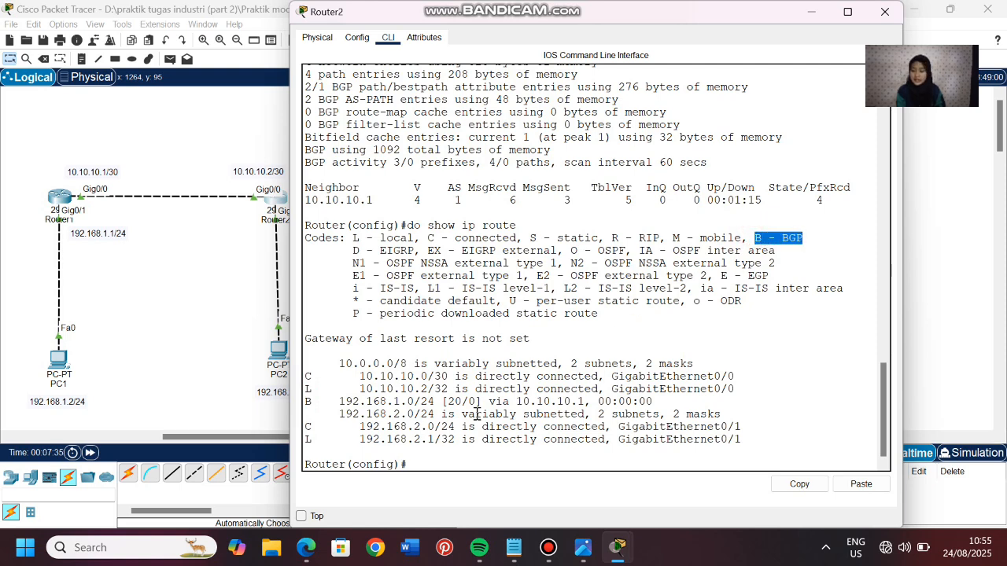
{"action": "left_click", "coordinate": [443, 458]}
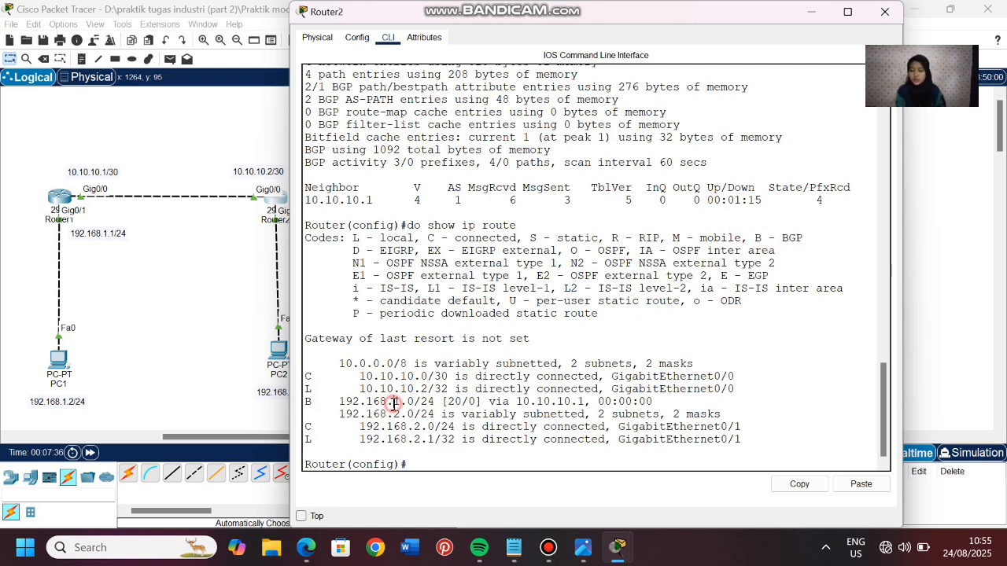
{"action": "left_click_drag", "start_coordinate": [393, 401], "coordinate": [422, 415]}
{"action": "left_click", "coordinate": [417, 464]}
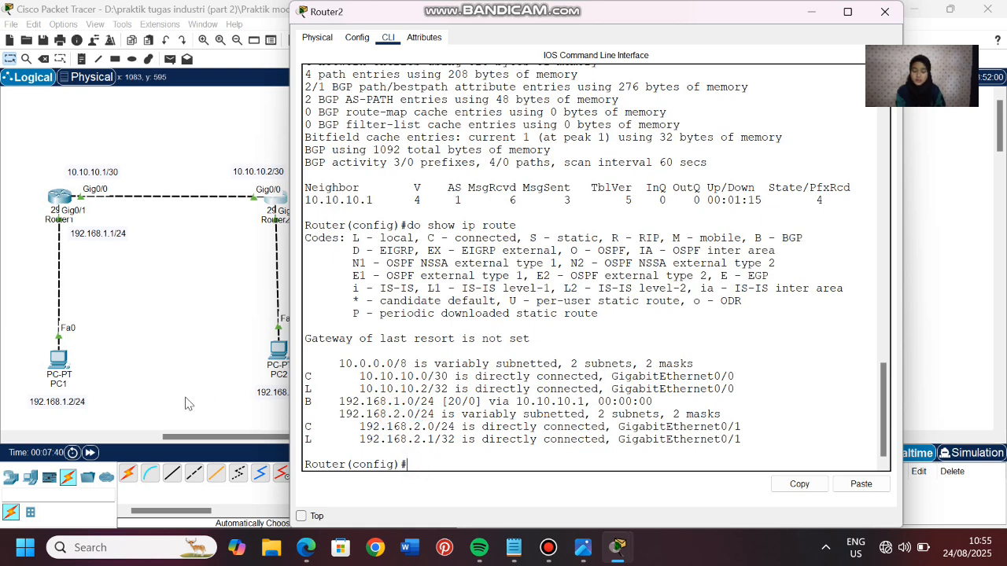
- Return to the topology and send a simple PDU from PC1 to PC2 to test connectivity
{"action": "left_click", "coordinate": [79, 388]}
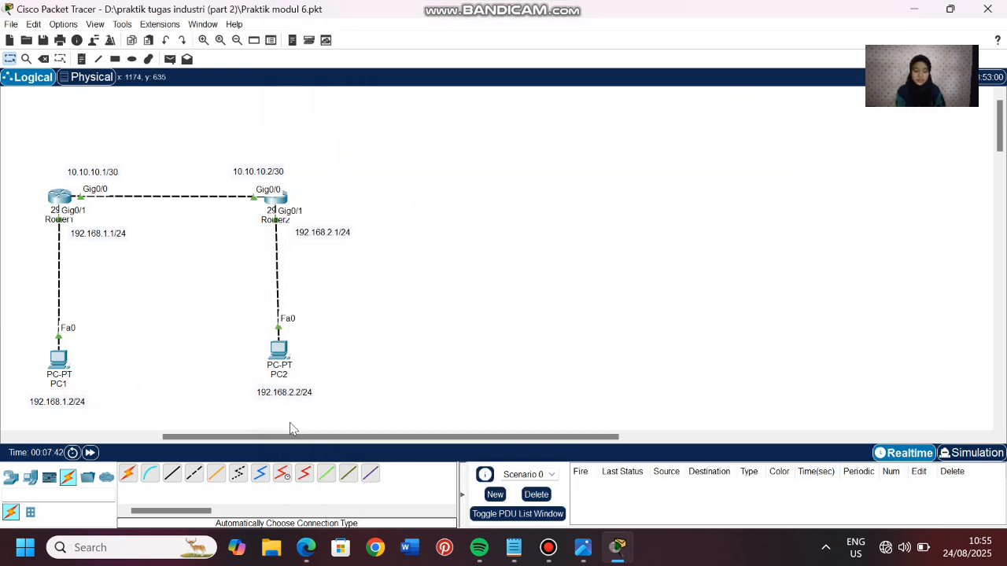
{"action": "left_click_drag", "start_coordinate": [285, 441], "coordinate": [206, 441]}
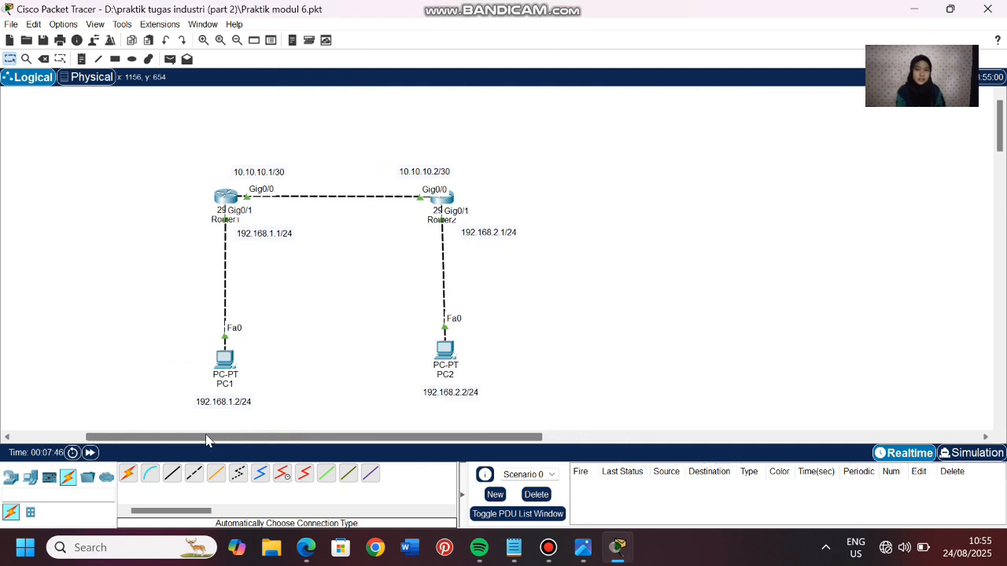
{"action": "left_click", "coordinate": [169, 59]}
{"action": "left_click", "coordinate": [226, 359]}
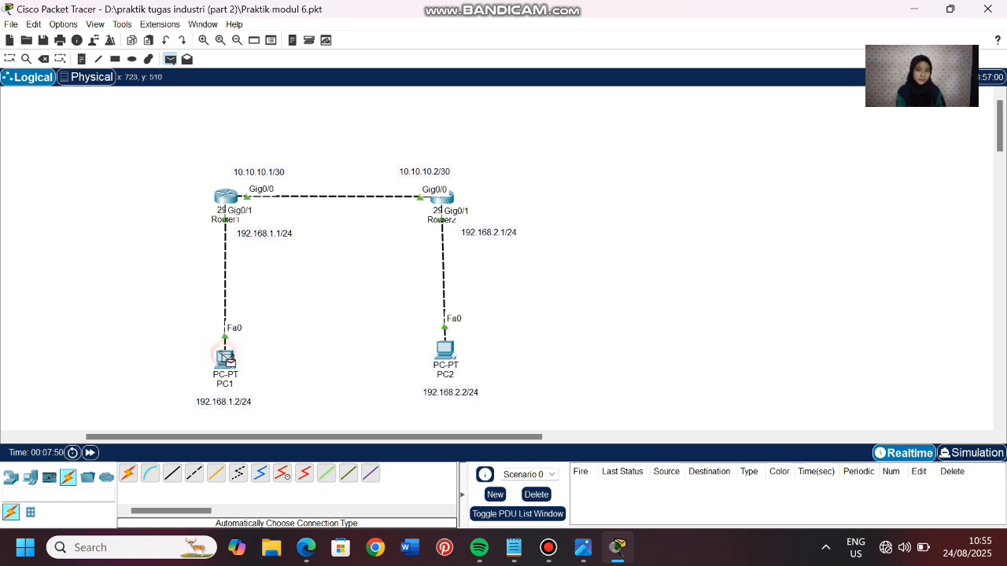
{"action": "left_click", "coordinate": [445, 354]}
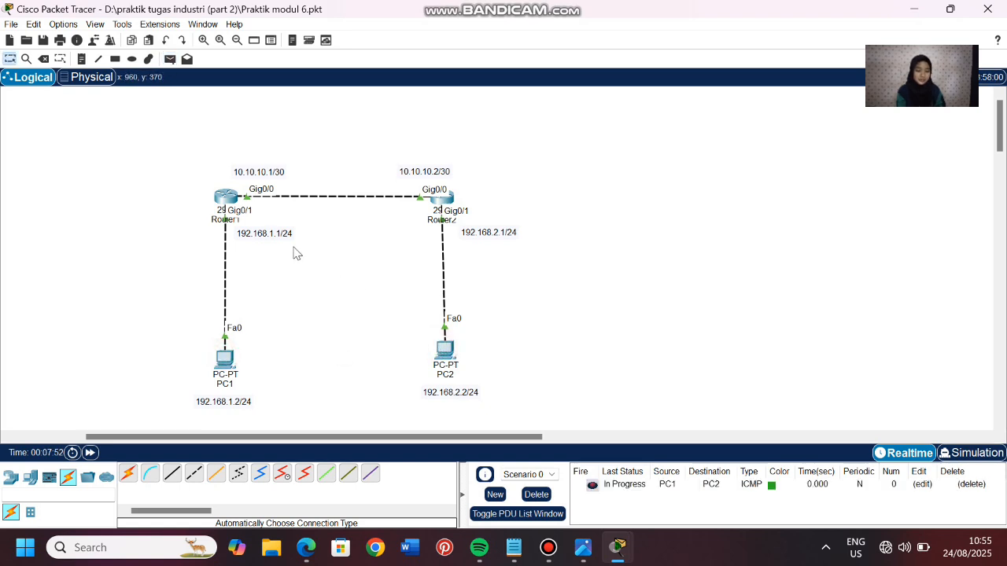
- Send a second simple PDU from PC1 to PC2 and check its delivery status in the PDU list
{"action": "left_click", "coordinate": [170, 59]}
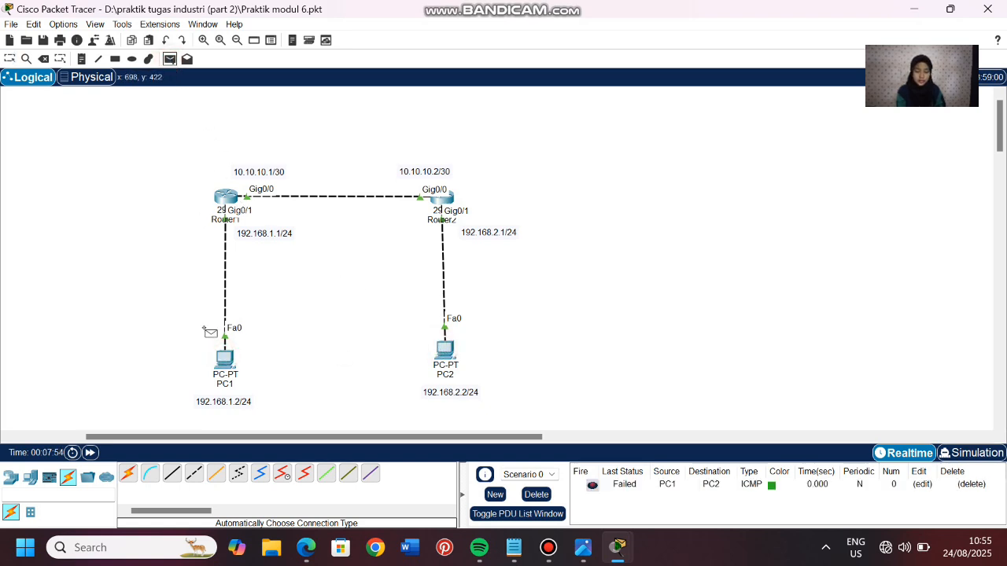
{"action": "left_click", "coordinate": [225, 359]}
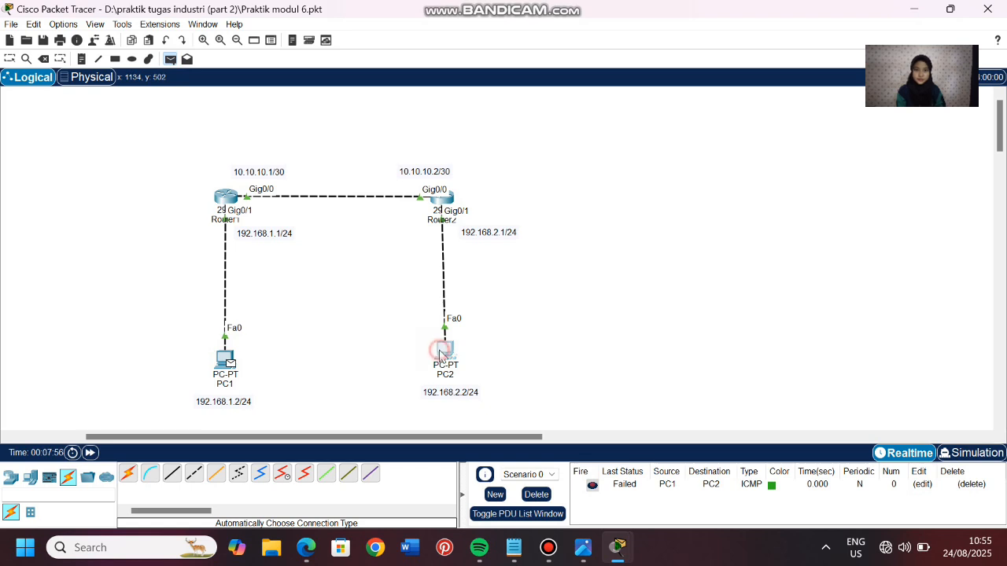
{"action": "left_click", "coordinate": [442, 352]}
{"action": "left_click", "coordinate": [622, 499]}
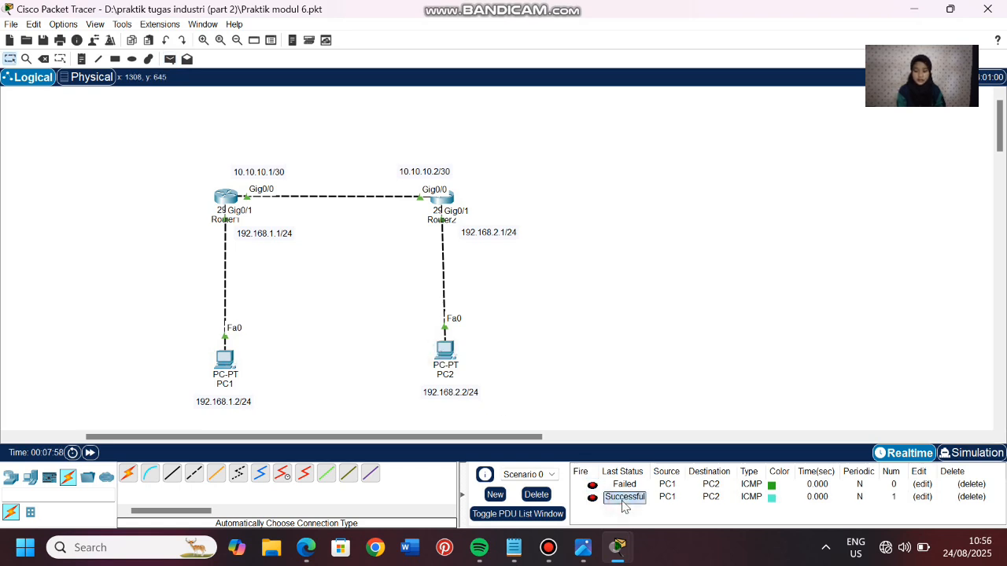
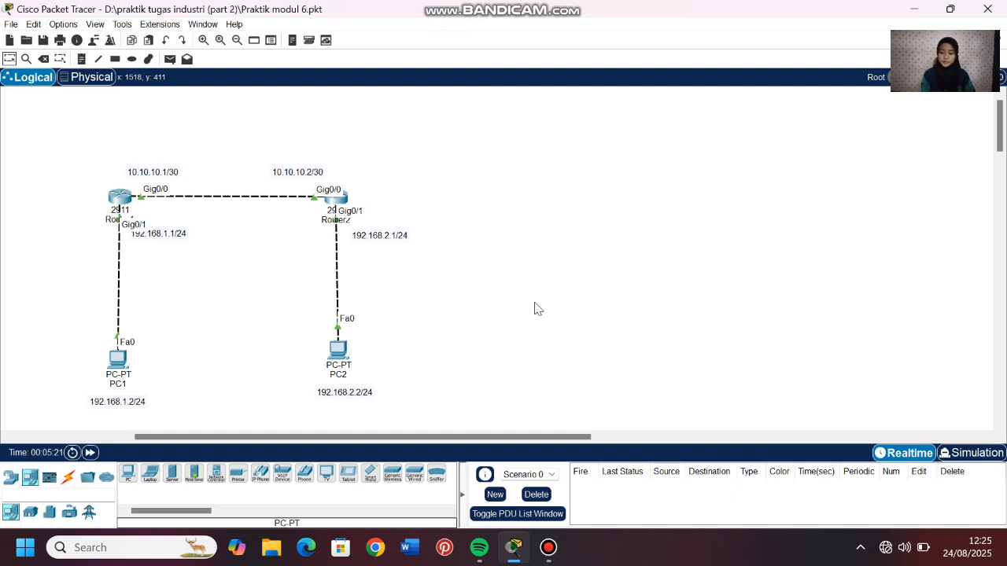
- Add a third 2911 router to the topology, on the empty area to the right of Router2
{"action": "left_click", "coordinate": [11, 477]}
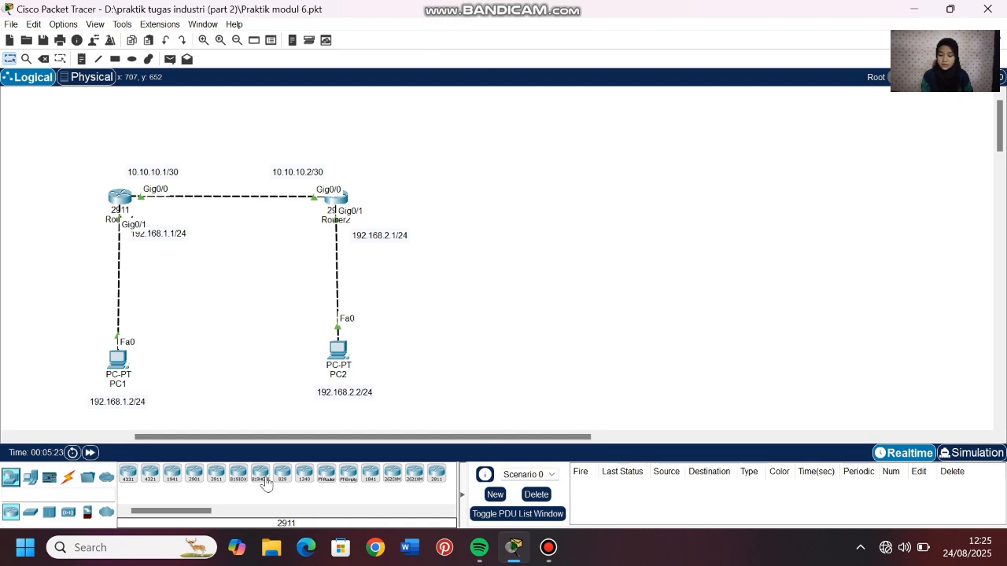
{"action": "left_click", "coordinate": [217, 474]}
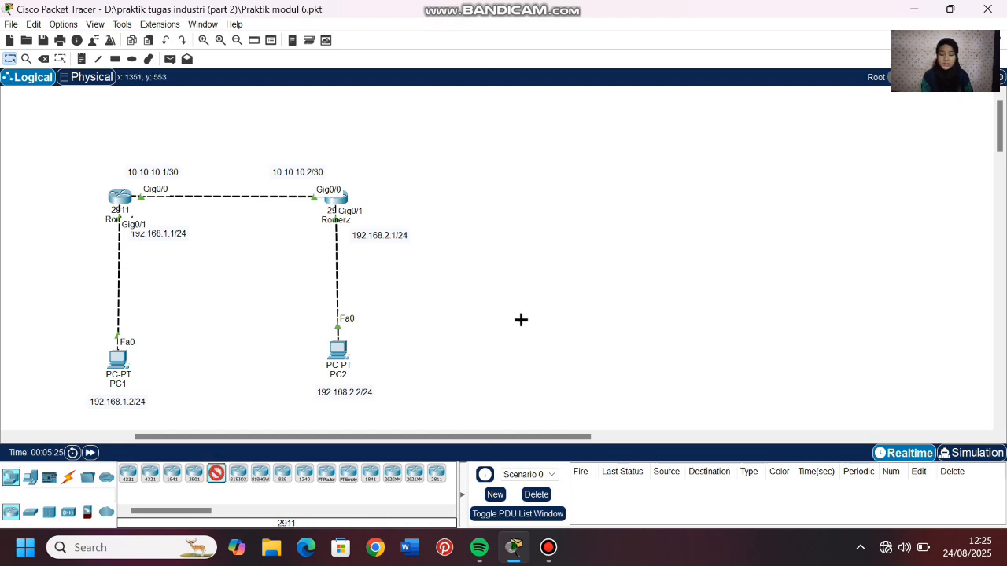
{"action": "left_click", "coordinate": [569, 192]}
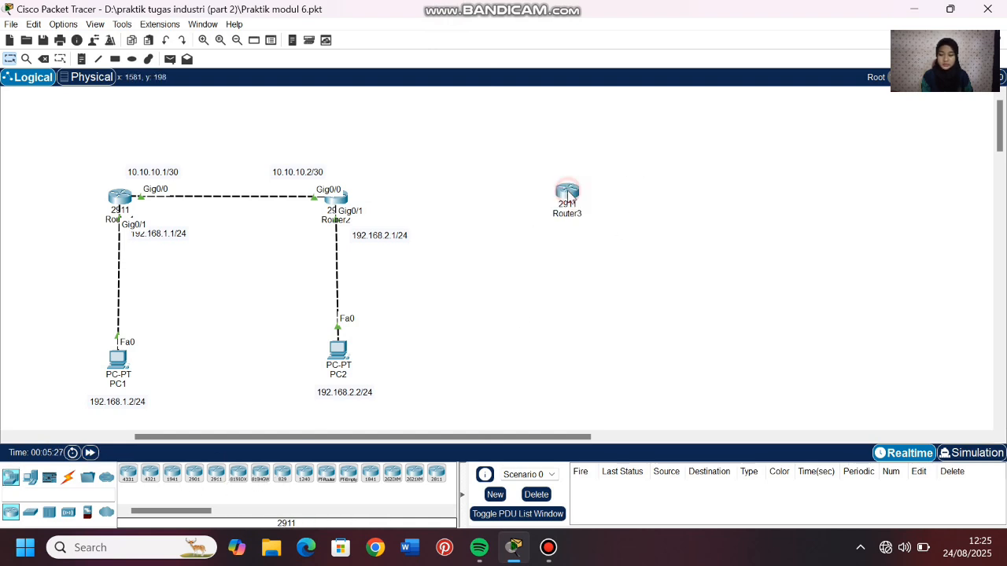
- Add a PC-PT end device to the topology, directly below Router3
{"action": "left_click", "coordinate": [30, 476]}
{"action": "left_click", "coordinate": [126, 473]}
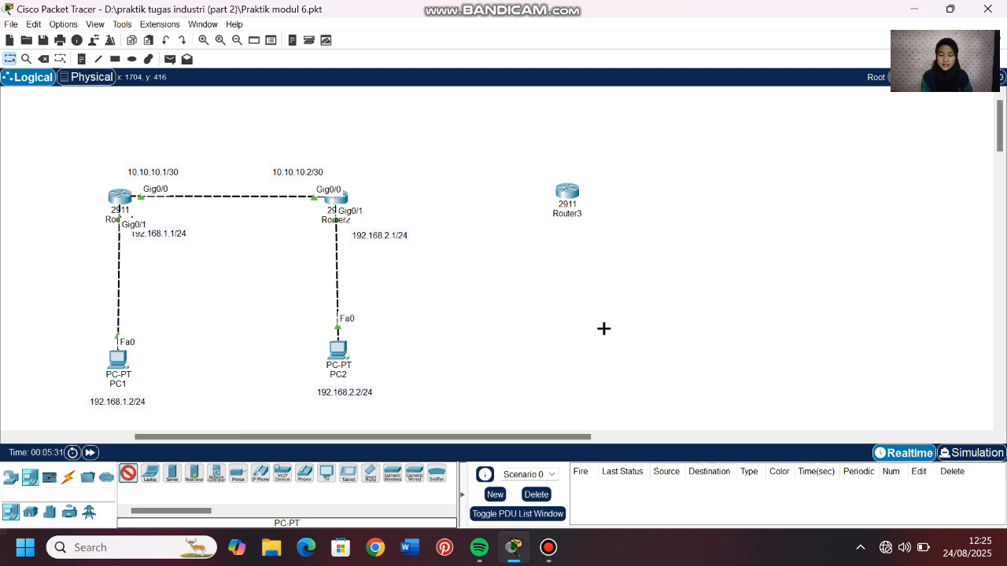
{"action": "left_click", "coordinate": [567, 354]}
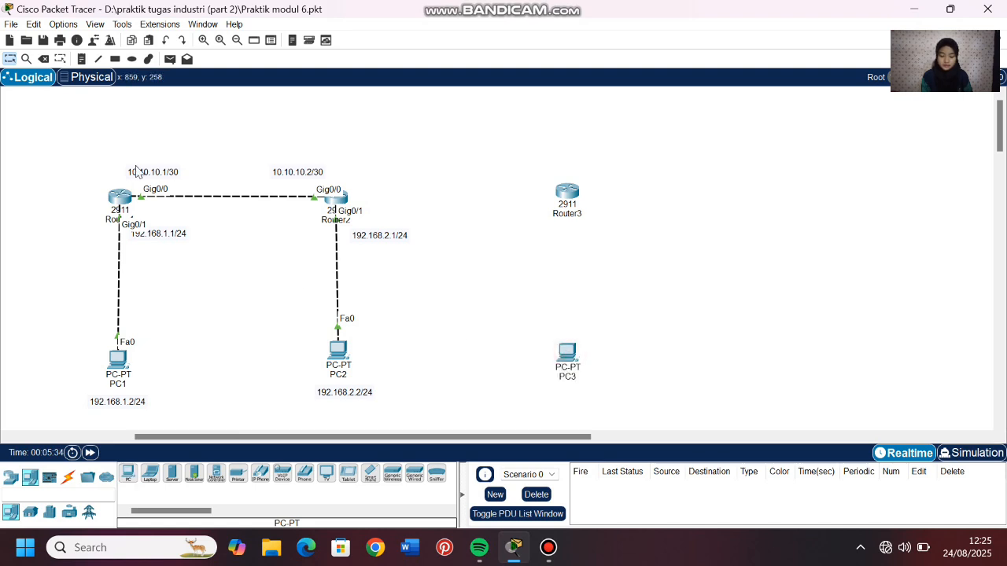
- Connect Router2 to Router3 with a cable of automatically chosen connection type
{"action": "left_click", "coordinate": [67, 476]}
{"action": "left_click", "coordinate": [128, 473]}
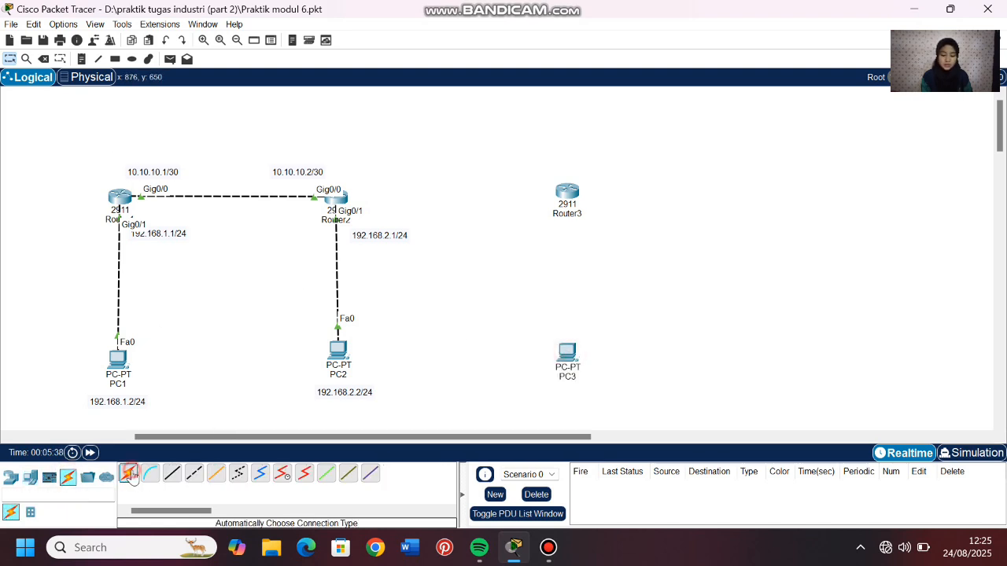
{"action": "left_click", "coordinate": [336, 199]}
{"action": "left_click", "coordinate": [568, 194]}
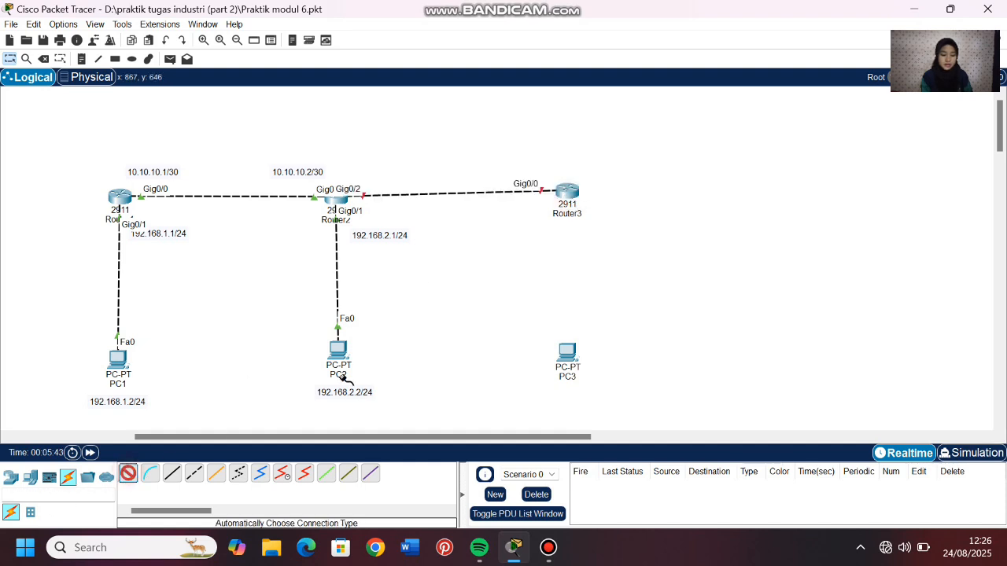
- Cable Router3 to PC3 with the automatic connection type and move both devices slightly to level them with Router2 and PC2
{"action": "left_click", "coordinate": [567, 194]}
{"action": "left_click", "coordinate": [567, 354]}
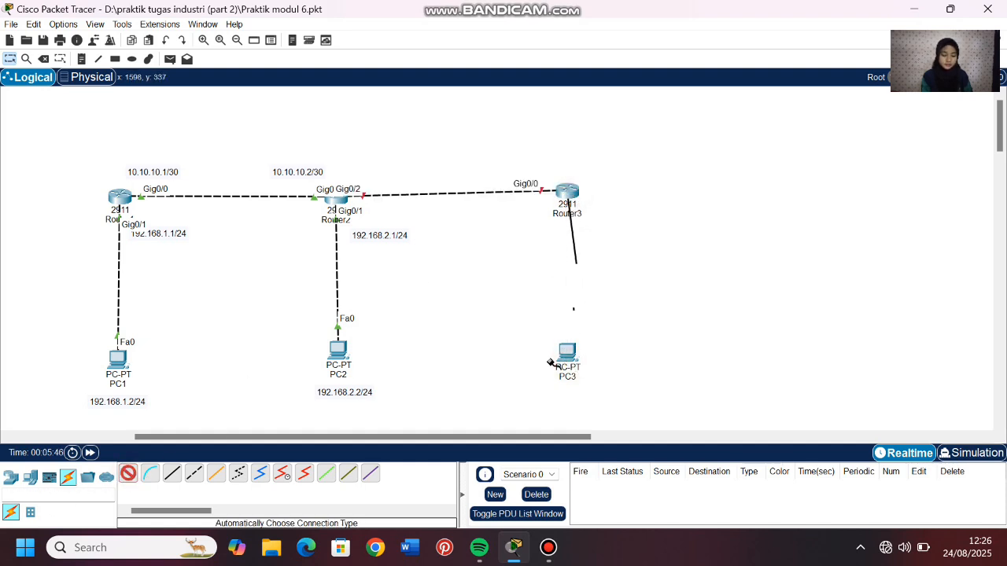
{"action": "left_click", "coordinate": [568, 353]}
{"action": "left_click_drag", "start_coordinate": [566, 207], "coordinate": [549, 214]}
{"action": "left_click_drag", "start_coordinate": [565, 356], "coordinate": [549, 360]}
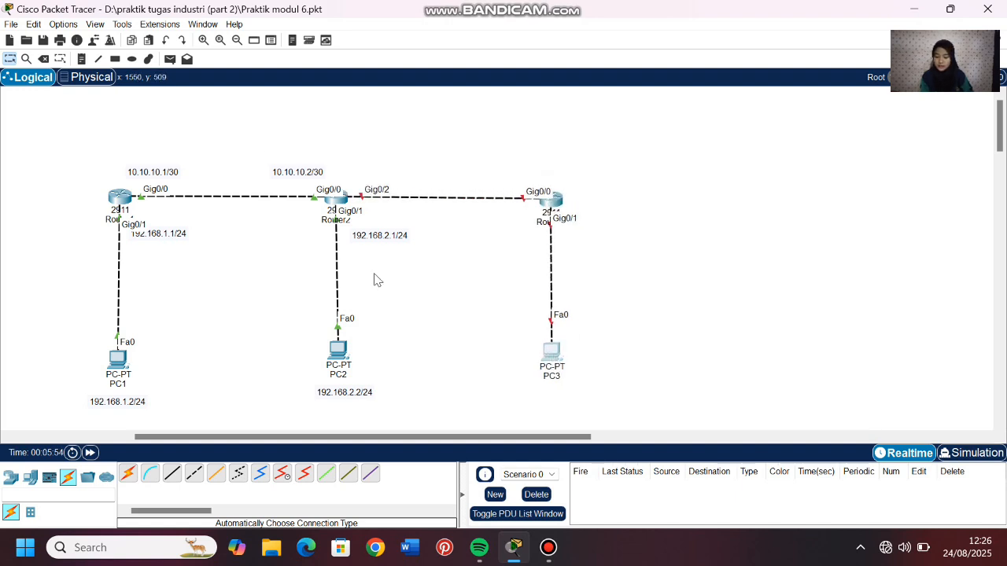
- Label the Router2–Router3 link with notes: 10.10.20.1/30 above Router2's Gig0/2 and 10.10.20.2/30 above Router3's Gig0/0
{"action": "left_click", "coordinate": [81, 59]}
{"action": "left_click", "coordinate": [363, 165]}
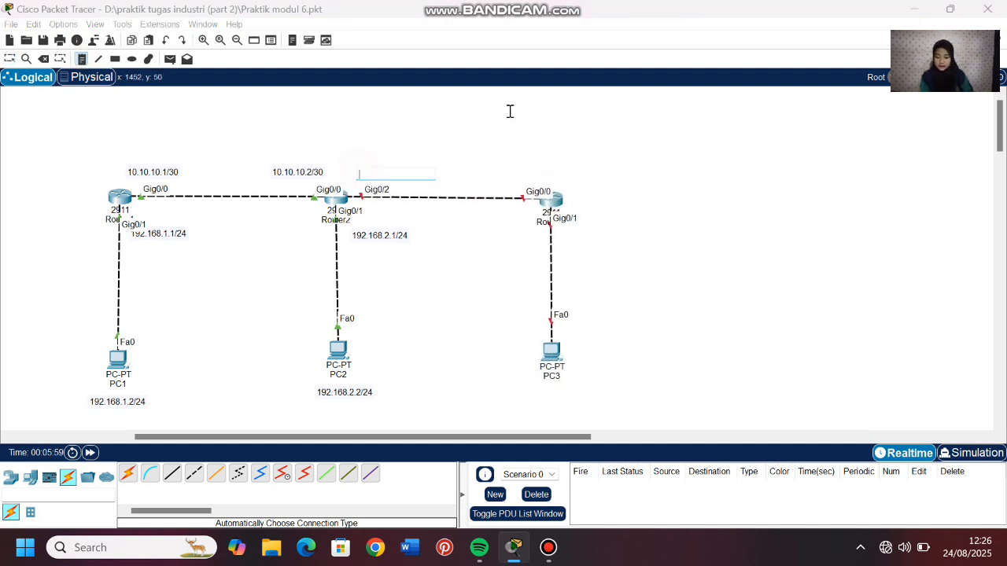
{"action": "type", "text": "10.10.20.1/30"}
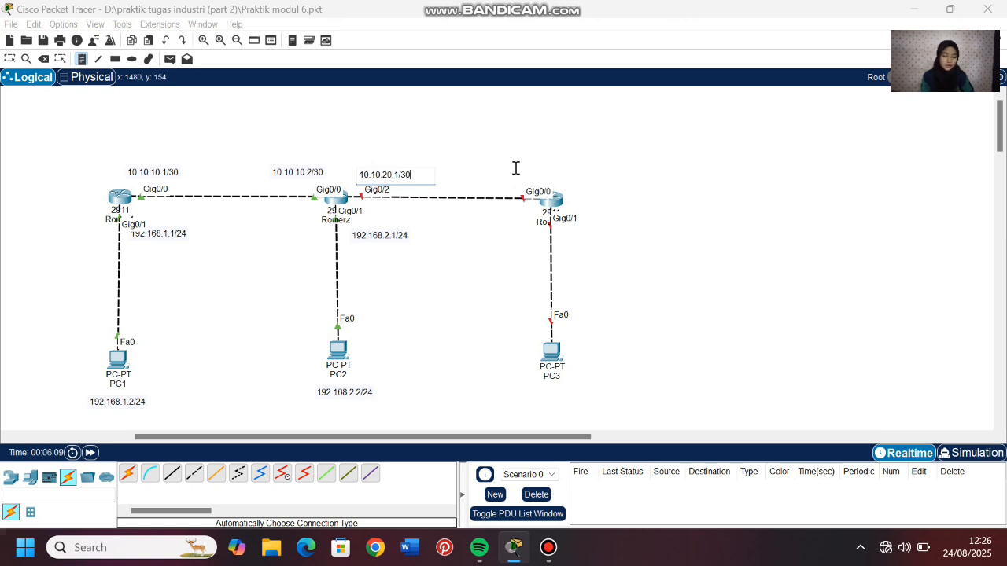
{"action": "left_click", "coordinate": [504, 165]}
{"action": "type", "text": "10.10.10"}
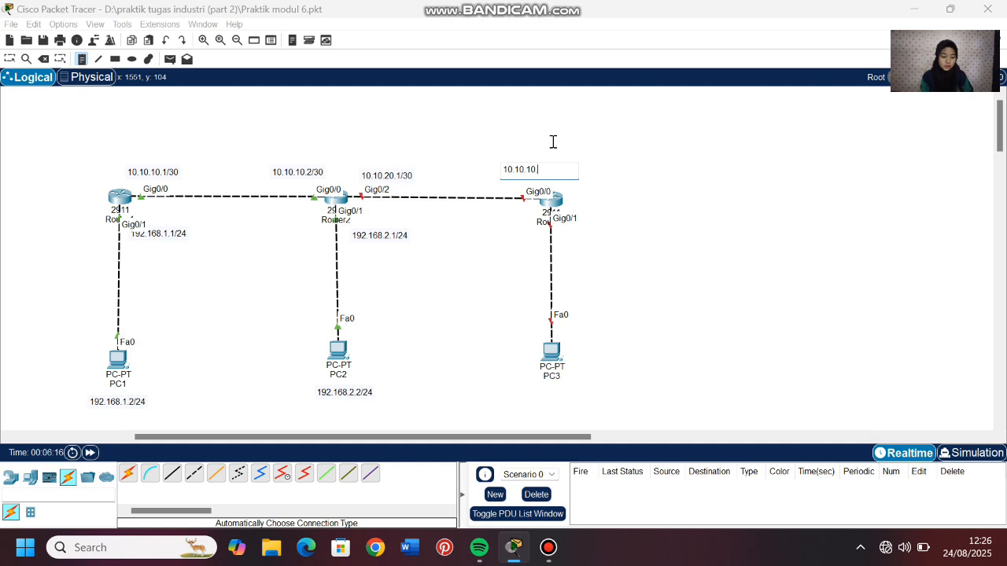
{"action": "type", "text": ".20"}
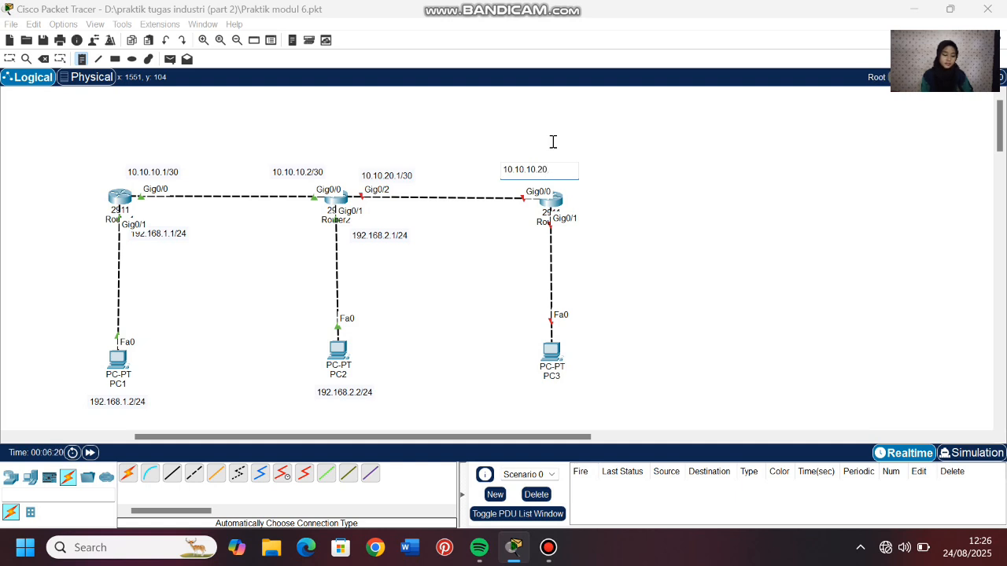
{"action": "type", "text": ".2/30"}
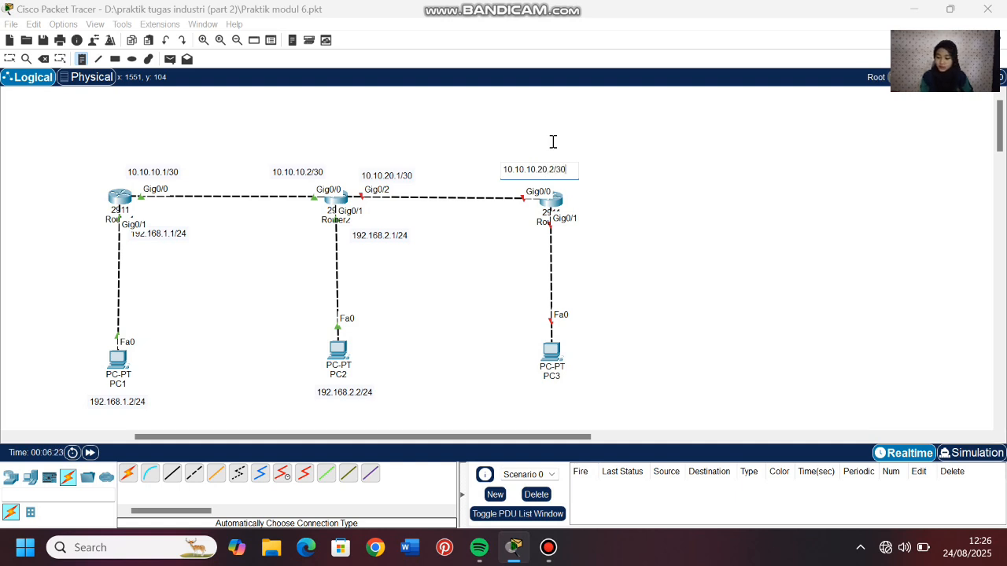
{"action": "key", "text": "BackSpace"}
{"action": "key", "text": "BackSpace"}
{"action": "key", "text": "BackSpace"}
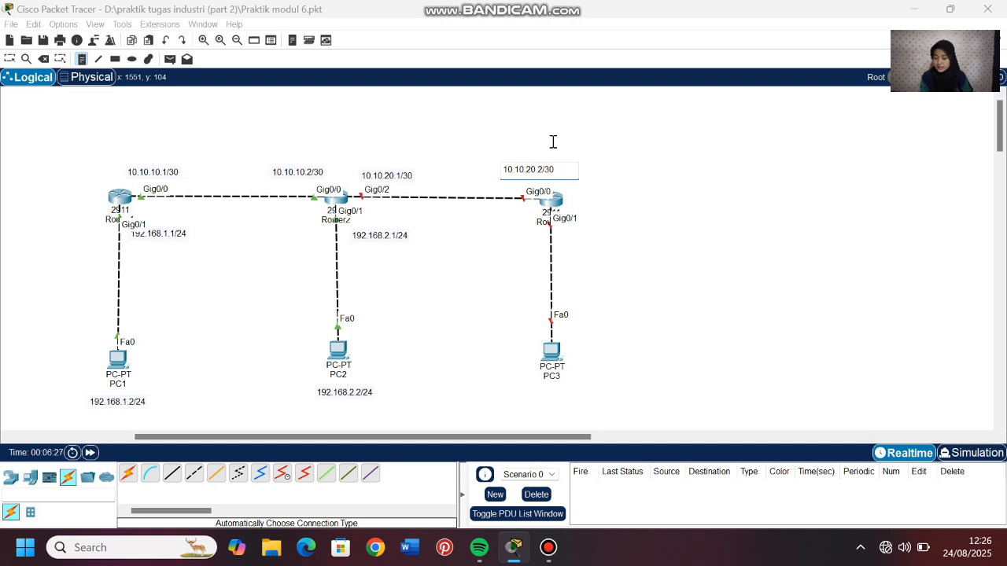
- Place the notes 192.168.3.1/24 beside Router3's Gig0/1 and 192.168.3.2/24 below PC3, and return to selection mode
{"action": "left_click", "coordinate": [568, 241]}
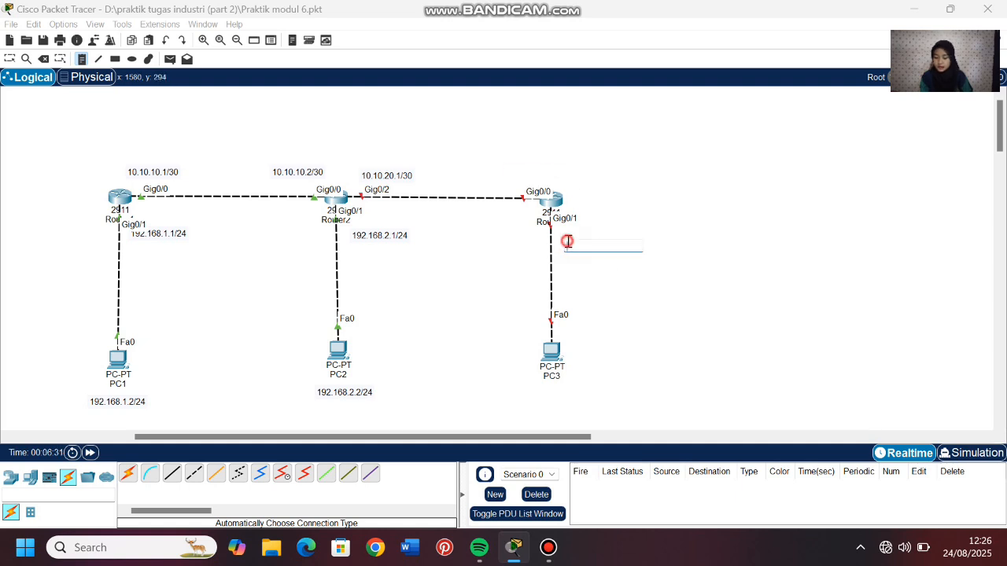
{"action": "type", "text": "192.168"}
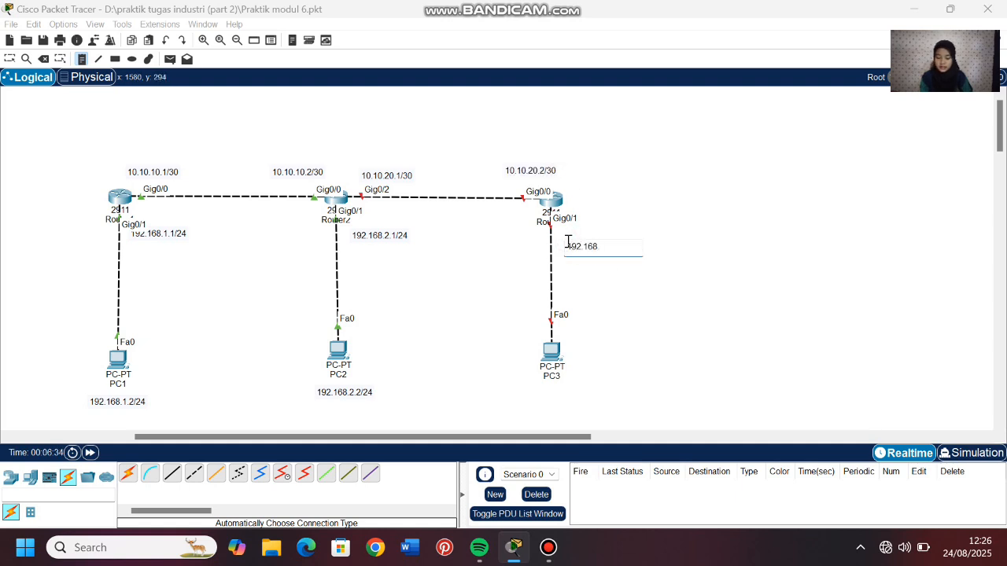
{"action": "type", "text": ".3.1/24"}
{"action": "left_click", "coordinate": [531, 392]}
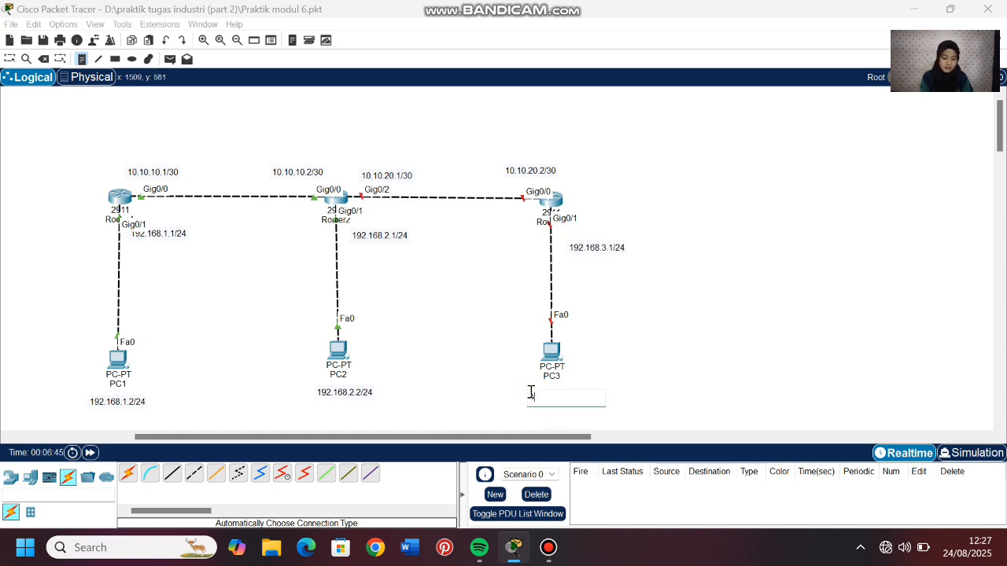
{"action": "type", "text": "192.168.3.2/24"}
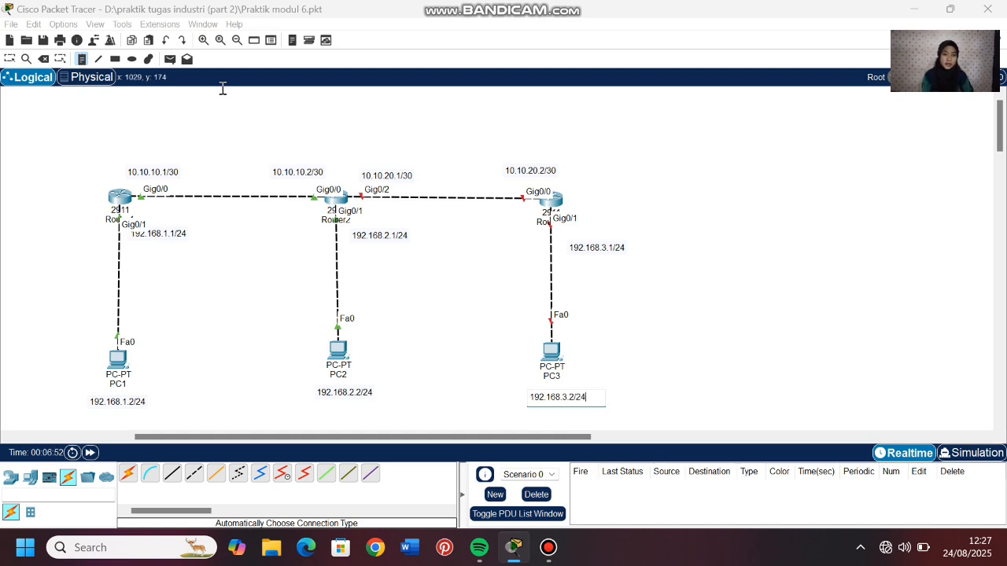
{"action": "left_click", "coordinate": [9, 58]}
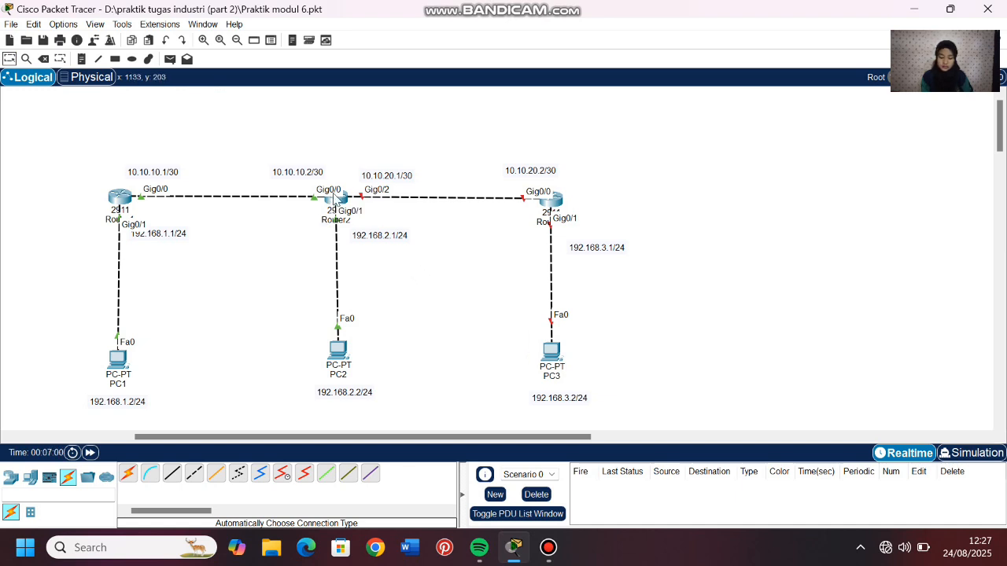
{"action": "key", "text": "Escape"}
- Open Router2's command line and enter global configuration mode with en and conf t
{"action": "left_click", "coordinate": [338, 200]}
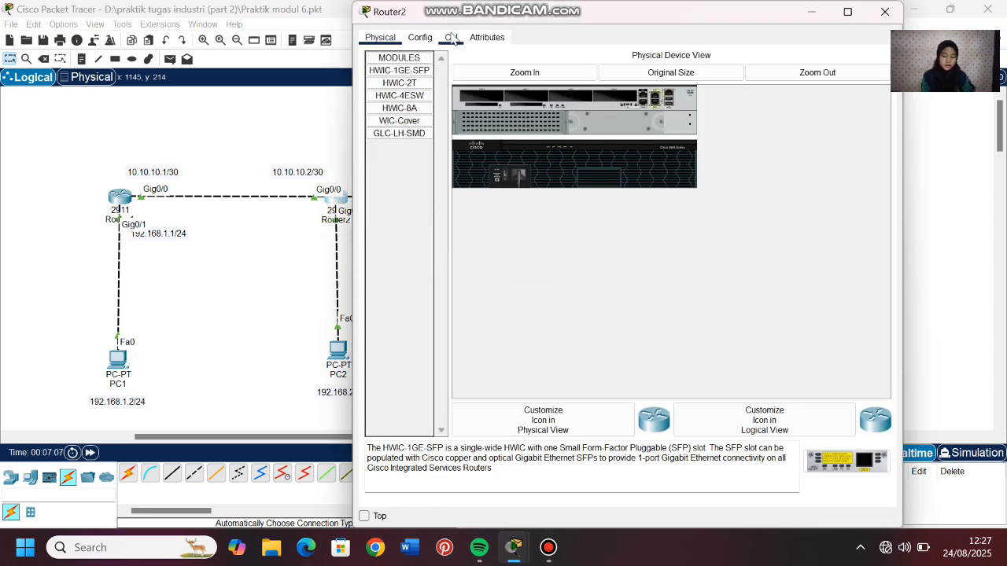
{"action": "left_click", "coordinate": [450, 37]}
{"action": "left_click_drag", "start_coordinate": [259, 438], "coordinate": [355, 438]}
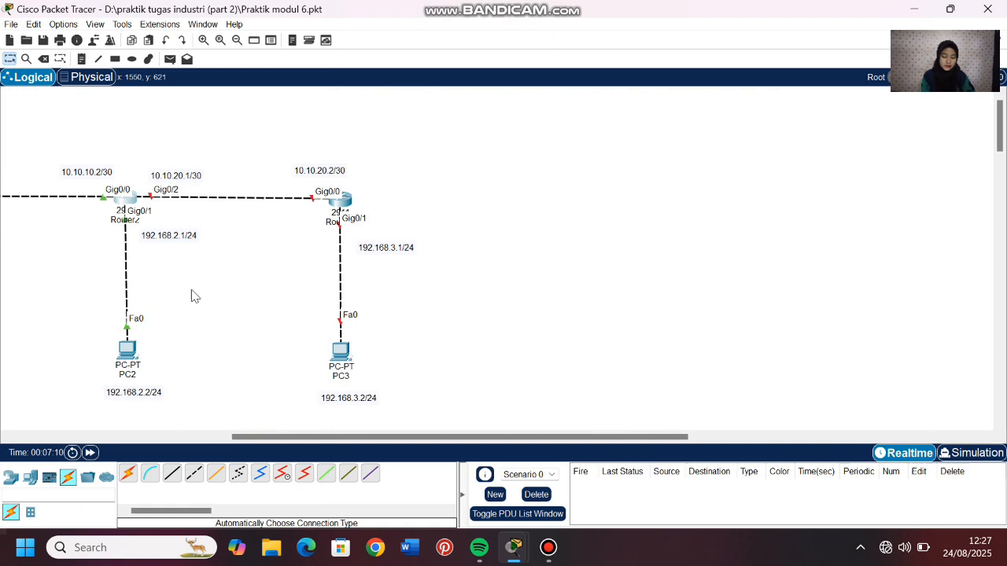
{"action": "left_click", "coordinate": [128, 202]}
{"action": "key", "text": "Return"}
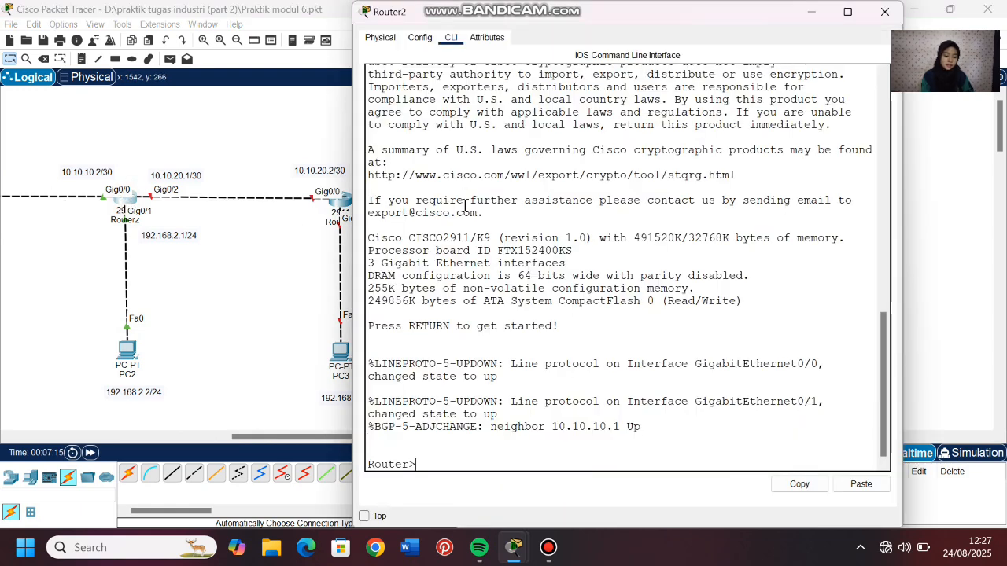
{"action": "type", "text": "en"}
{"action": "key", "text": "Return"}
{"action": "type", "text": "conf t"}
{"action": "key", "text": "Return"}
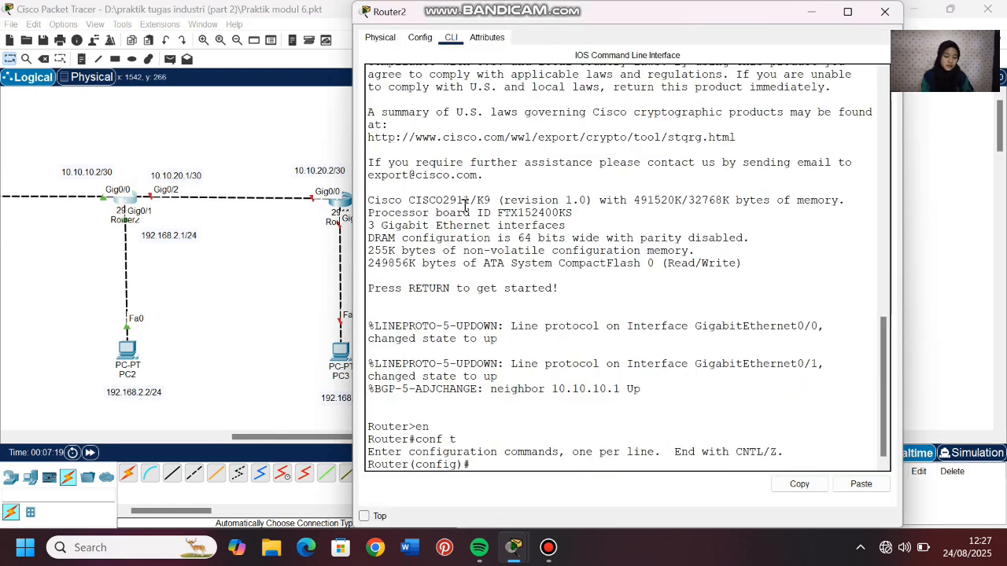
- Enable Router2's interface gig0/2 with no sh
{"action": "type", "text": "ing gig"}
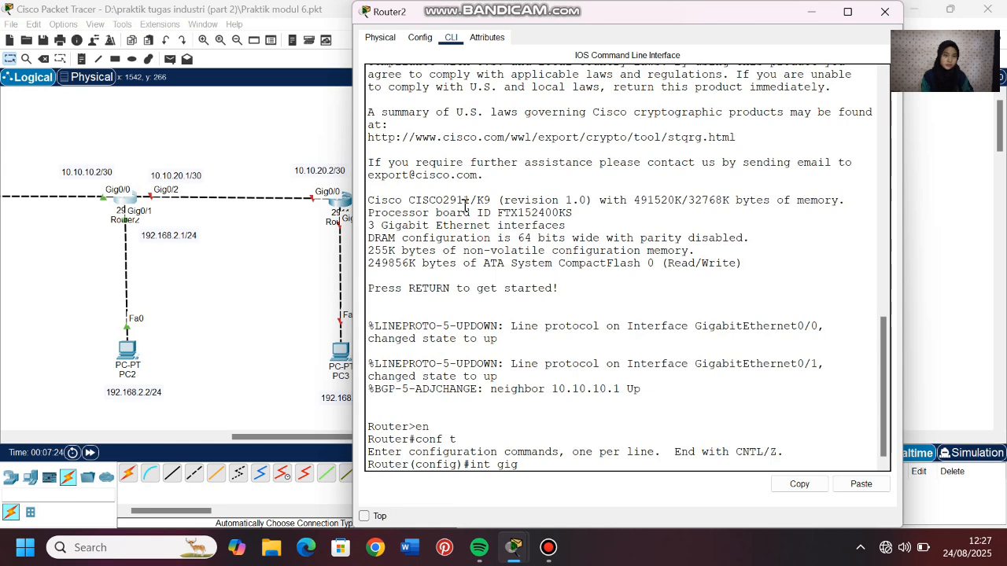
{"action": "type", "text": "0/2"}
{"action": "key", "text": "Return"}
{"action": "type", "text": "no sh"}
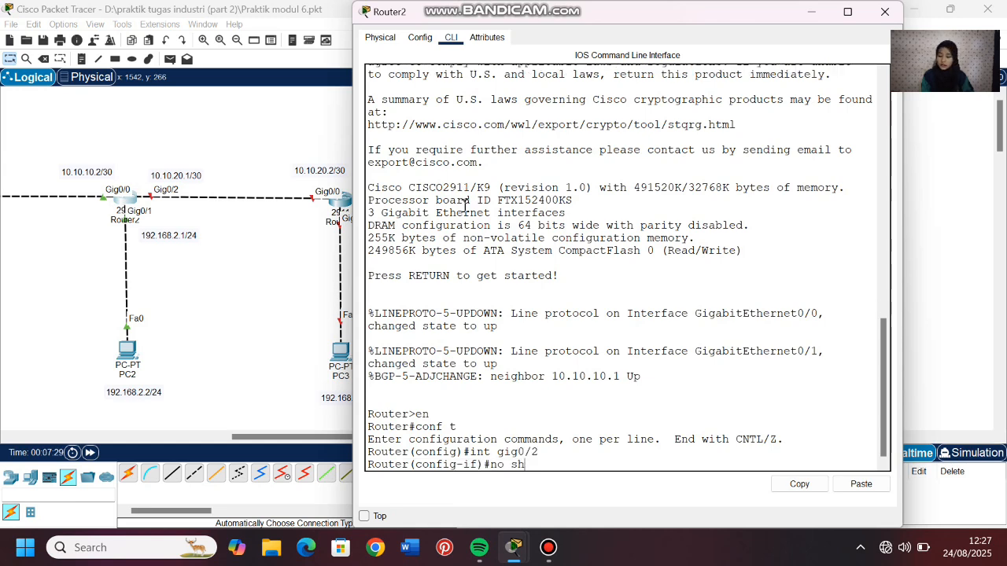
{"action": "key", "text": "Return"}
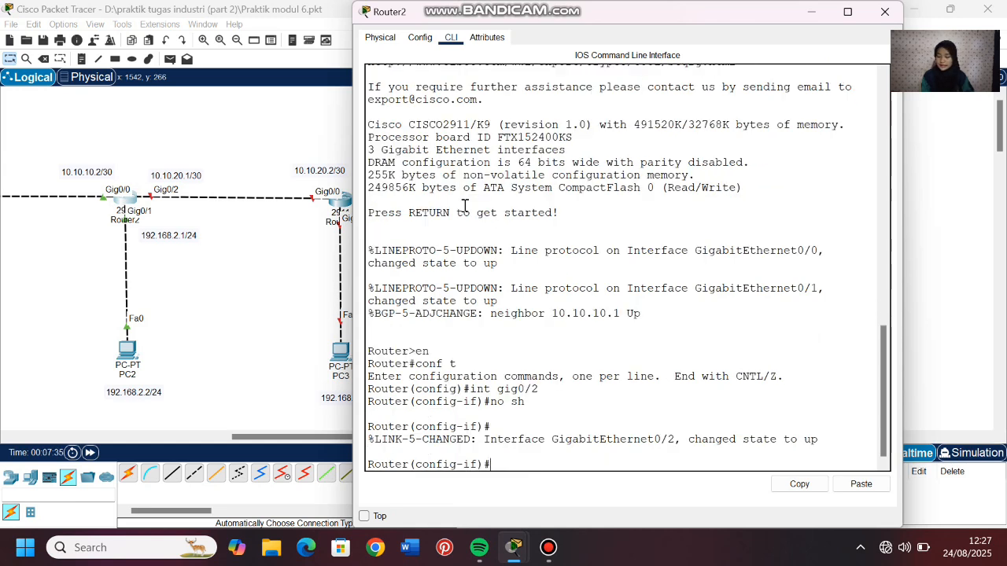
- Assign IP address 10.10.20.1 with mask 255.255.255.252 to Router2's gig0/2 and return to the topology
{"action": "type", "text": "ip add"}
{"action": "key", "text": "Tab"}
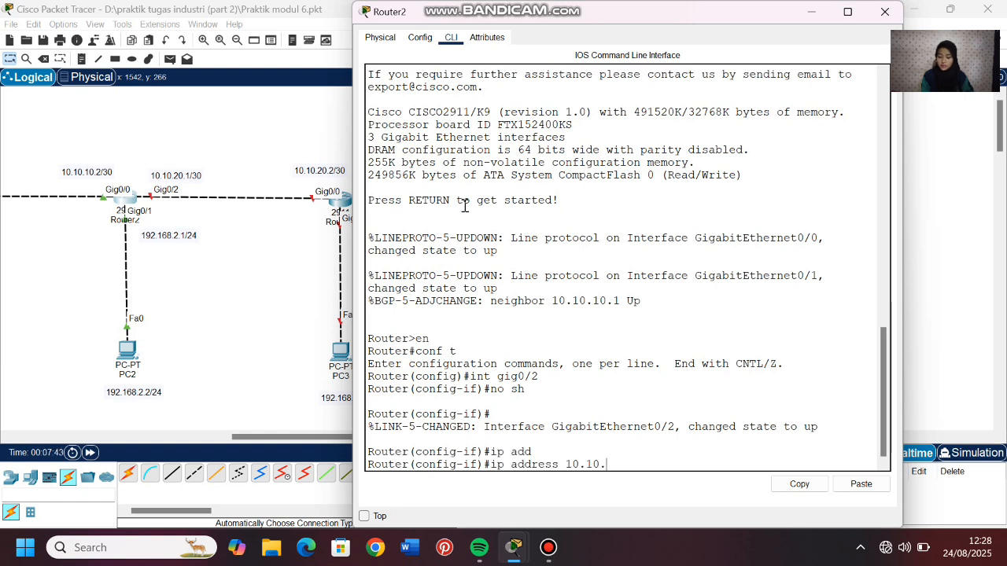
{"action": "type", "text": "10.10.20.1 255.255.255.252"}
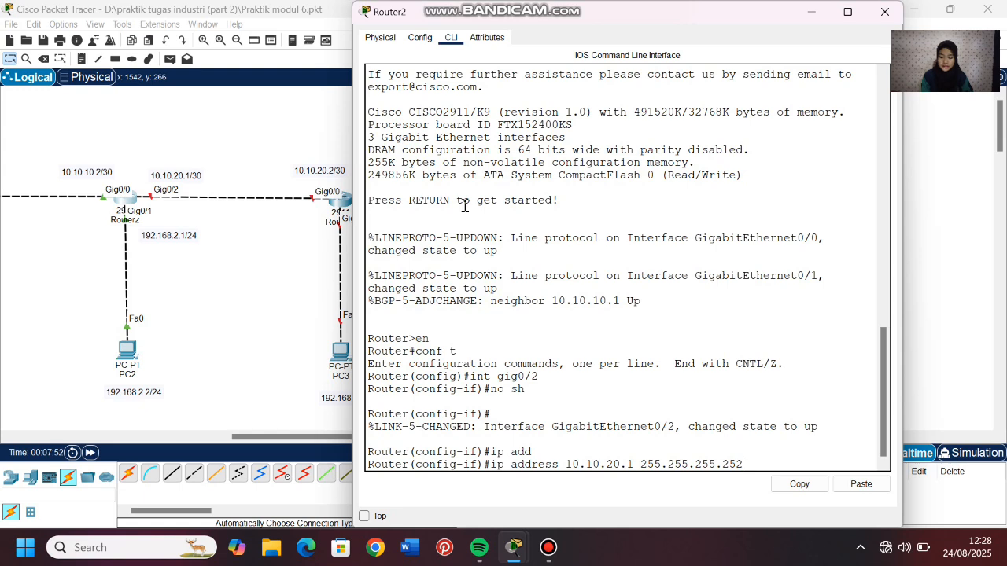
{"action": "key", "text": "Return"}
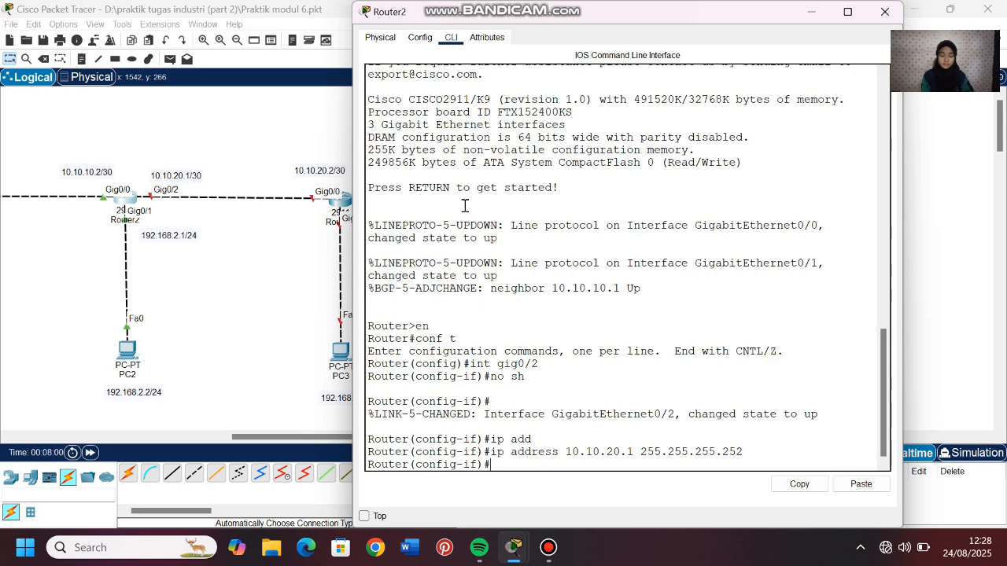
{"action": "key", "text": "Return"}
{"action": "left_click", "coordinate": [283, 282]}
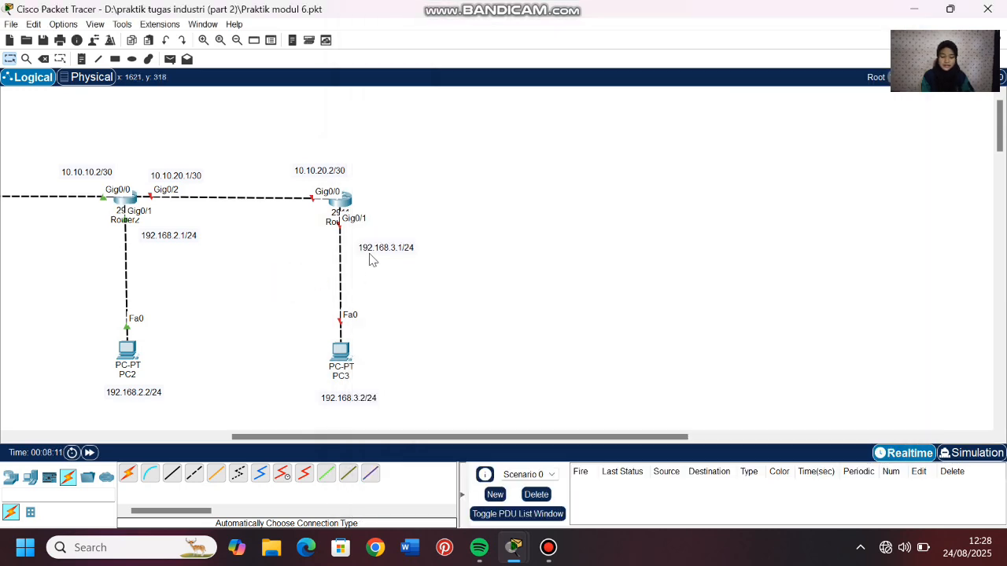
- Open Router3's command line, decline the initial configuration dialog with no, and enter global configuration mode
{"action": "left_click", "coordinate": [340, 201]}
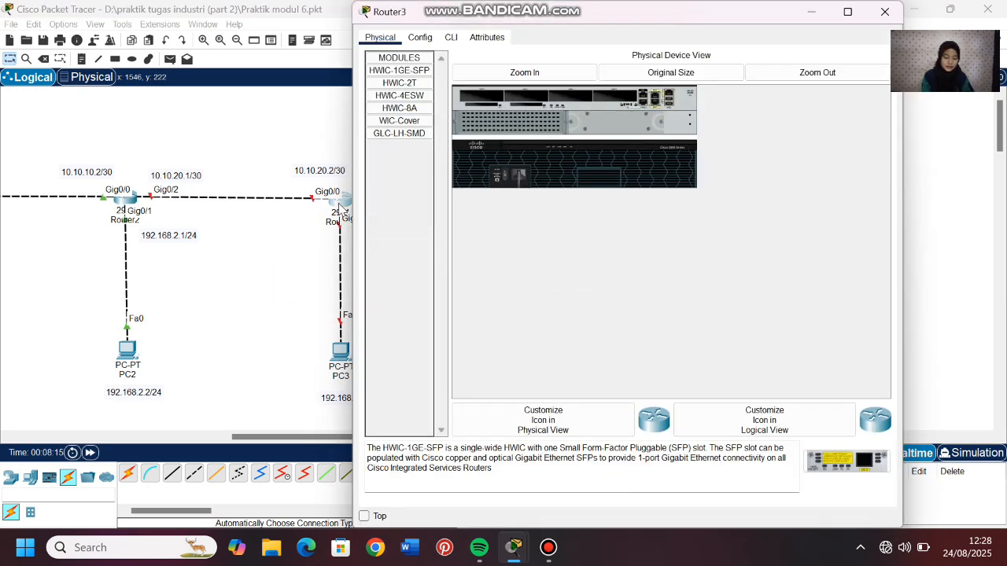
{"action": "left_click", "coordinate": [461, 39]}
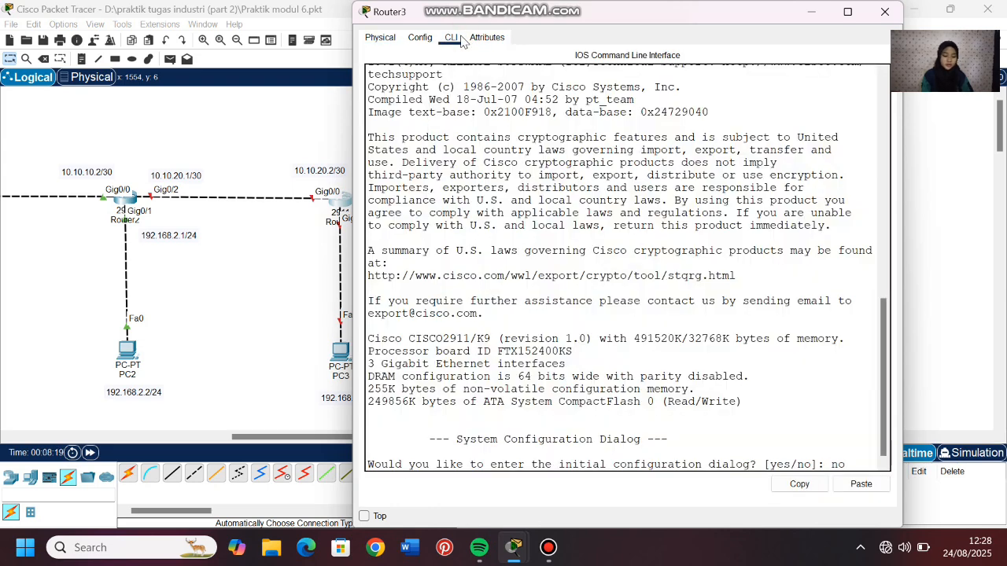
{"action": "type", "text": "no"}
{"action": "key", "text": "Return"}
{"action": "key", "text": "Return"}
{"action": "key", "text": "Return"}
{"action": "type", "text": "conf t"}
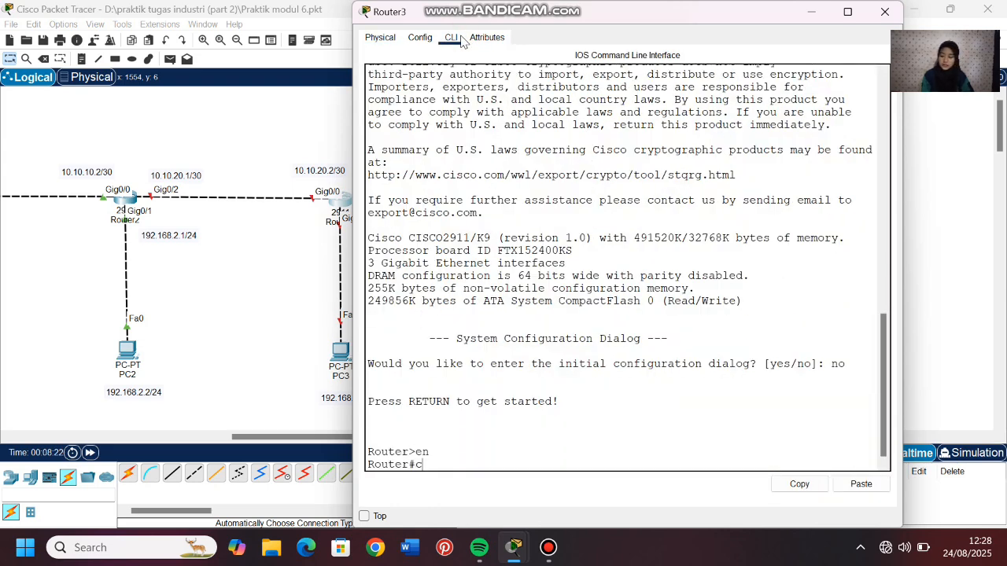
{"action": "key", "text": "Return"}
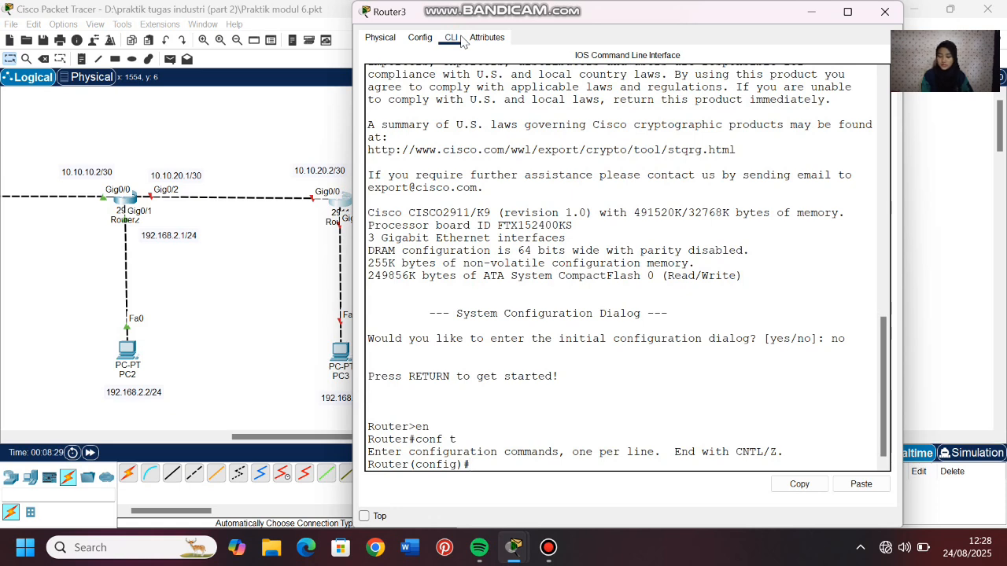
- Enable Router3's interfaces gig0/0-1 together using int range and no sh
{"action": "type", "text": "int range gig0"}
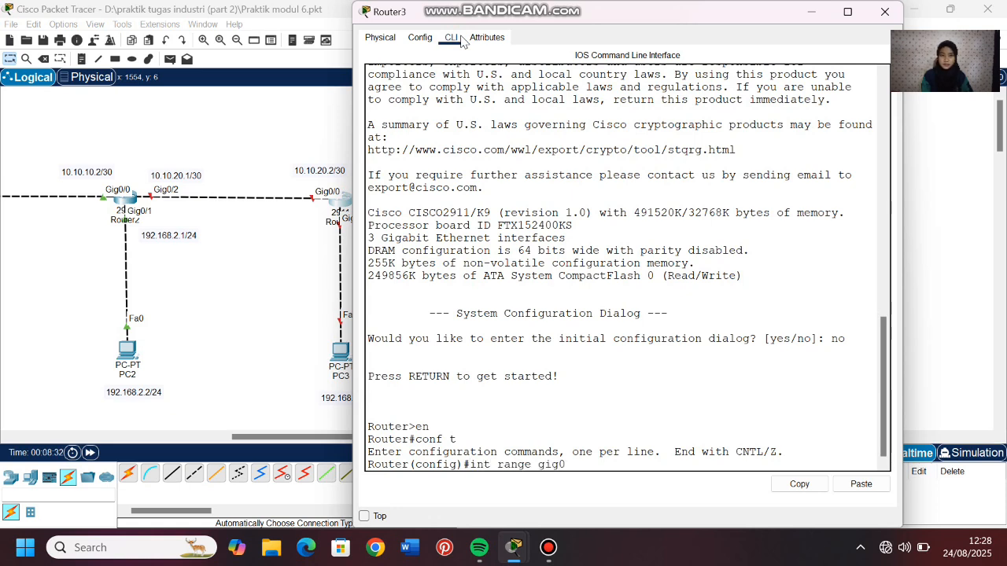
{"action": "type", "text": "/0-1"}
{"action": "key", "text": "Return"}
{"action": "type", "text": "no "}
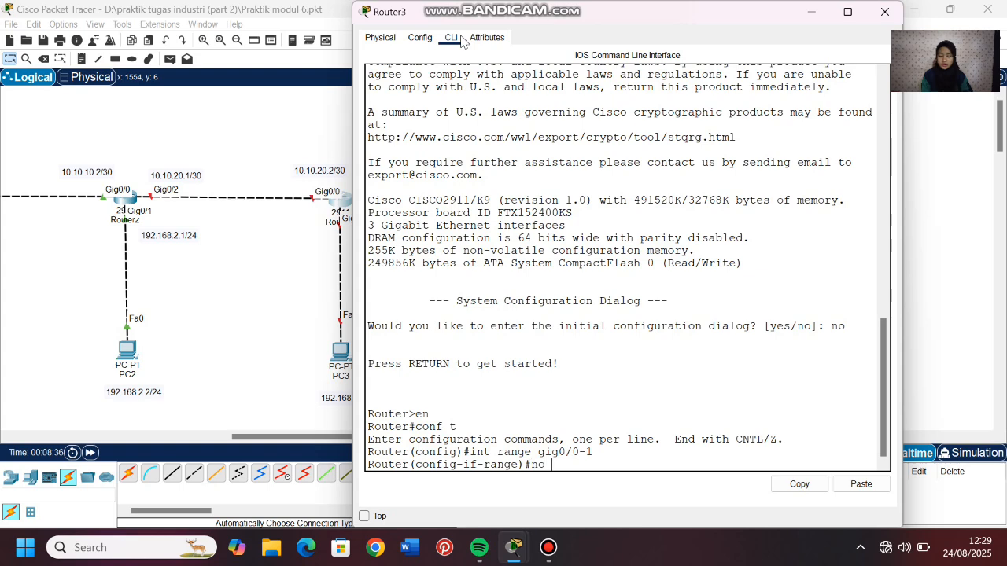
{"action": "type", "text": "sh"}
{"action": "key", "text": "Return"}
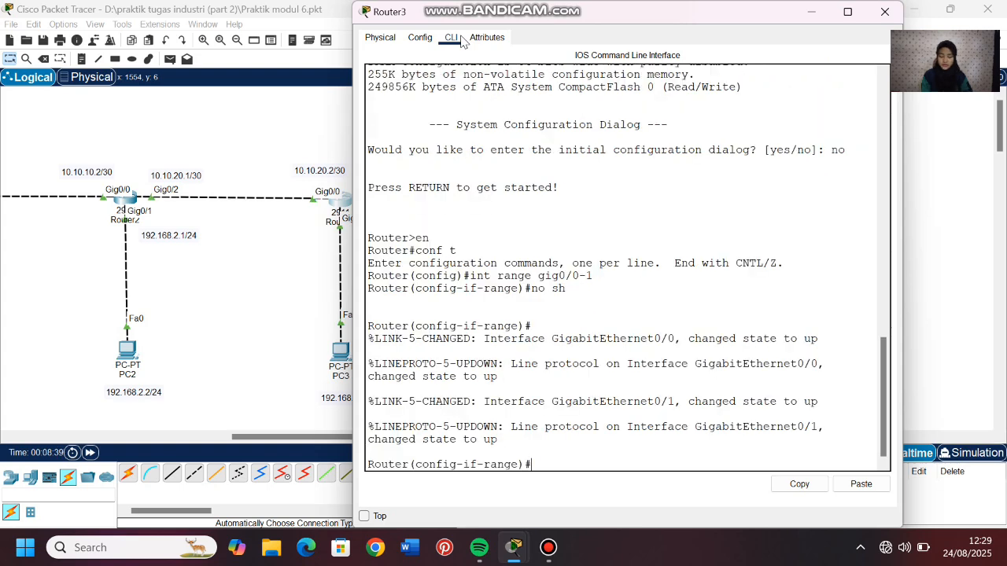
- Leave the interface range and assign IP address 10.10.20.2 with mask 255.255.255.252 to Router3's gig0/0
{"action": "type", "text": "exx"}
{"action": "key", "text": "Return"}
{"action": "type", "text": "ex"}
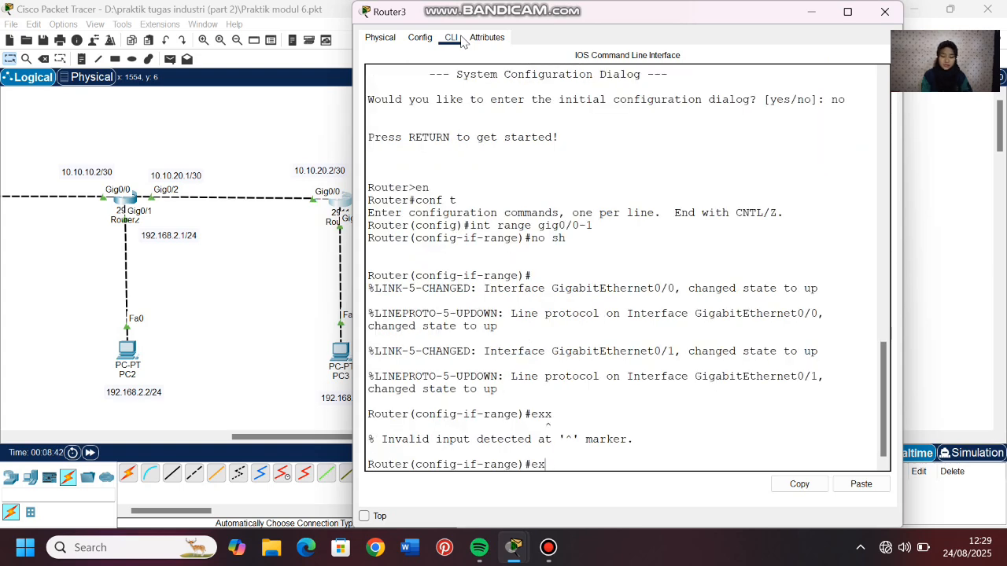
{"action": "key", "text": "Return"}
{"action": "type", "text": "int gig0/0"}
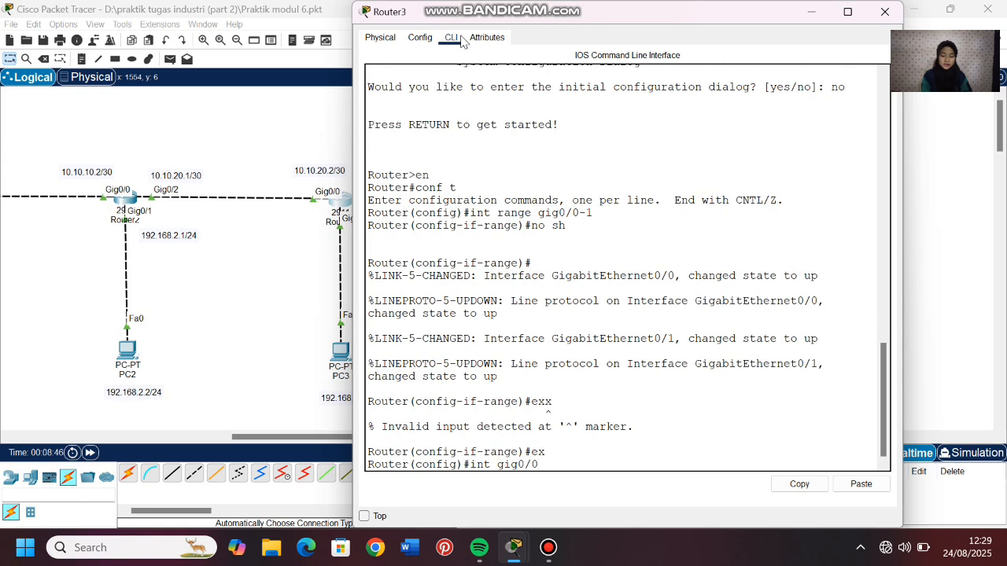
{"action": "key", "text": "Return"}
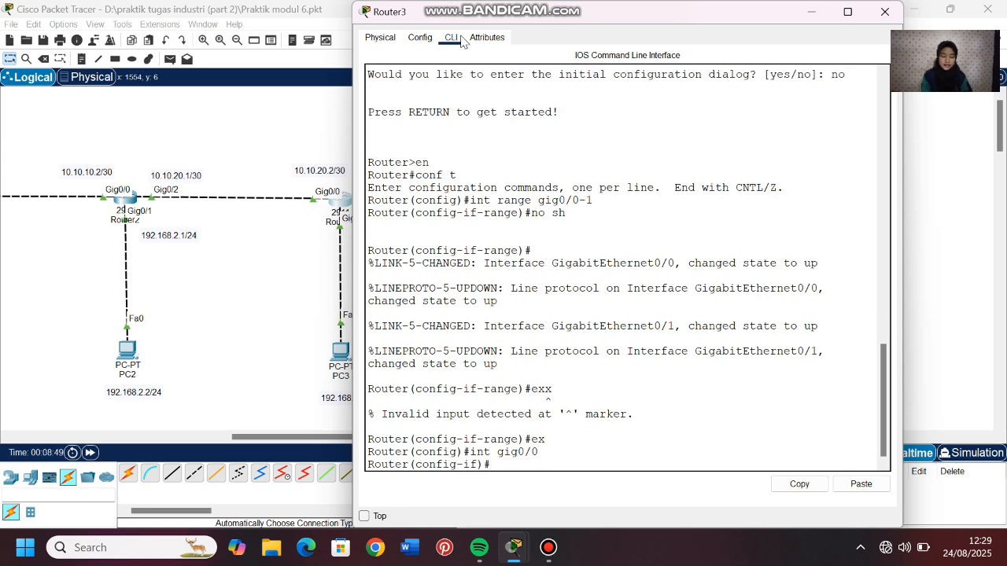
{"action": "type", "text": "ip add"}
{"action": "key", "text": "Tab"}
{"action": "type", "text": "10.1"}
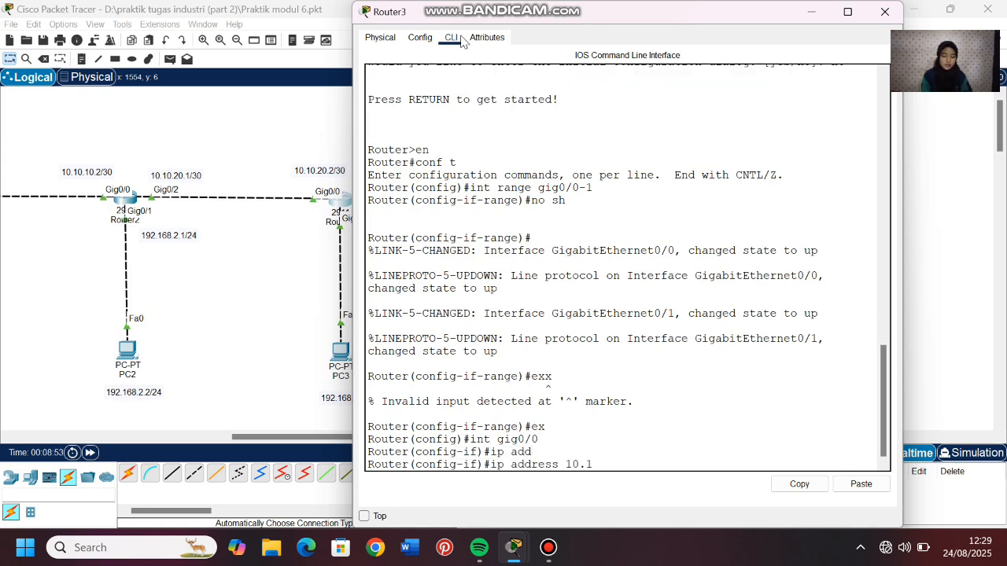
{"action": "type", "text": "0.20.2 255.255.255.252"}
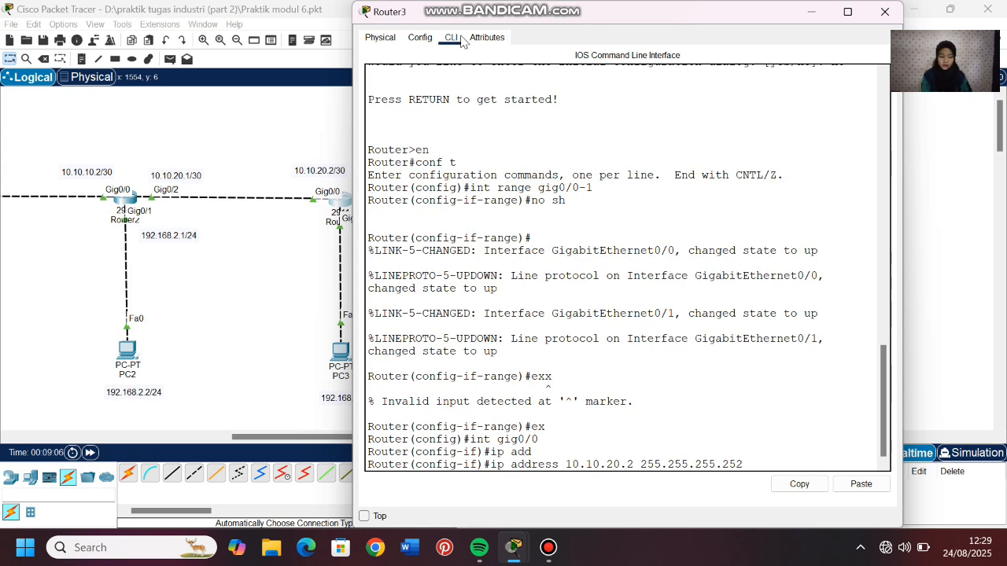
{"action": "key", "text": "Return"}
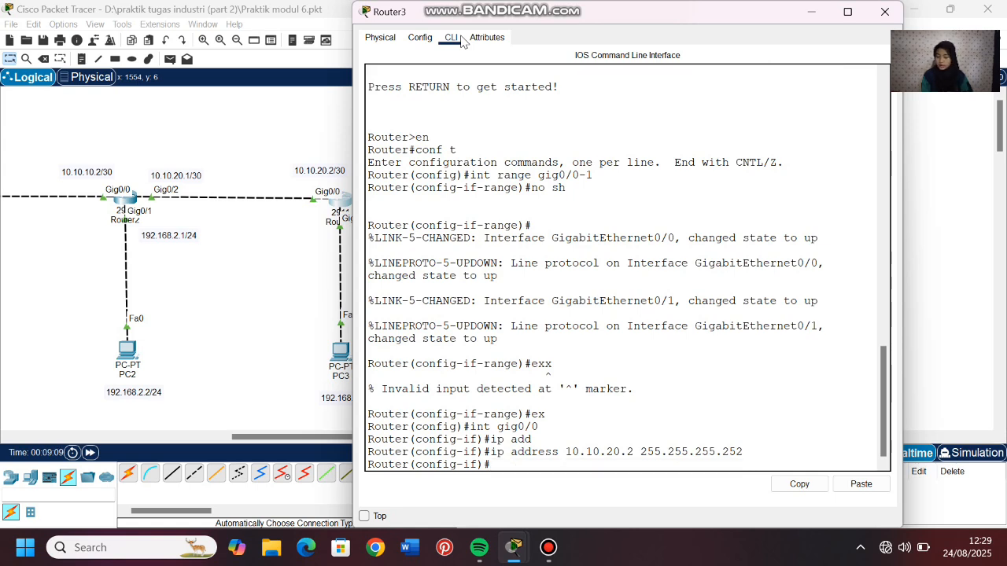
- Assign IP address 192.168.3.1 with mask 255.255.255.0 to Router3's gig0/1, exit interface configuration and return to the topology
{"action": "type", "text": "ex"}
{"action": "key", "text": "Return"}
{"action": "type", "text": "int"}
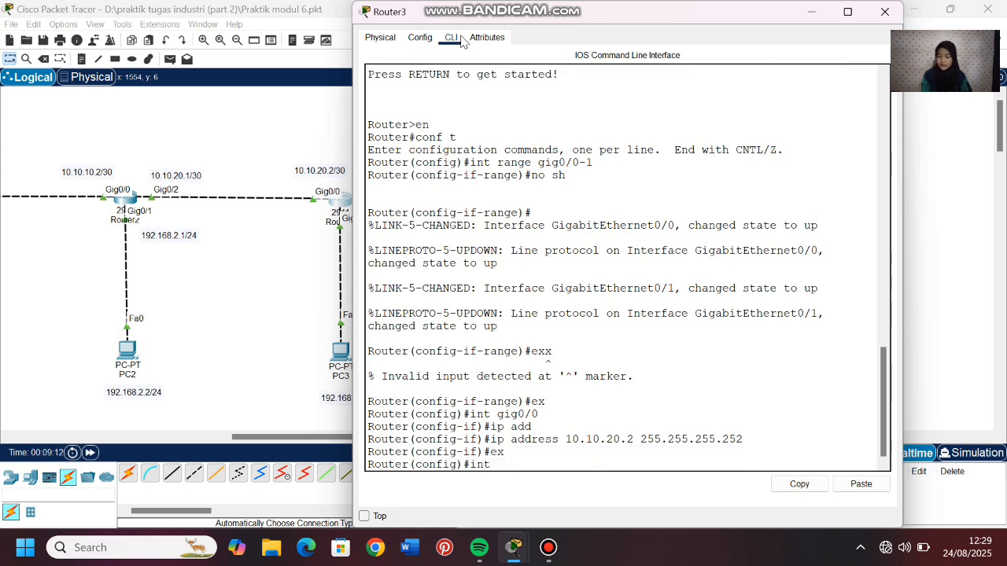
{"action": "type", "text": " gig0/1"}
{"action": "key", "text": "Return"}
{"action": "type", "text": "ip add"}
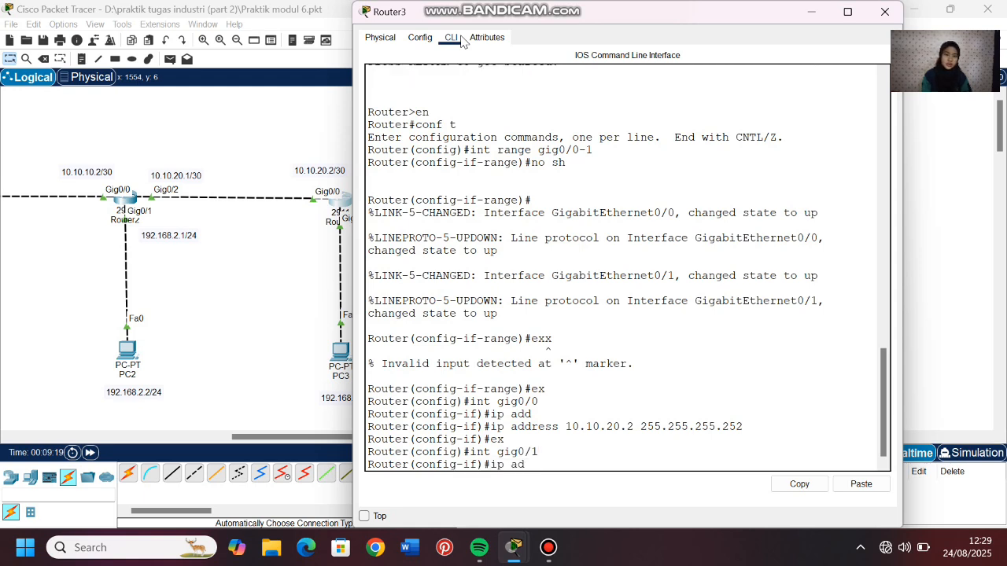
{"action": "key", "text": "Tab"}
{"action": "type", "text": "192.168."}
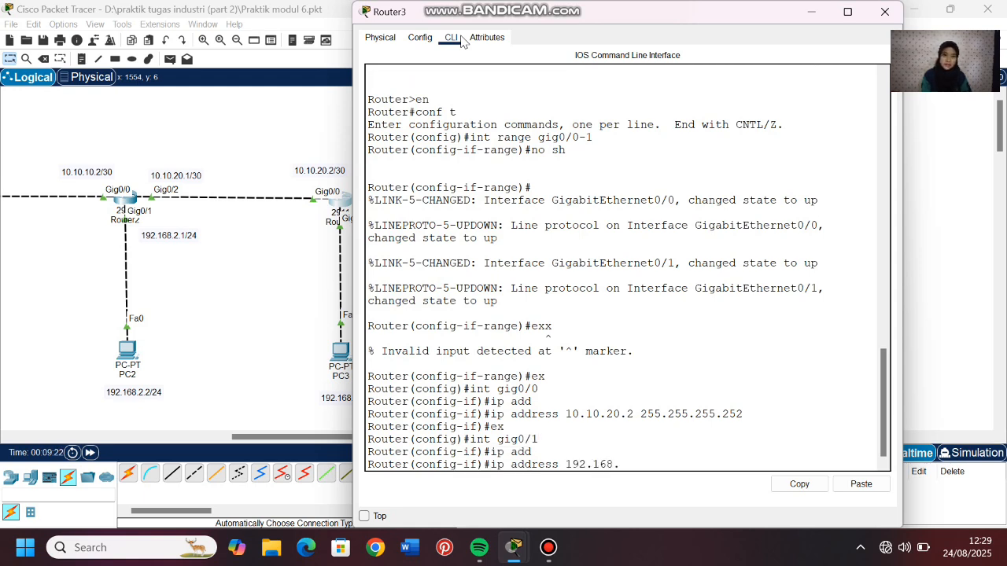
{"action": "type", "text": "3.2 255.255."}
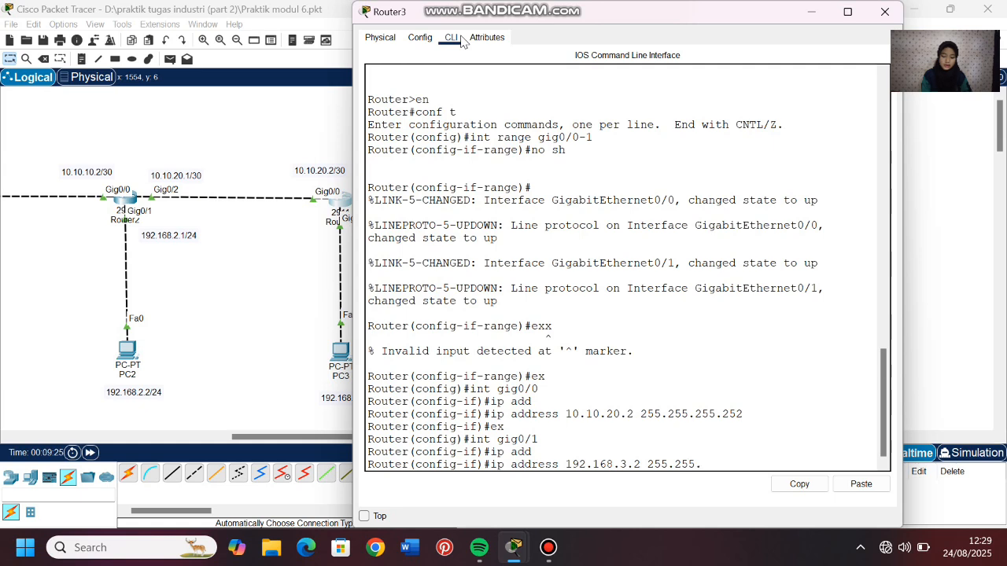
{"action": "type", "text": "255.0"}
{"action": "key", "text": "BackSpace"}
{"action": "type", "text": "1"}
{"action": "key", "text": "Return"}
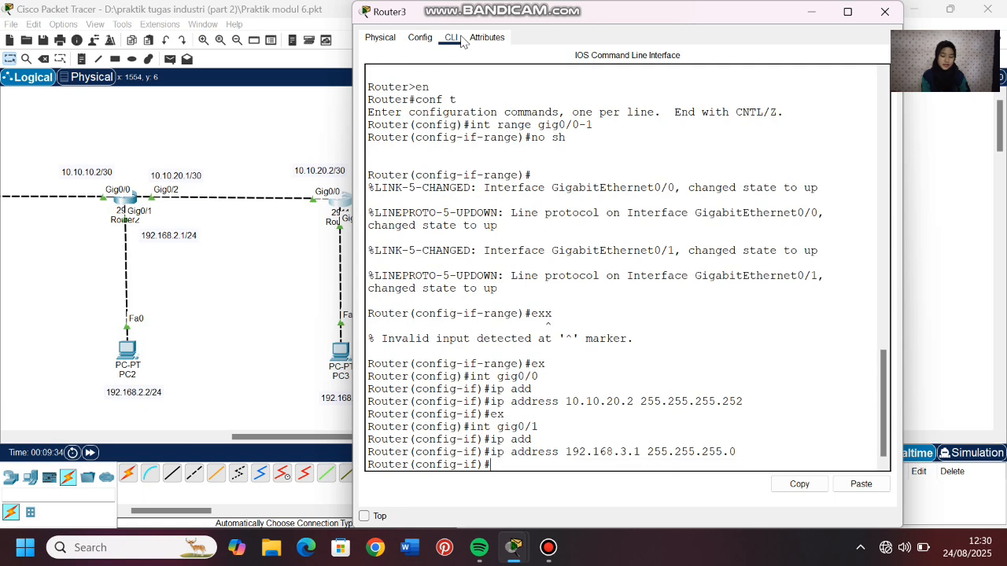
{"action": "type", "text": "ex"}
{"action": "key", "text": "Return"}
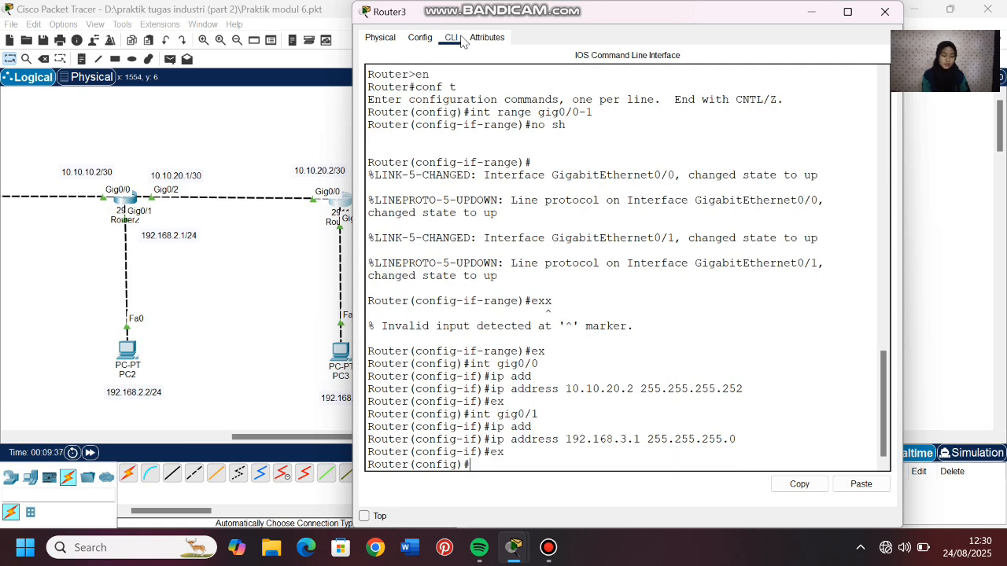
{"action": "left_click", "coordinate": [270, 325]}
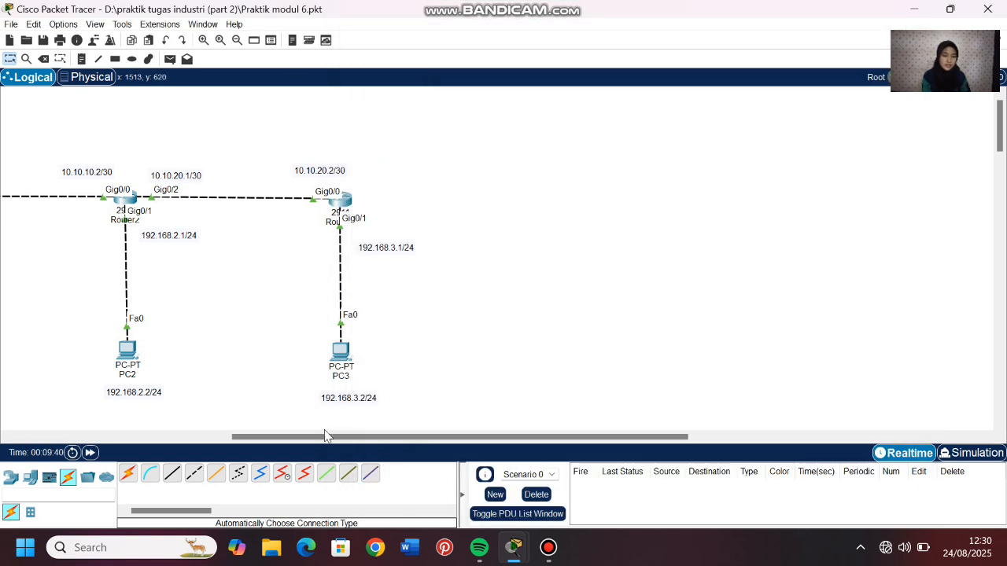
- Give PC3 the static IPv4 address 192.168.3.2, subnet mask 255.255.255.0 and default gateway 192.168.3.1
{"action": "left_click_drag", "start_coordinate": [328, 439], "coordinate": [259, 443]}
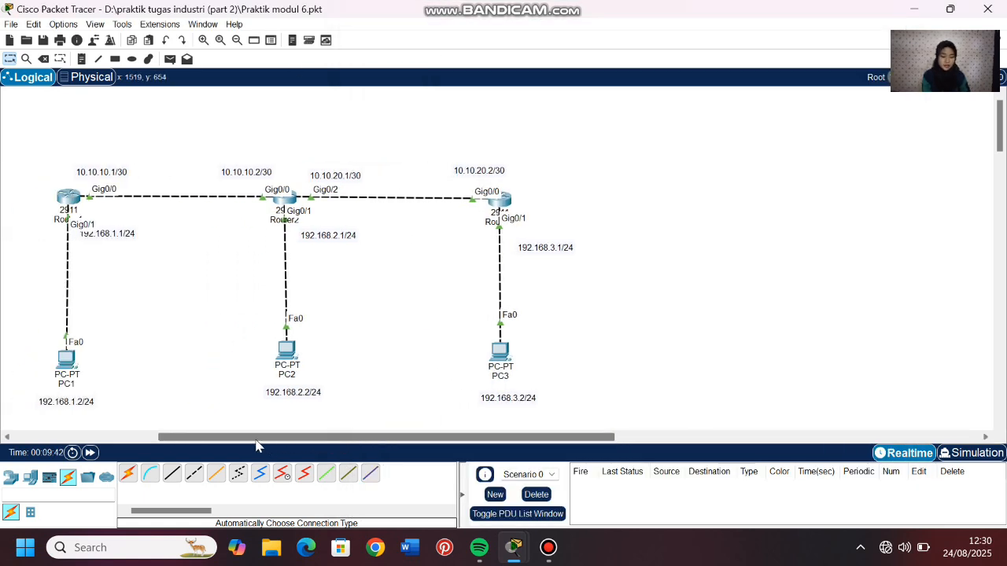
{"action": "left_click", "coordinate": [502, 352]}
{"action": "left_click", "coordinate": [459, 37]}
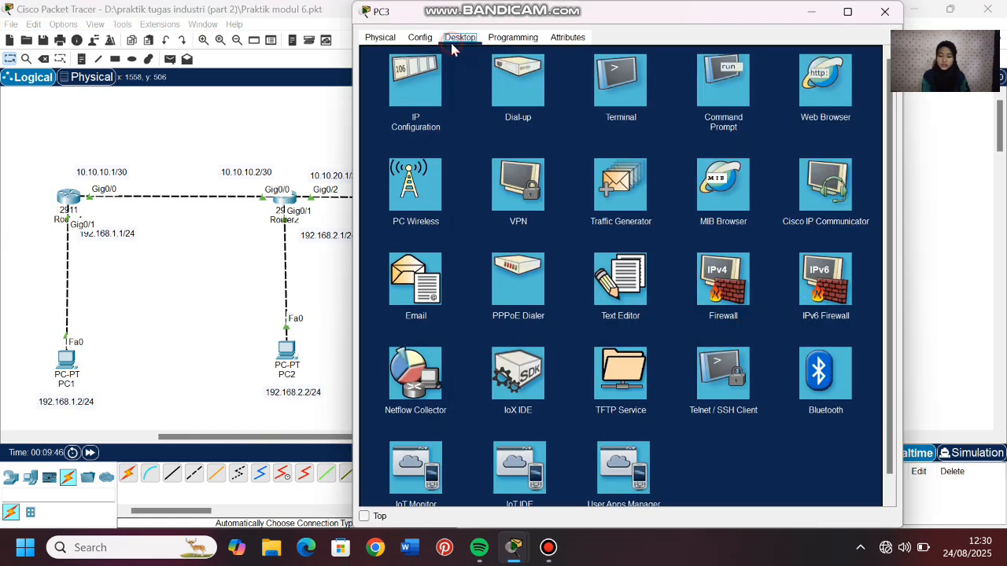
{"action": "left_click", "coordinate": [422, 86]}
{"action": "left_click", "coordinate": [568, 119]}
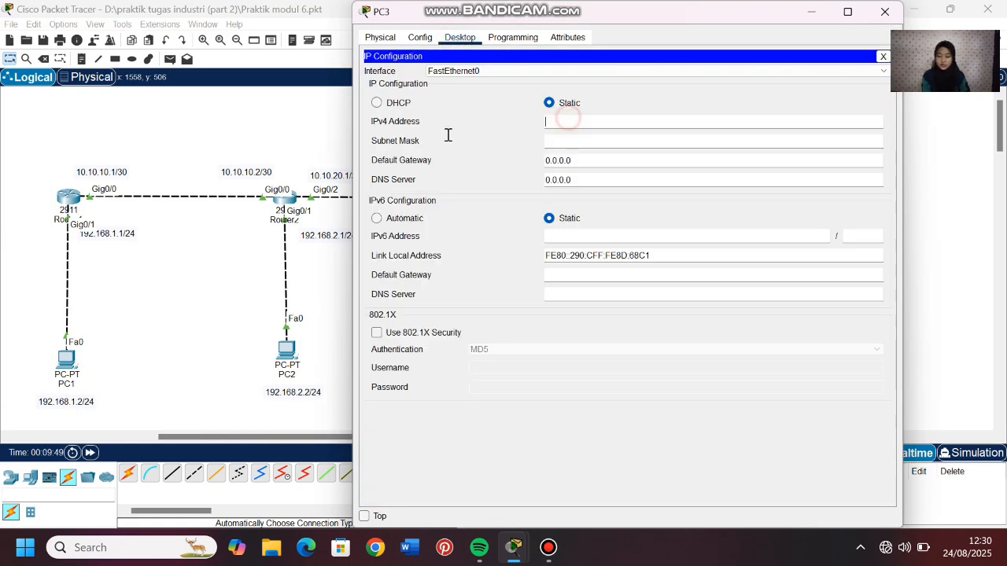
{"action": "type", "text": "192.168."}
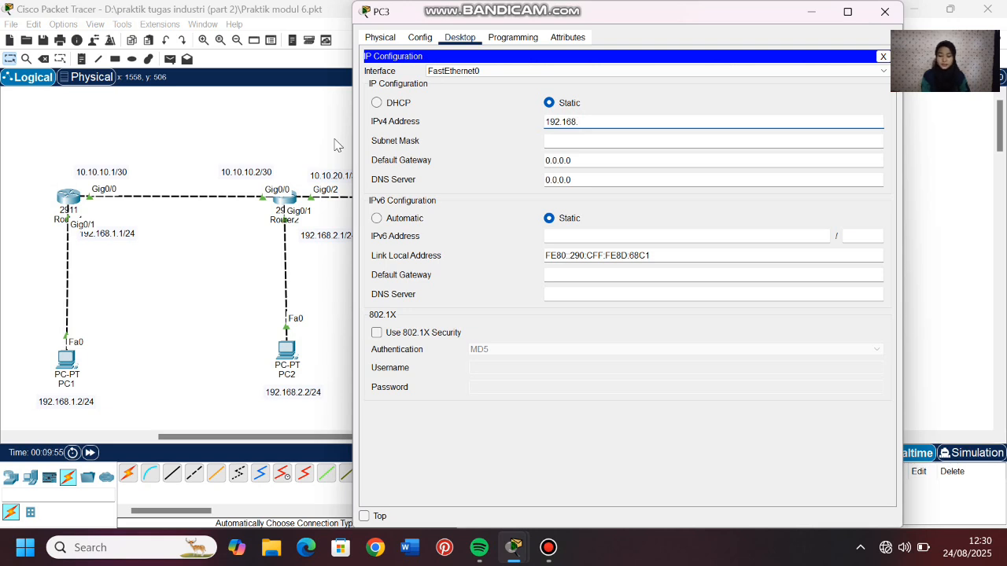
{"action": "type", "text": "3.2"}
{"action": "left_click", "coordinate": [572, 141]}
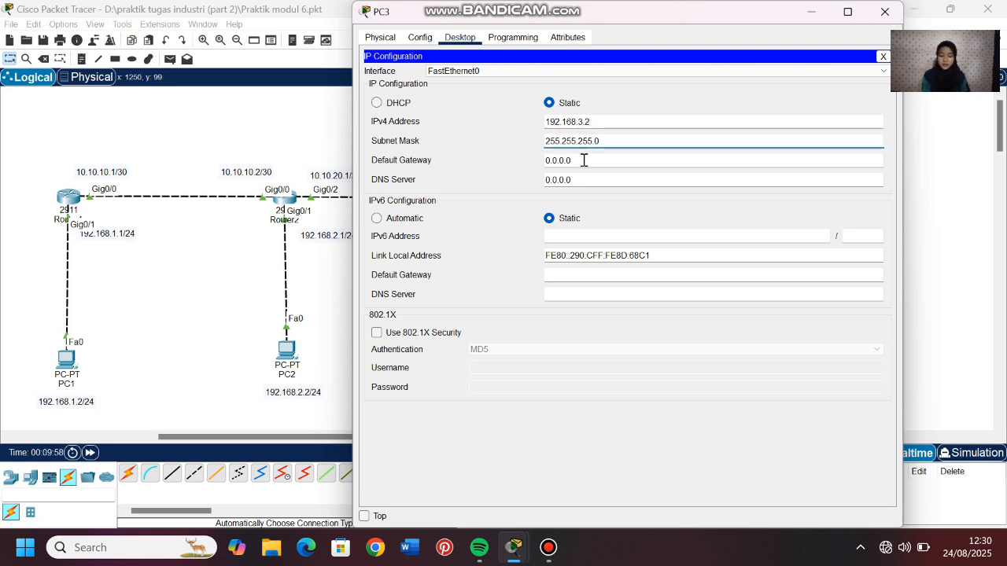
{"action": "left_click_drag", "start_coordinate": [582, 160], "coordinate": [530, 161]}
{"action": "type", "text": "192.168.3.1"}
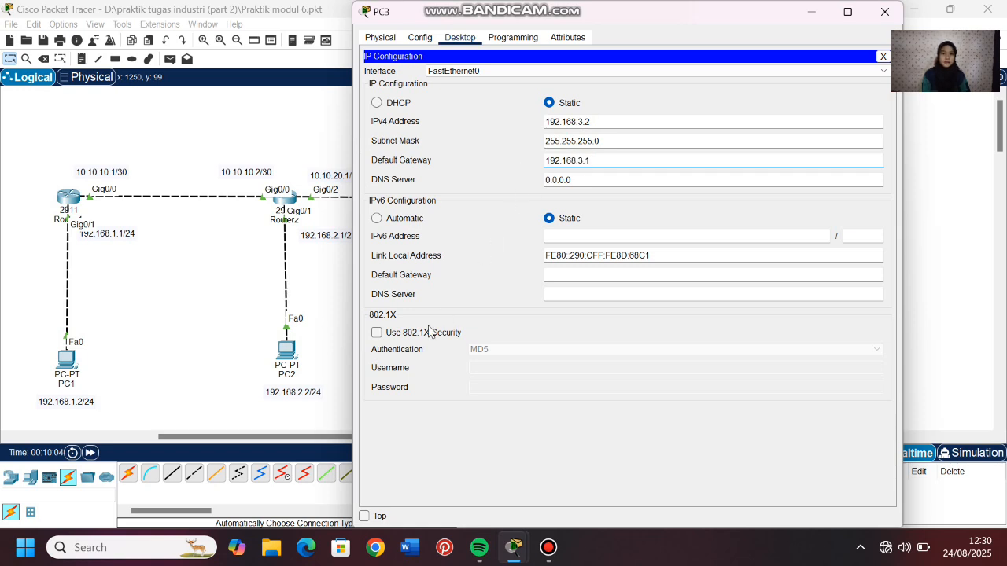
{"action": "left_click", "coordinate": [304, 299]}
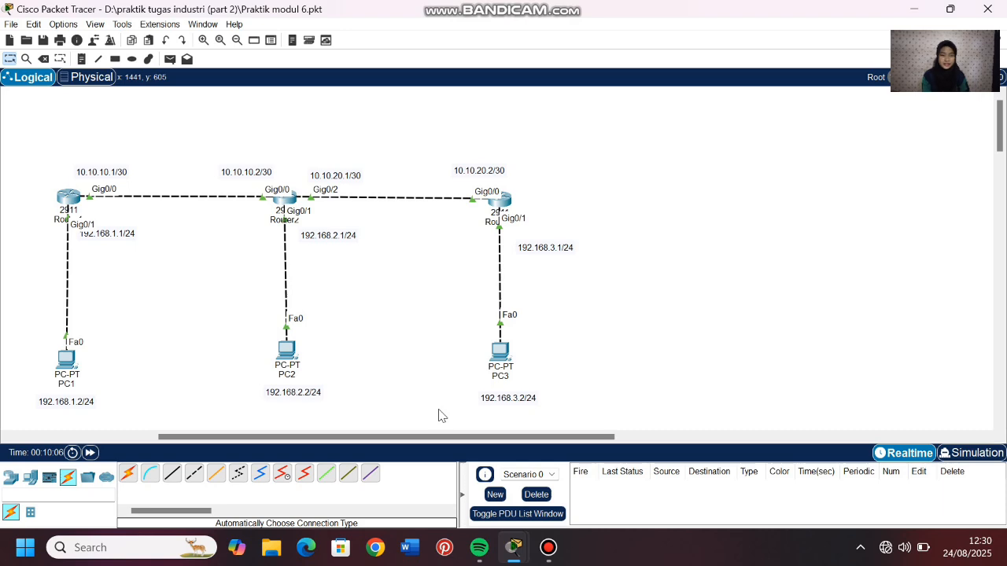
{"action": "left_click_drag", "start_coordinate": [438, 437], "coordinate": [352, 442]}
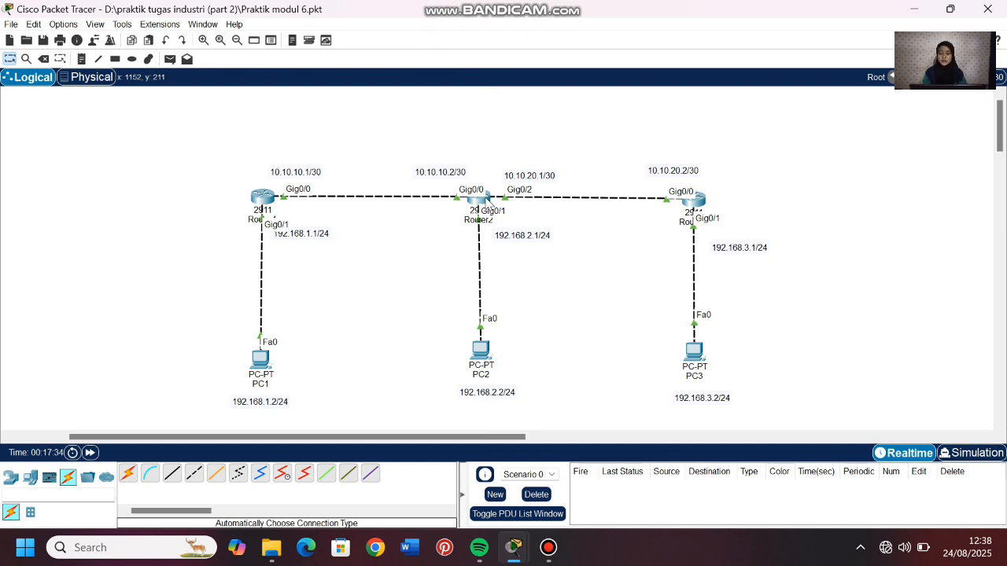
{"action": "left_click", "coordinate": [481, 198]}
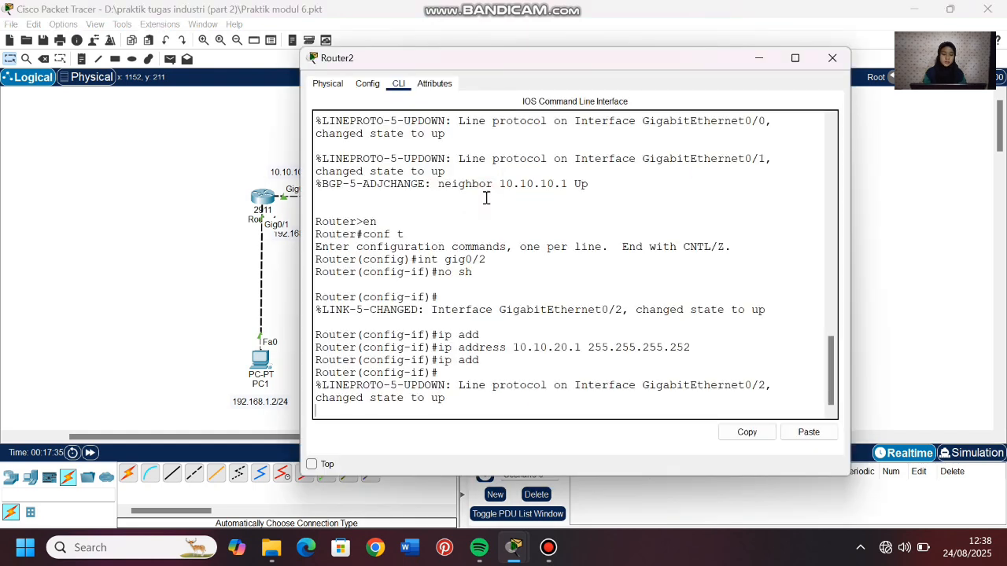
{"action": "key", "text": "Return"}
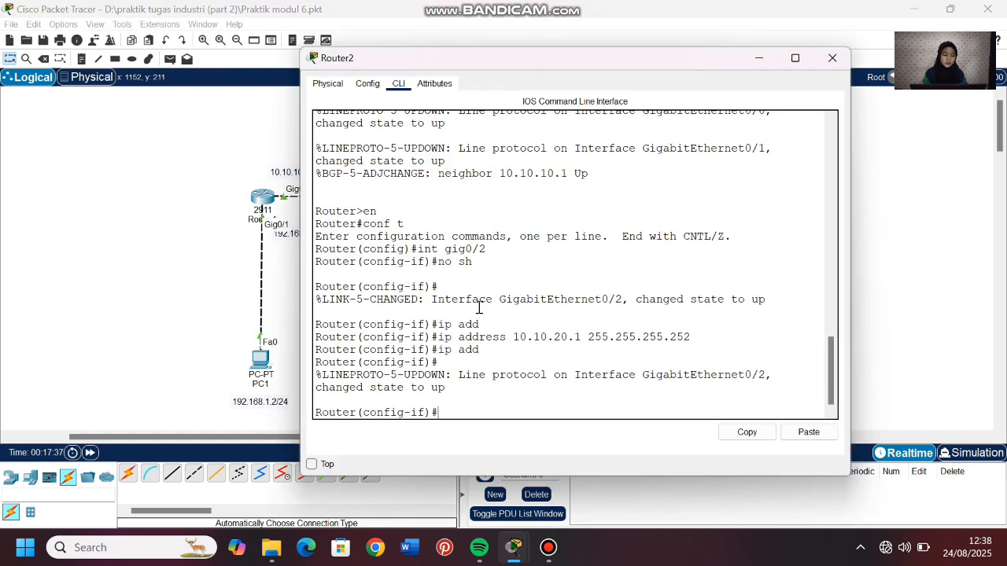
{"action": "left_click", "coordinate": [203, 329]}
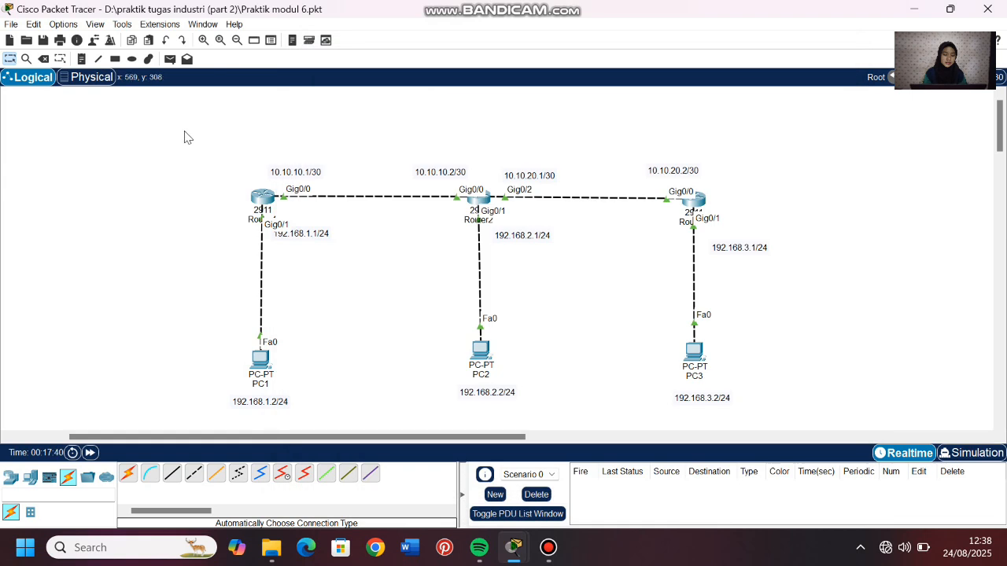
- Add the text notes AS 1, AS 2 and AS 3 above Router1, Router2 and Router3 respectively
{"action": "left_click", "coordinate": [234, 150]}
{"action": "type", "text": "AS 1"}
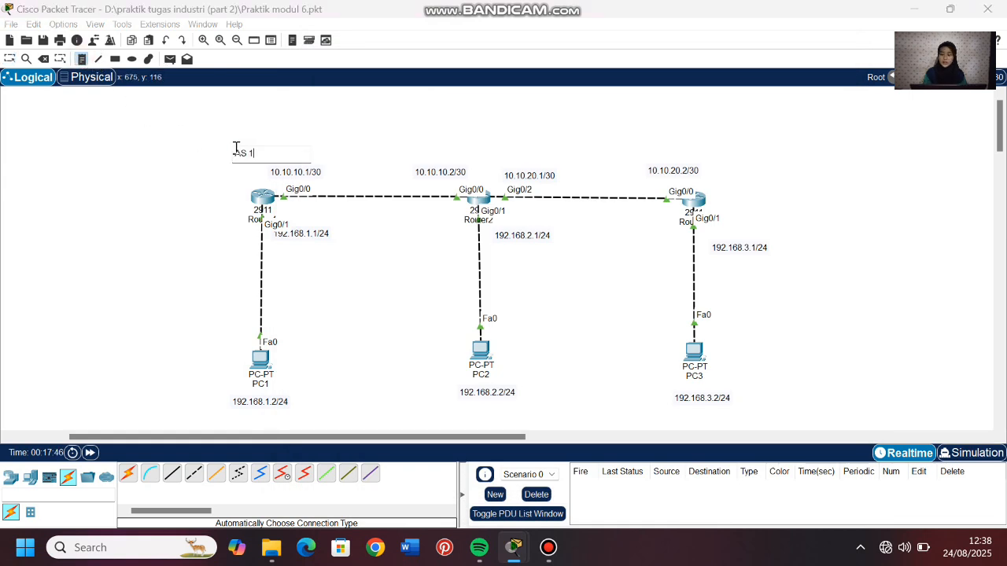
{"action": "left_click", "coordinate": [449, 142]}
{"action": "type", "text": "AS 2"}
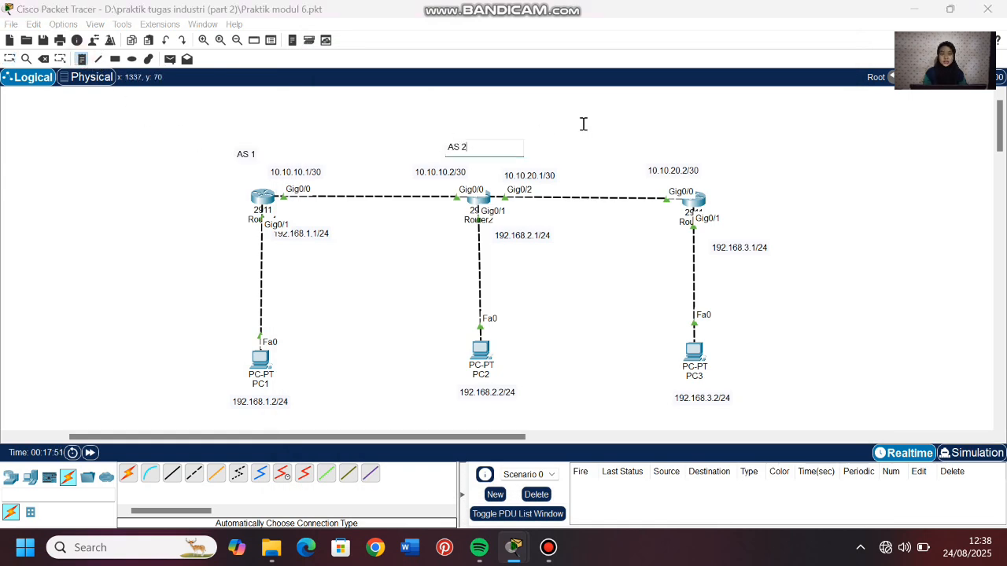
{"action": "left_click", "coordinate": [661, 142]}
{"action": "type", "text": "AS 3"}
{"action": "left_click", "coordinate": [9, 59]}
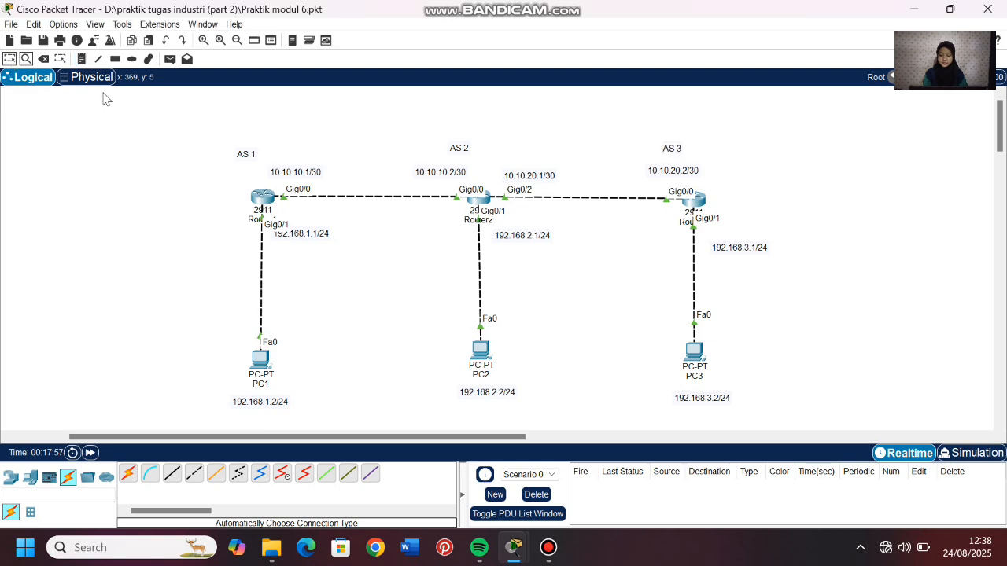
- Move the three AS notes slightly higher so each is centred above its router
{"action": "left_click_drag", "start_coordinate": [249, 156], "coordinate": [266, 134]}
{"action": "left_click_drag", "start_coordinate": [462, 150], "coordinate": [478, 129]}
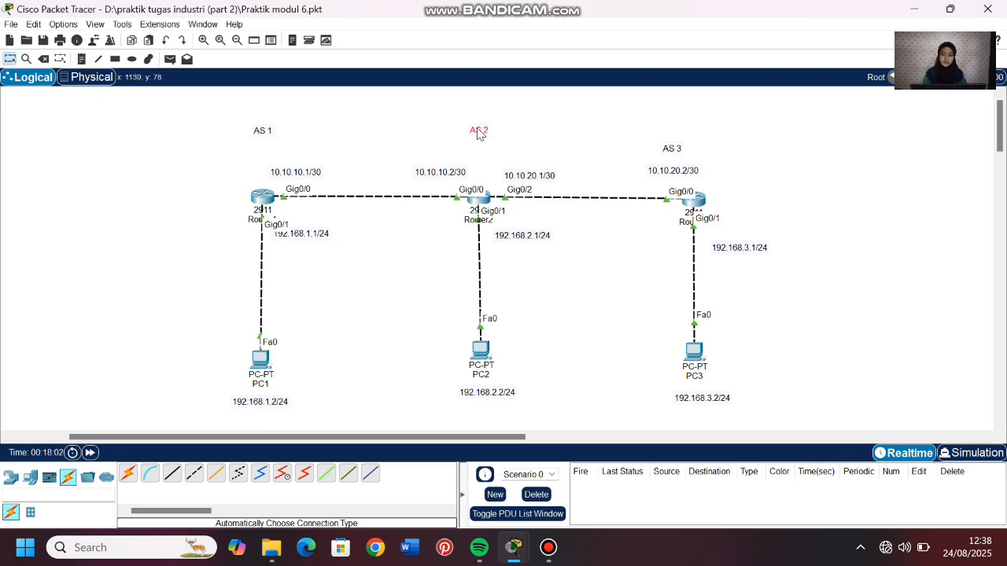
{"action": "left_click_drag", "start_coordinate": [679, 153], "coordinate": [689, 131]}
{"action": "left_click", "coordinate": [838, 179]}
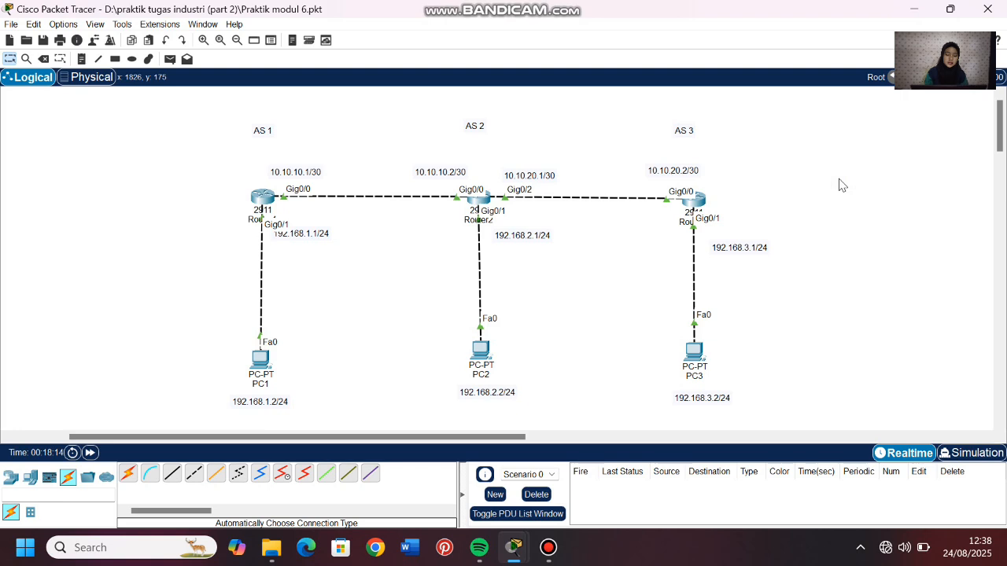
- In Router2's command line, exit interface configuration and enter BGP configuration with router bgp 2
{"action": "left_click", "coordinate": [479, 199]}
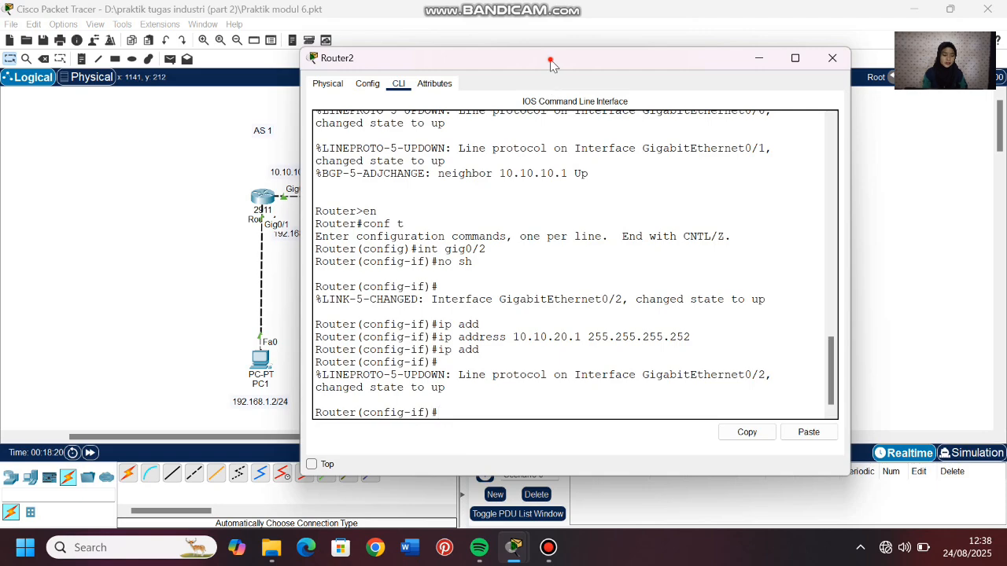
{"action": "left_click_drag", "start_coordinate": [552, 65], "coordinate": [186, 72]}
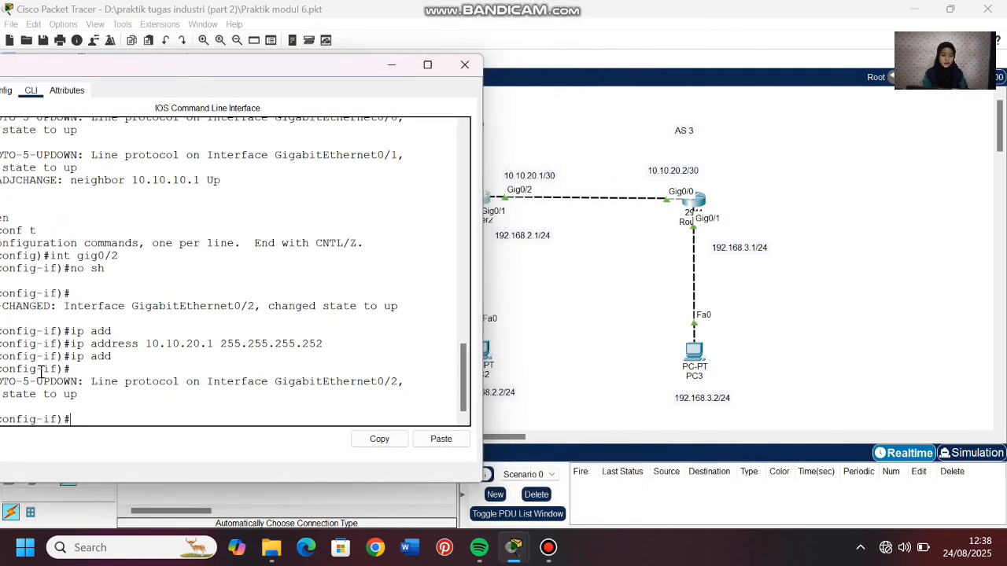
{"action": "left_click_drag", "start_coordinate": [262, 69], "coordinate": [333, 73]}
{"action": "type", "text": "EX"}
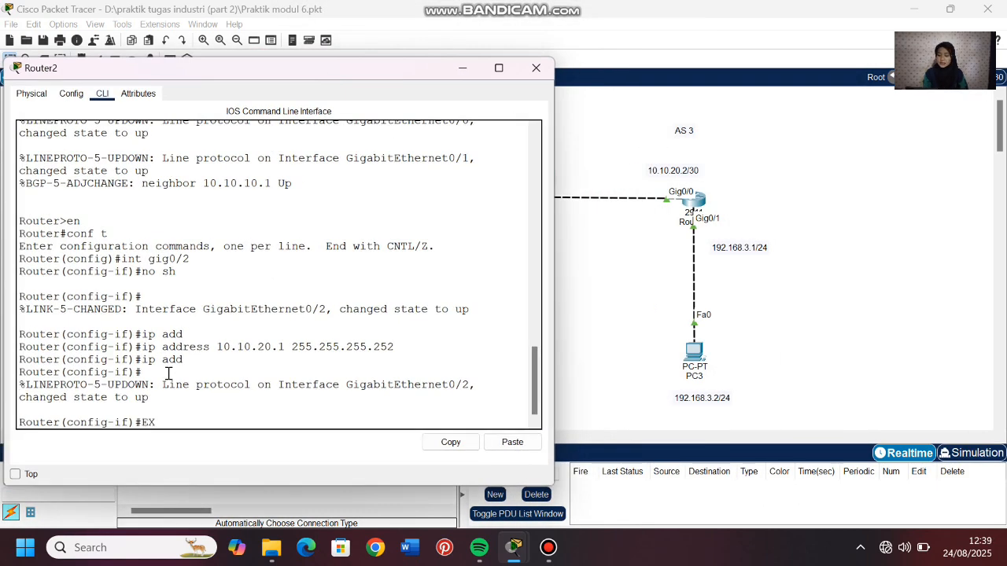
{"action": "key", "text": "Return"}
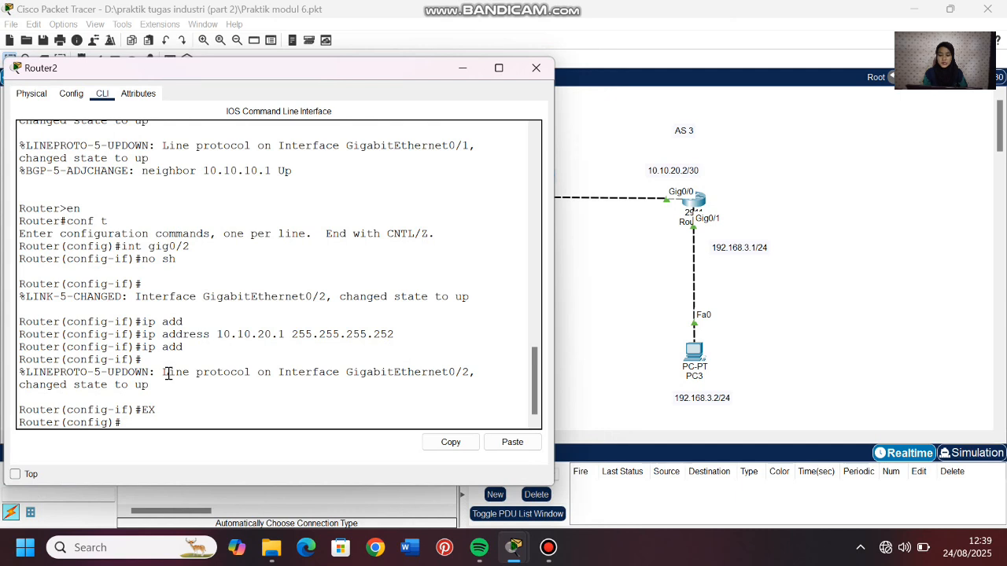
{"action": "type", "text": "router bgp 2"}
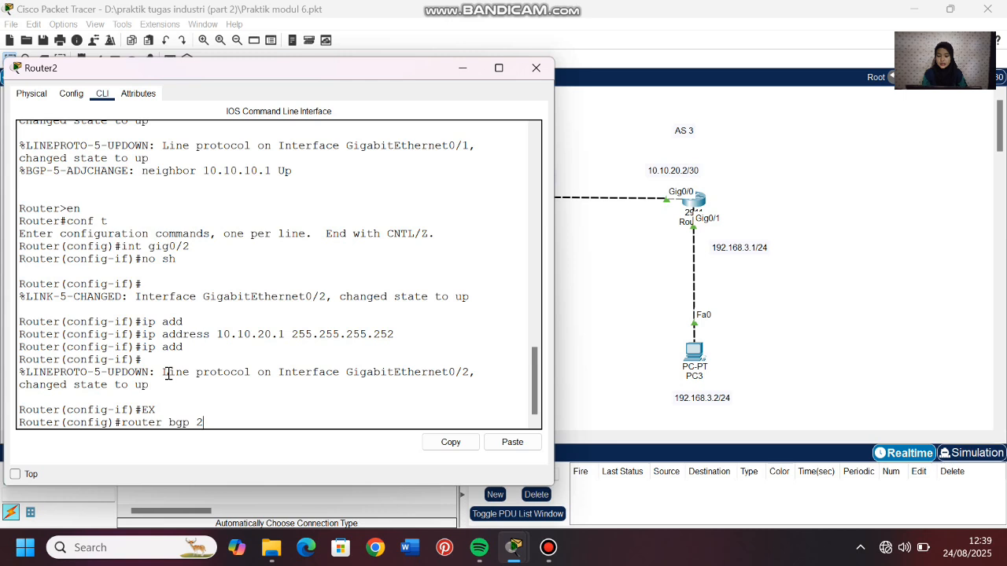
{"action": "key", "text": "Return"}
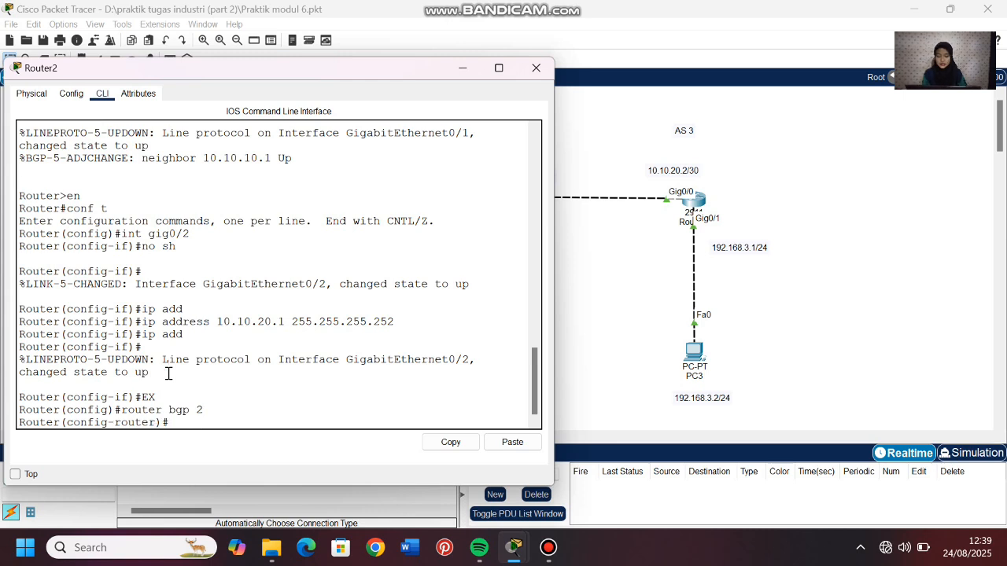
- In Router2's BGP configuration, declare neighbor 10.10.20.2 with remote-as 3
{"action": "type", "text": "neig"}
{"action": "key", "text": "Tab"}
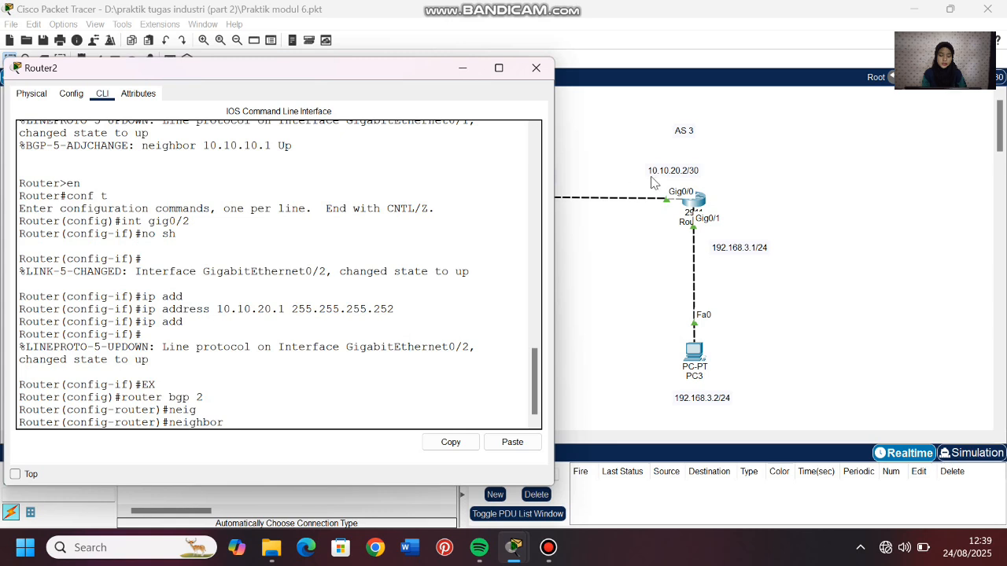
{"action": "type", "text": "10.10.20"}
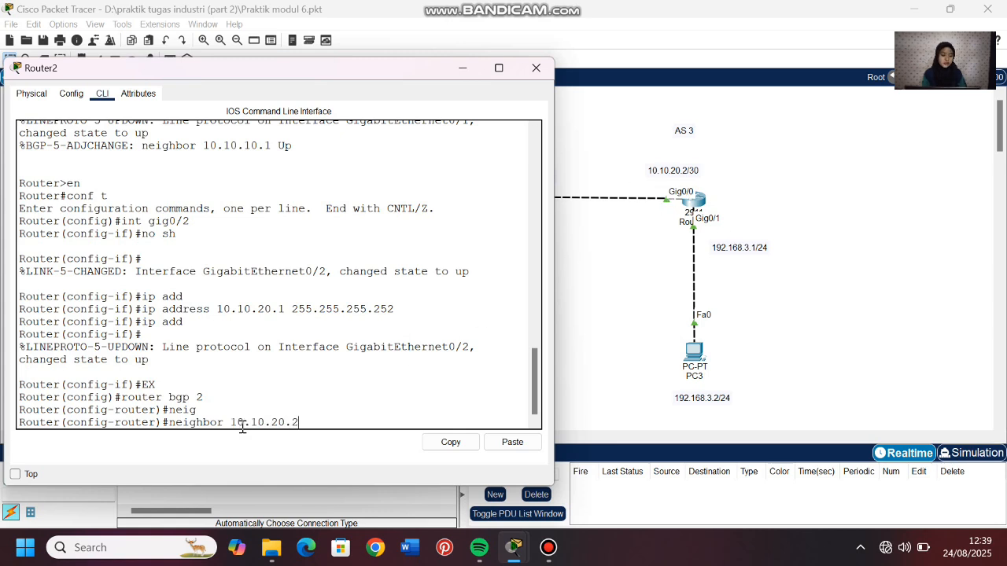
{"action": "type", "text": ".2 "}
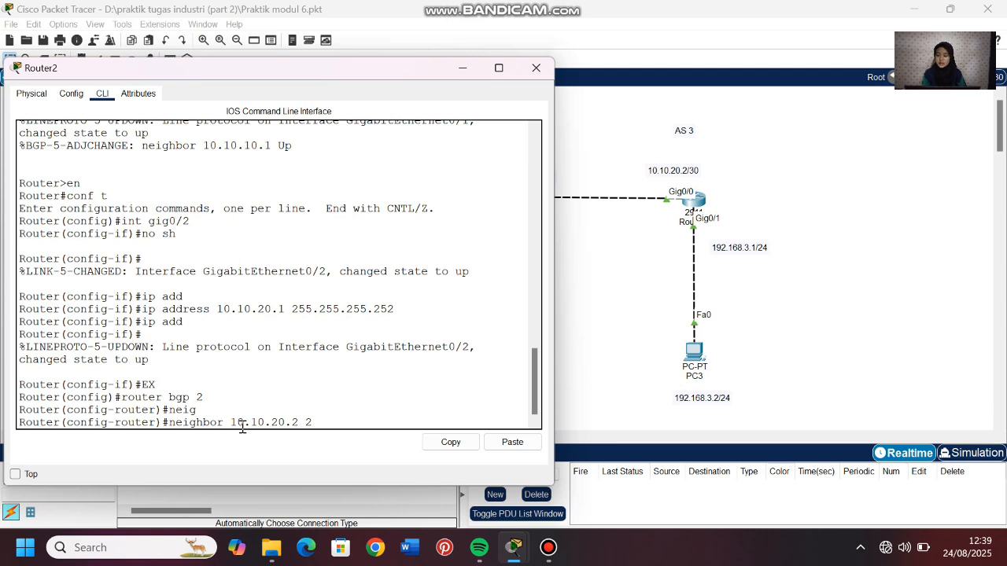
{"action": "type", "text": "rem"}
{"action": "key", "text": "Tab"}
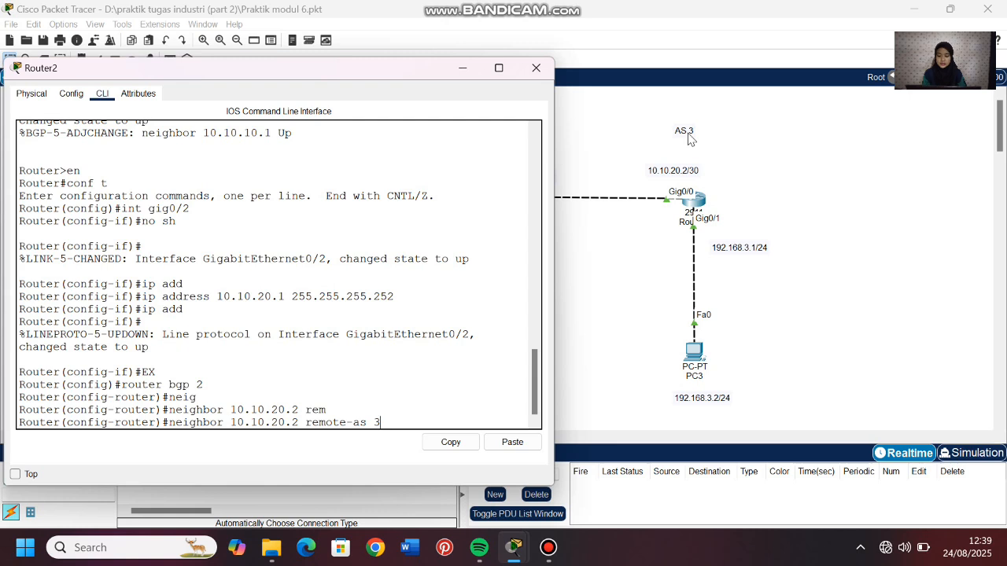
{"action": "key", "text": "Return"}
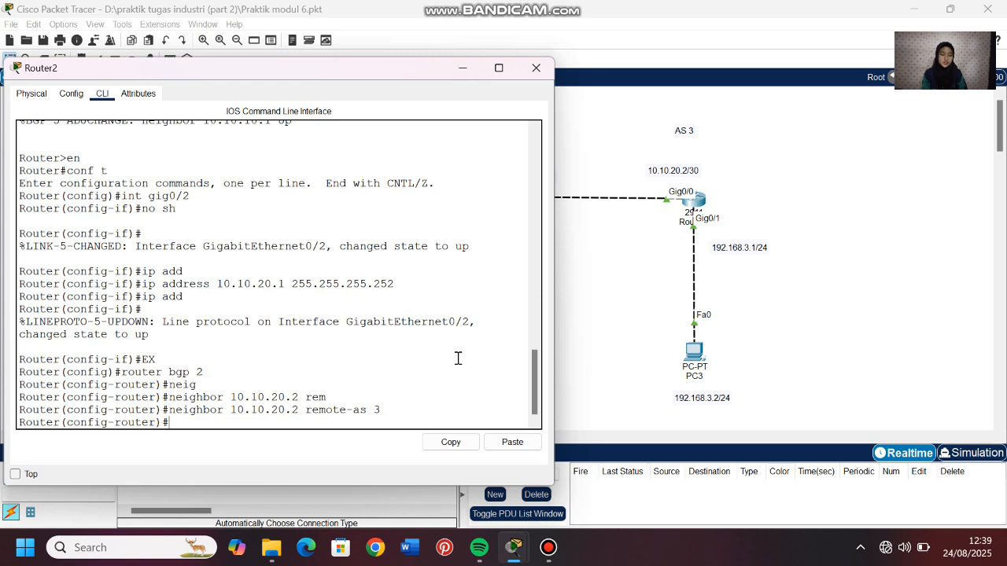
- Advertise network 10.10.20.0 with mask 255.255.255.252 in Router2's BGP configuration and close the router's window
{"action": "type", "text": "net"}
{"action": "key", "text": "Tab"}
{"action": "type", "text": "10."}
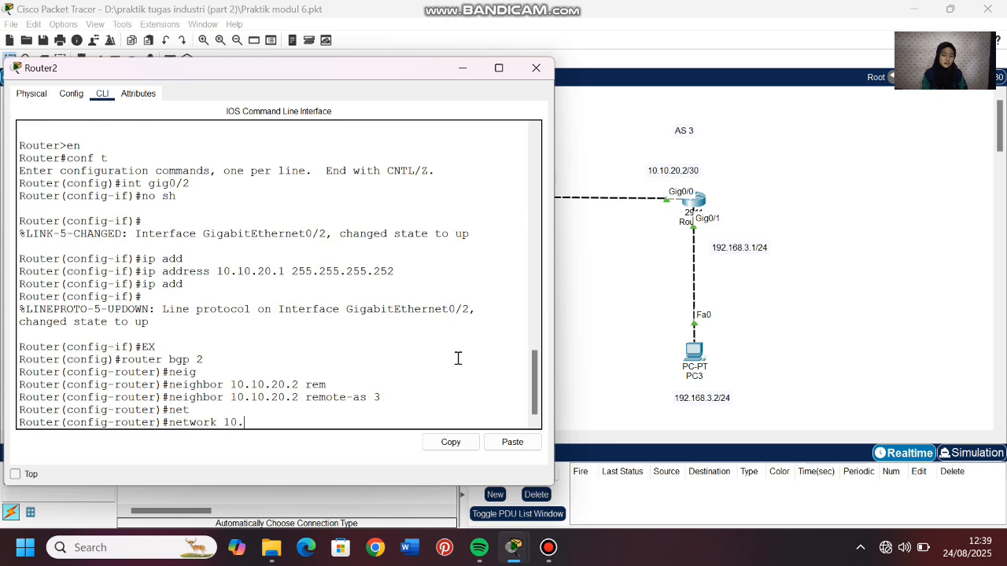
{"action": "type", "text": "10.20.0 "}
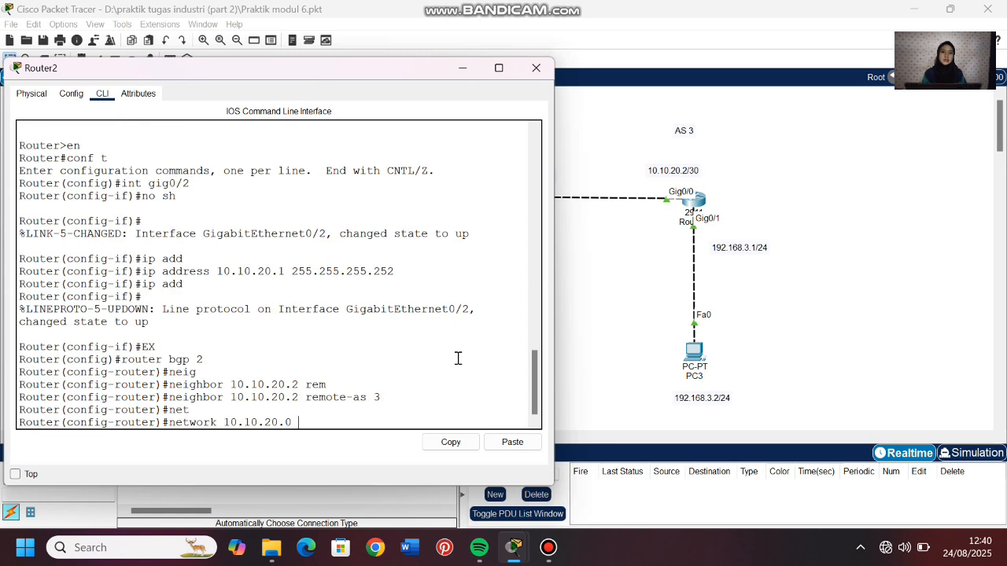
{"action": "type", "text": "mask 255.25"}
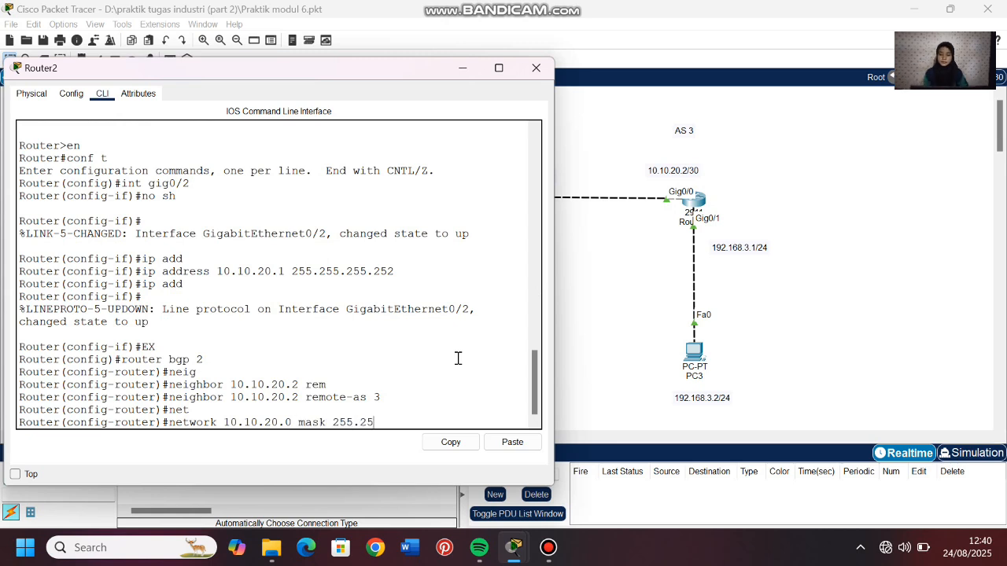
{"action": "type", "text": "5.255.252"}
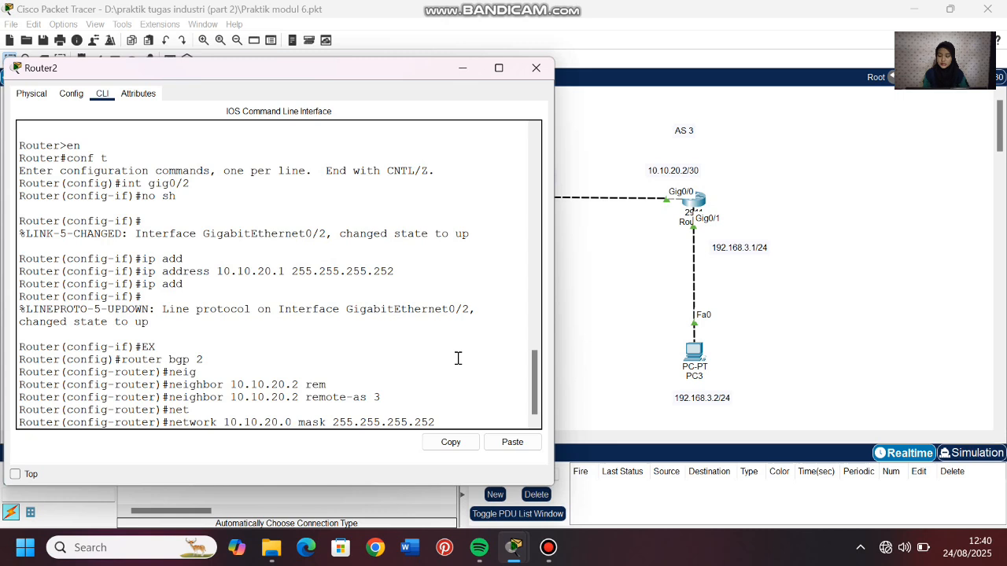
{"action": "key", "text": "Return"}
{"action": "left_click", "coordinate": [536, 67]}
- In Router3's command line, enter privileged mode and global configuration, and start BGP configuration with router bgp 3
{"action": "left_click", "coordinate": [692, 199]}
{"action": "key", "text": "Return"}
{"action": "type", "text": "en"}
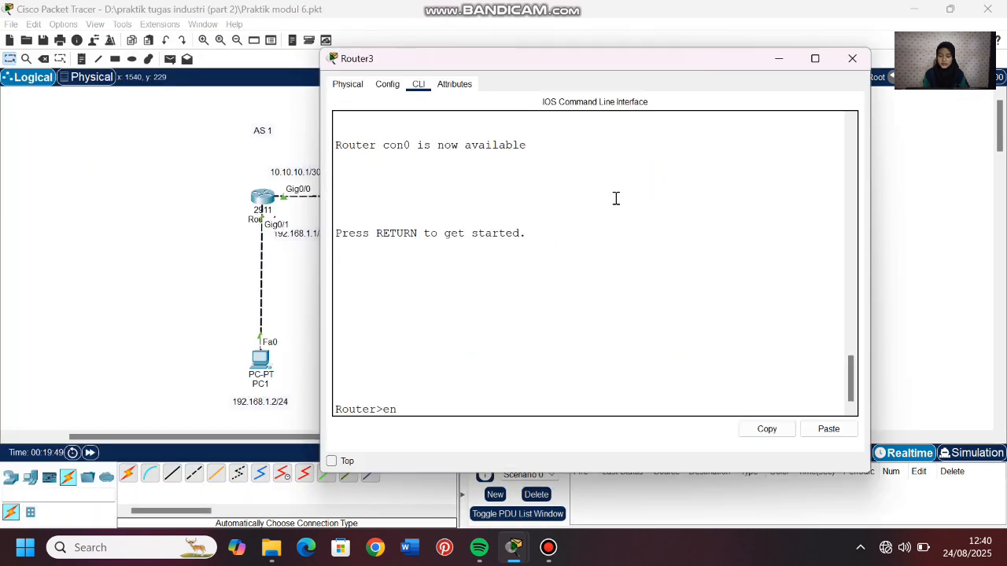
{"action": "key", "text": "Return"}
{"action": "type", "text": "cong t"}
{"action": "key", "text": "Return"}
{"action": "type", "text": "conf t"}
{"action": "key", "text": "Return"}
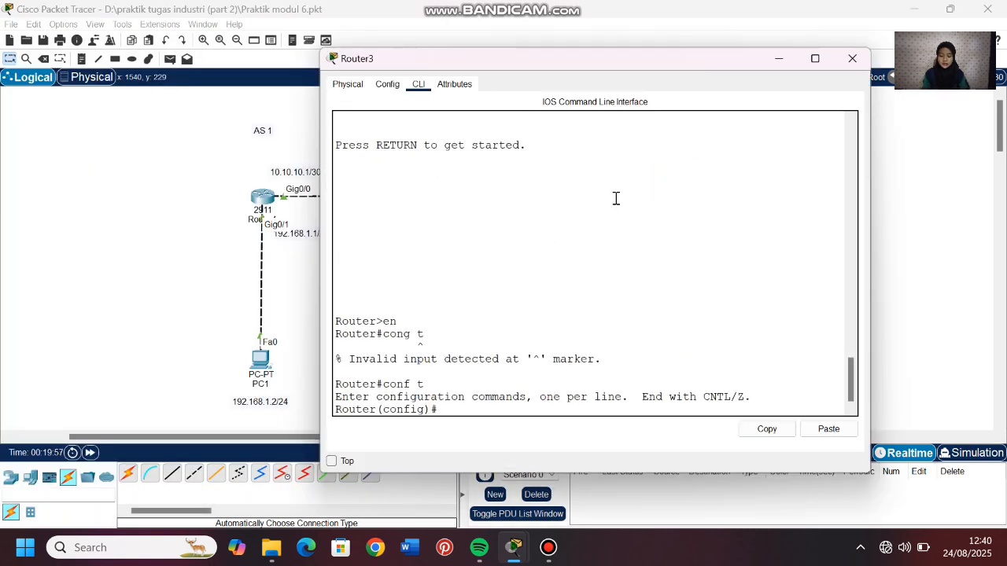
{"action": "type", "text": "router bgp"}
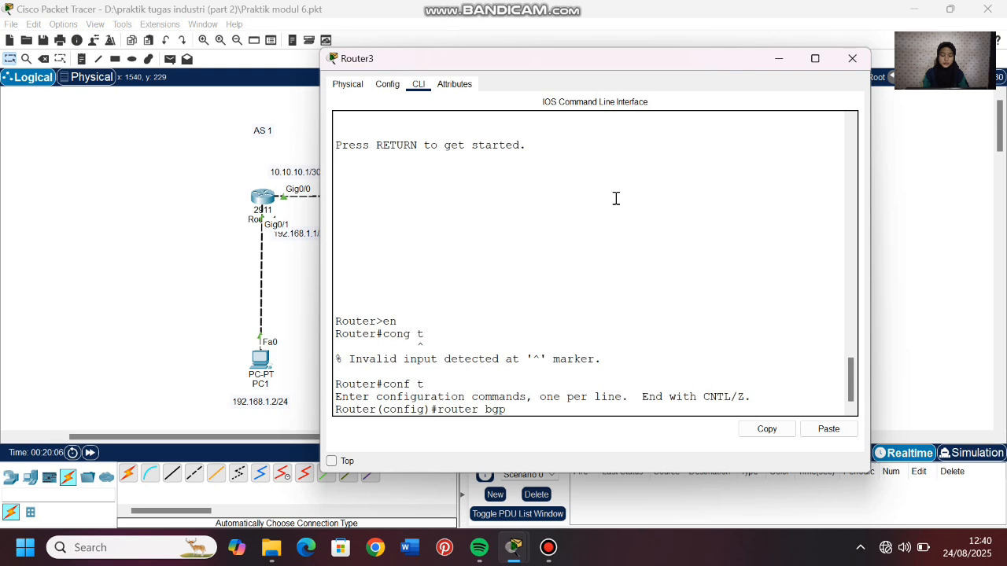
{"action": "type", "text": " 3"}
{"action": "key", "text": "Return"}
- Declare neighbor 10.10.20.1 with remote-as 2 on Router3 and check the BGP adjacency message
{"action": "type", "text": "neig"}
{"action": "key", "text": "Tab"}
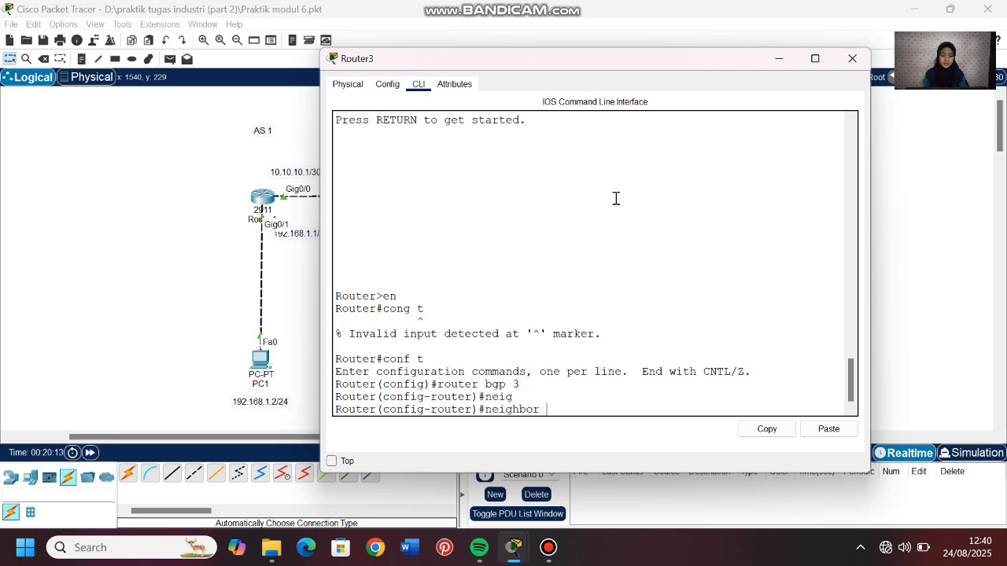
{"action": "type", "text": "10.10.20.1 rem"}
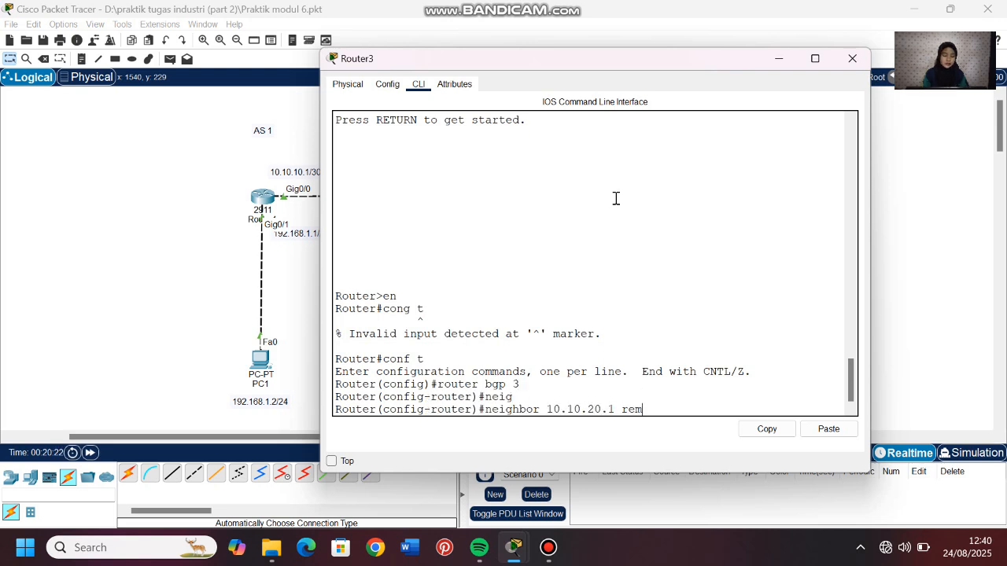
{"action": "key", "text": "Tab"}
{"action": "type", "text": "2"}
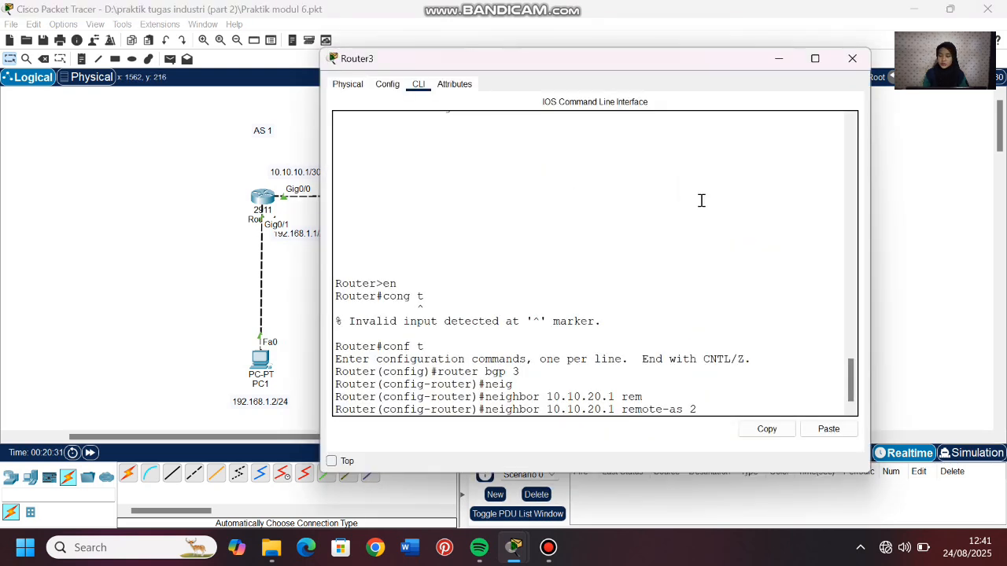
{"action": "key", "text": "Return"}
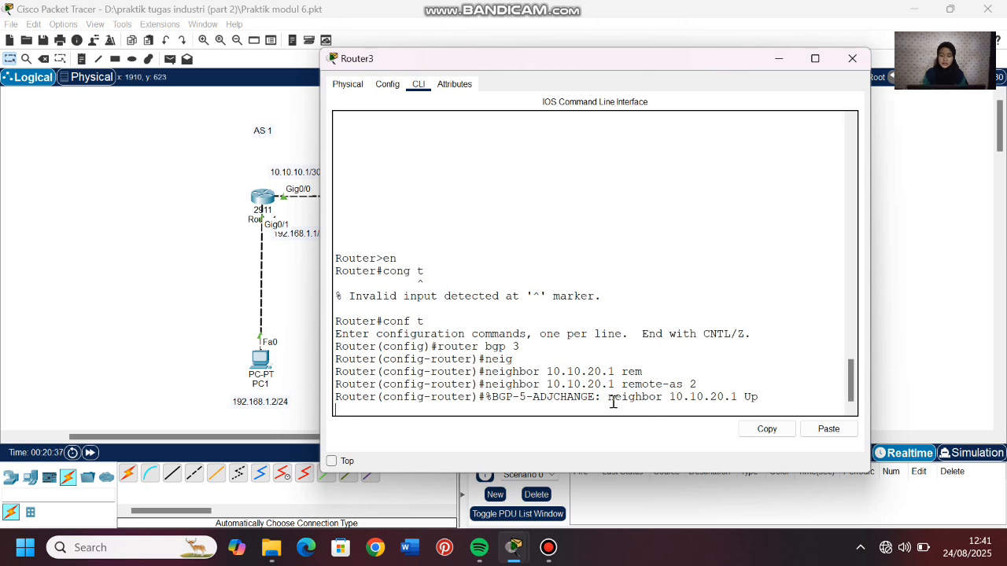
{"action": "left_click_drag", "start_coordinate": [608, 399], "coordinate": [786, 409]}
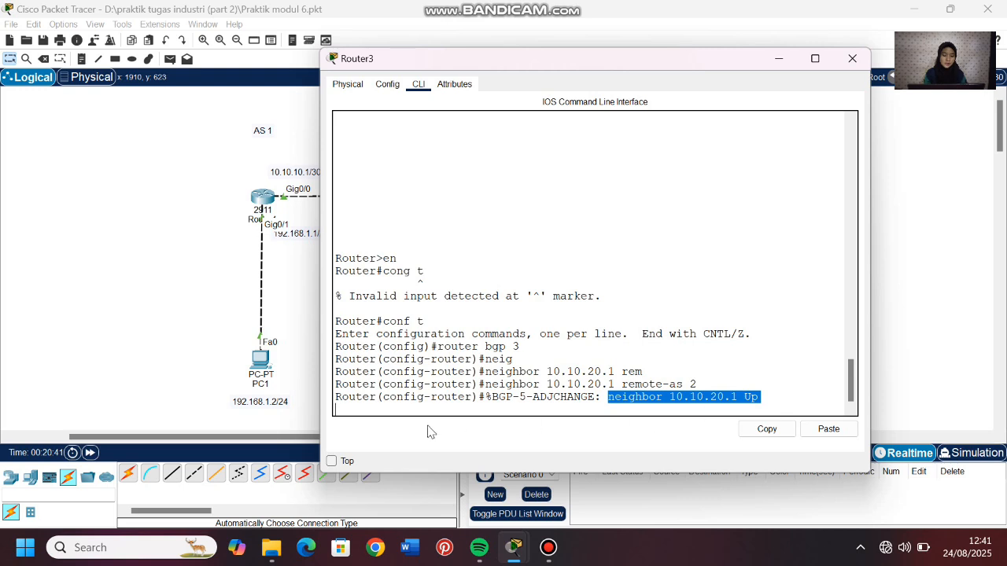
{"action": "left_click", "coordinate": [339, 408]}
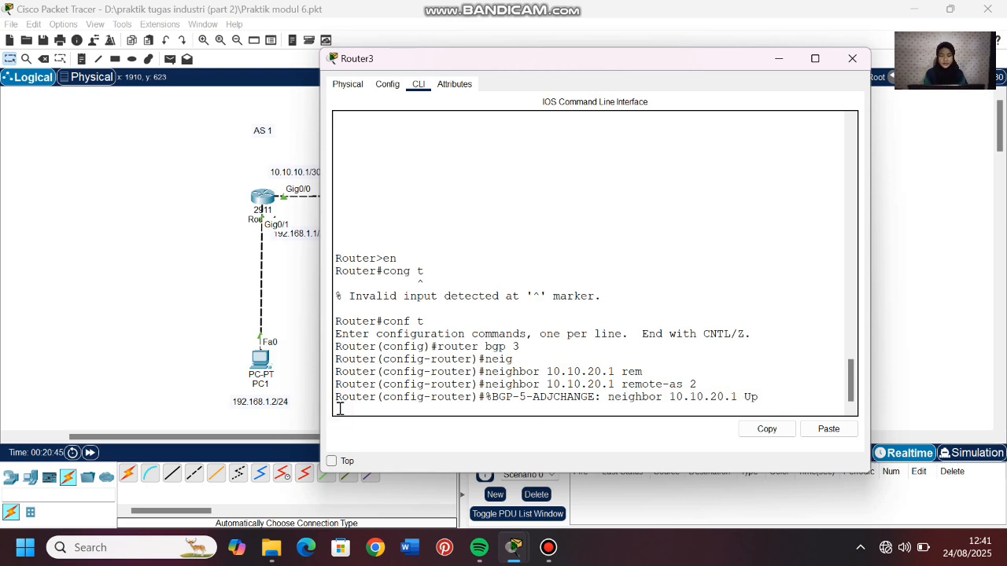
{"action": "key", "text": "Return"}
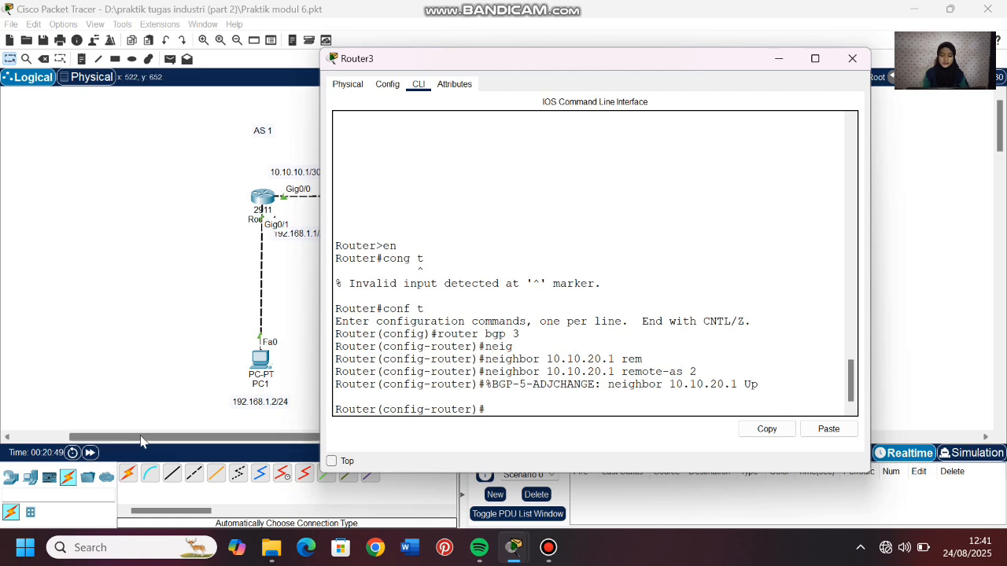
- Advertise network 10.10.20.0 with mask 255.255.255.252 in Router3's BGP configuration
{"action": "left_click_drag", "start_coordinate": [140, 442], "coordinate": [250, 439]}
{"action": "left_click", "coordinate": [463, 203]}
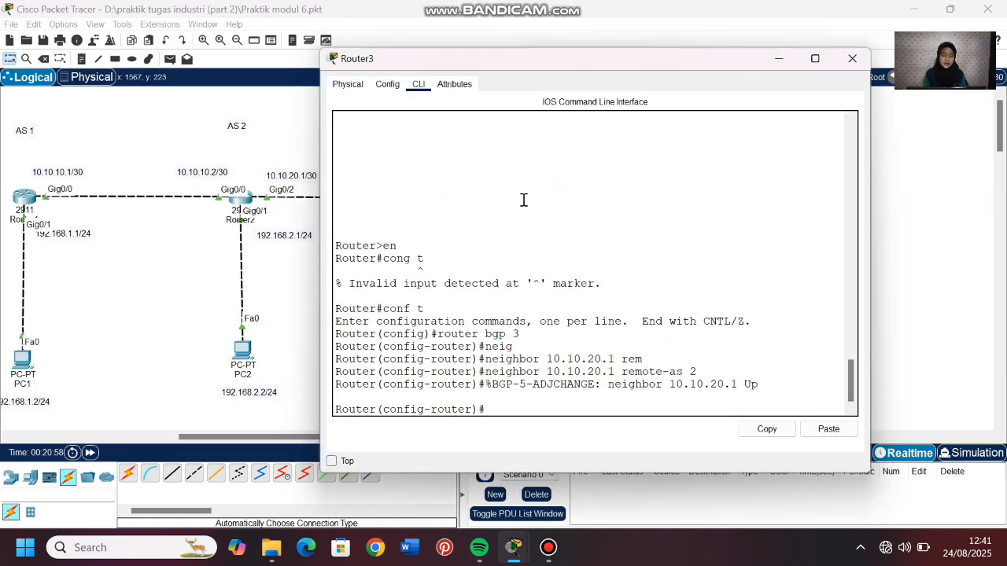
{"action": "left_click_drag", "start_coordinate": [563, 65], "coordinate": [618, 64]}
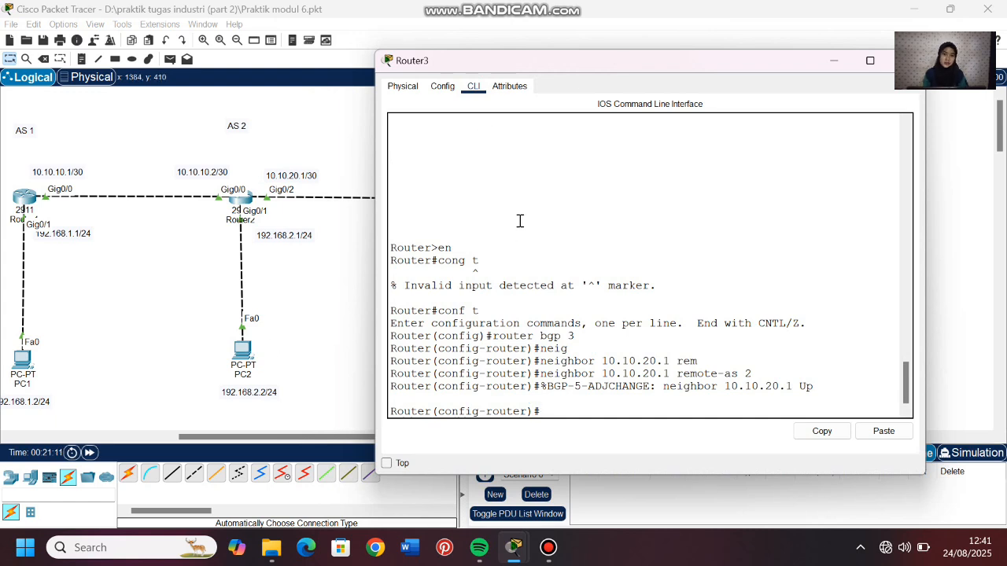
{"action": "key", "text": "Tab"}
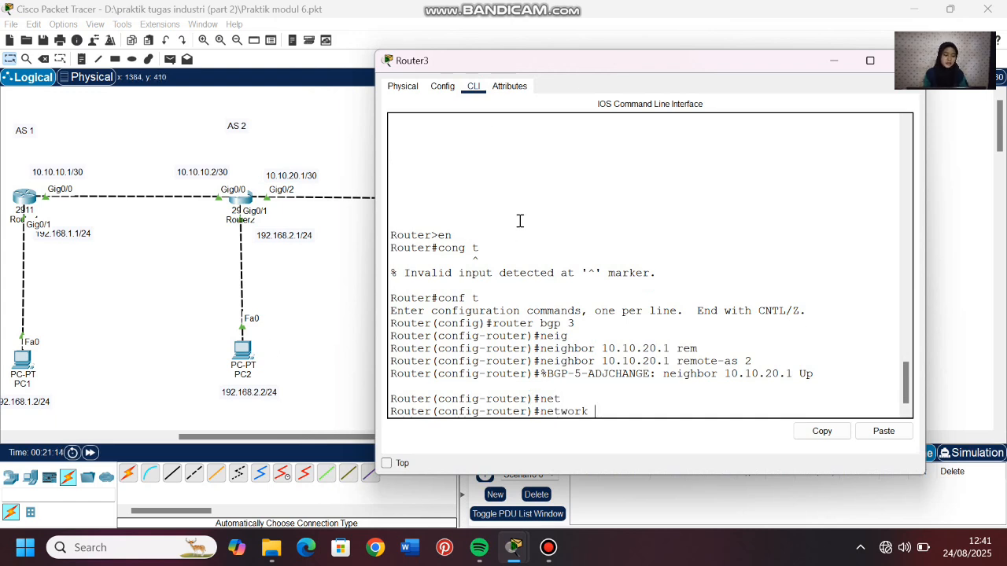
{"action": "type", "text": "10.10.20.0 mas"}
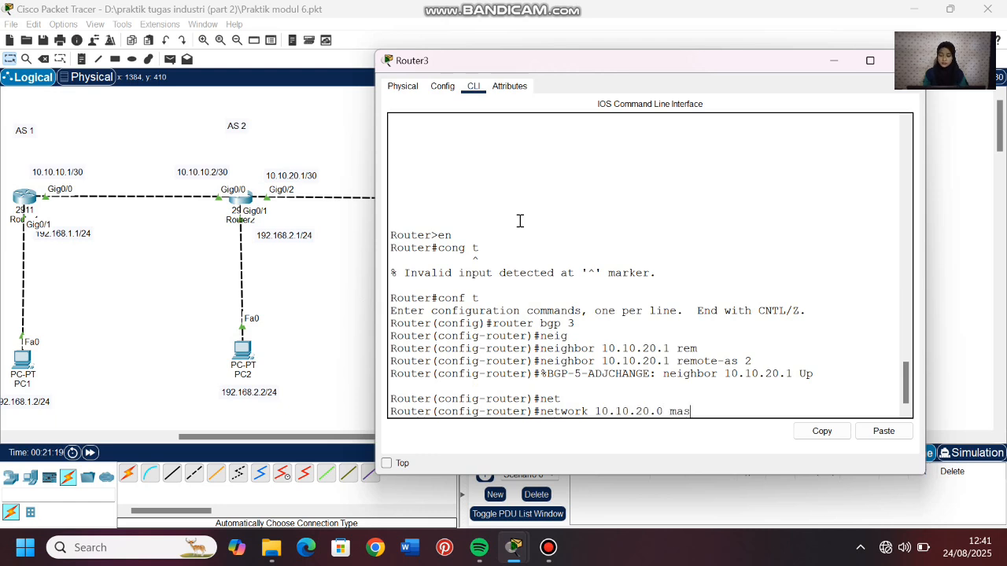
{"action": "type", "text": "k 255.255.255.252"}
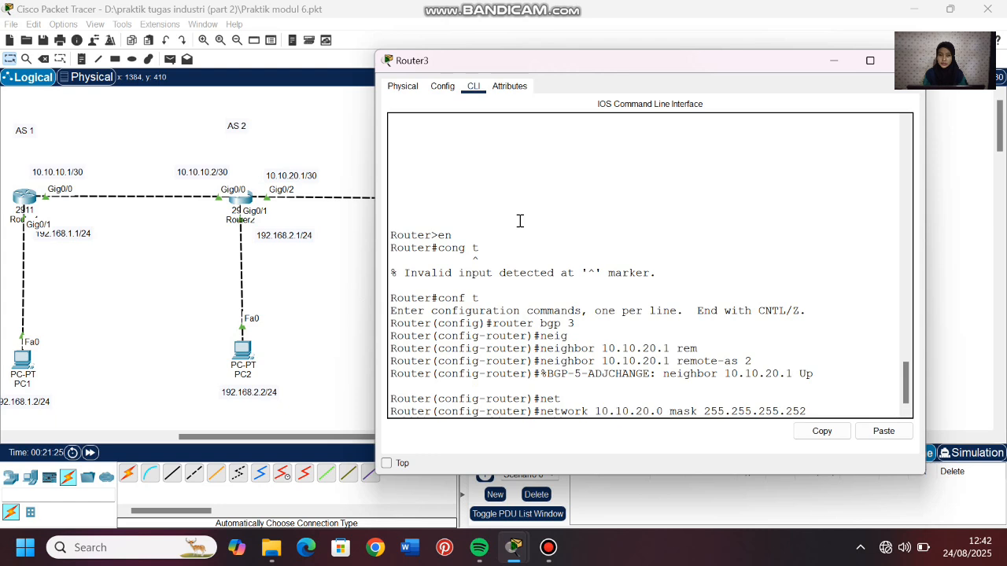
{"action": "key", "text": "Return"}
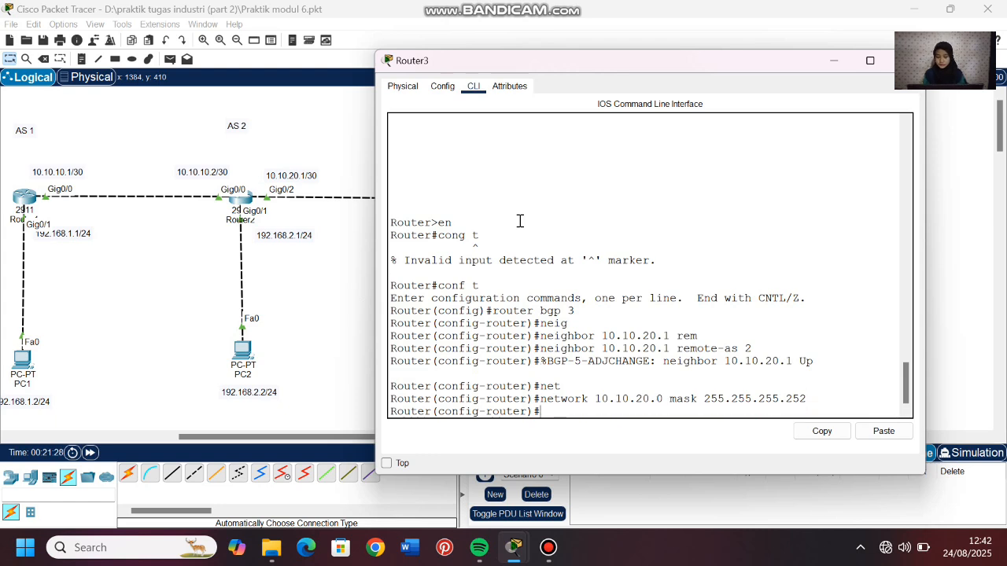
- Advertise network 192.168.3.0 with mask 255.255.255.0 on Router3 and exit BGP configuration
{"action": "type", "text": "net"}
{"action": "key", "text": "Tab"}
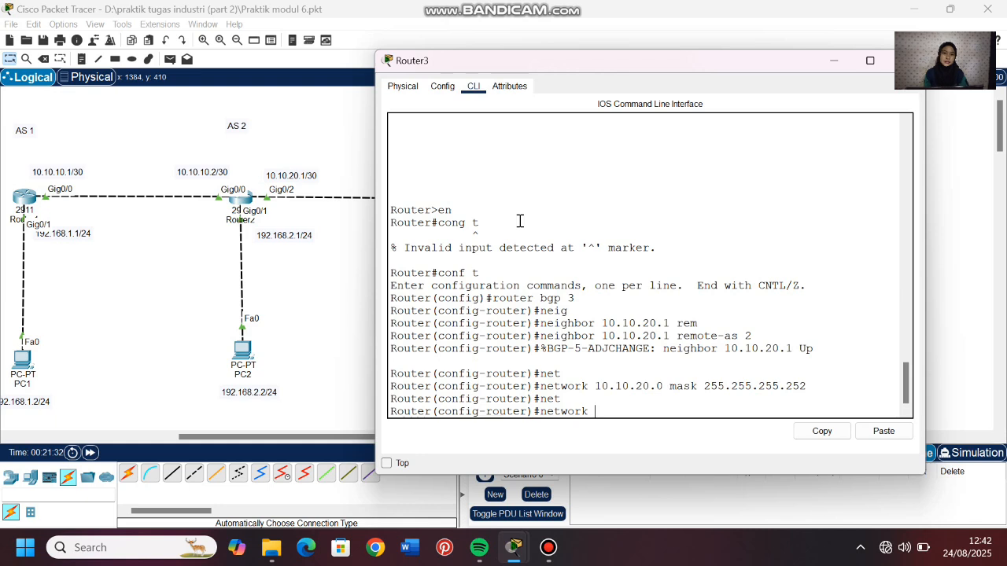
{"action": "type", "text": "192.16"}
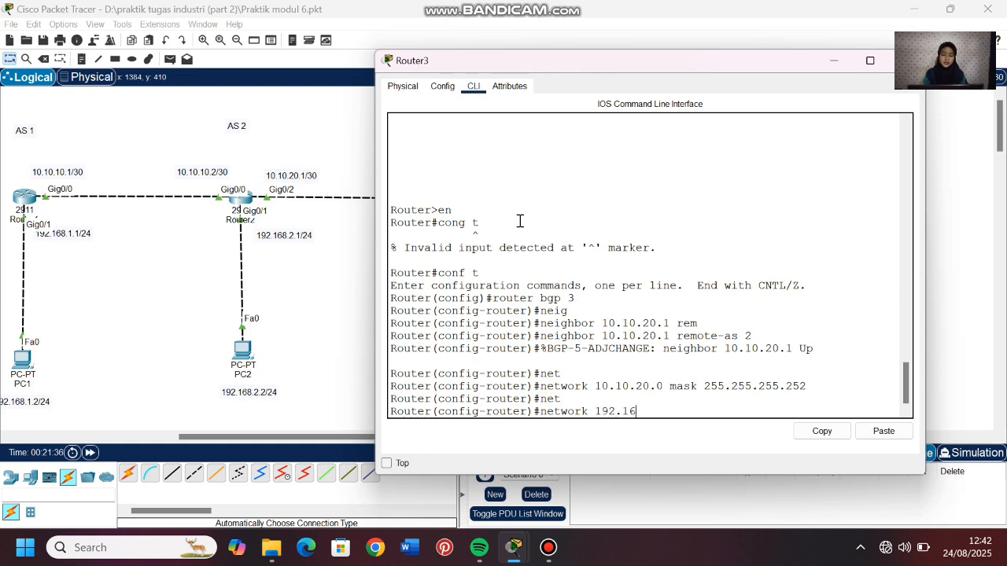
{"action": "type", "text": "8.3.0 mask "}
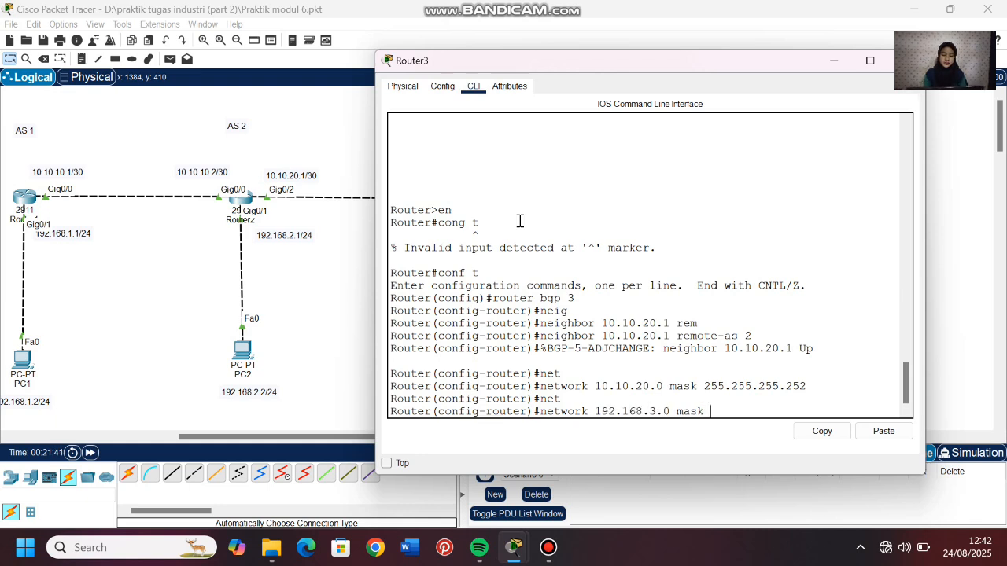
{"action": "type", "text": "255.255.255.0"}
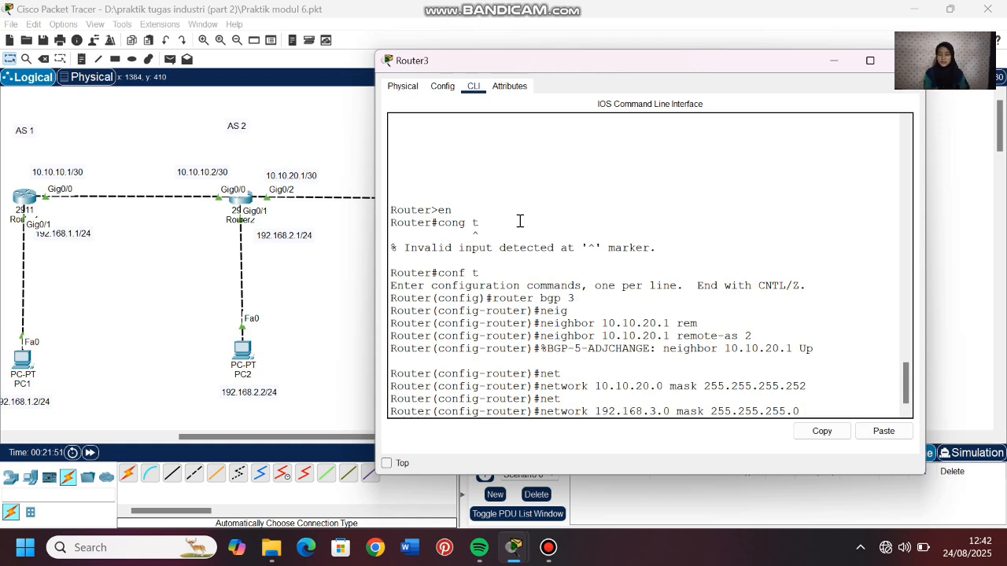
{"action": "key", "text": "Return"}
{"action": "type", "text": "ex"}
{"action": "key", "text": "Return"}
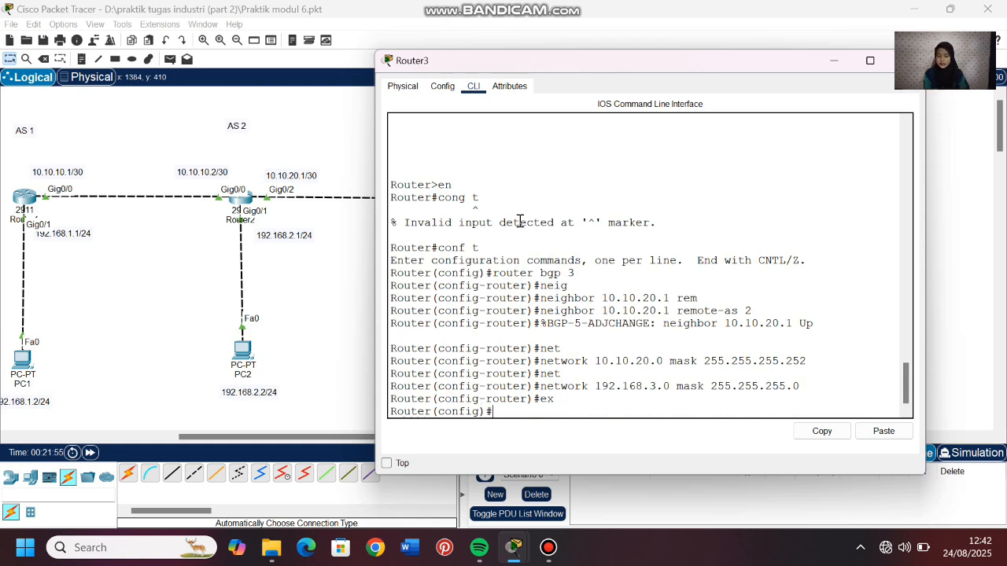
- Display Router3's routing table with do show ip route and examine the BGP-learned routes
{"action": "type", "text": "do show ip route"}
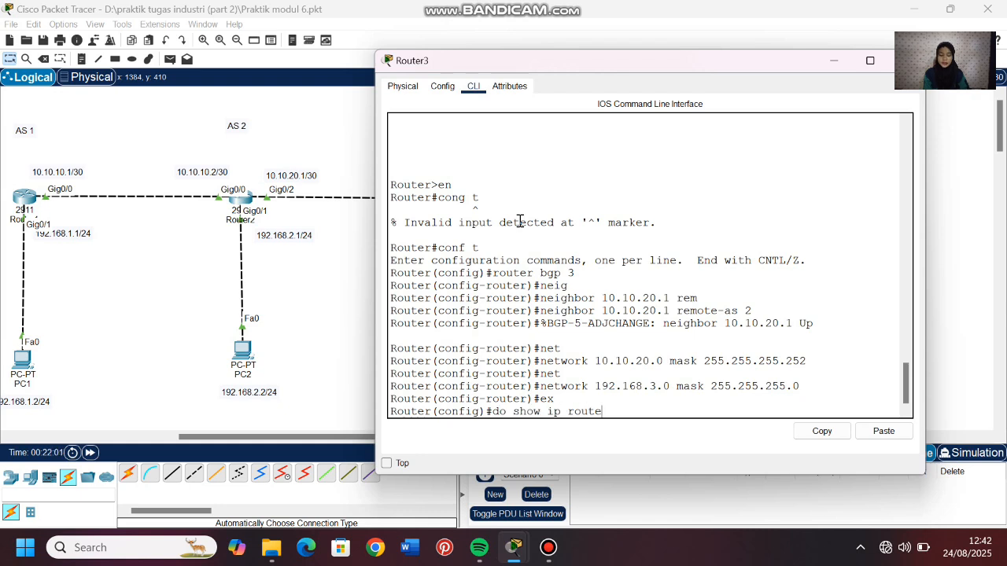
{"action": "key", "text": "Return"}
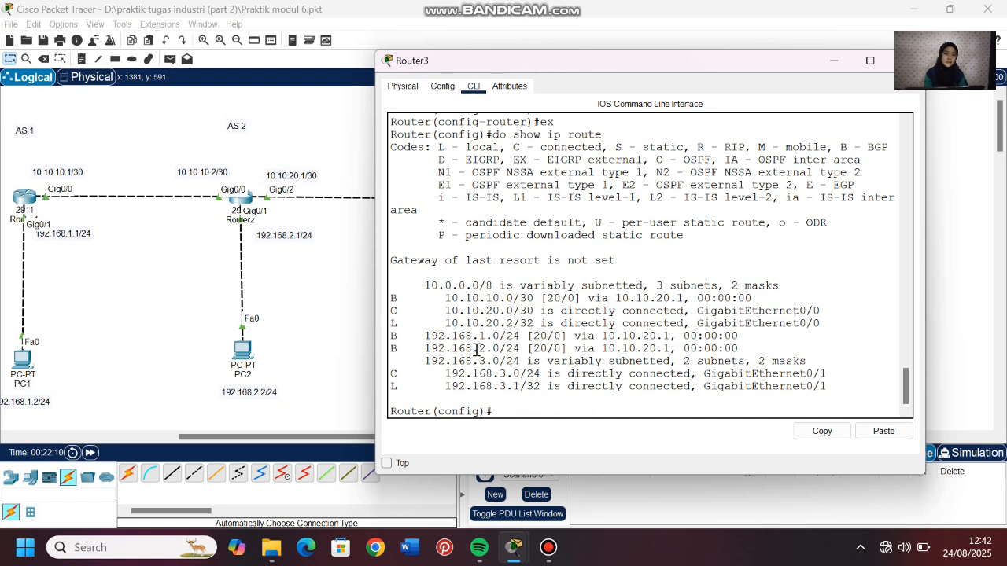
{"action": "left_click_drag", "start_coordinate": [478, 348], "coordinate": [500, 336]}
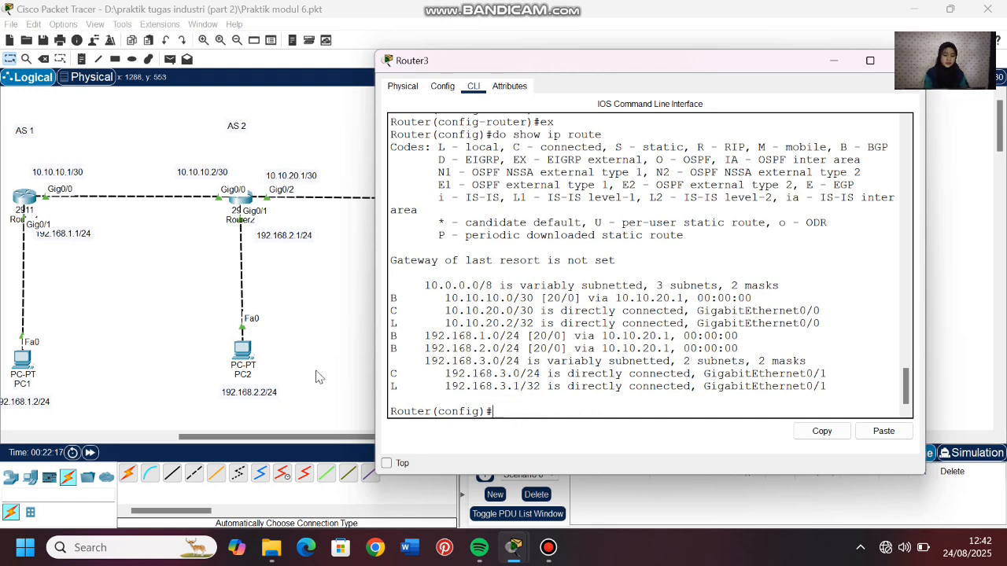
{"action": "left_click", "coordinate": [352, 352]}
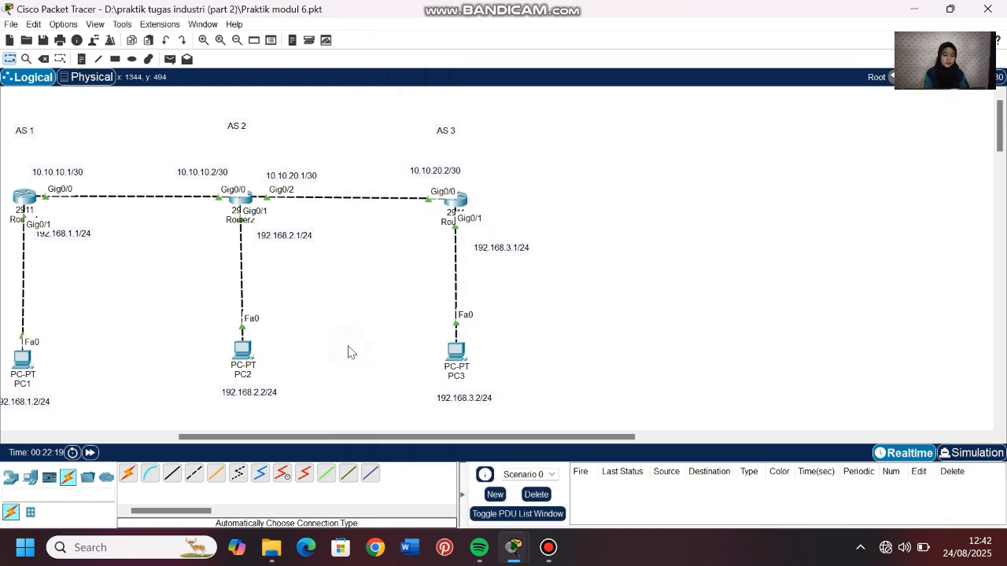
- Exit BGP configuration on Router2, display its routing table with do show ip route, and examine the BGP-learned LAN routes
{"action": "left_click", "coordinate": [241, 201]}
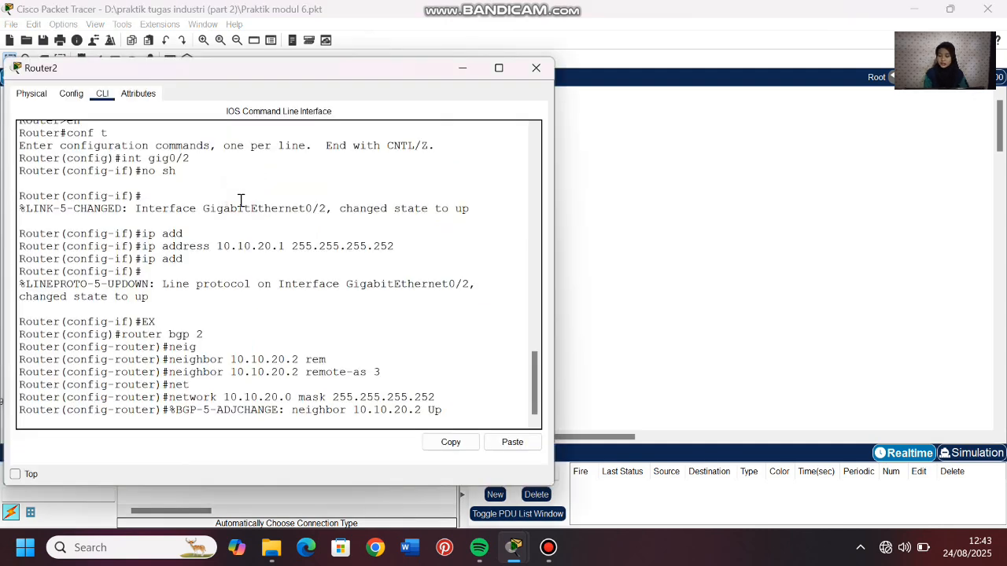
{"action": "key", "text": "Return"}
{"action": "type", "text": "ex"}
{"action": "key", "text": "Return"}
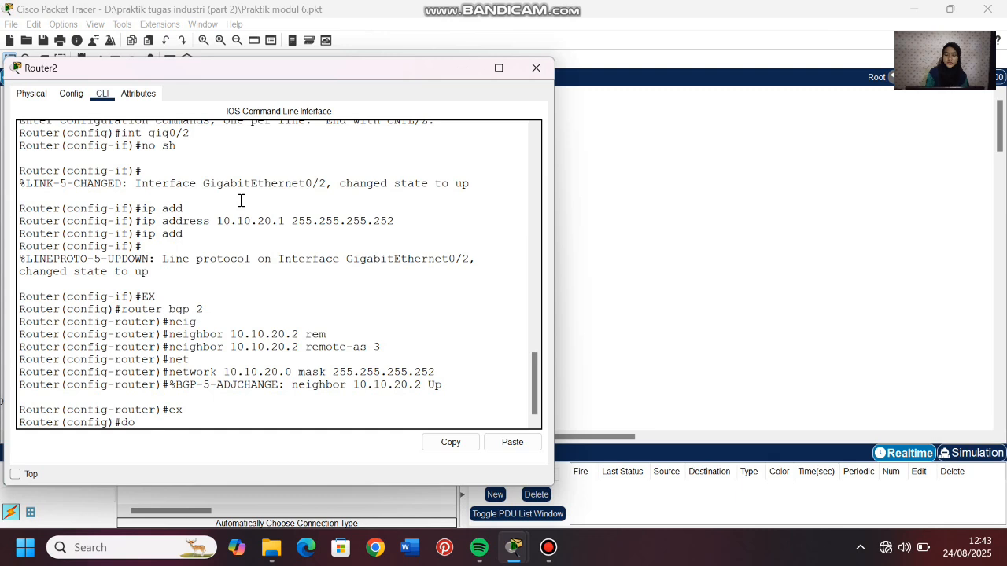
{"action": "type", "text": "do show ip route"}
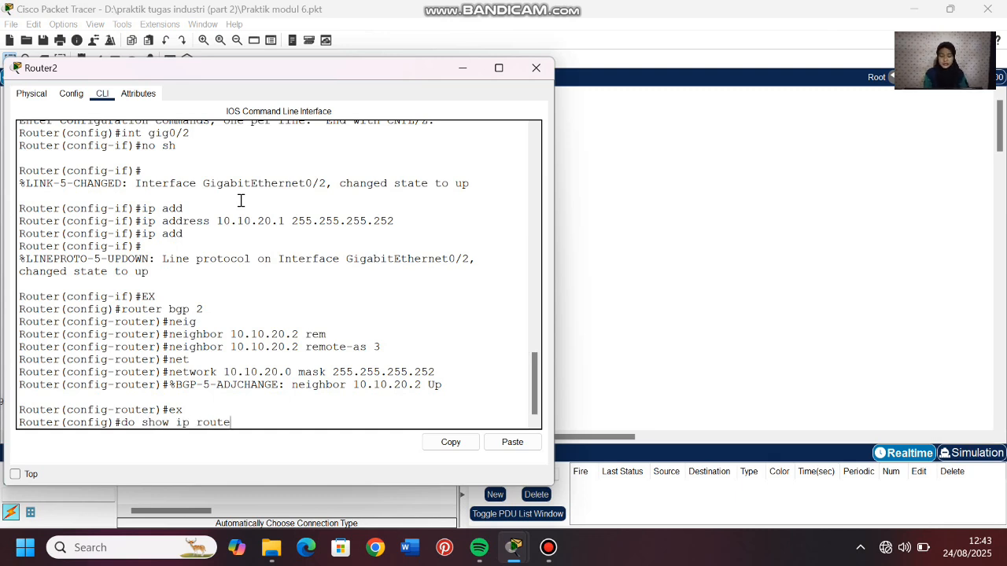
{"action": "key", "text": "Return"}
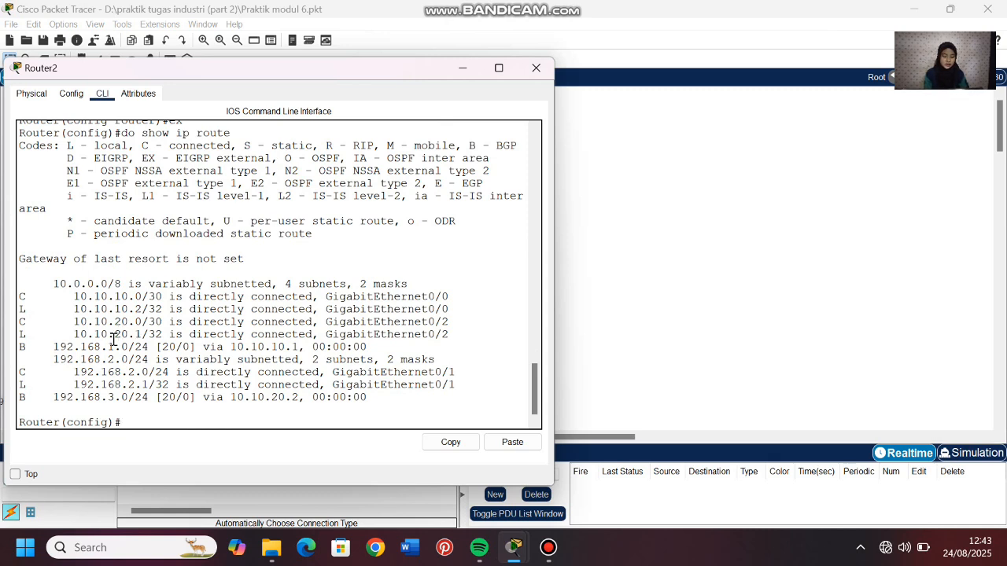
{"action": "left_click_drag", "start_coordinate": [107, 347], "coordinate": [136, 347]}
{"action": "left_click_drag", "start_coordinate": [108, 398], "coordinate": [156, 398]}
{"action": "left_click", "coordinate": [586, 262]}
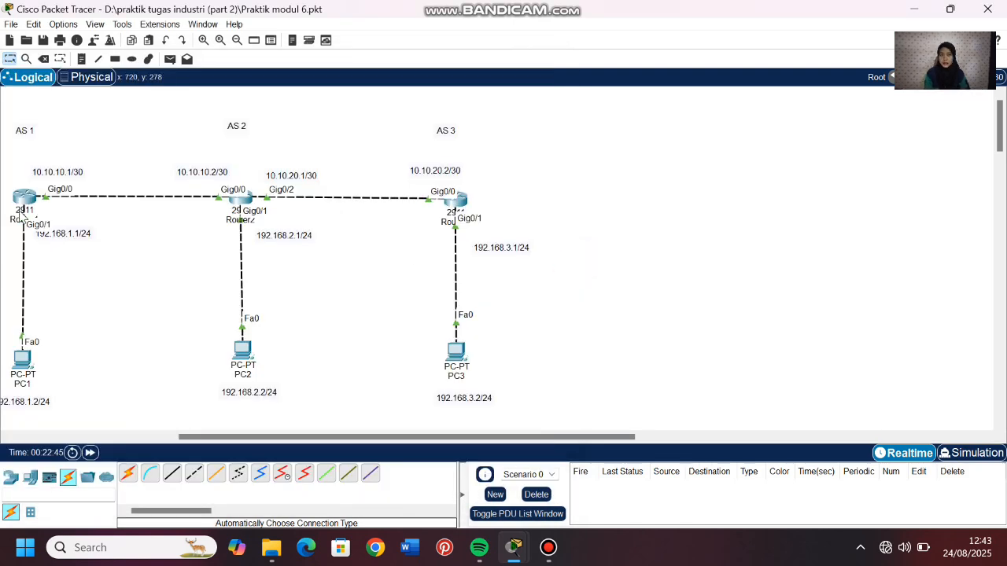
- Open Router1's command line and enter global configuration mode with en and conf t
{"action": "left_click", "coordinate": [24, 206]}
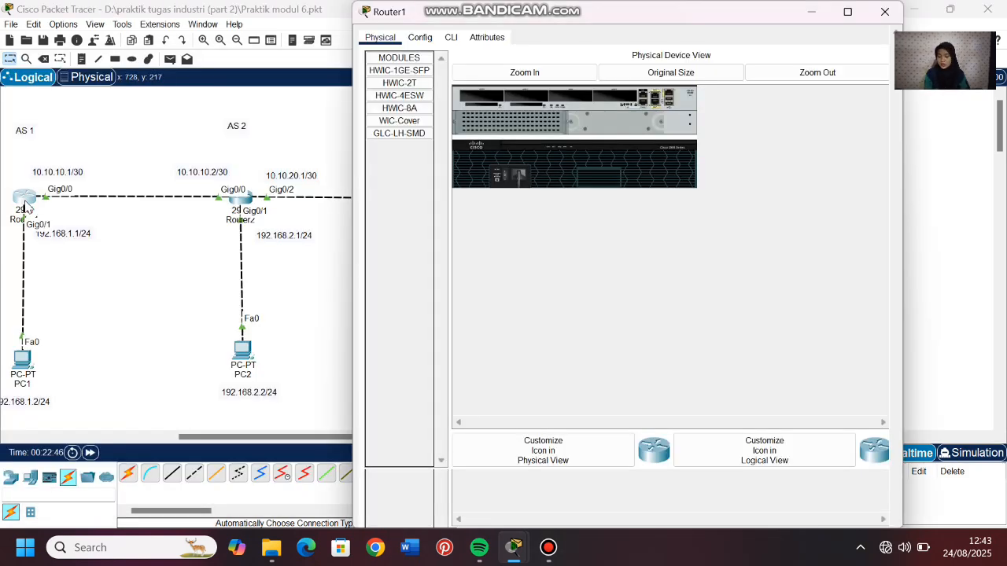
{"action": "left_click", "coordinate": [453, 39]}
{"action": "key", "text": "Return"}
{"action": "type", "text": "en"}
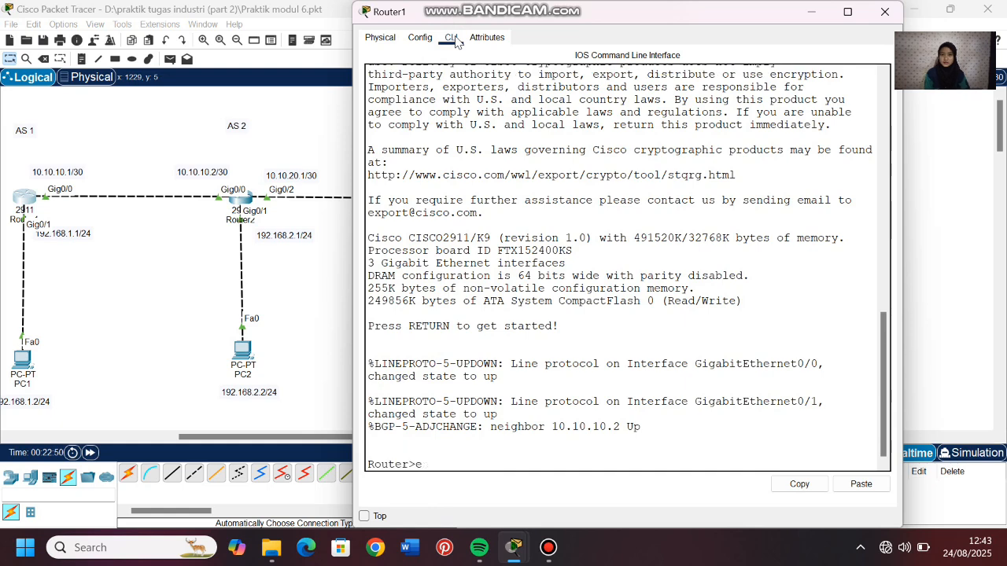
{"action": "key", "text": "Return"}
{"action": "type", "text": "conf t"}
{"action": "key", "text": "Return"}
- Display Router1's routing table with do show ip route and examine its BGP-learned routes
{"action": "type", "text": "do sho"}
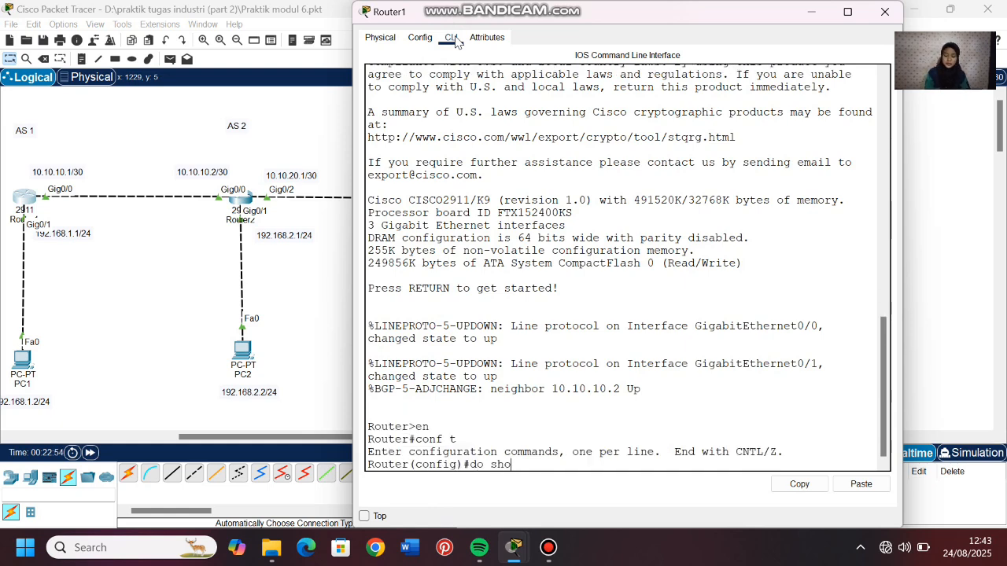
{"action": "type", "text": "w ip route"}
{"action": "key", "text": "Return"}
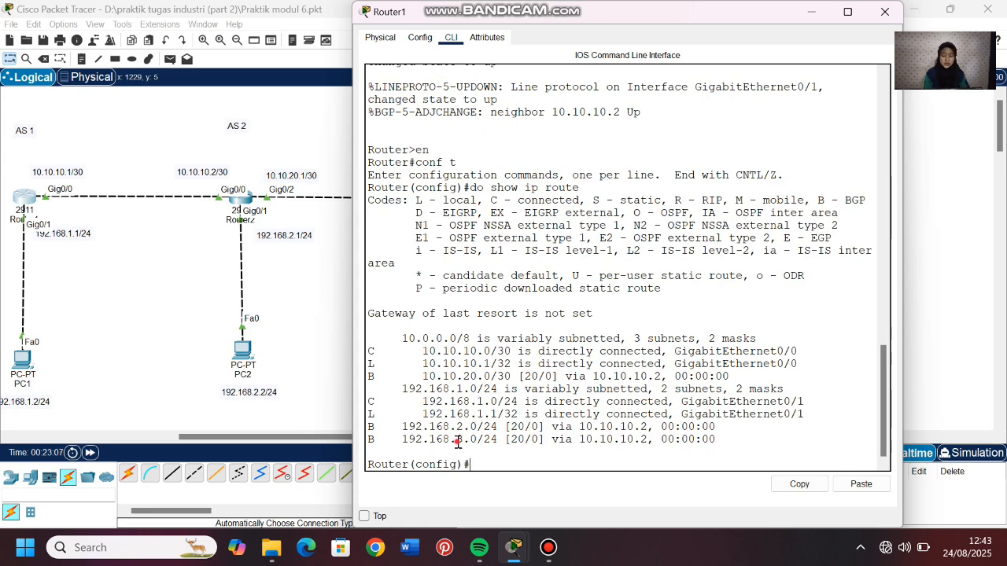
{"action": "left_click_drag", "start_coordinate": [456, 439], "coordinate": [498, 426]}
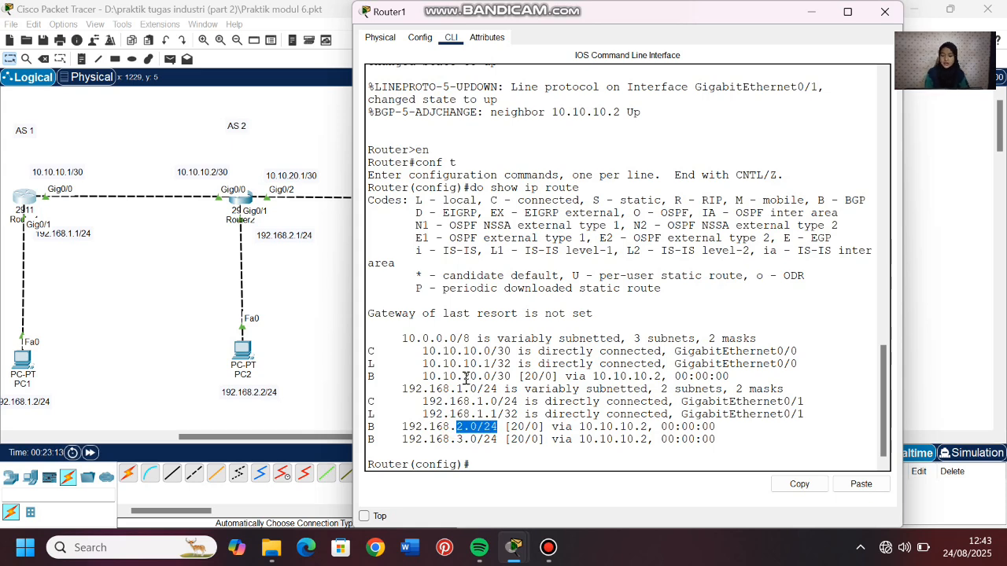
{"action": "left_click_drag", "start_coordinate": [458, 376], "coordinate": [507, 376]}
{"action": "left_click", "coordinate": [335, 376]}
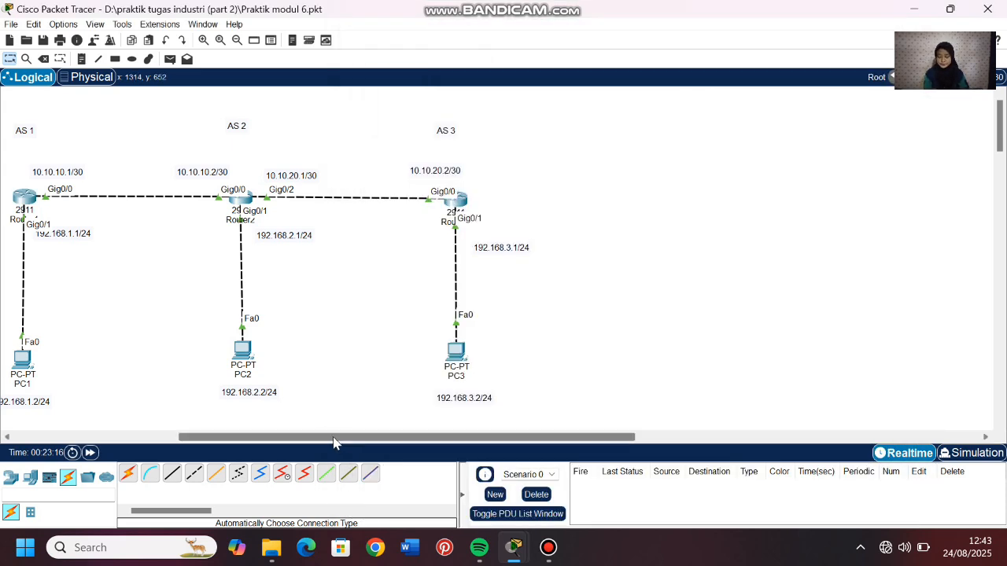
- Send a simple PDU from PC3 to PC2 to test connectivity between AS 3 and AS 2
{"action": "left_click_drag", "start_coordinate": [441, 437], "coordinate": [328, 440]}
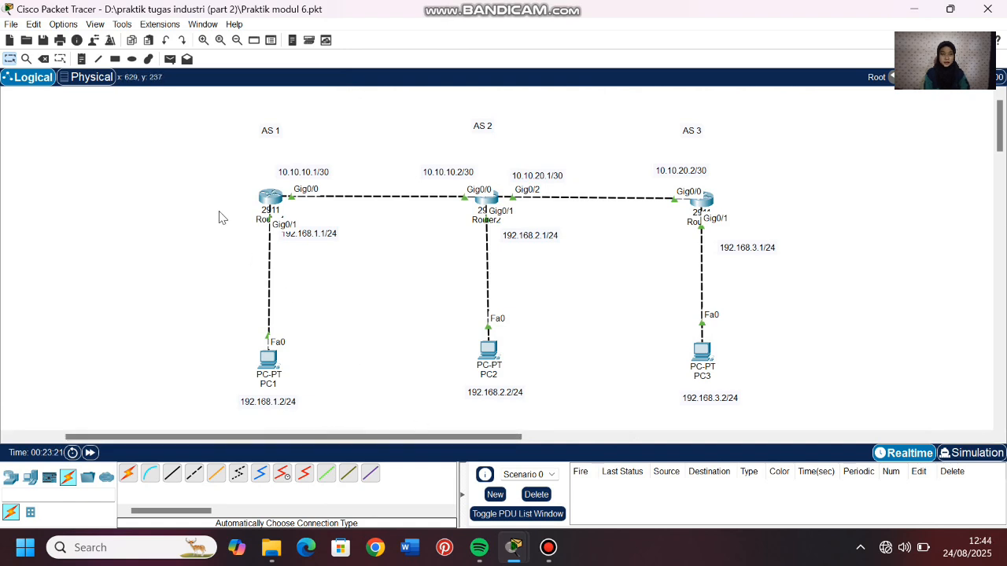
{"action": "left_click", "coordinate": [169, 60]}
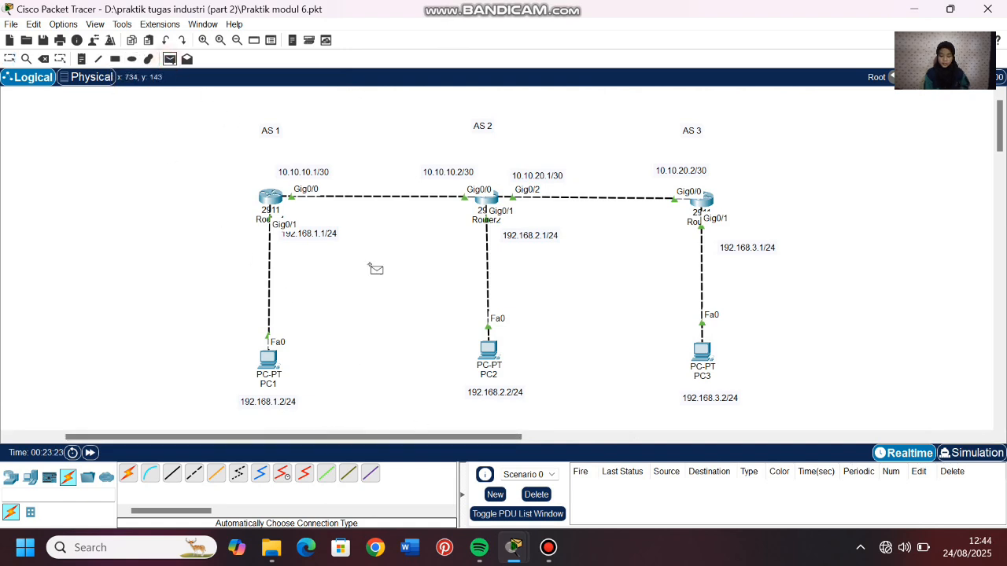
{"action": "left_click", "coordinate": [707, 352]}
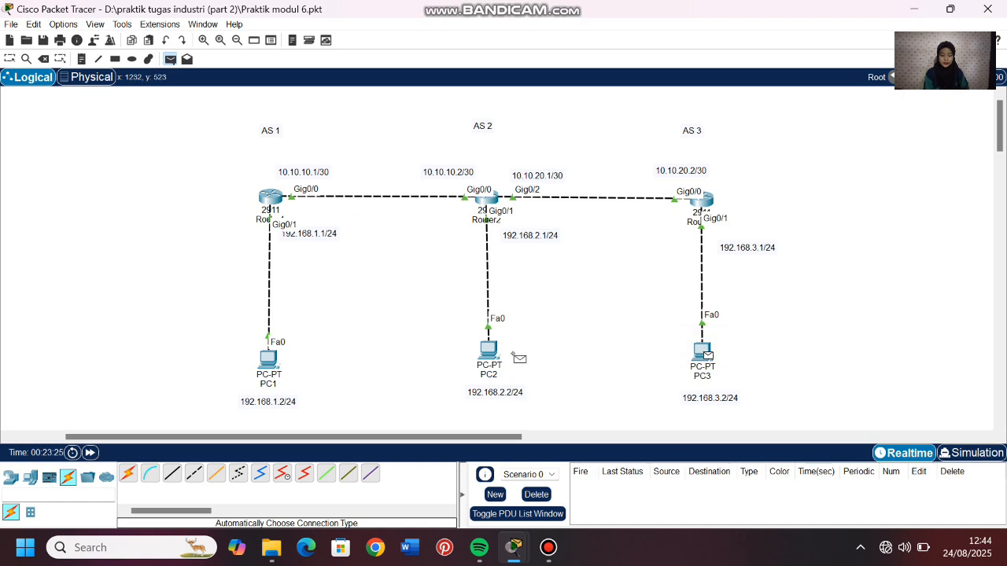
{"action": "left_click", "coordinate": [487, 347]}
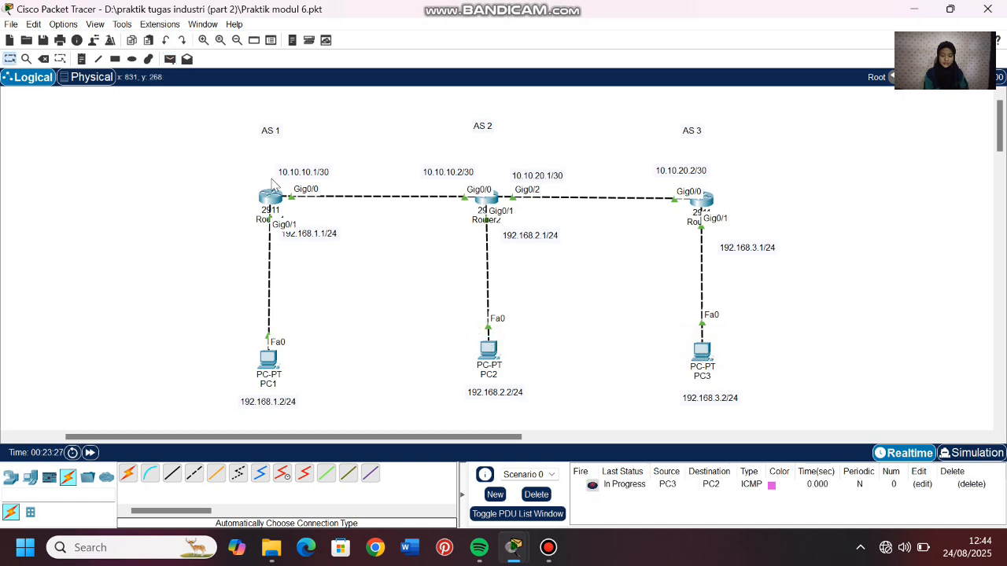
- Send a second simple PDU from PC3 to PC2 and check its delivery status in the PDU list
{"action": "left_click", "coordinate": [169, 60]}
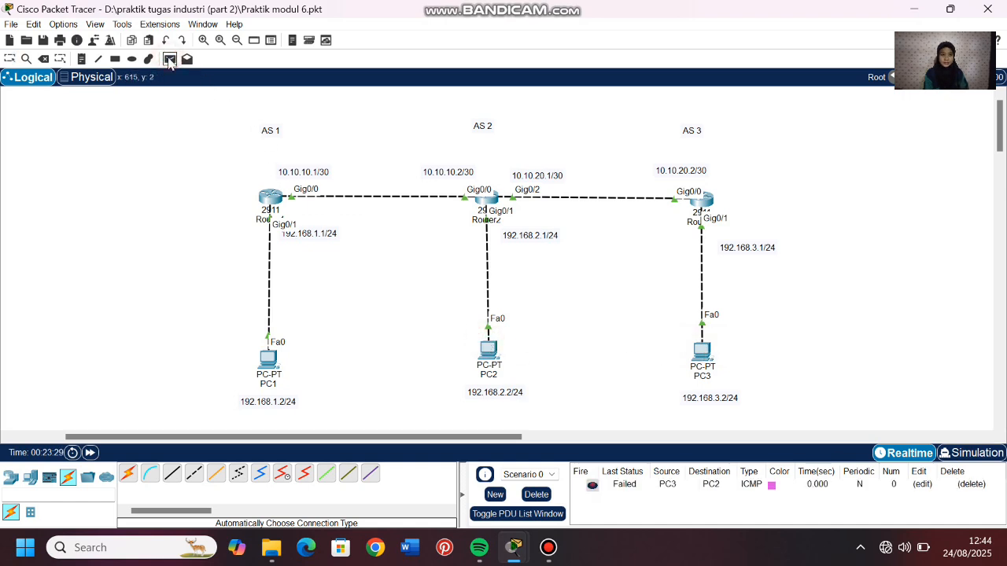
{"action": "left_click", "coordinate": [703, 352]}
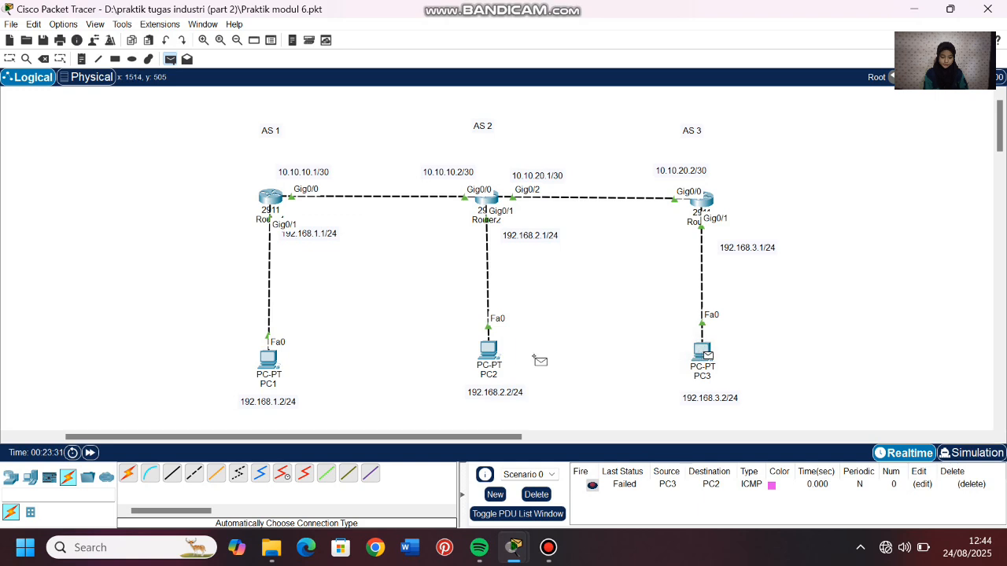
{"action": "left_click", "coordinate": [488, 351]}
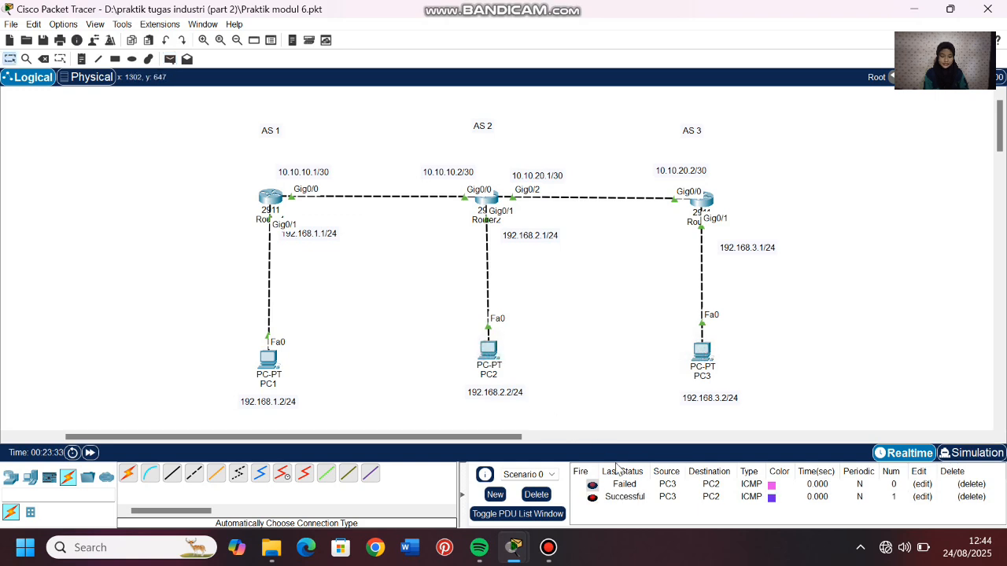
{"action": "left_click", "coordinate": [625, 496]}
{"action": "left_click", "coordinate": [438, 403]}
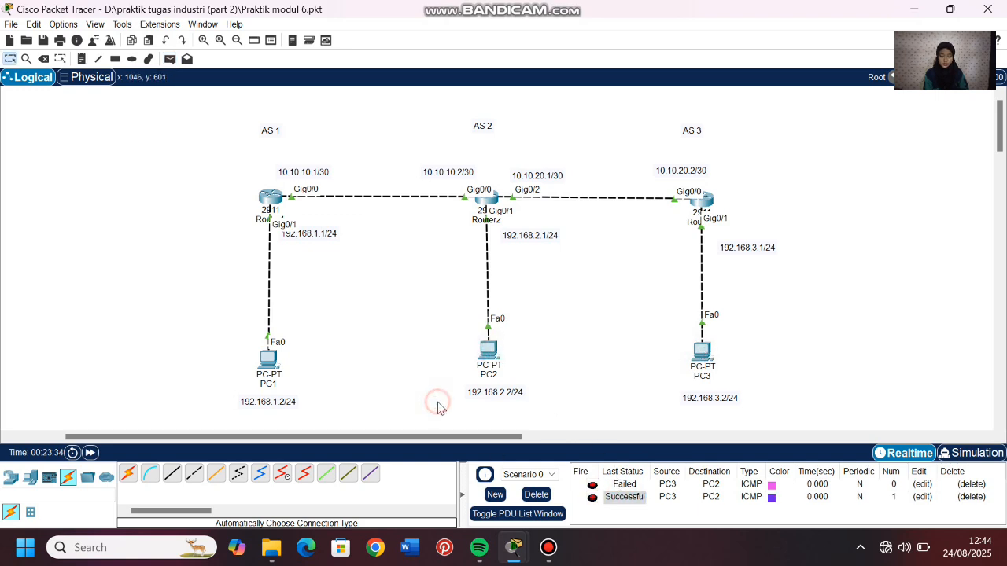
- Send a simple PDU from PC1 to PC3 and check its delivery status in the PDU list
{"action": "left_click", "coordinate": [169, 60]}
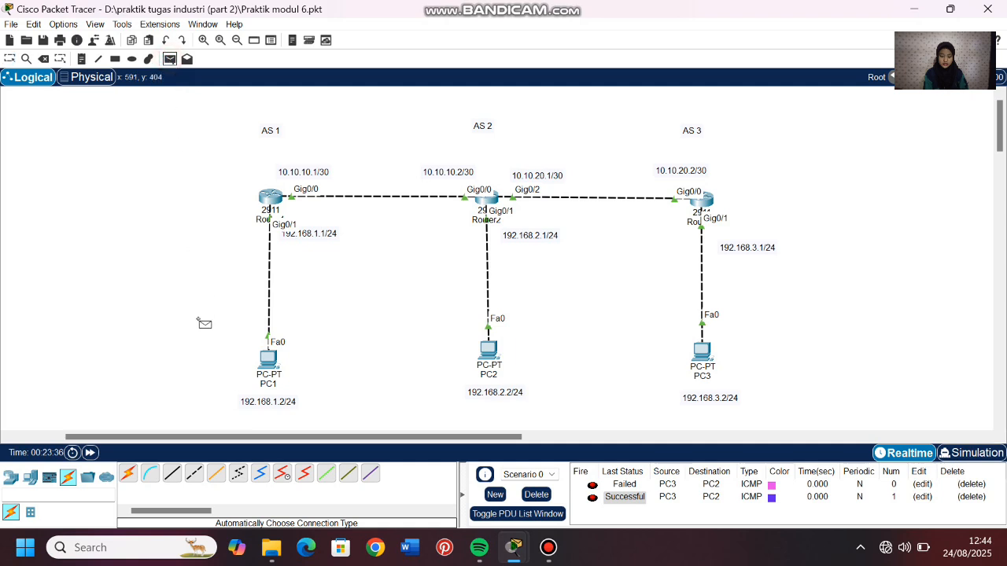
{"action": "left_click", "coordinate": [268, 358]}
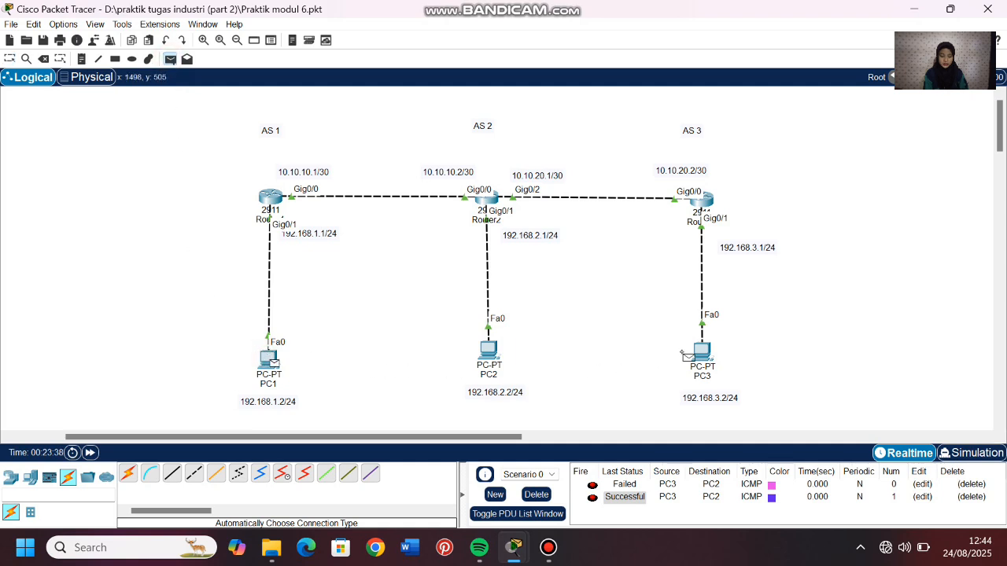
{"action": "left_click", "coordinate": [699, 354]}
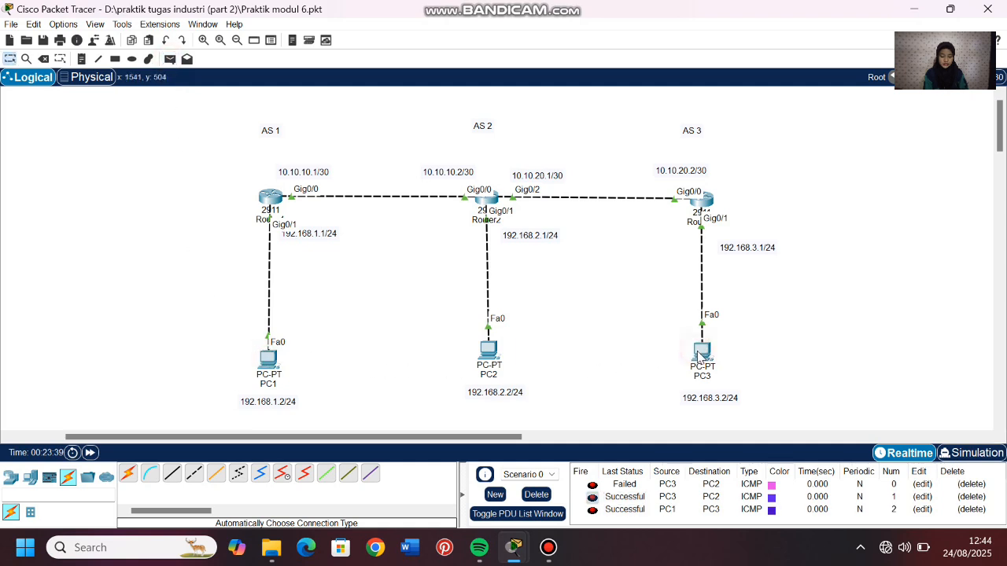
{"action": "left_click", "coordinate": [626, 510]}
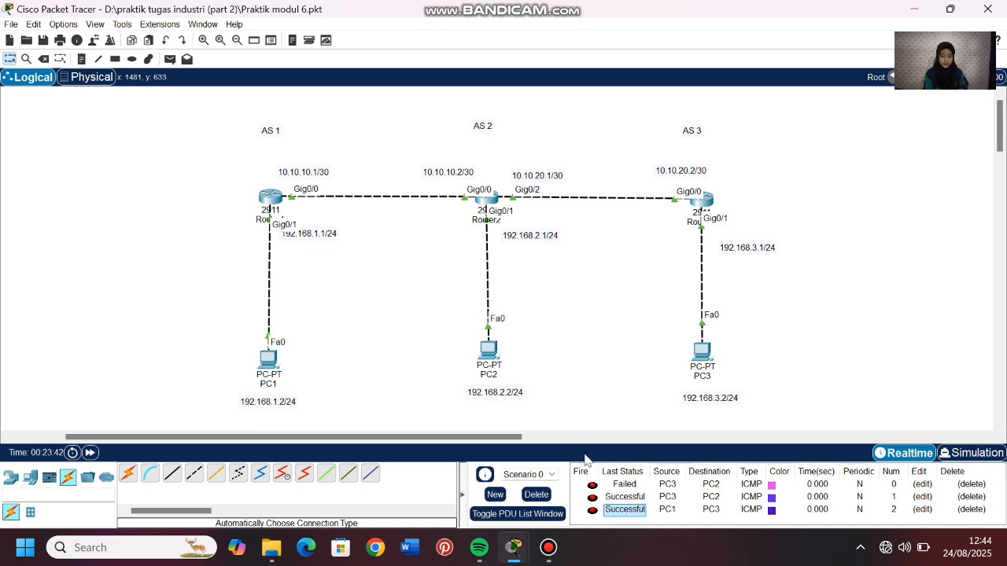